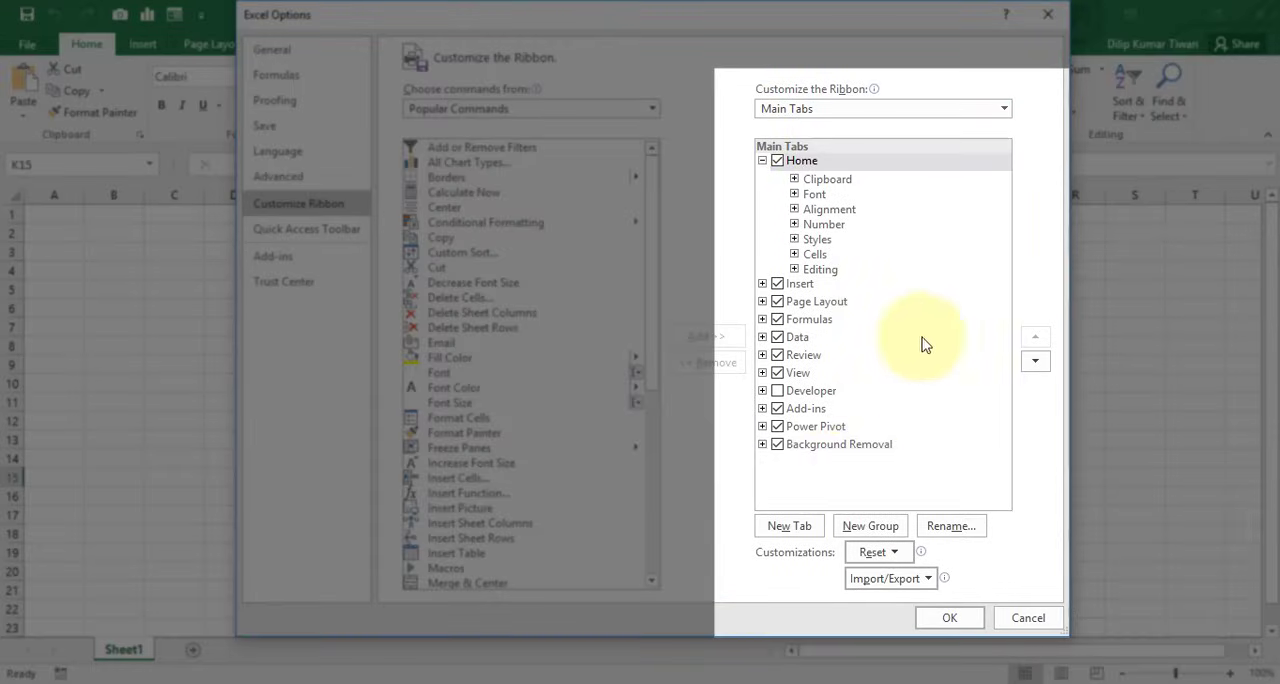
Enable the Developer tab among the ribbon's main tabs and apply the options
left_click(778, 392)
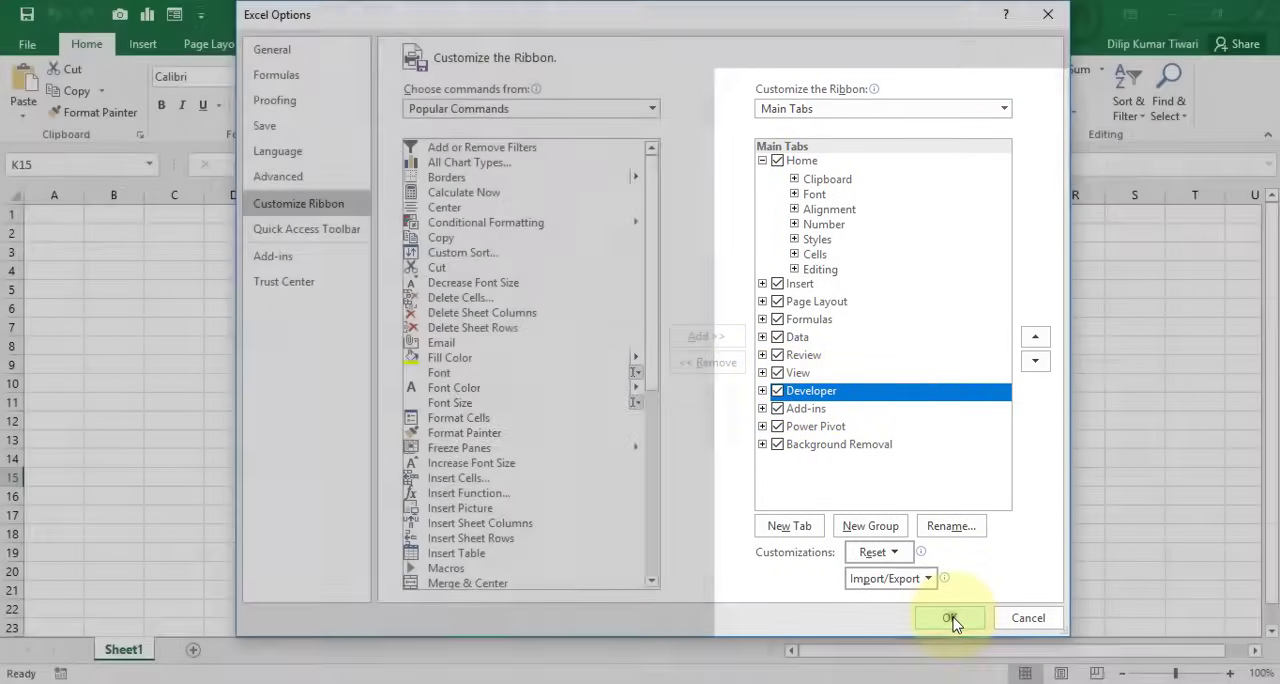
left_click(949, 617)
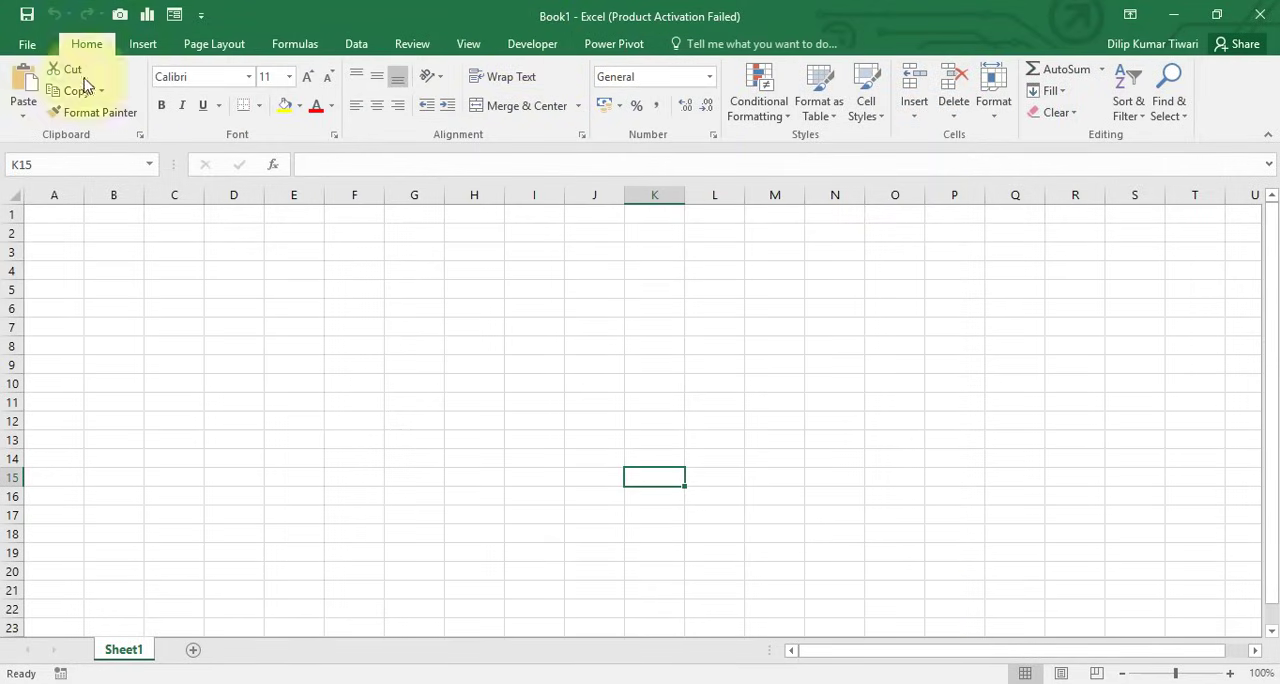
Start saving the workbook under a new name in the folder C:\TheDataLabs\Automated Form In Excel
left_click(30, 45)
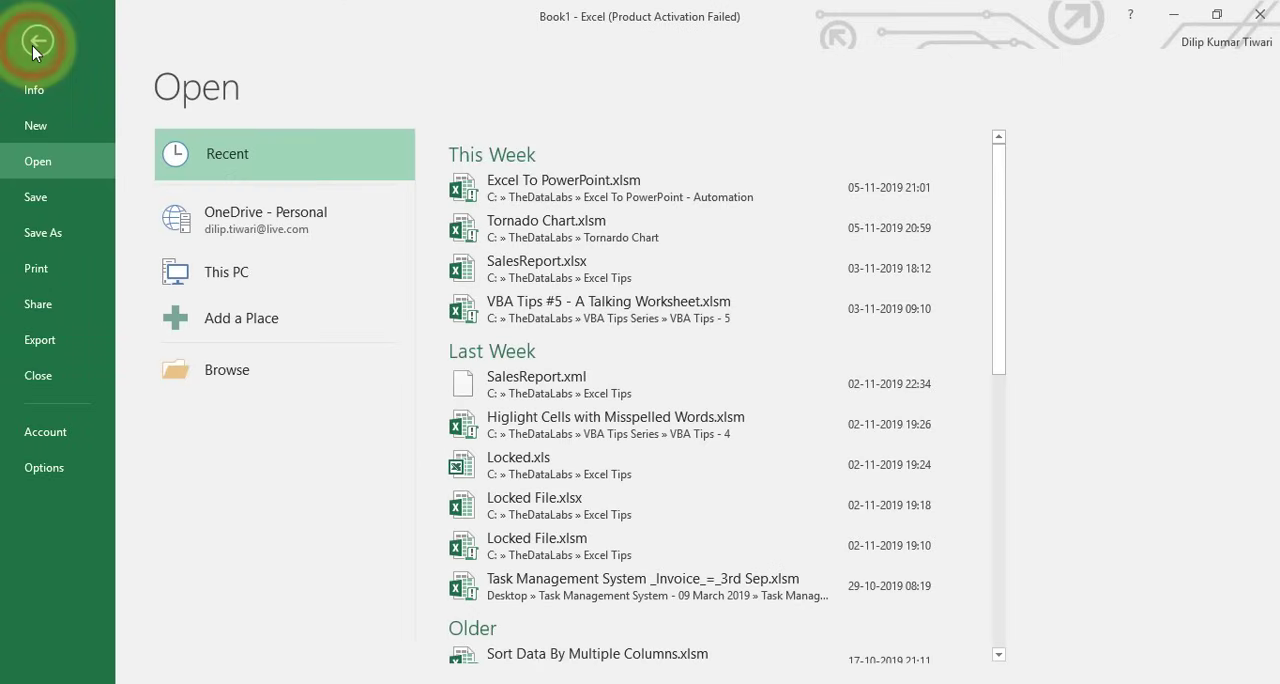
left_click(40, 232)
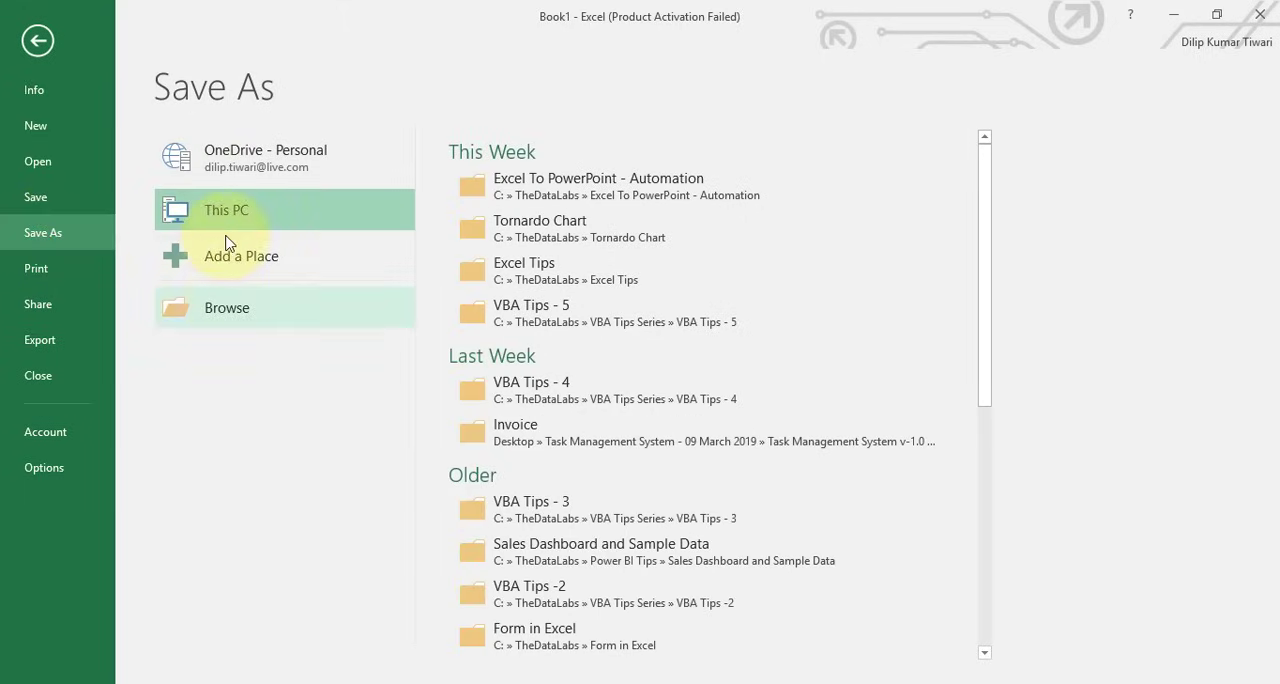
left_click(228, 306)
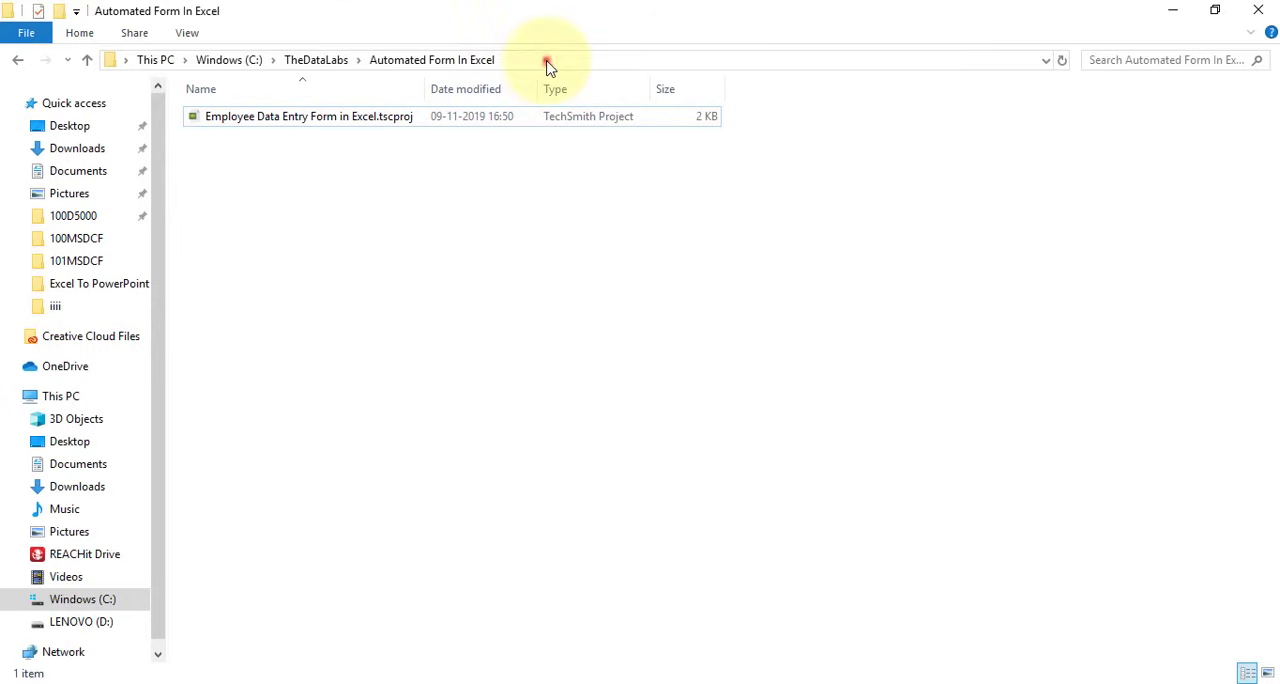
left_click(548, 58)
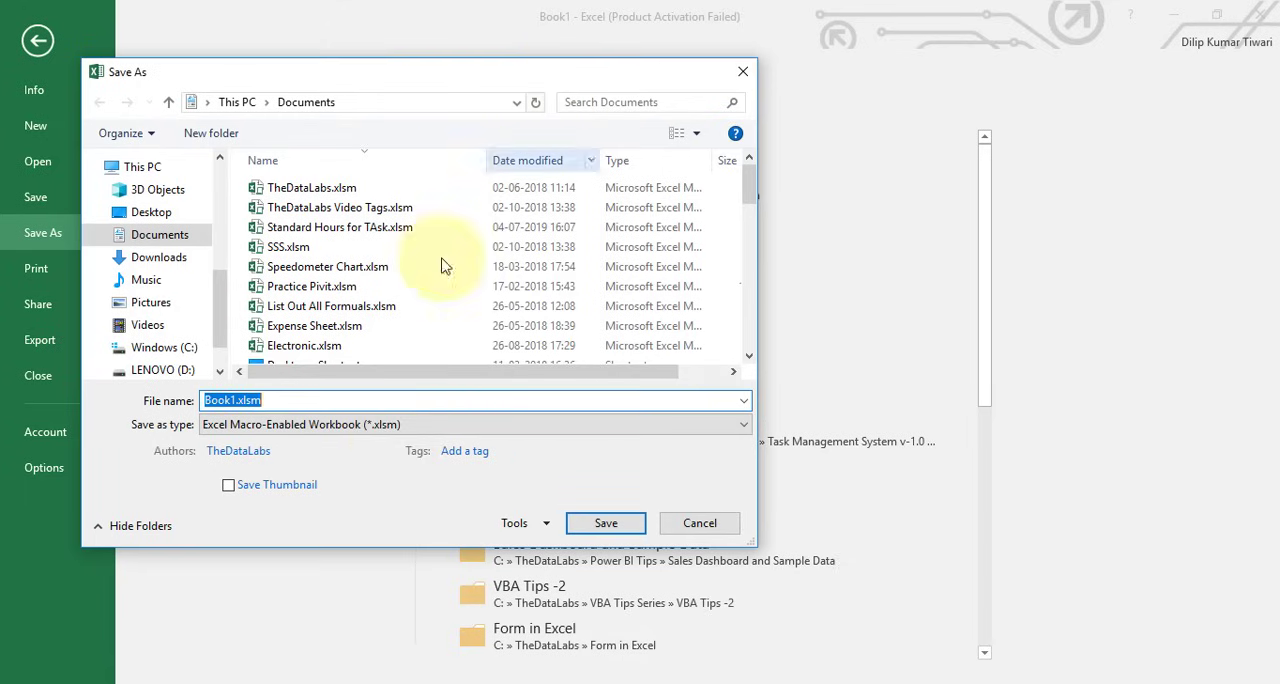
type("C:\\TheDataLabs\\Automated Form In Excel")
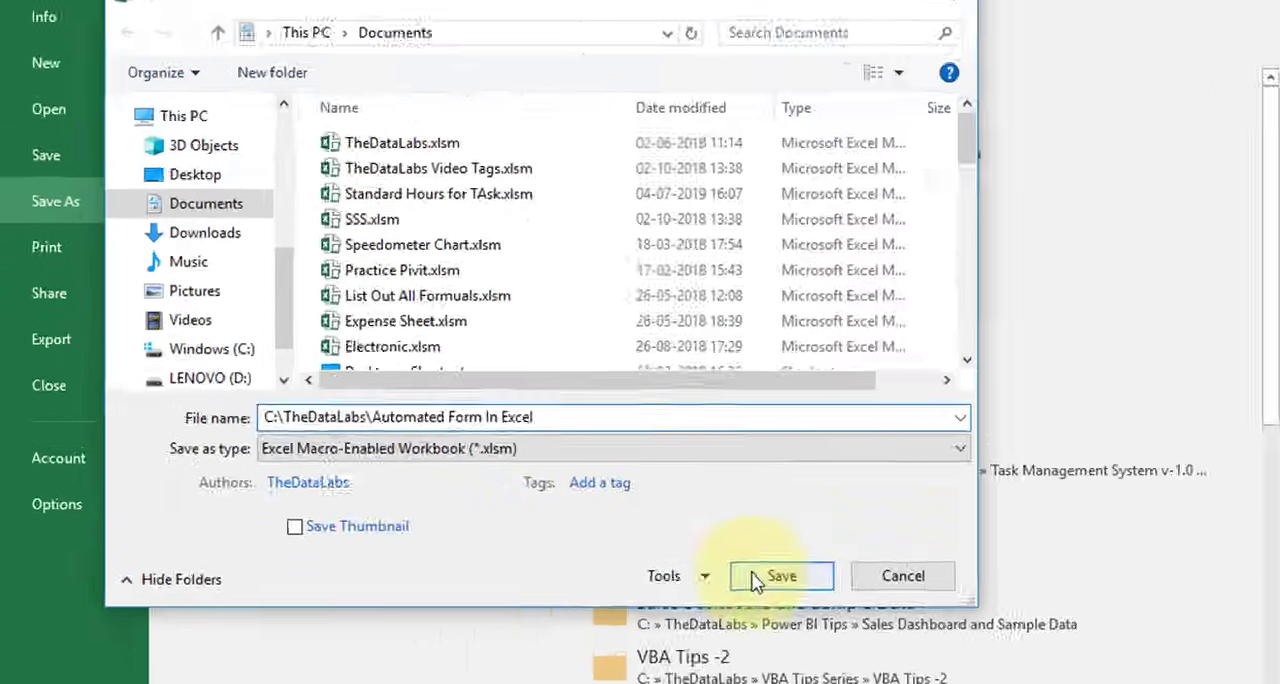
left_click(750, 578)
left_click(765, 580)
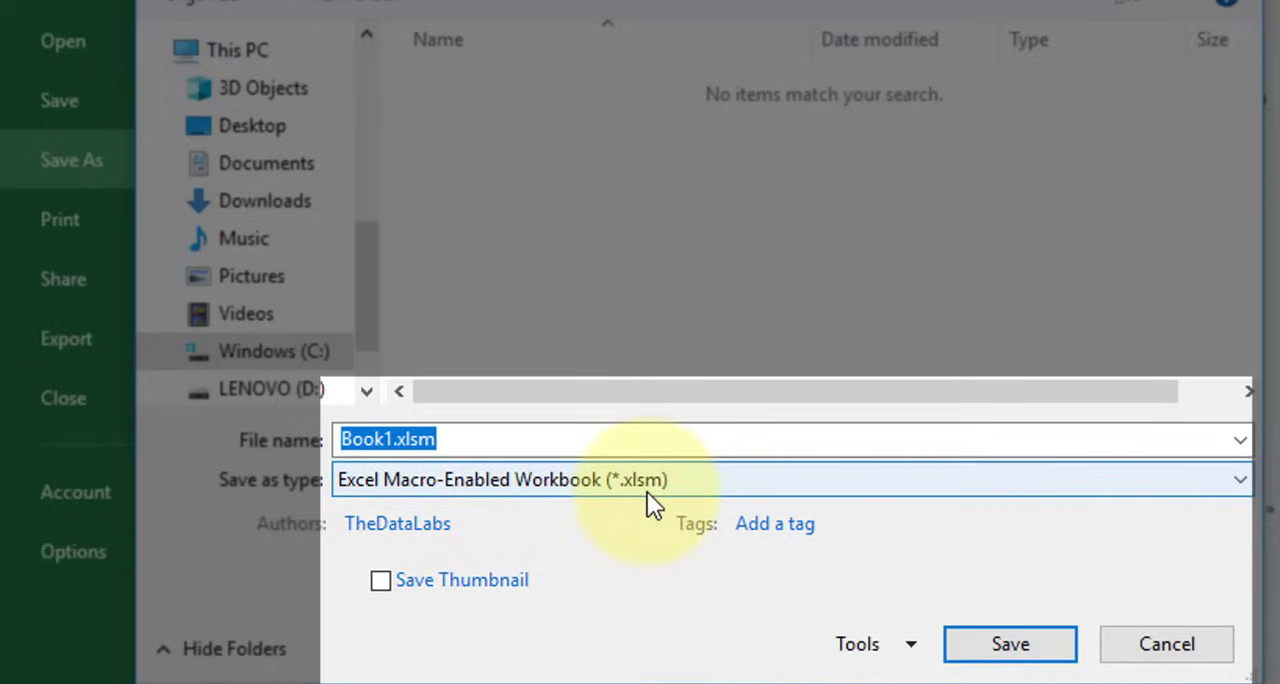
Save the macro-enabled workbook with the file name "Employee Data Entry Form in Excel"
left_click(604, 437)
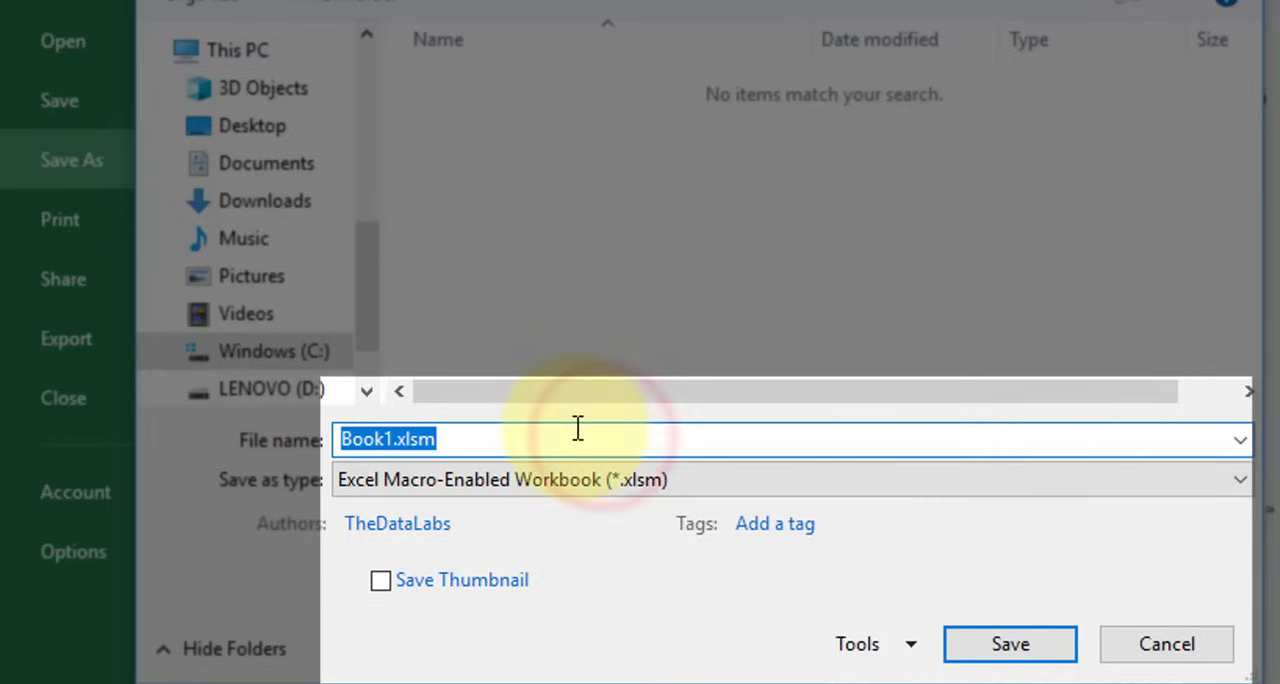
left_click(572, 432)
double_click(573, 434)
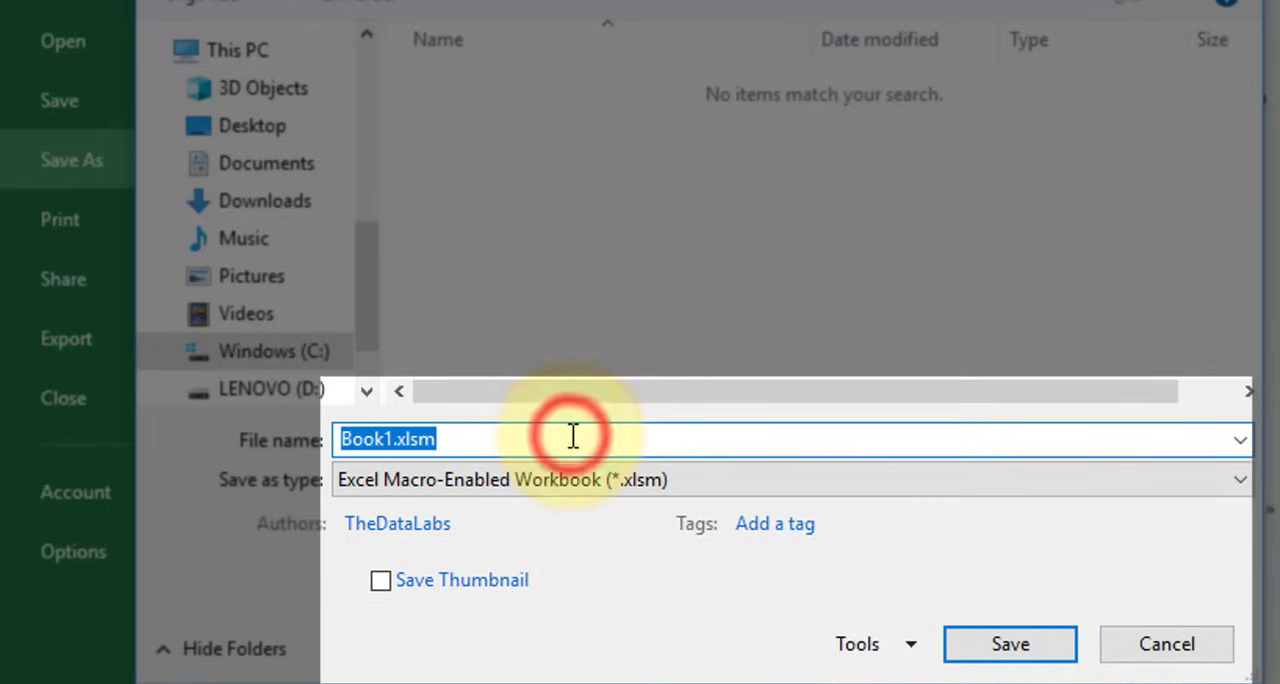
type("Emp")
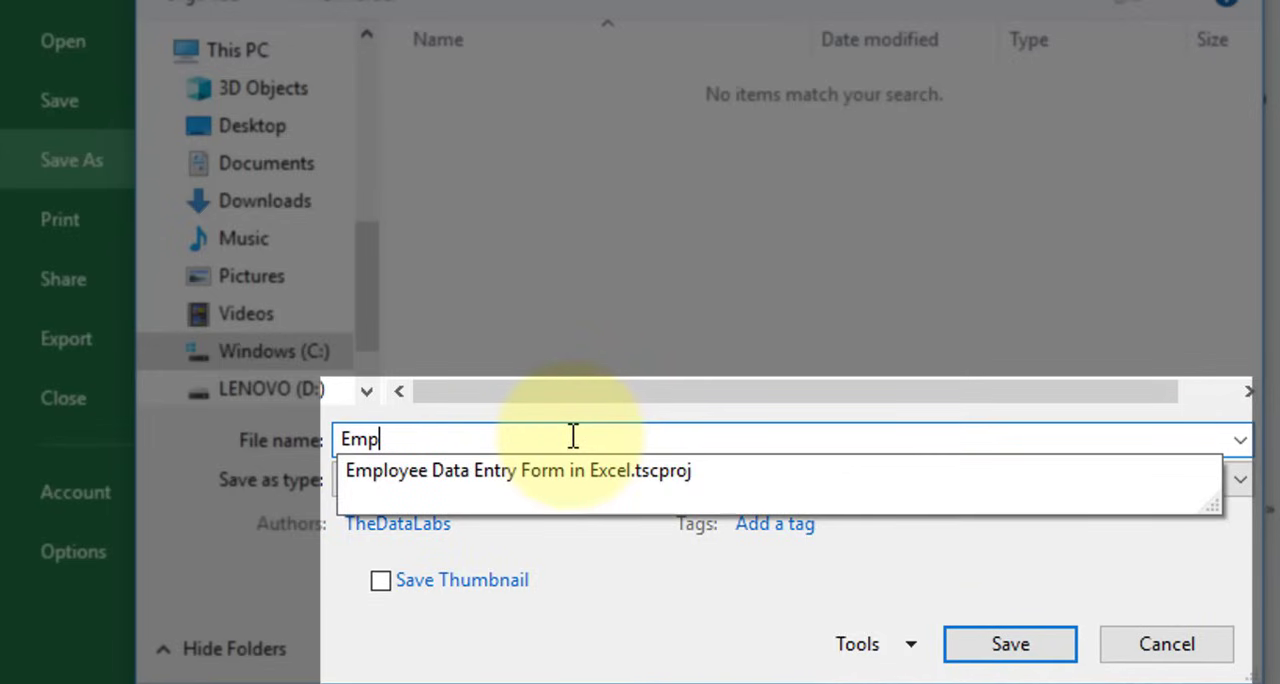
type("loye")
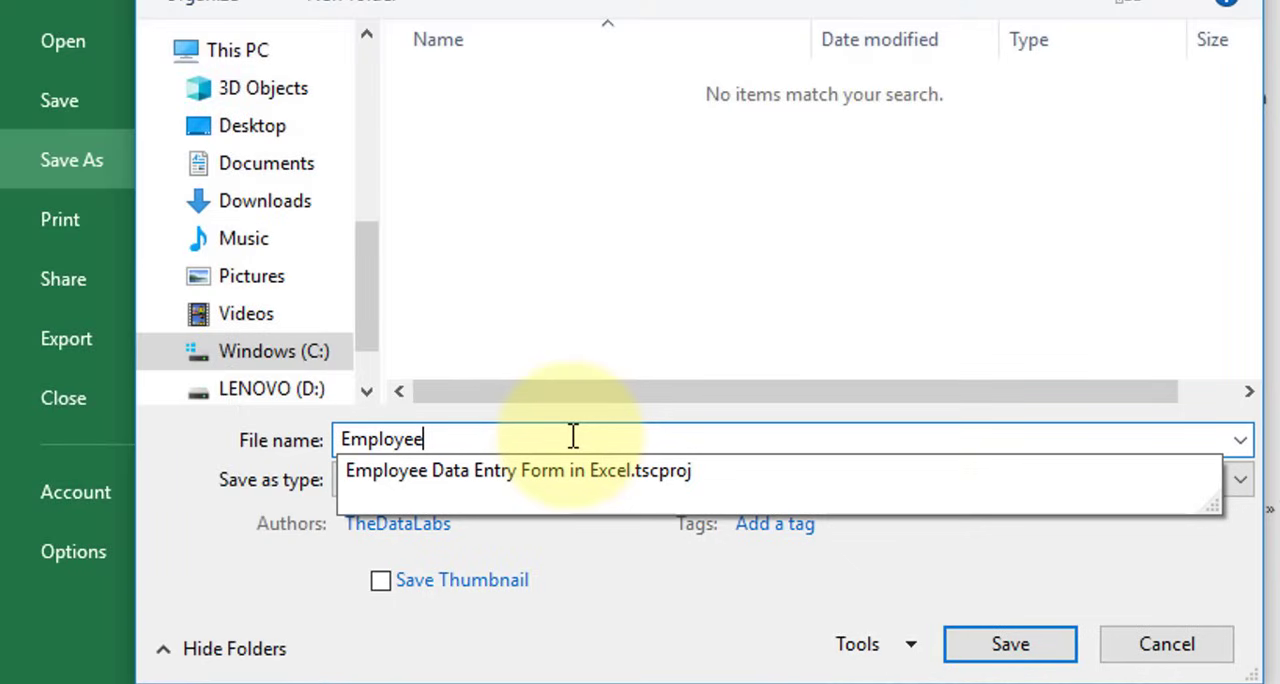
type("e Data Entry Form ")
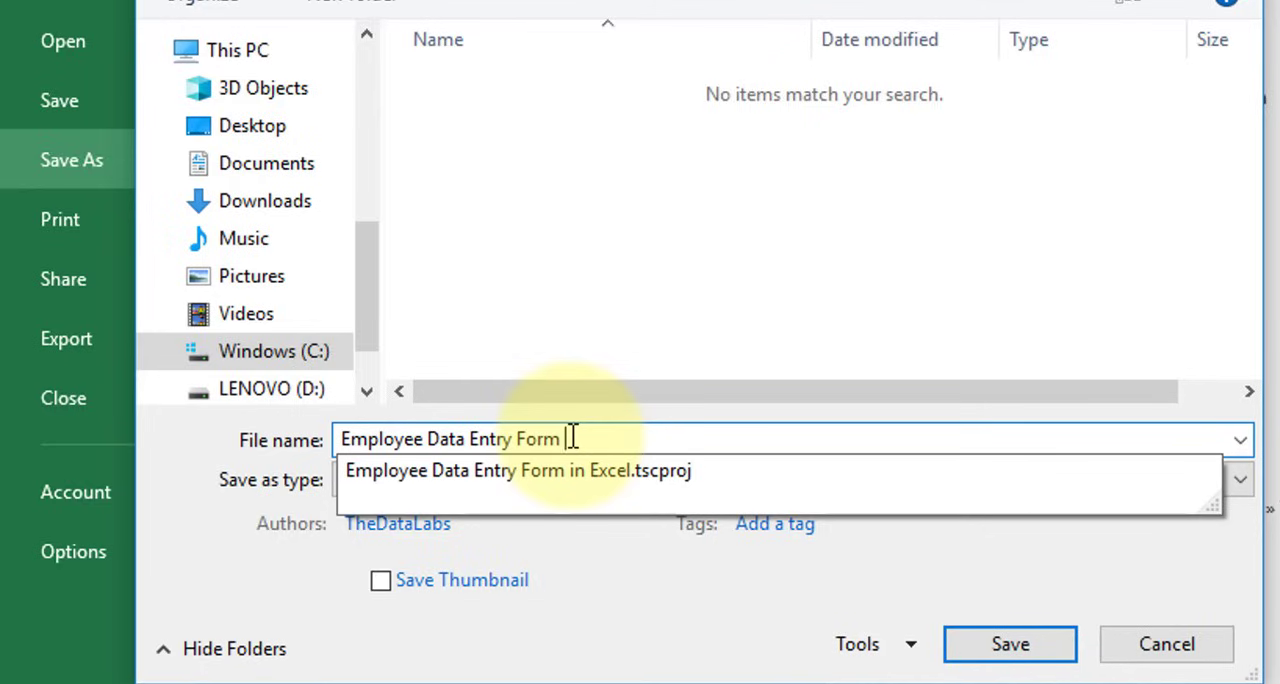
type("in Excel")
left_click(1024, 637)
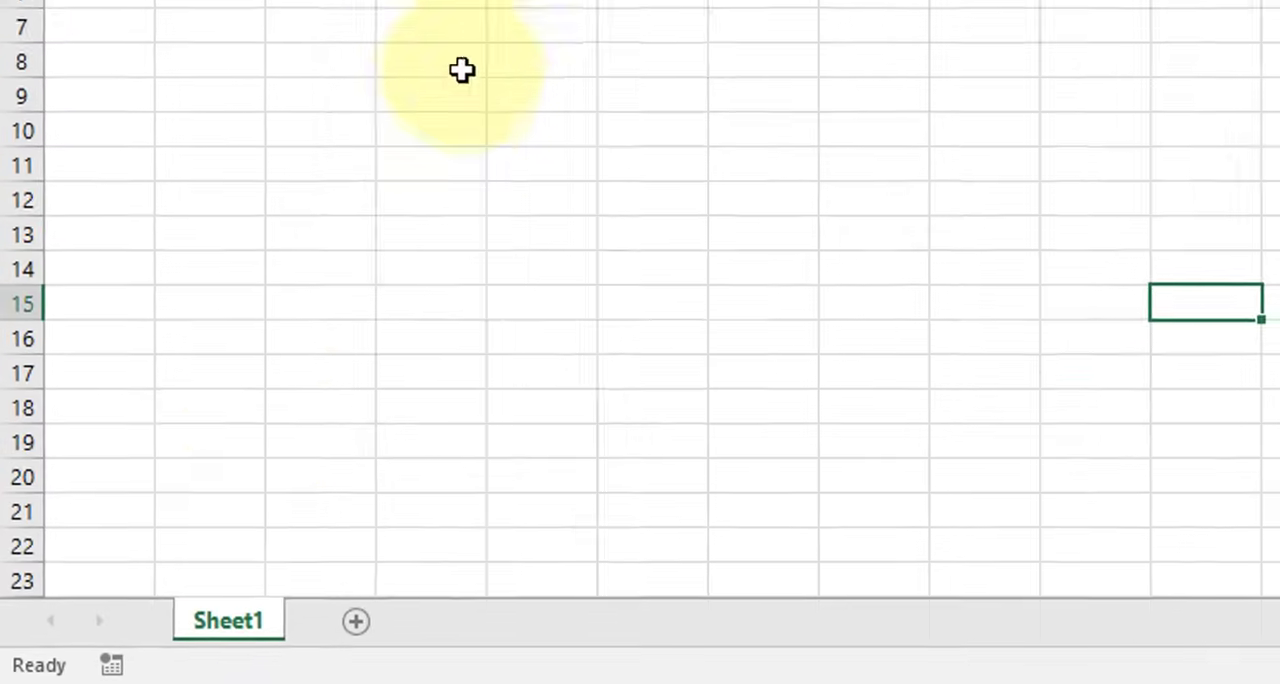
Rename the worksheet Sheet1 as "Form"
double_click(240, 620)
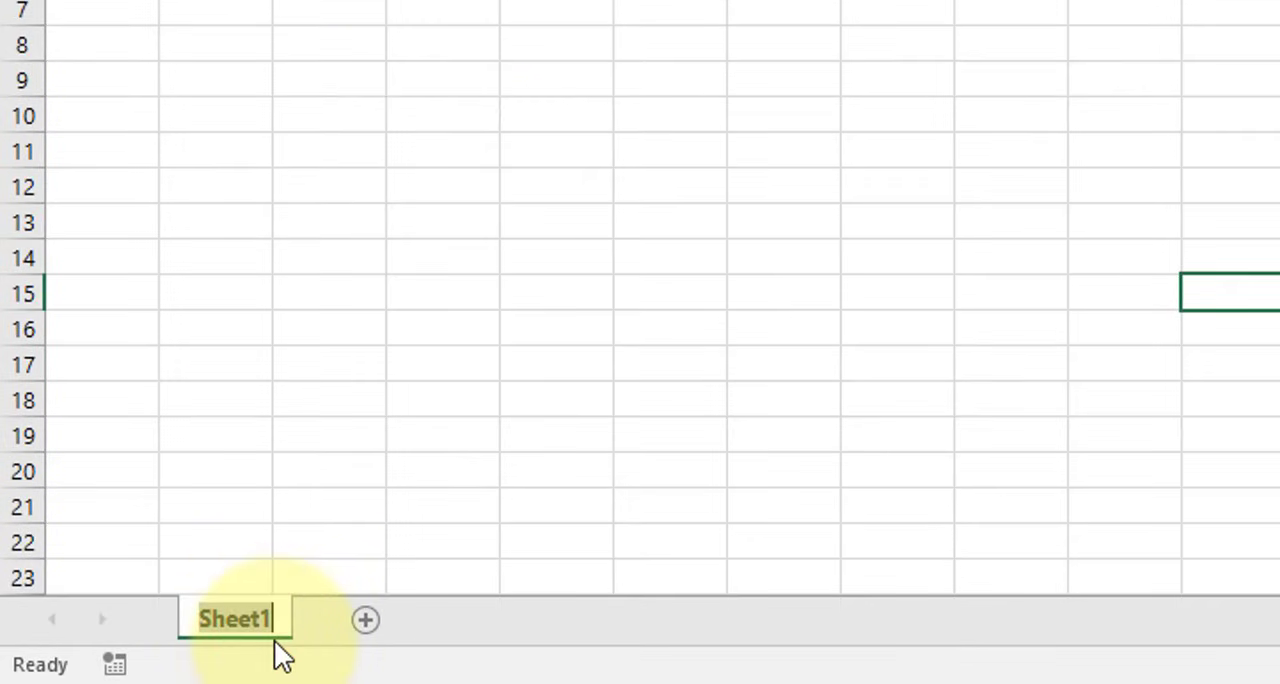
type("Form")
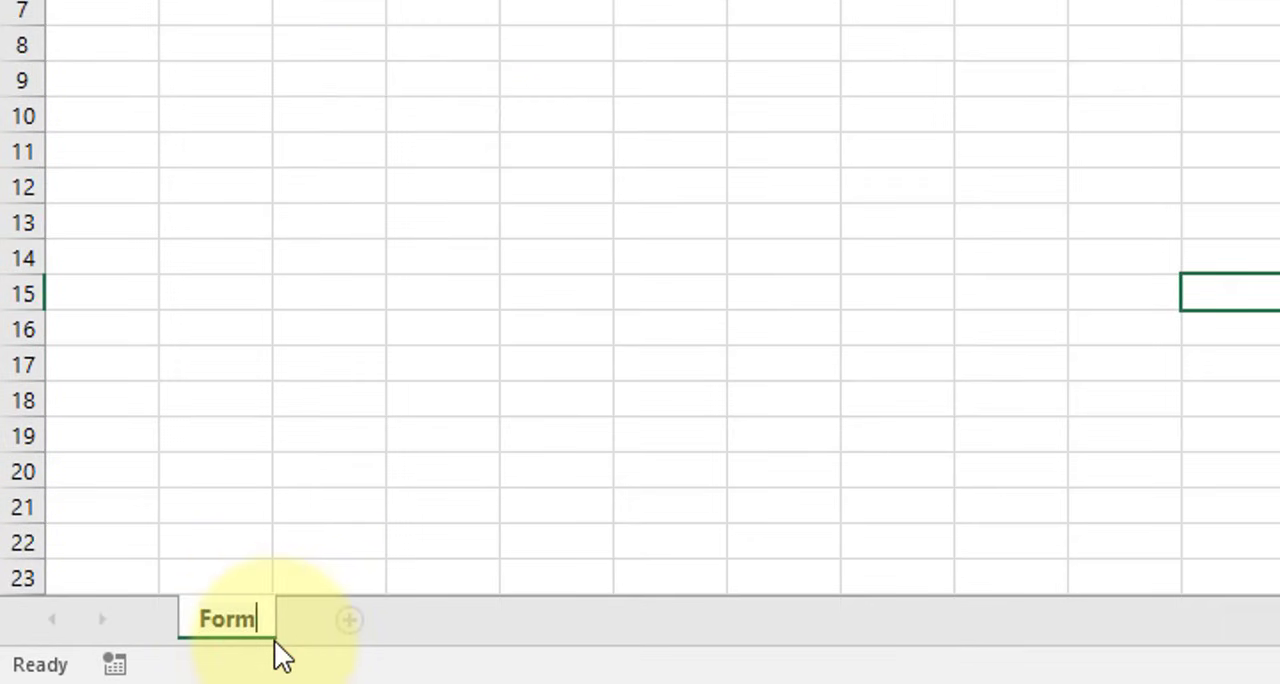
key("Return")
left_click(351, 491)
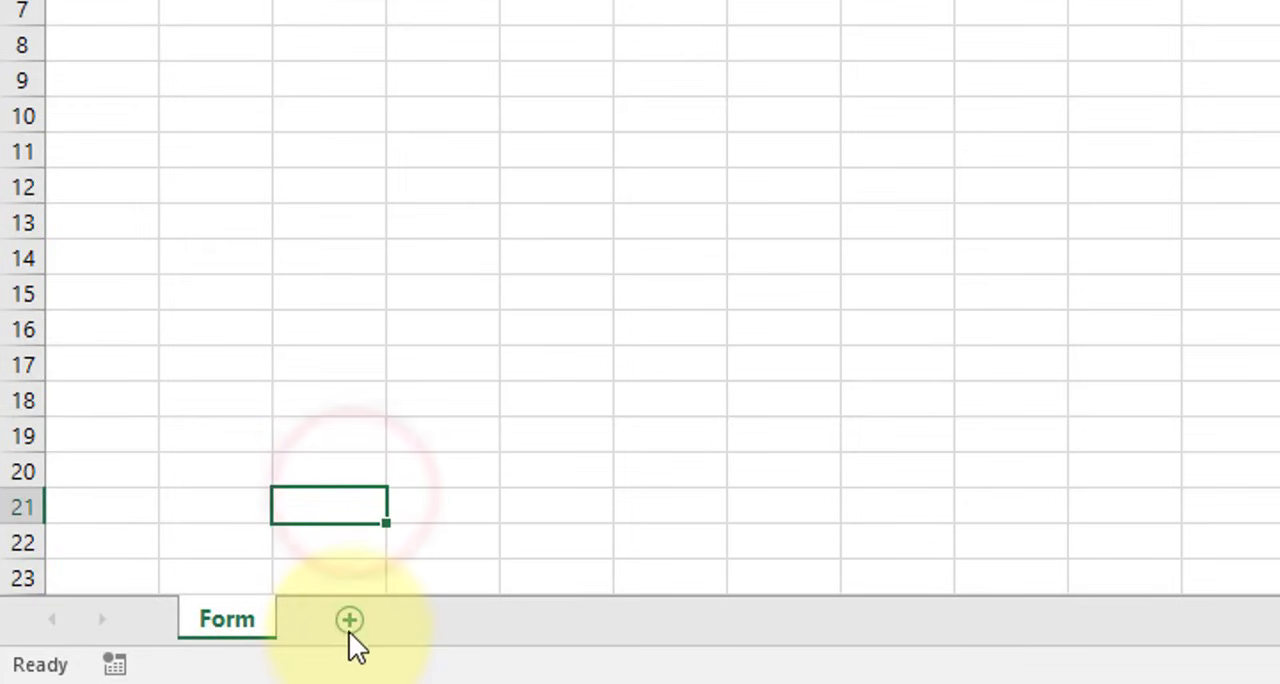
Add a second worksheet and name it "Database"
left_click(350, 621)
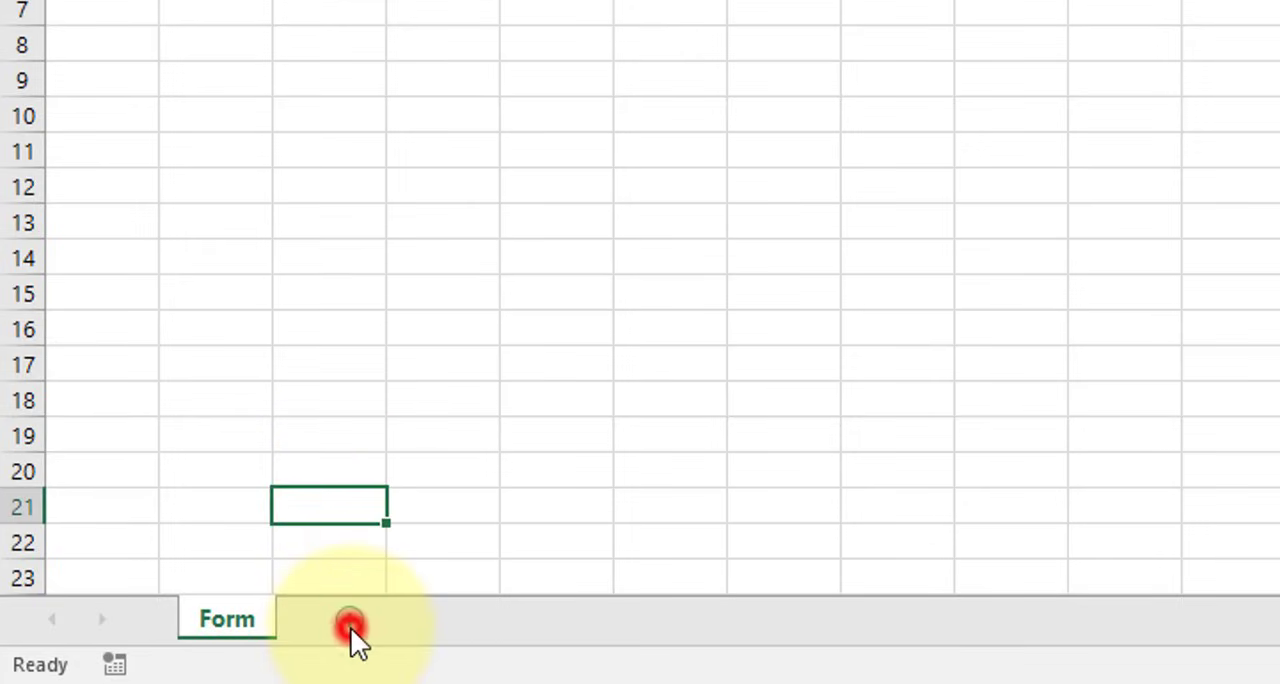
left_click(350, 616)
double_click(350, 616)
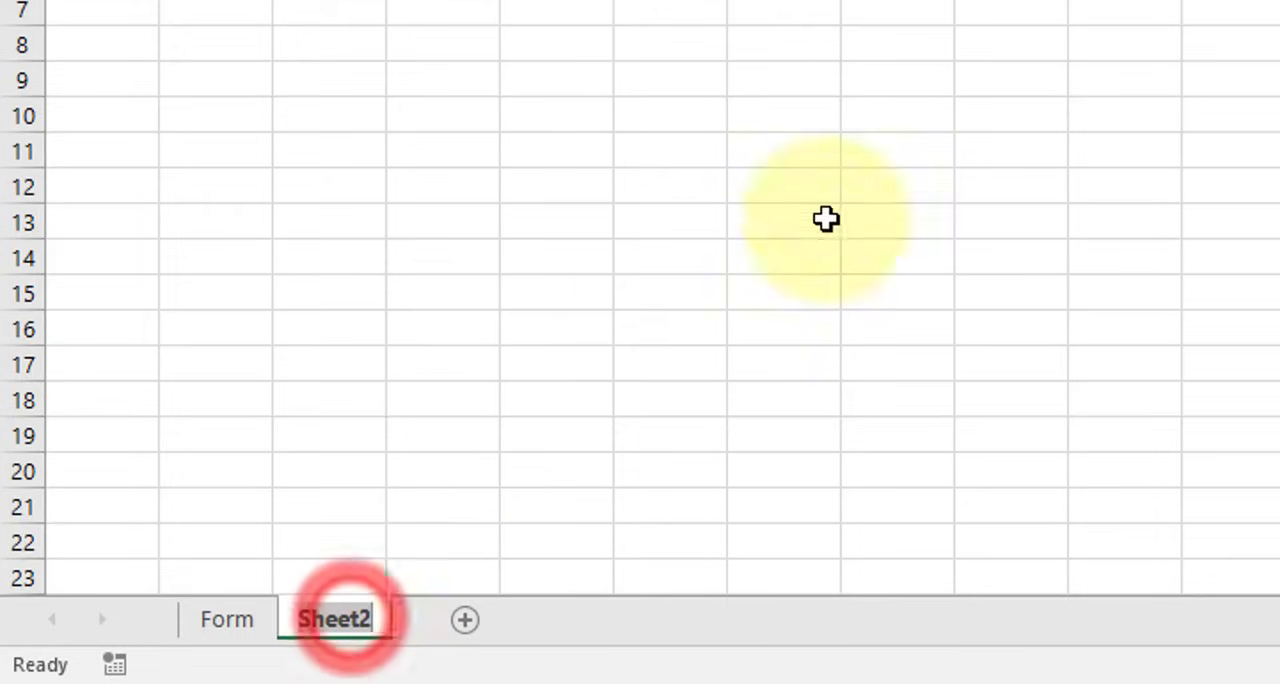
type("Database")
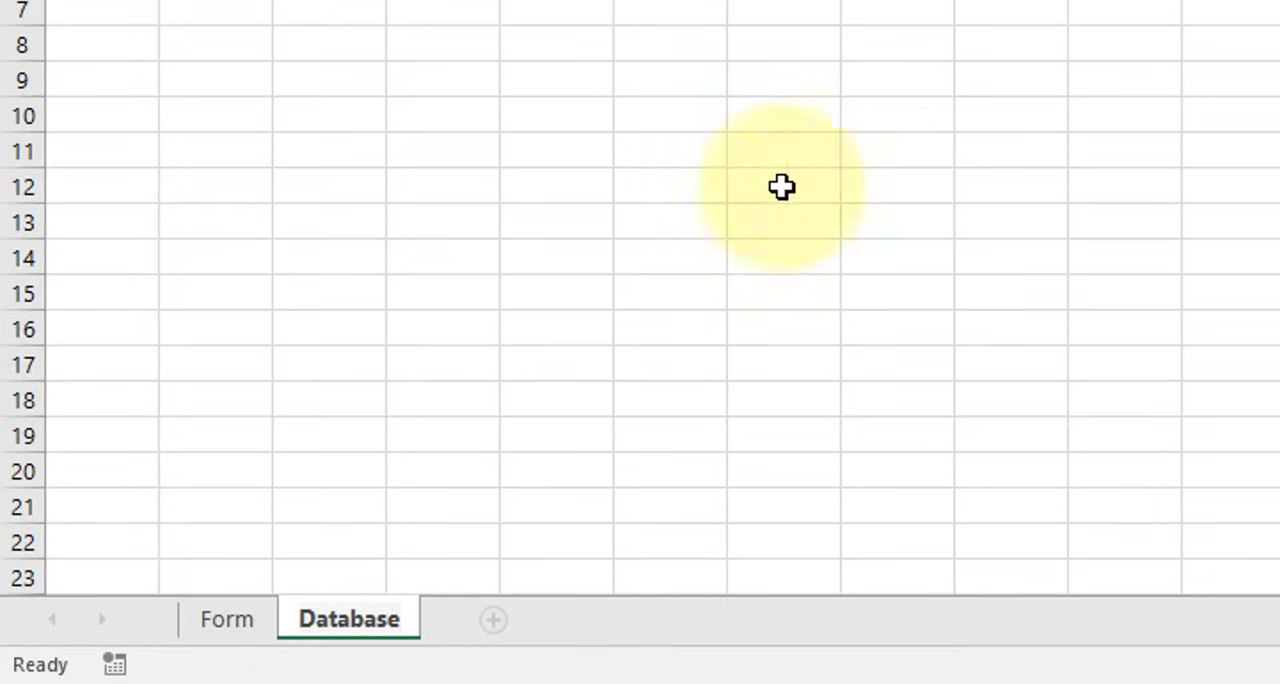
left_click(722, 176)
On the Form sheet, merge and center cells D3:M4 and fill the merged cell with the gold theme color
left_click(234, 619)
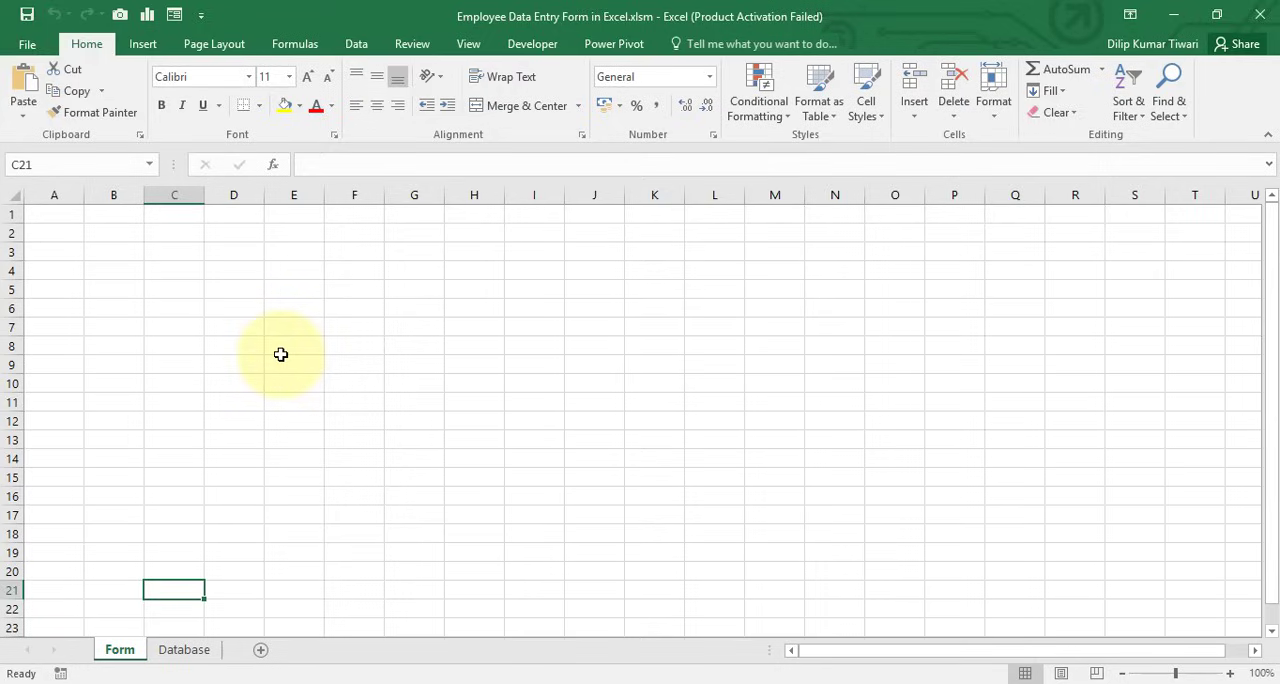
left_click_drag(223, 251, 768, 252)
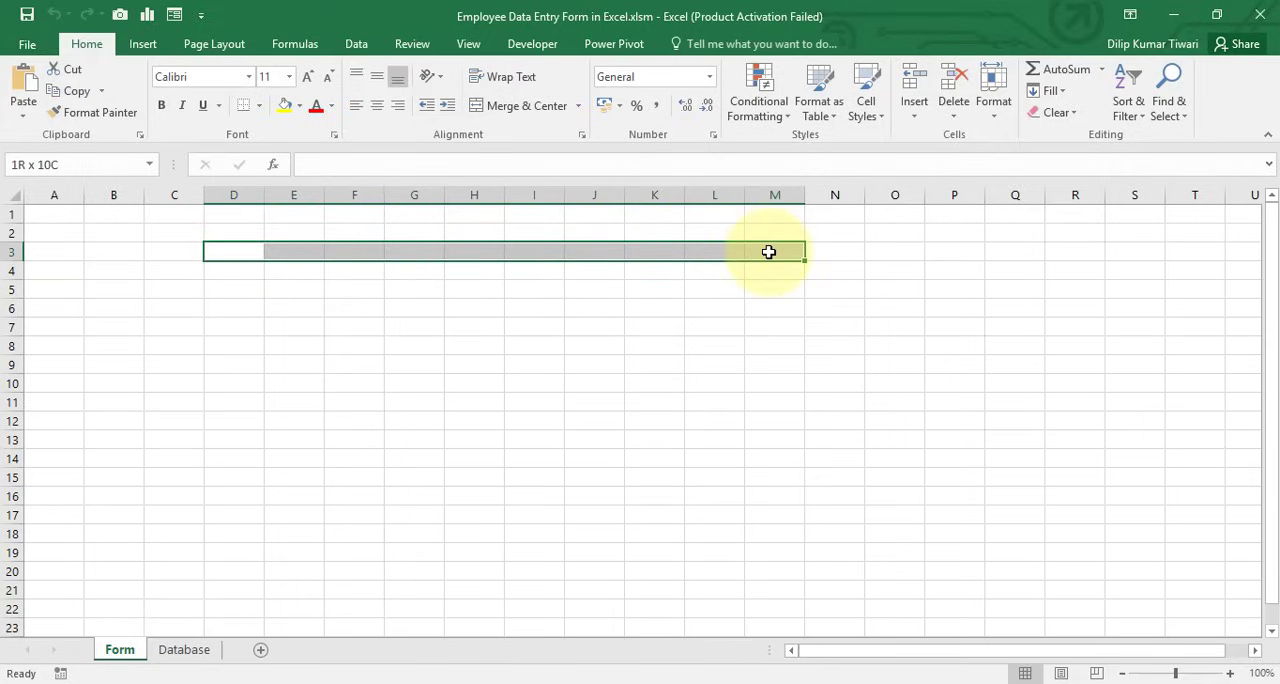
left_click_drag(768, 252, 771, 267)
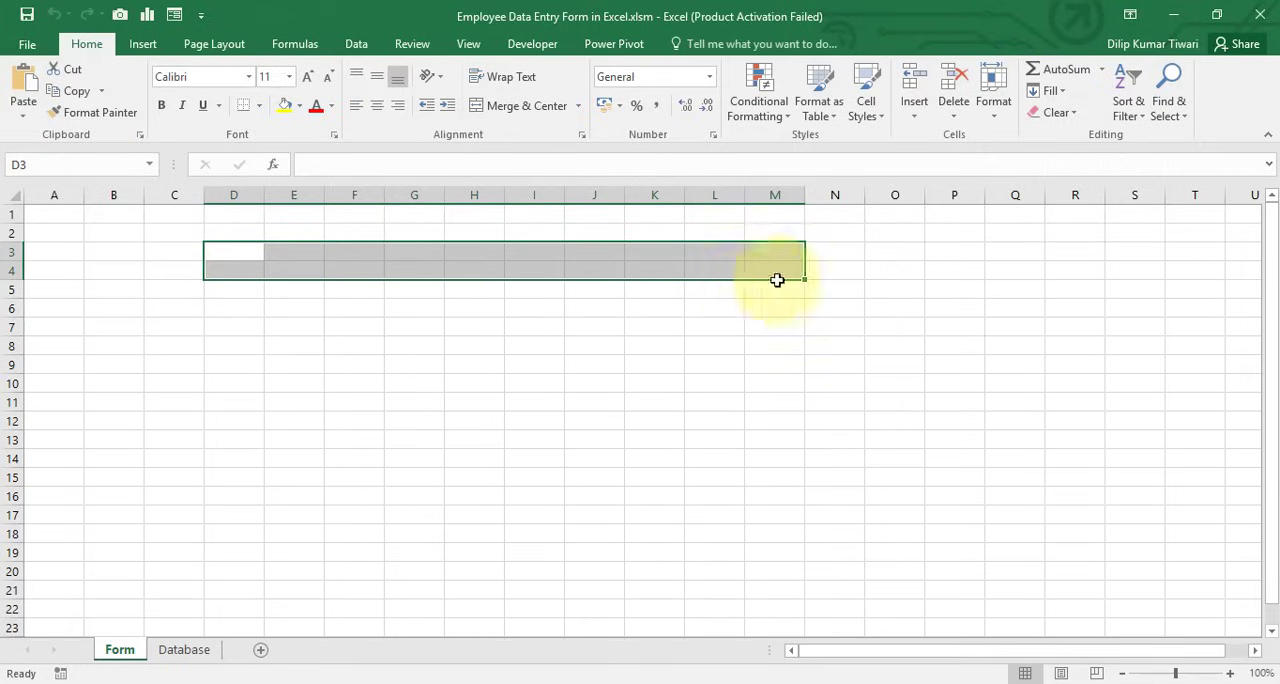
left_click(500, 107)
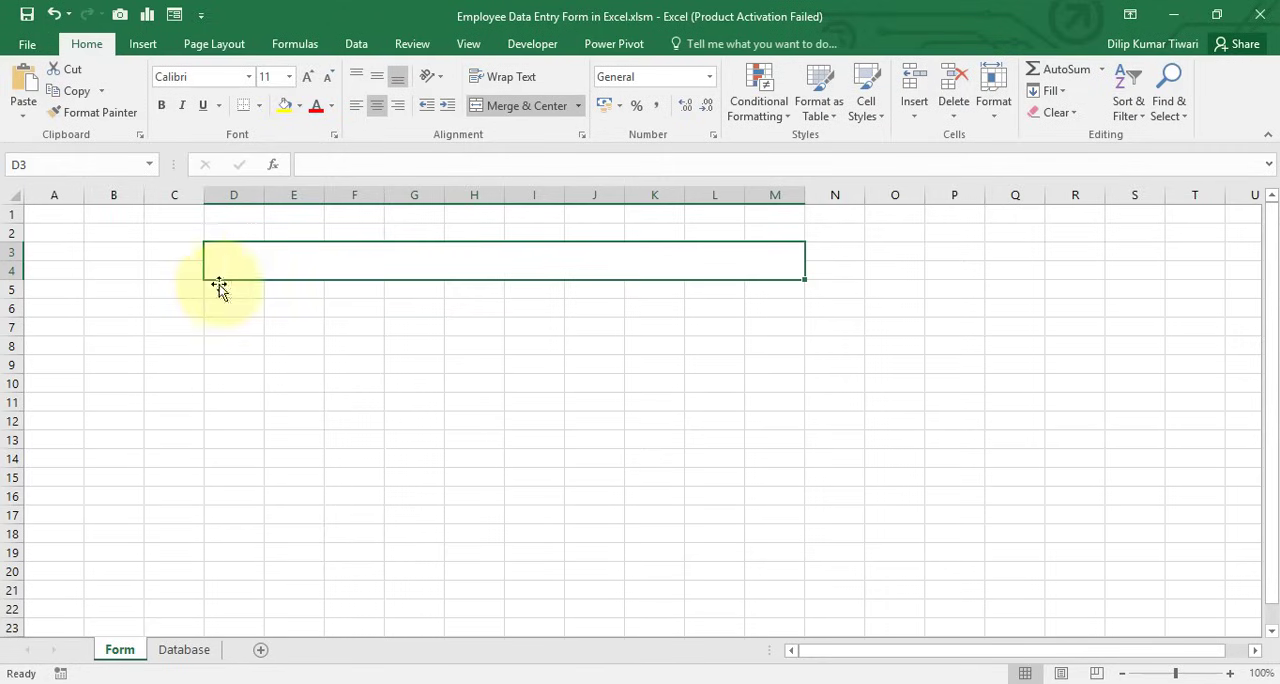
left_click(300, 106)
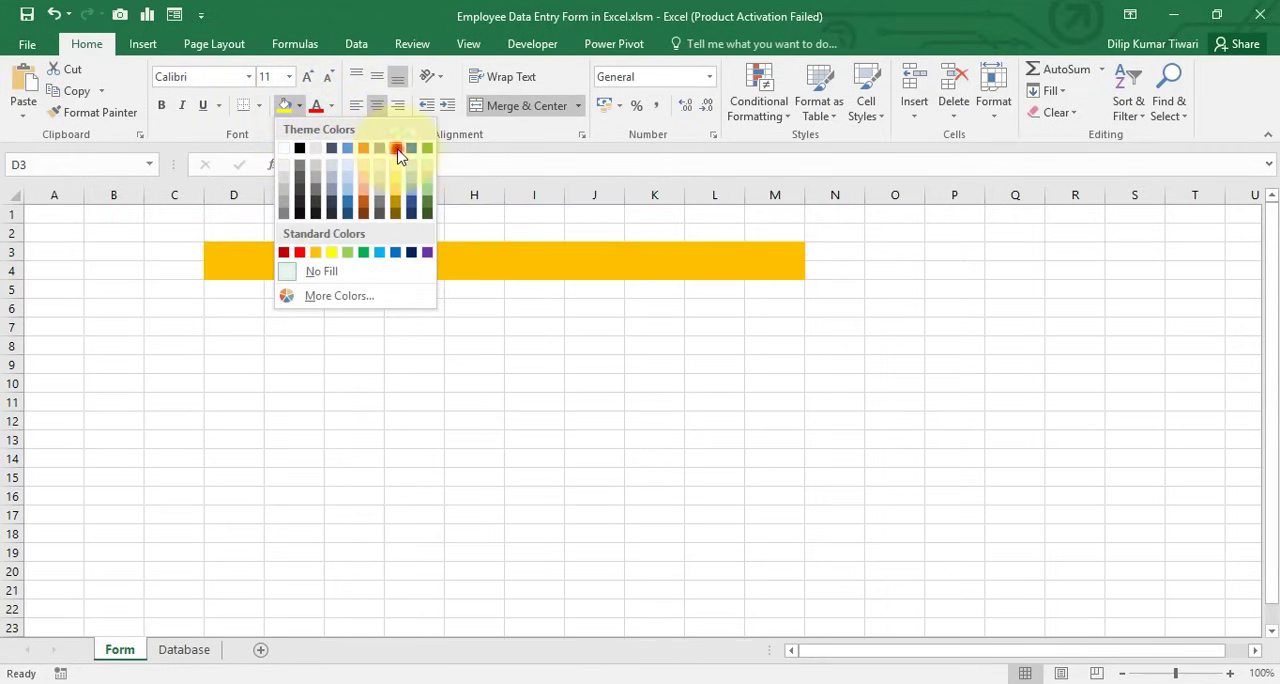
left_click(397, 150)
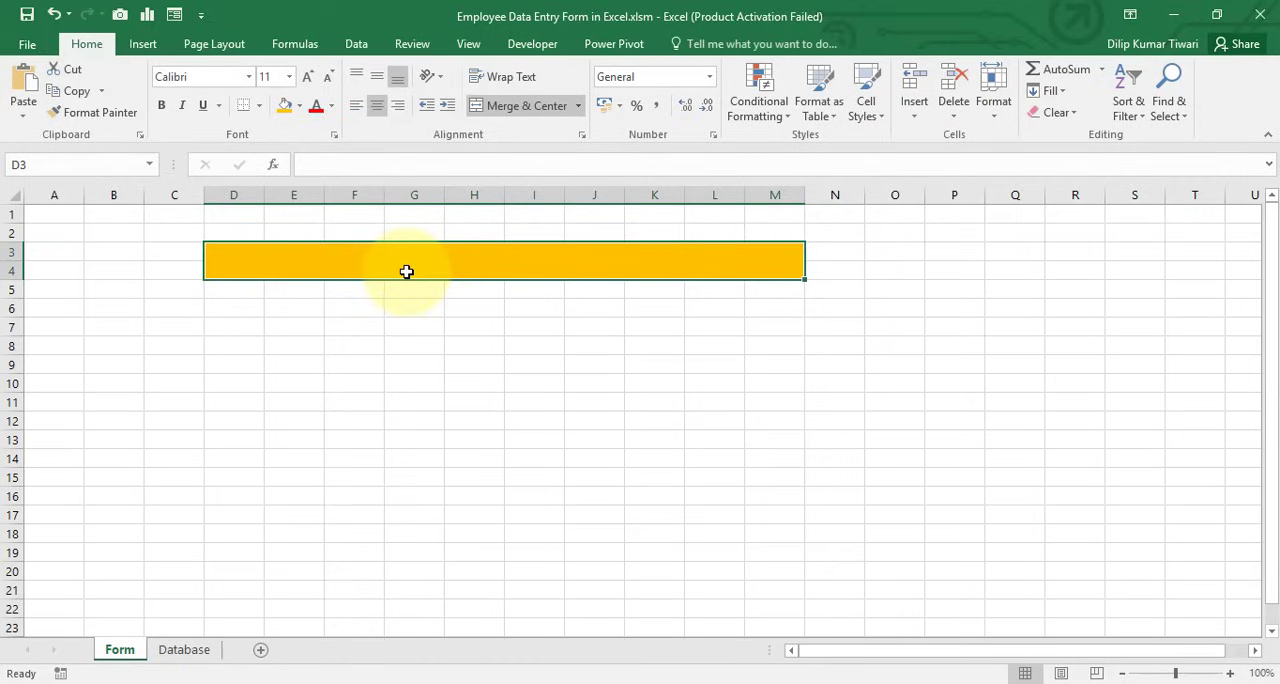
Enter the title "Employee Data Entry Form" in the merged cell D3
type("Empl")
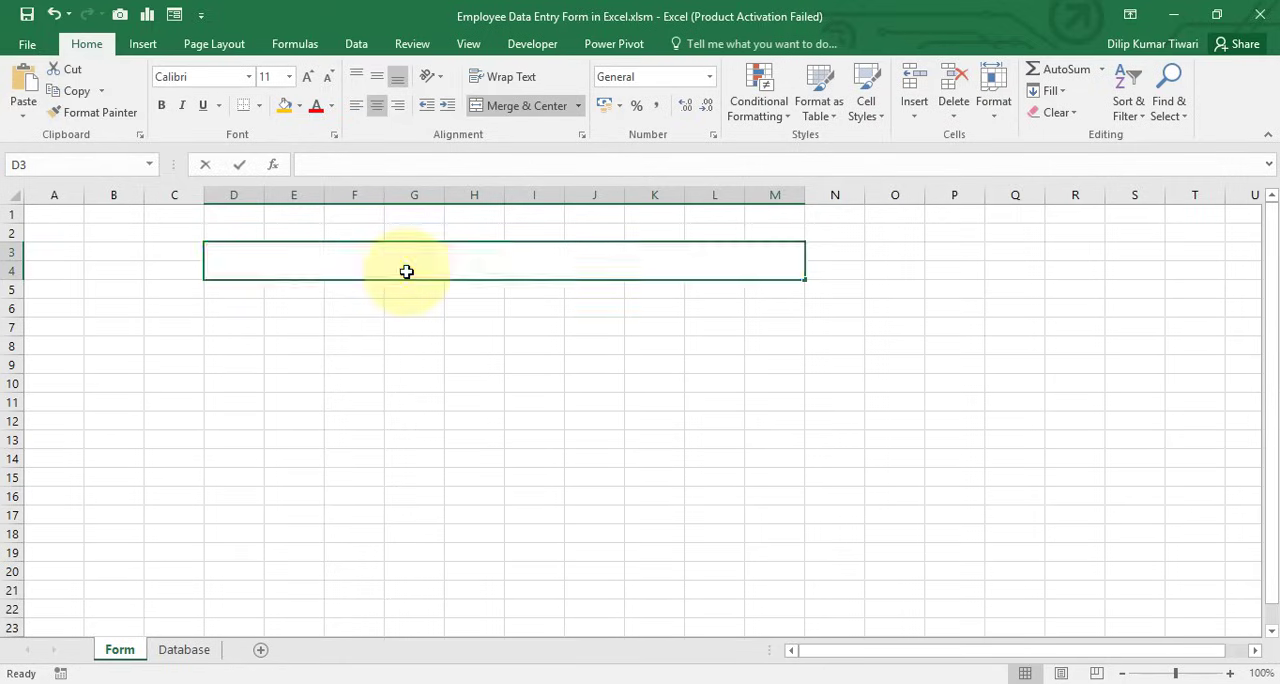
type("oyee Data")
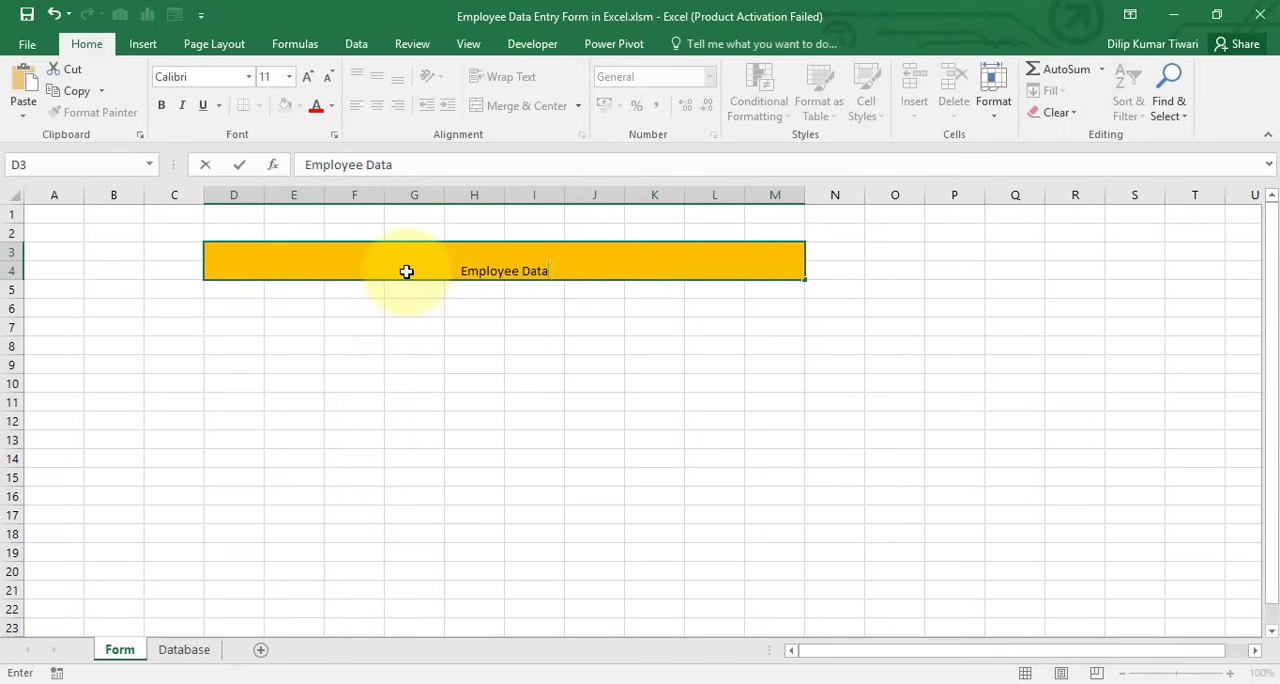
type(" Entry F")
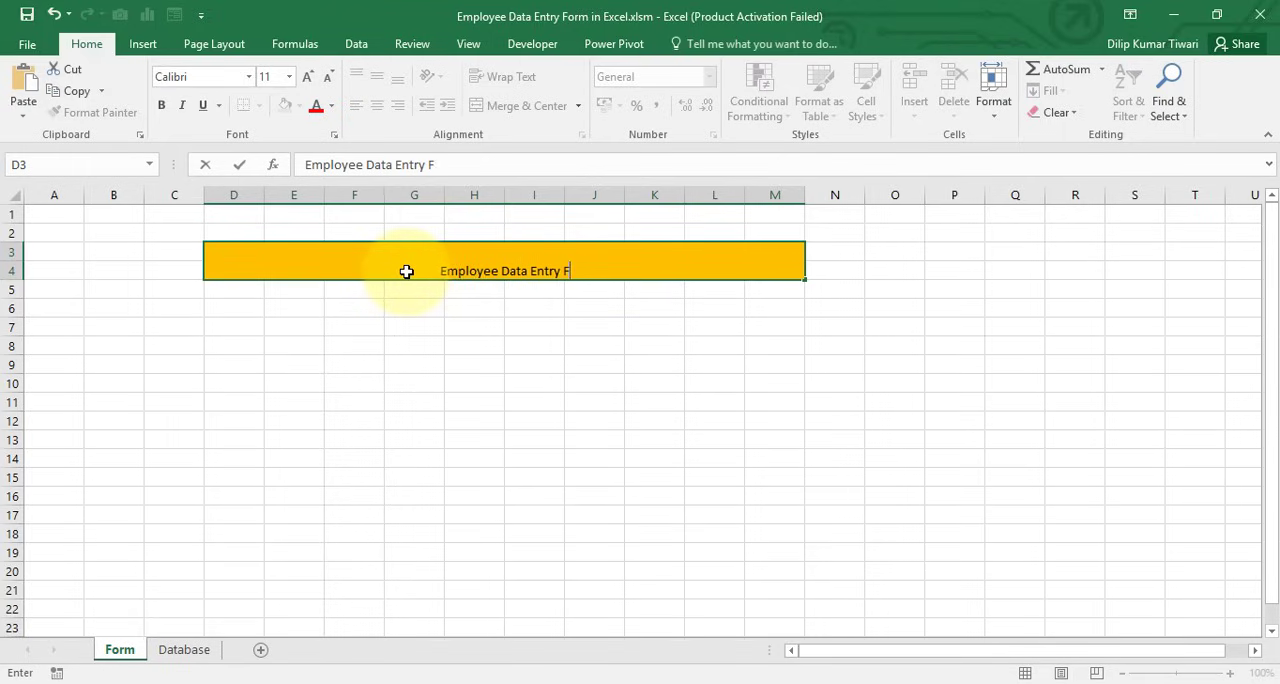
type("orm")
key("Return")
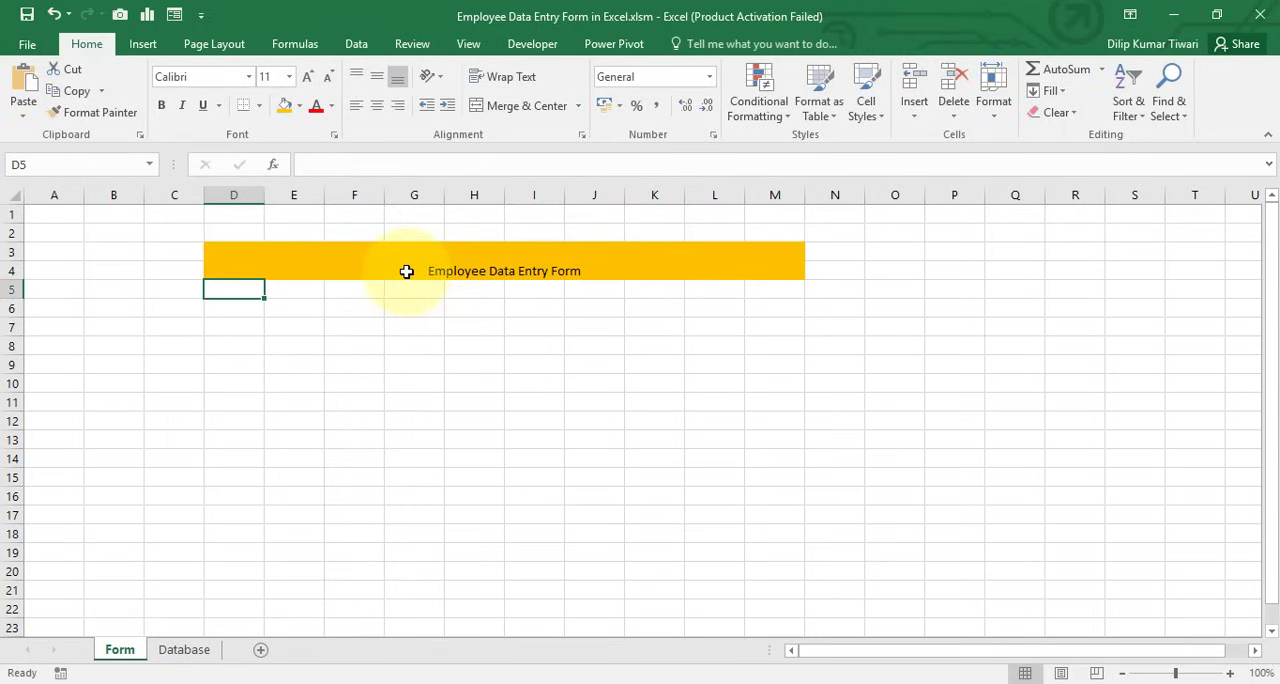
Set the font size of the form title in D3 to 26
left_click(406, 271)
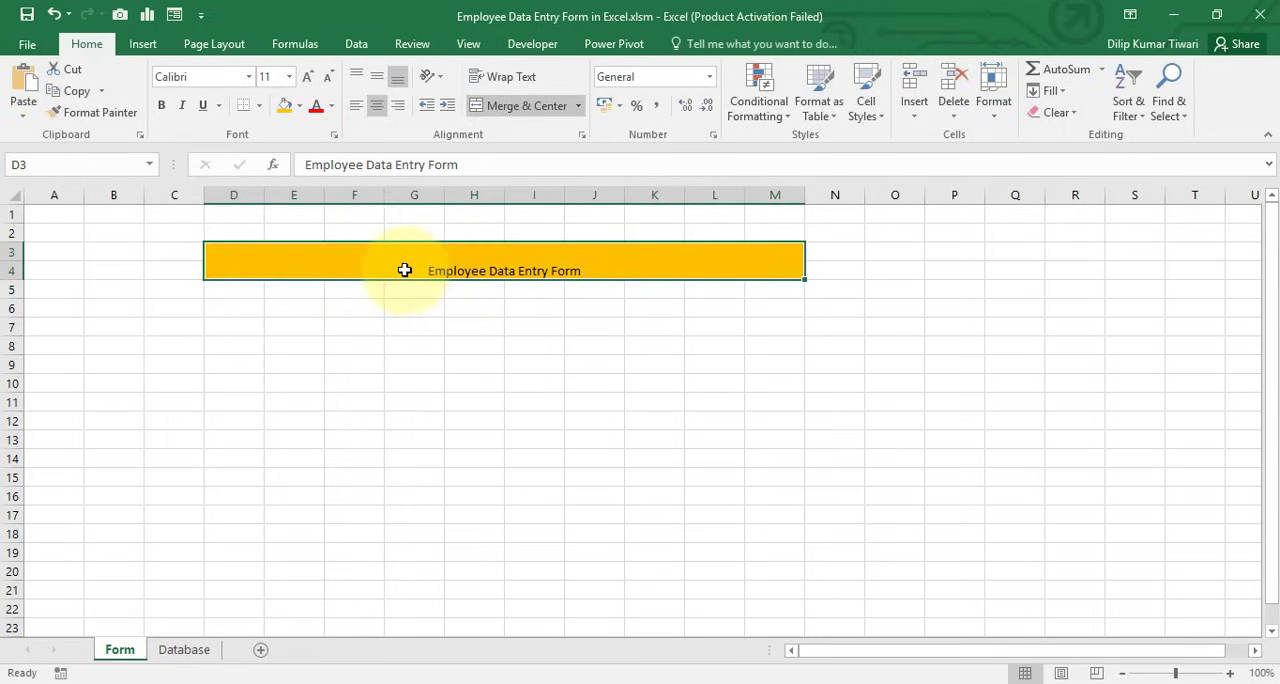
left_click(277, 75)
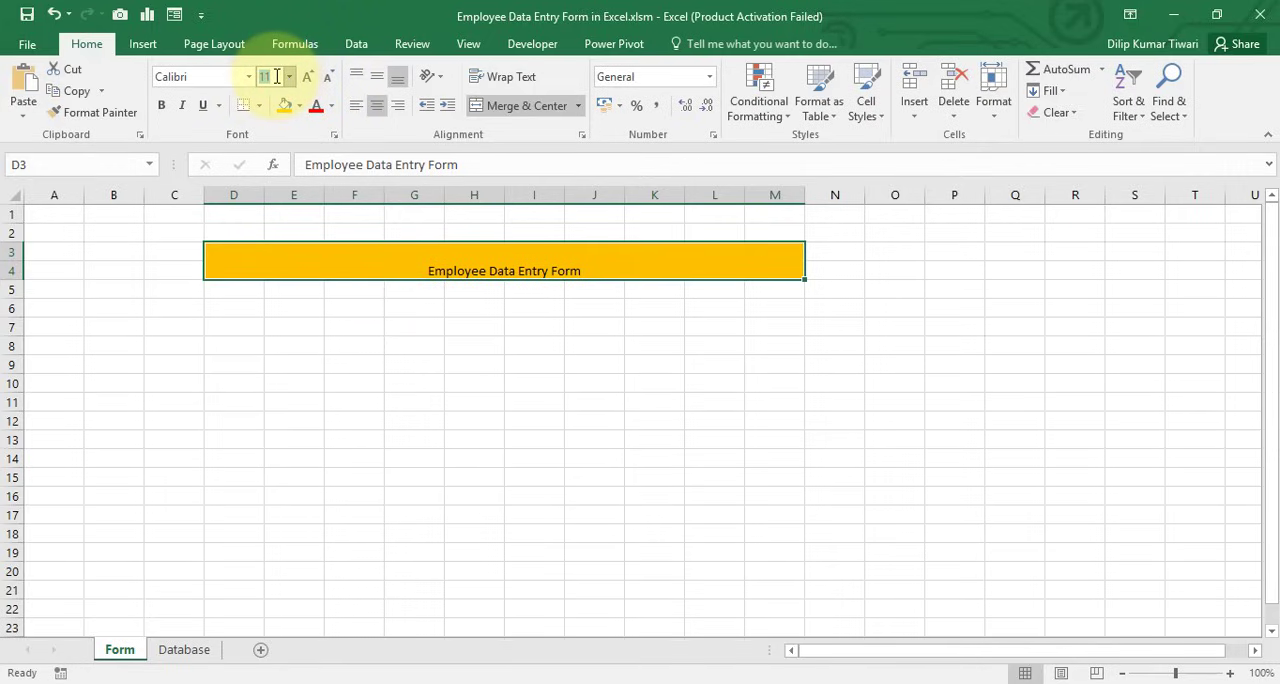
type("26")
key("Return")
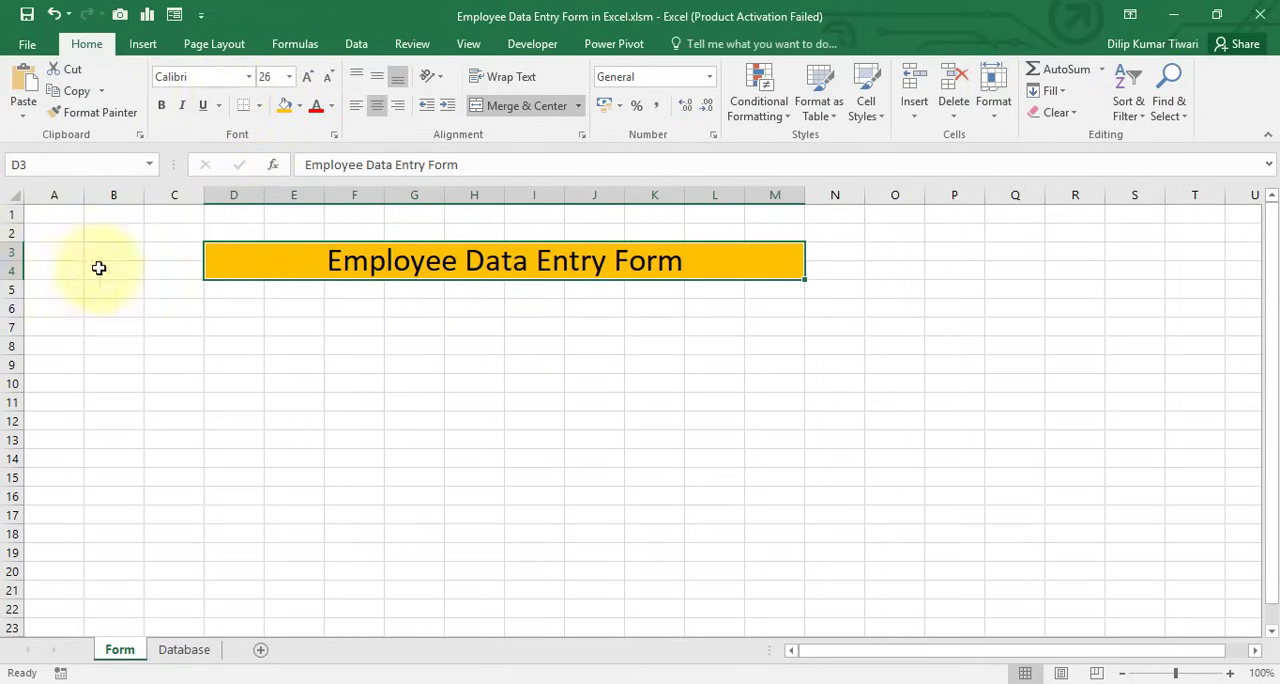
Widen columns D through M of the Form sheet equally
left_click(234, 195)
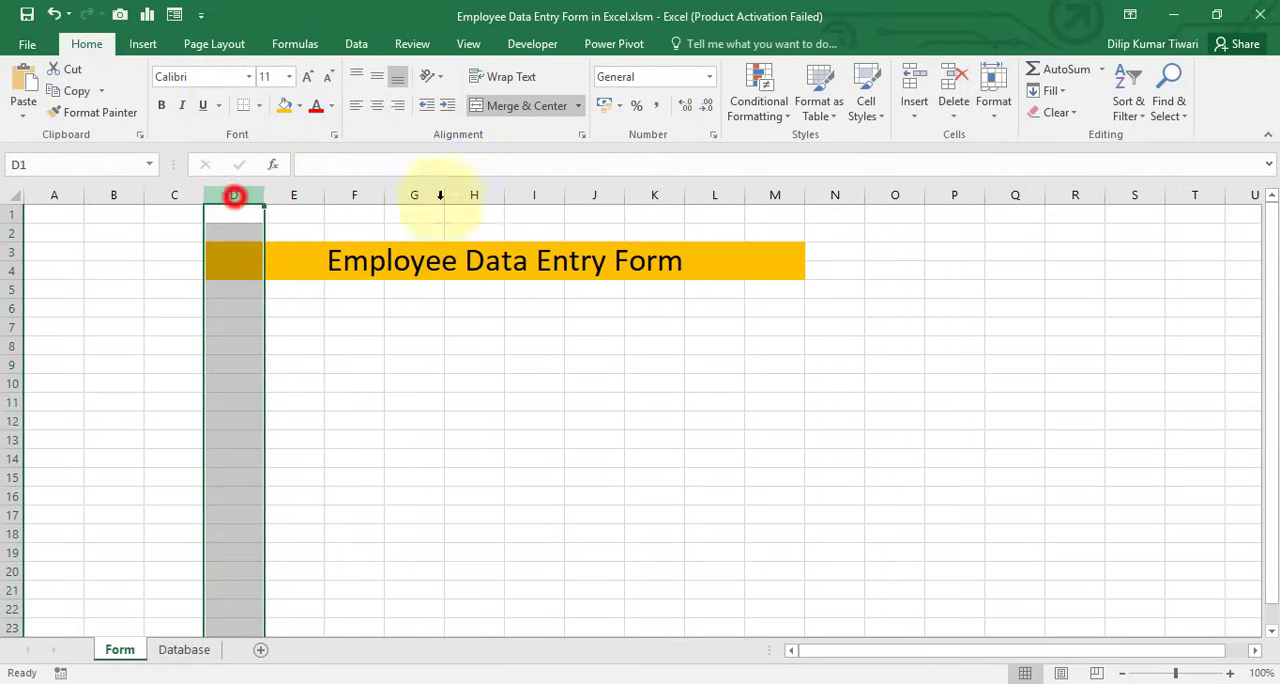
left_click(770, 195, "shift")
left_click_drag(446, 195, 464, 200)
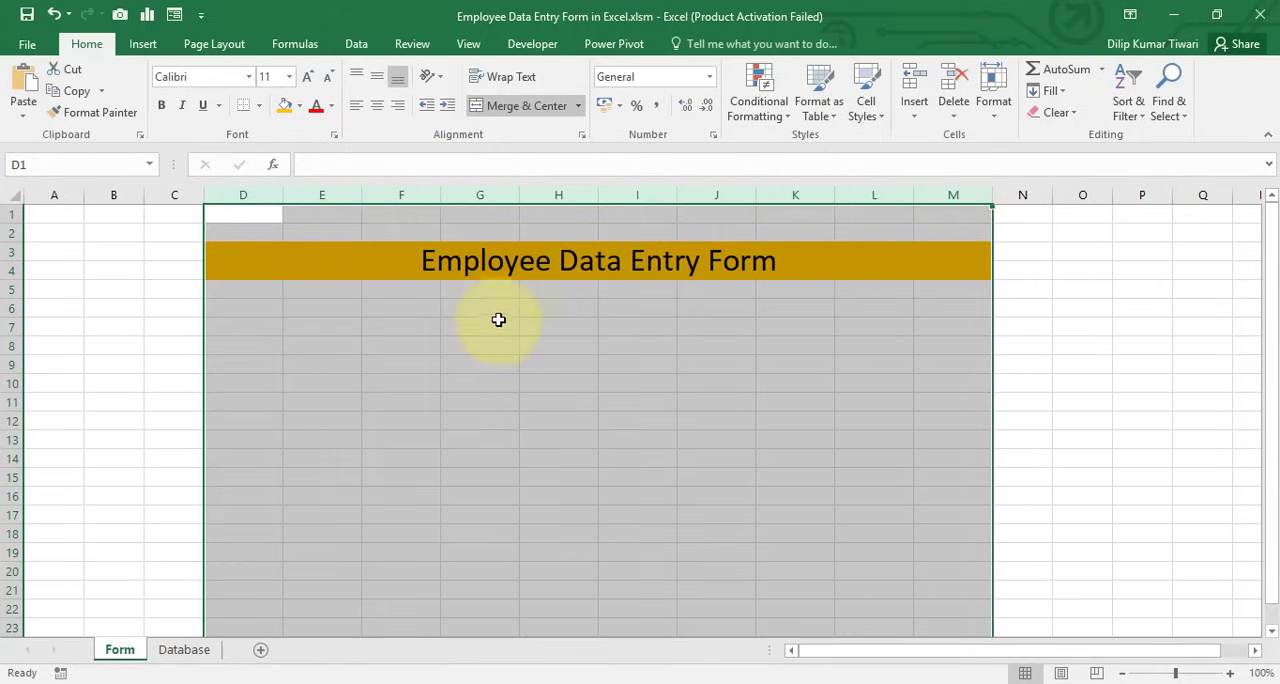
Apply thick outside borders around the form area D3:M23 and around the merged title cell
left_click(206, 264)
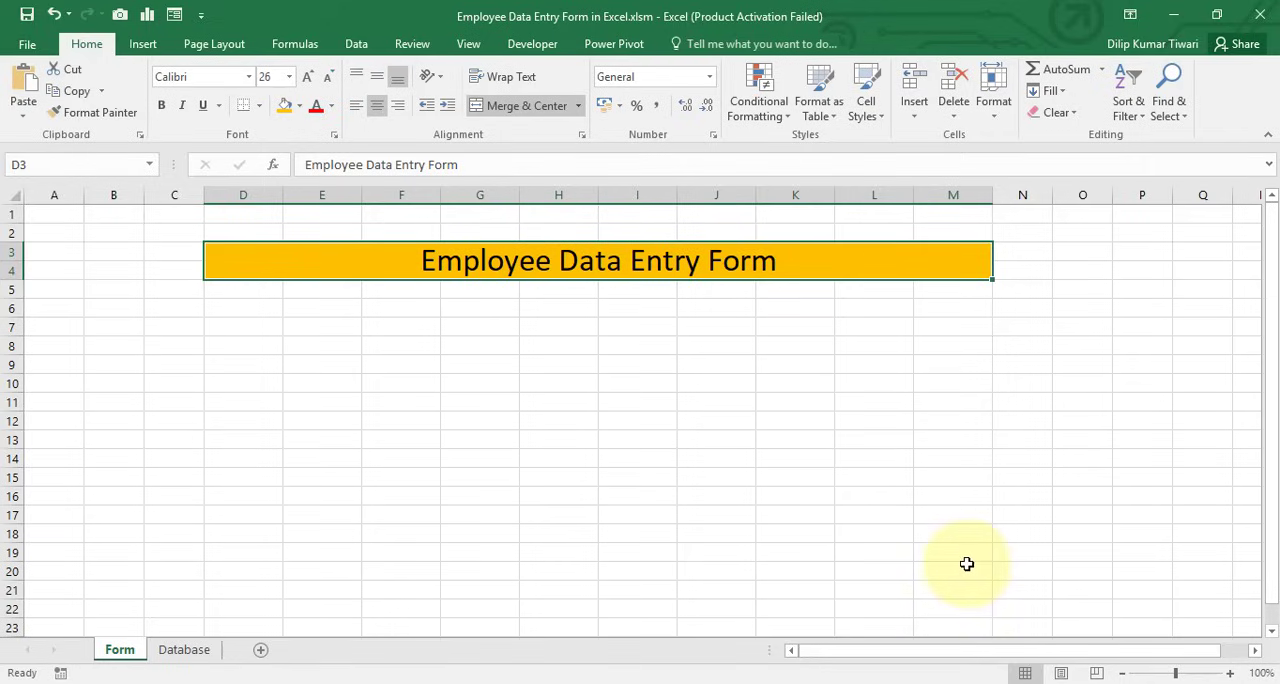
left_click_drag(952, 582, 946, 623)
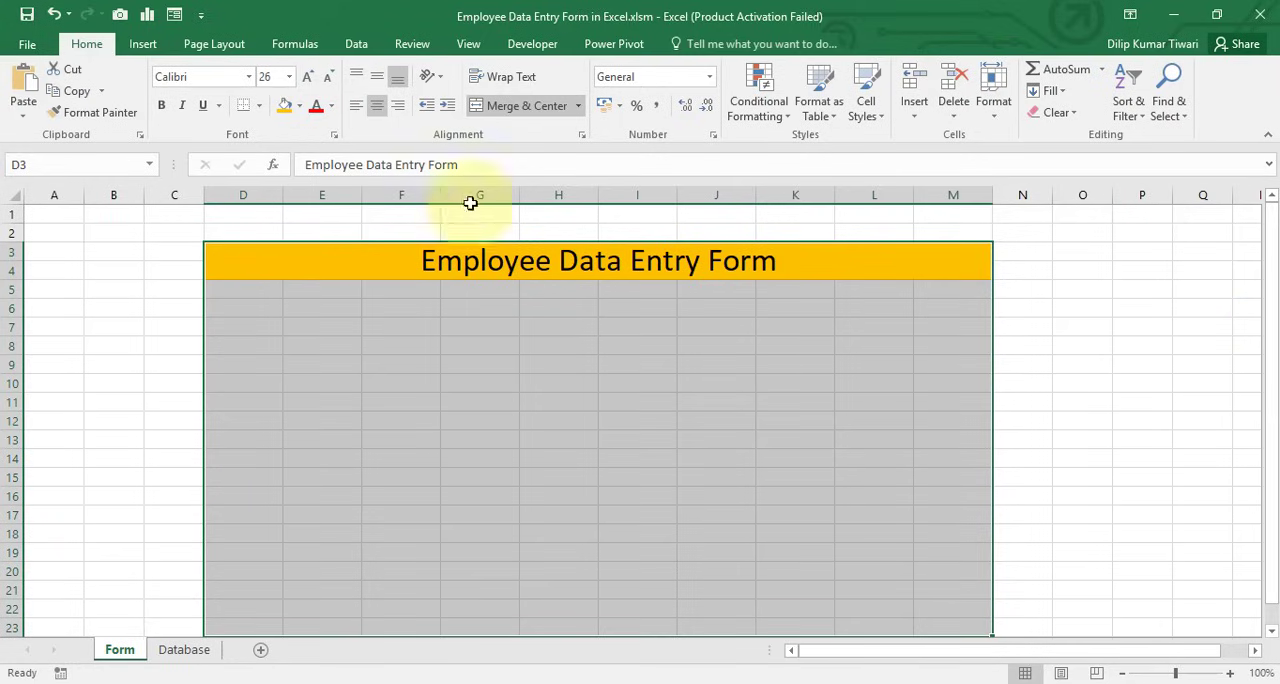
left_click(261, 106)
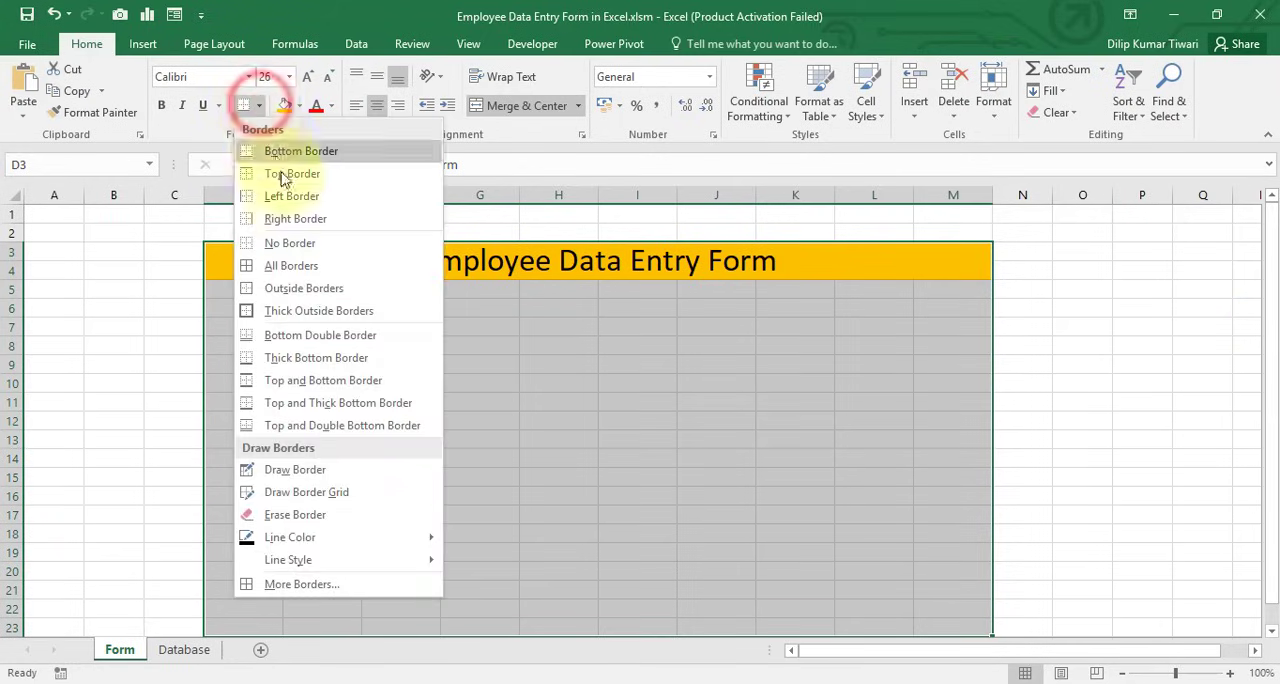
left_click(300, 313)
left_click(261, 270)
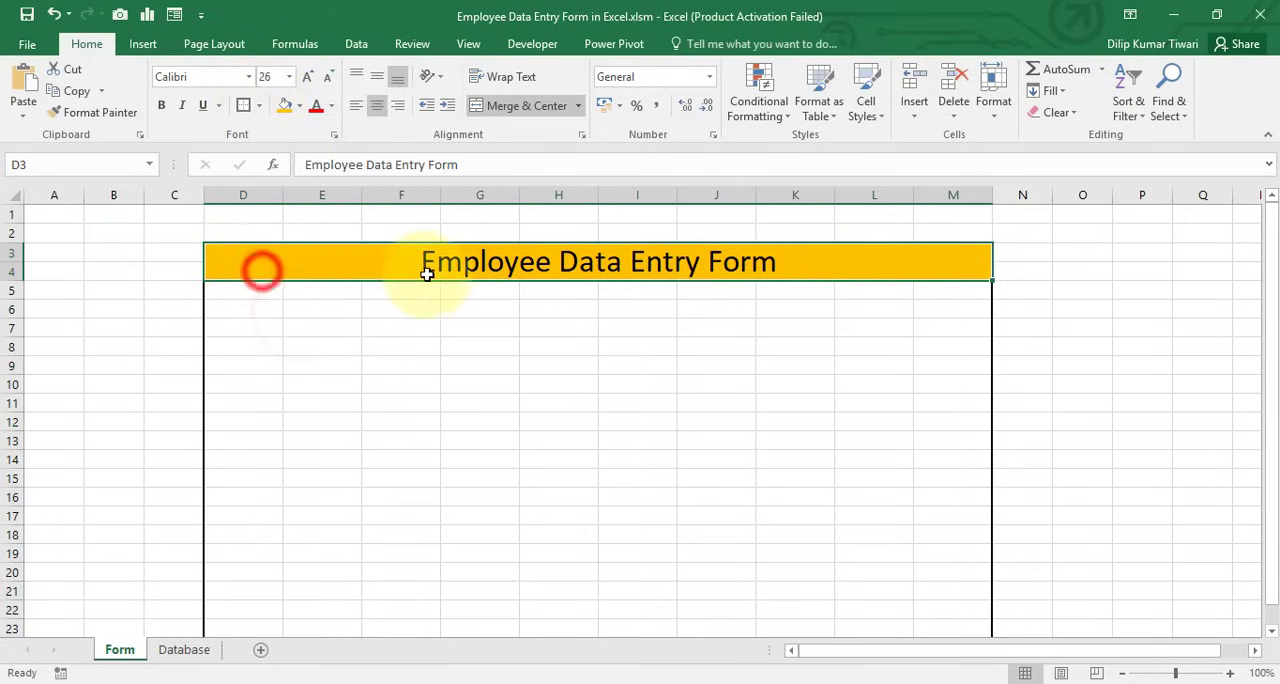
left_click(243, 105)
left_click(423, 387)
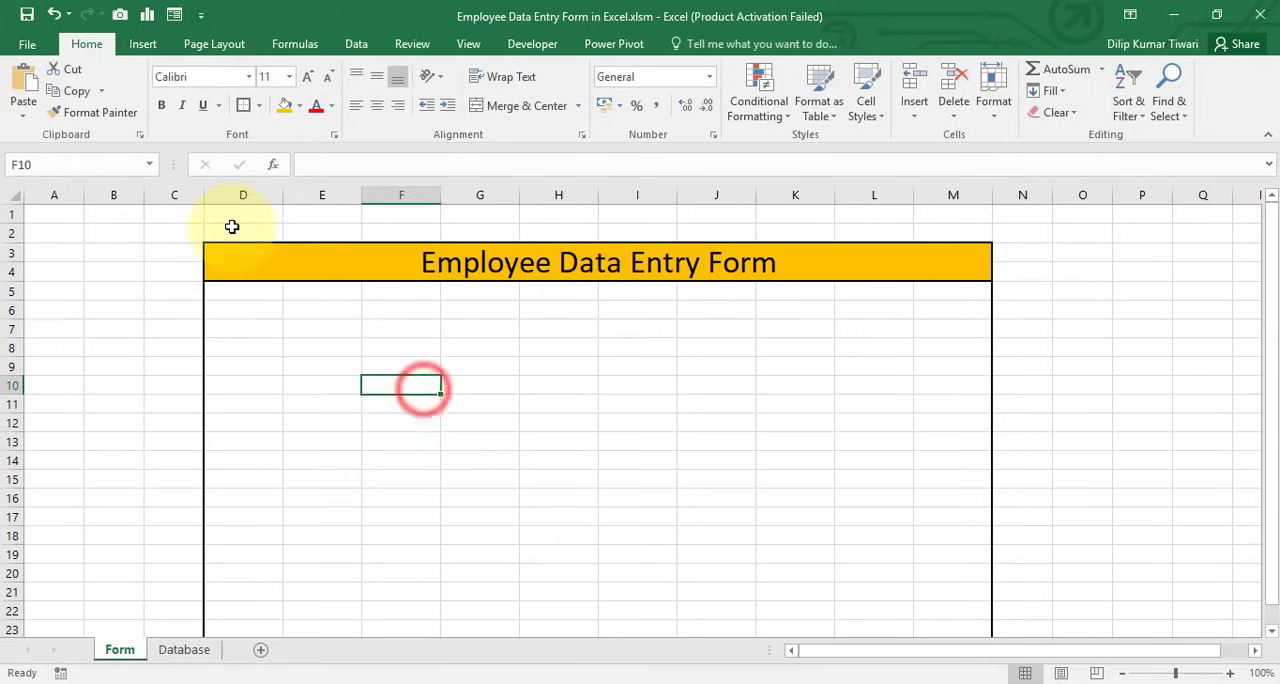
Narrow column C slightly and hide columns A and B of the Form sheet
left_click(230, 226)
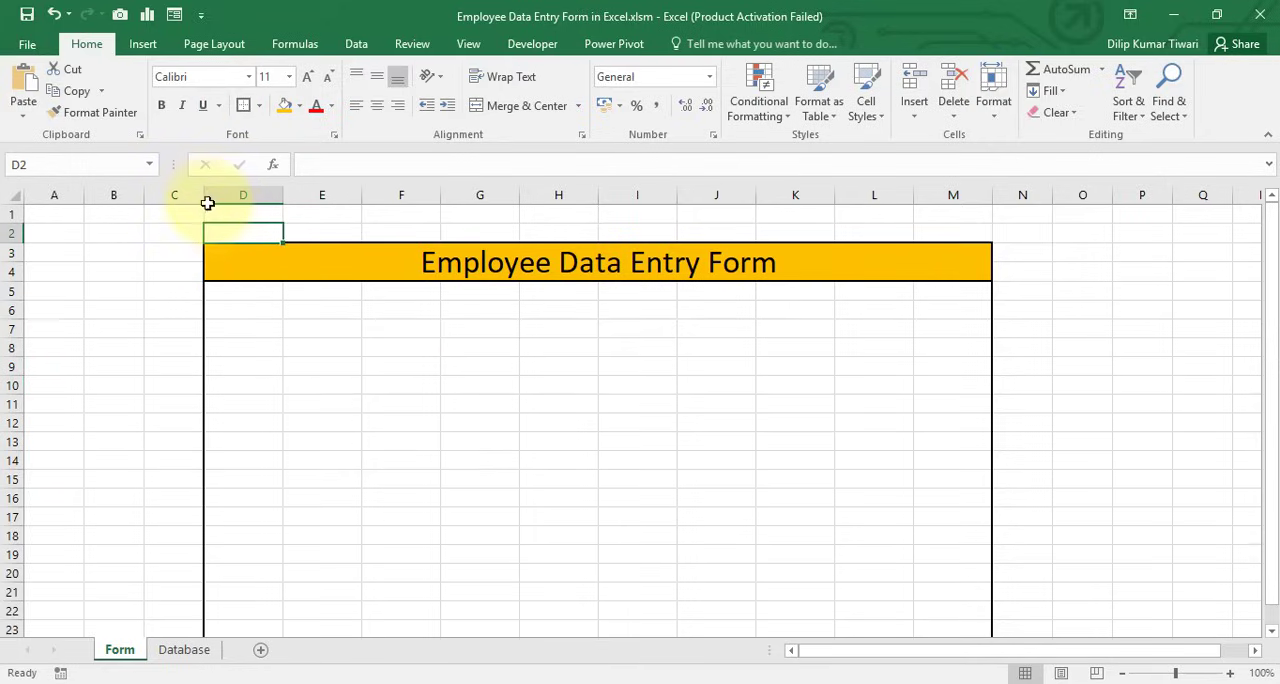
left_click_drag(205, 195, 200, 195)
left_click(63, 195)
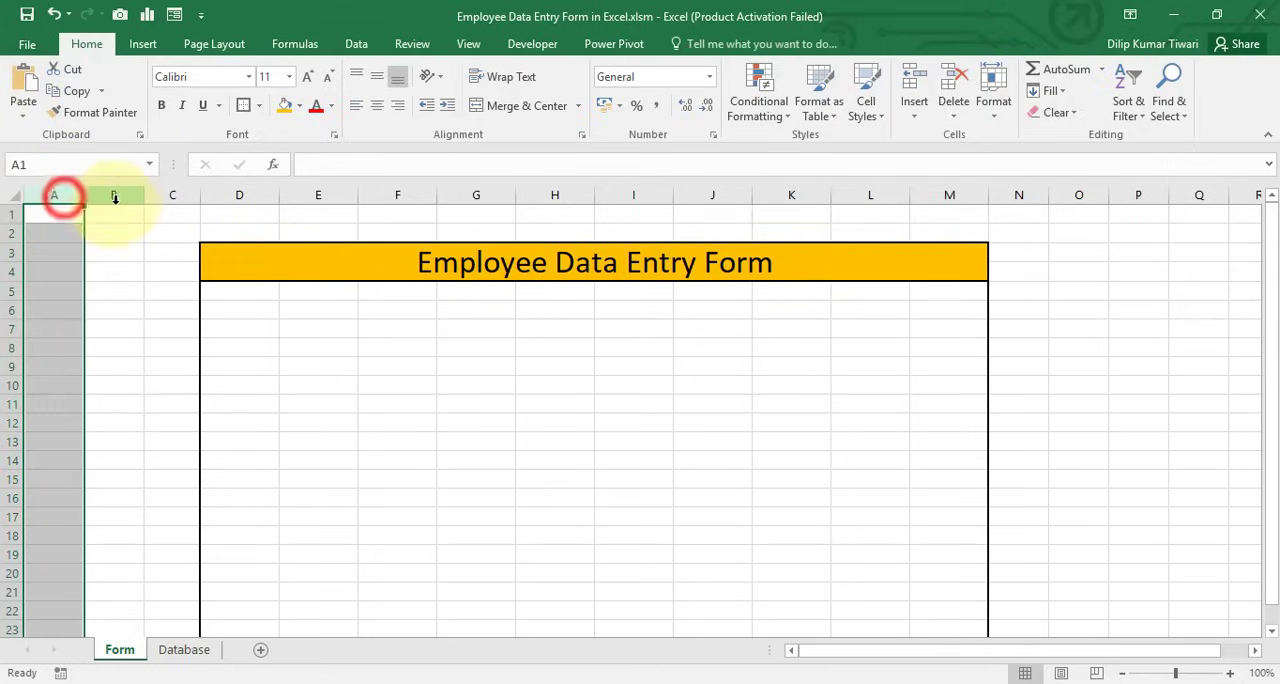
left_click(113, 194, "shift")
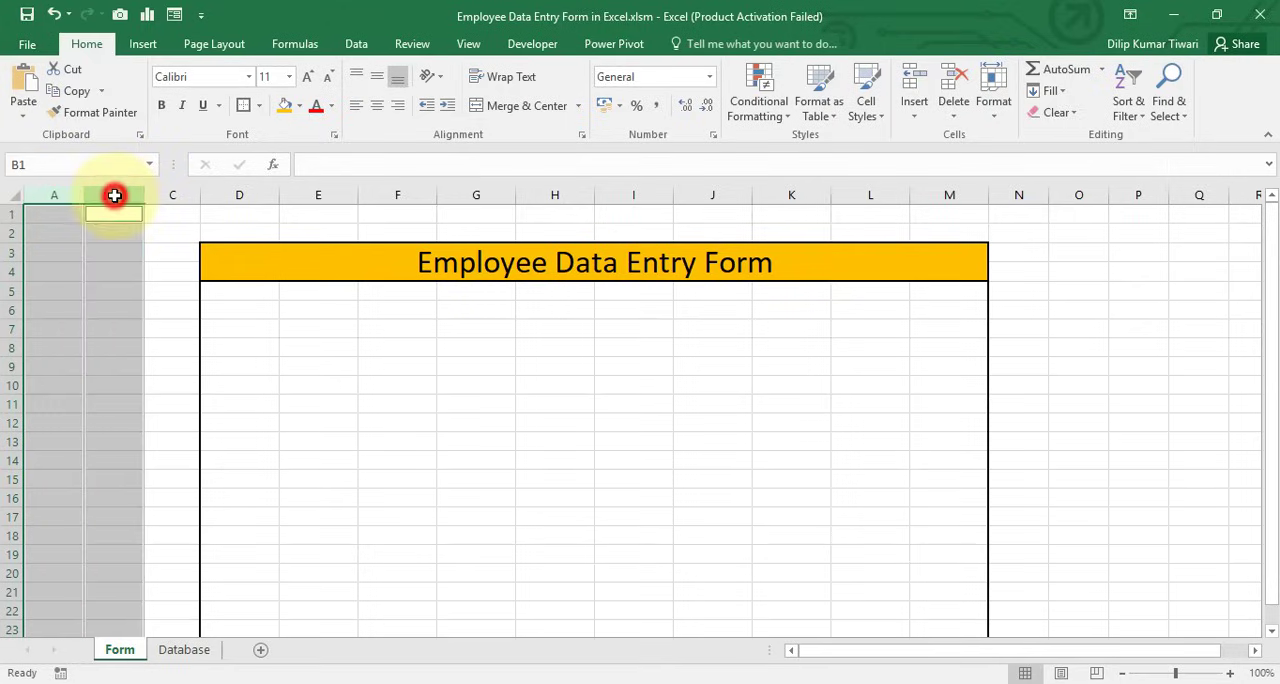
key("ctrl+0")
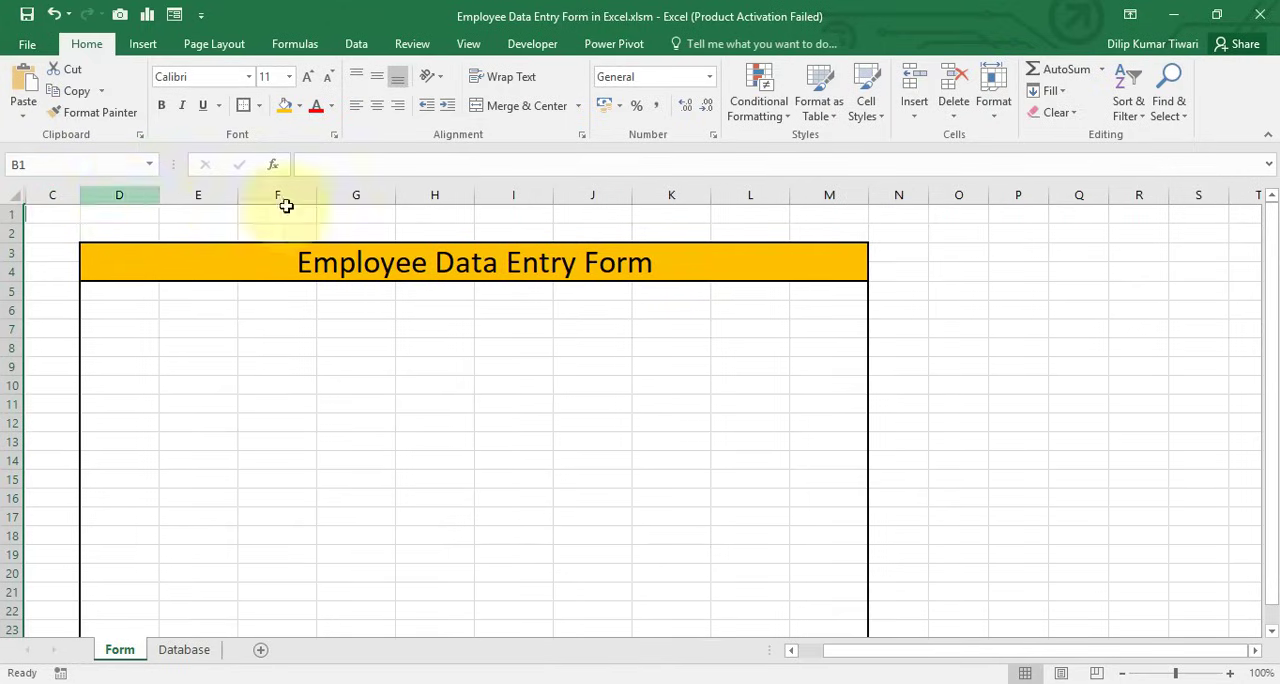
Hide all columns from O through the last column, XFD
left_click(967, 188)
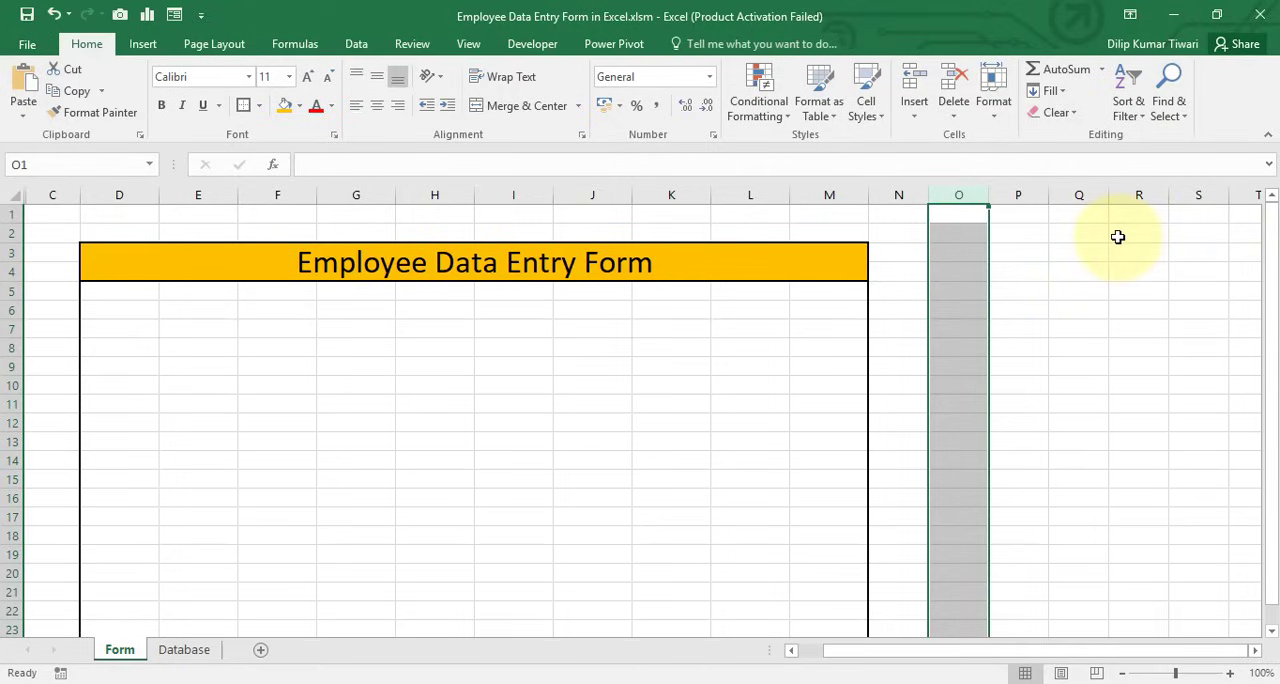
key("ctrl+shift+Right")
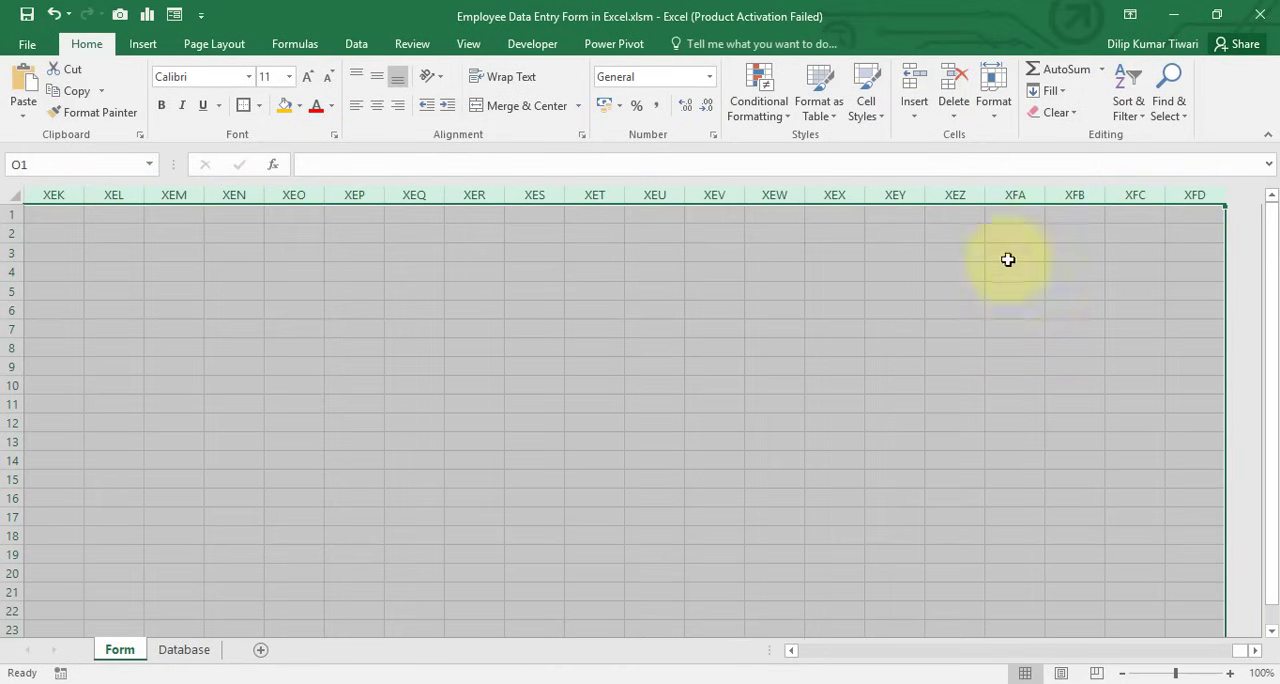
right_click(999, 197)
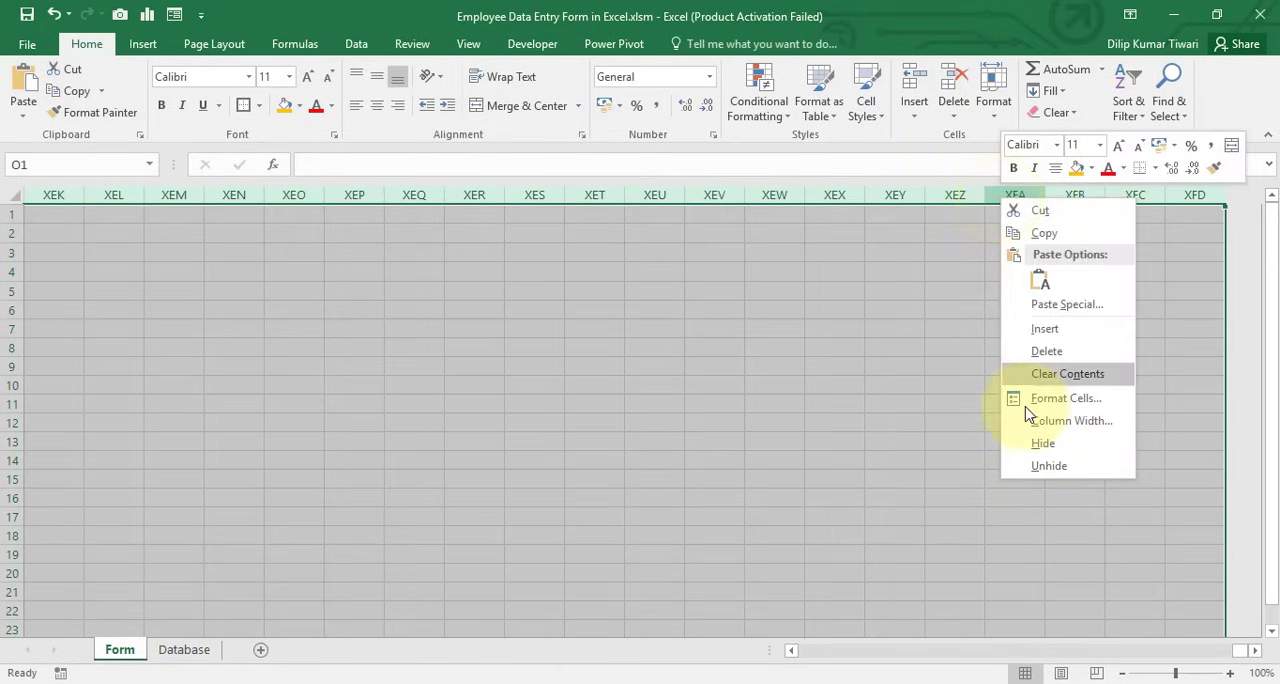
left_click(1046, 446)
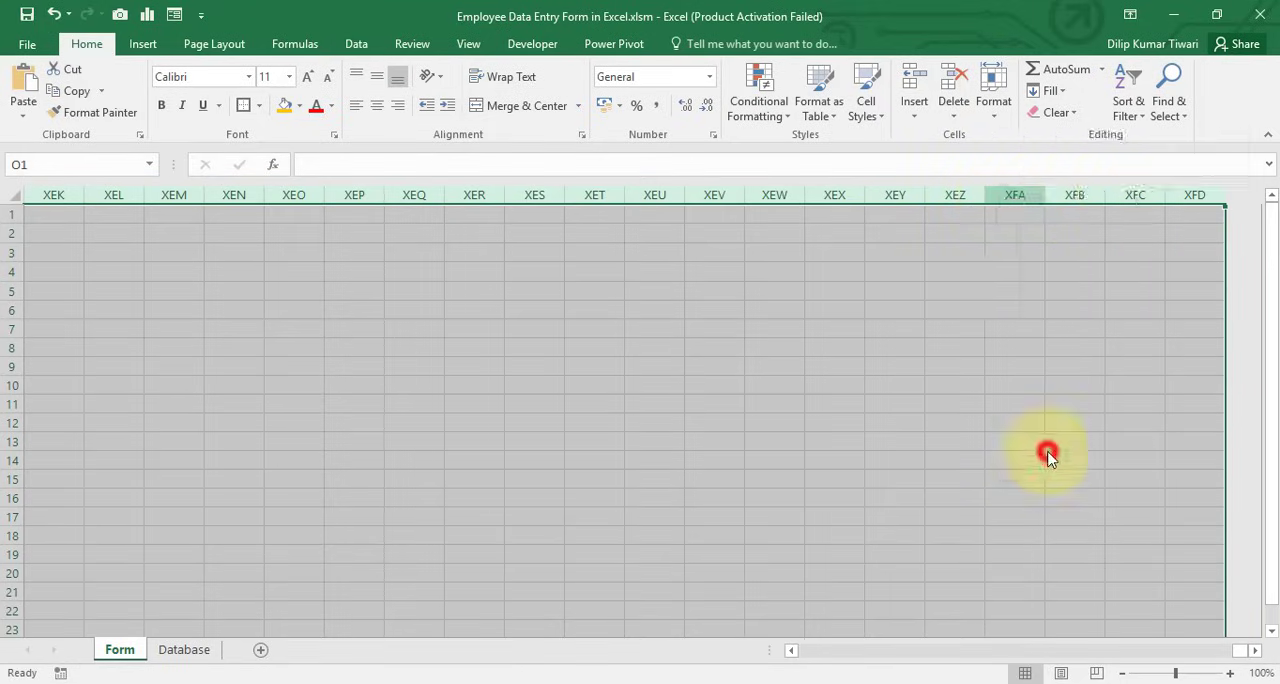
left_click_drag(987, 662, 982, 651)
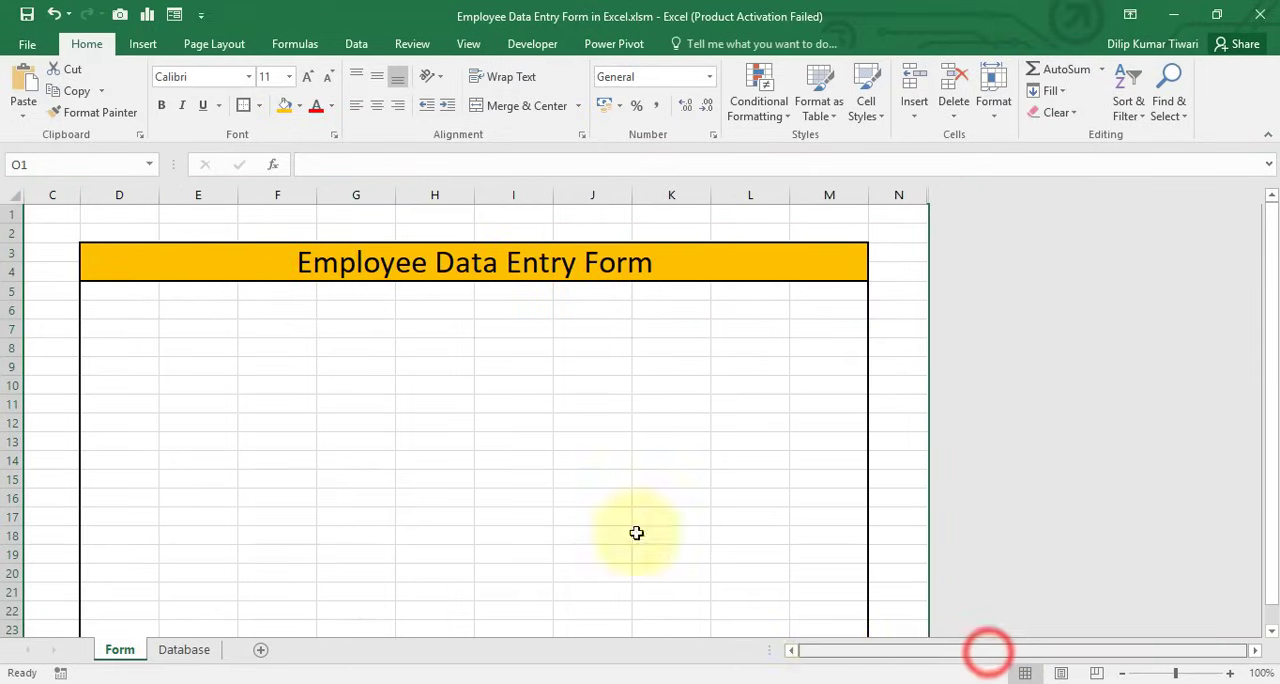
Hide all rows below the form, from row 25 through the last row of the sheet
left_click(110, 258)
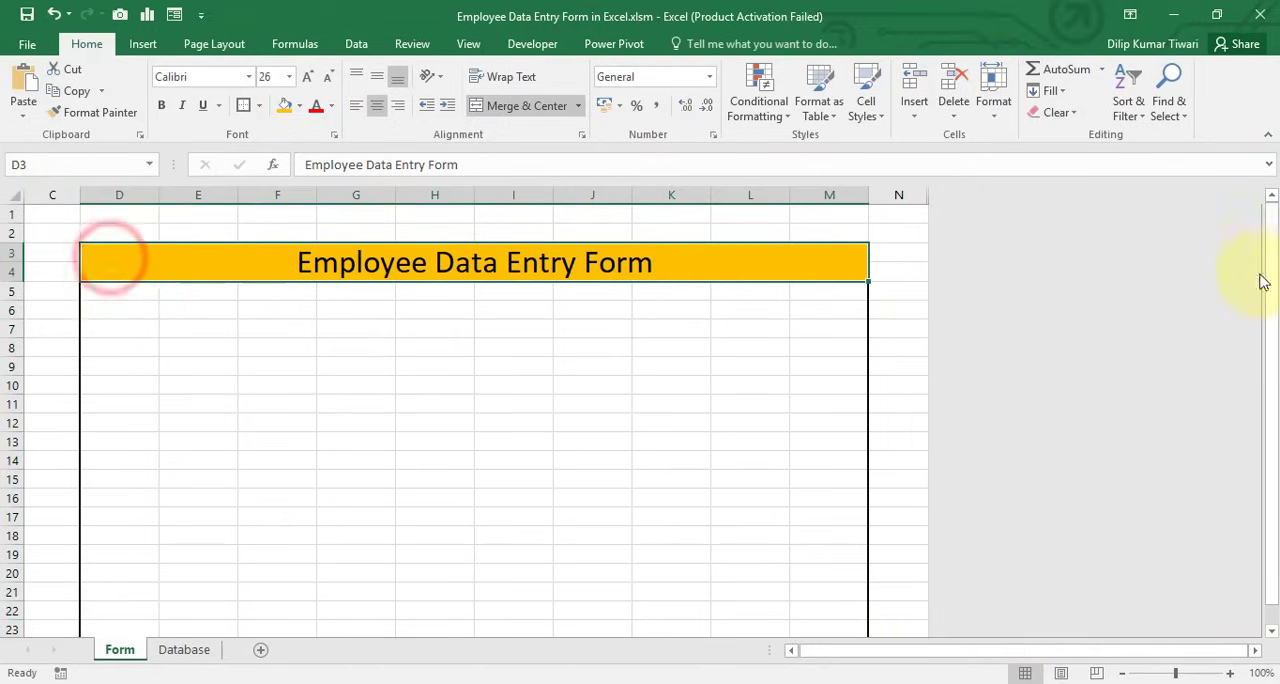
left_click_drag(1270, 314, 1272, 445)
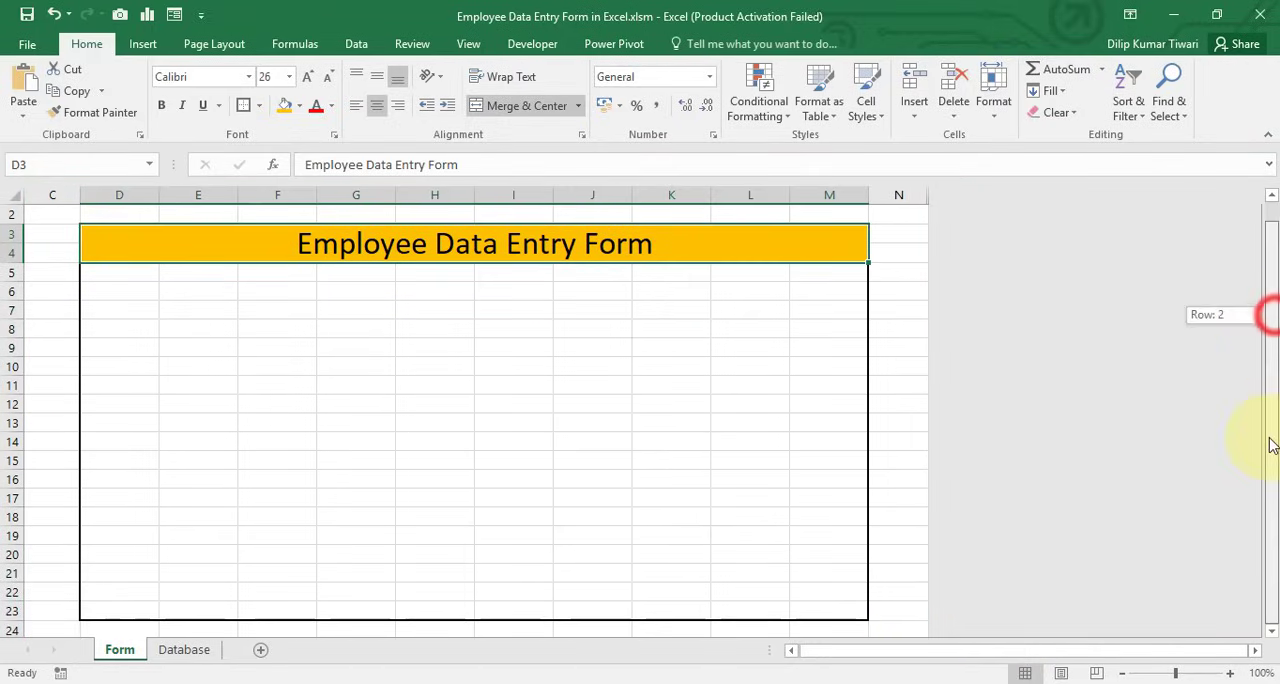
left_click(1271, 630)
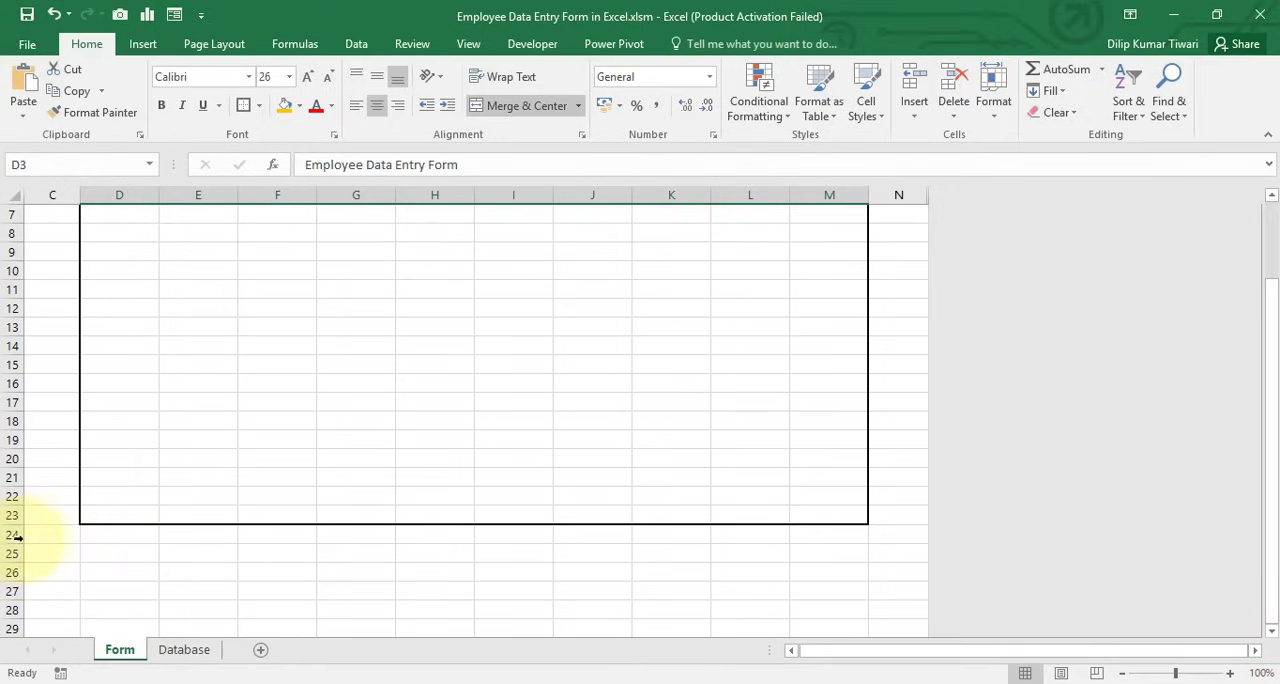
left_click(10, 534)
left_click(12, 553)
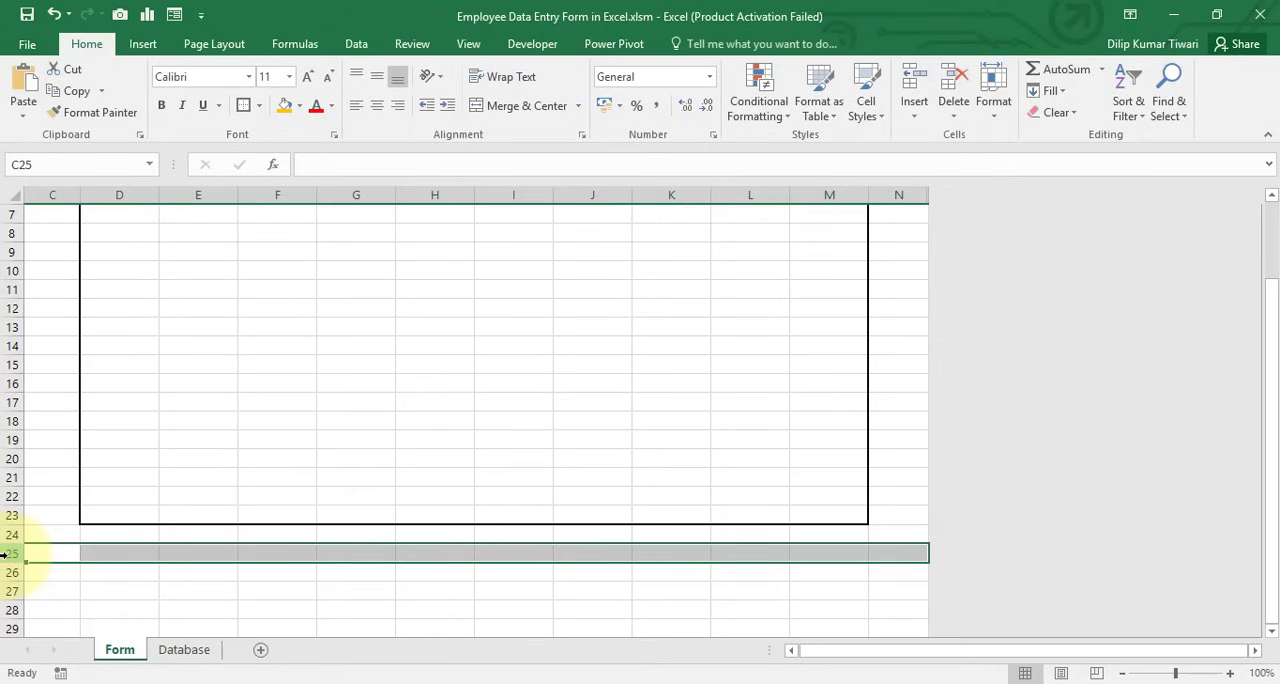
key("ctrl+shift+Down")
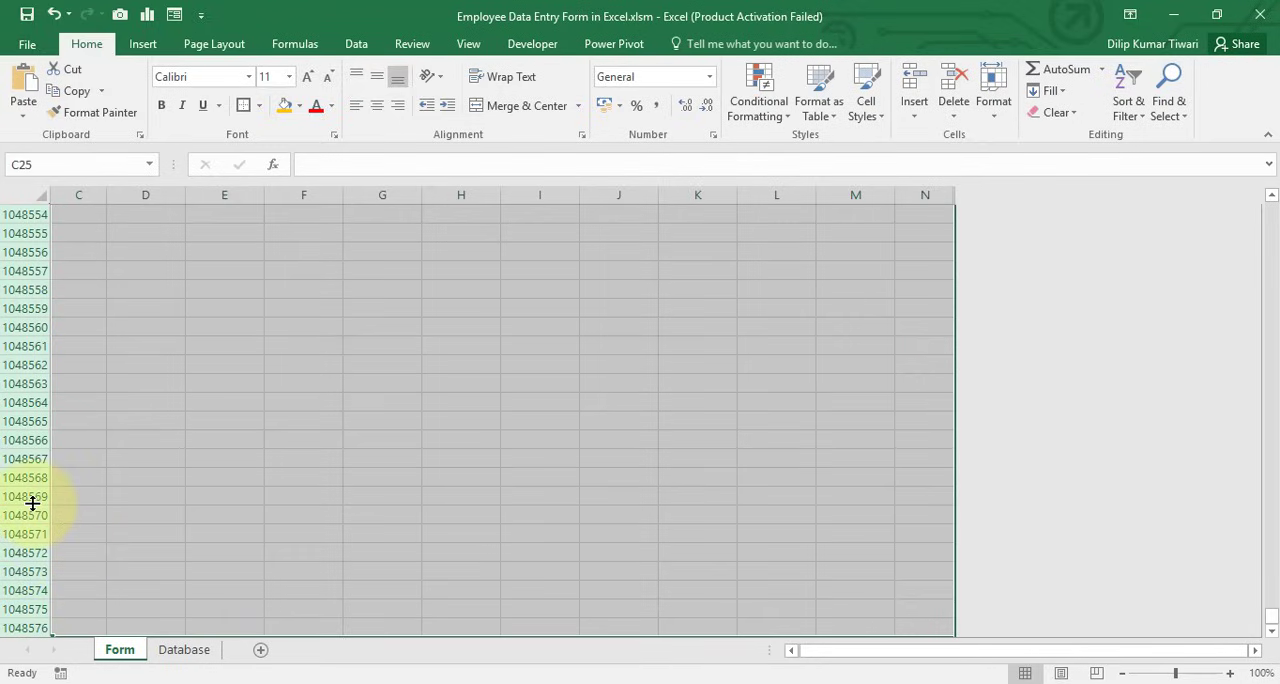
right_click(31, 439)
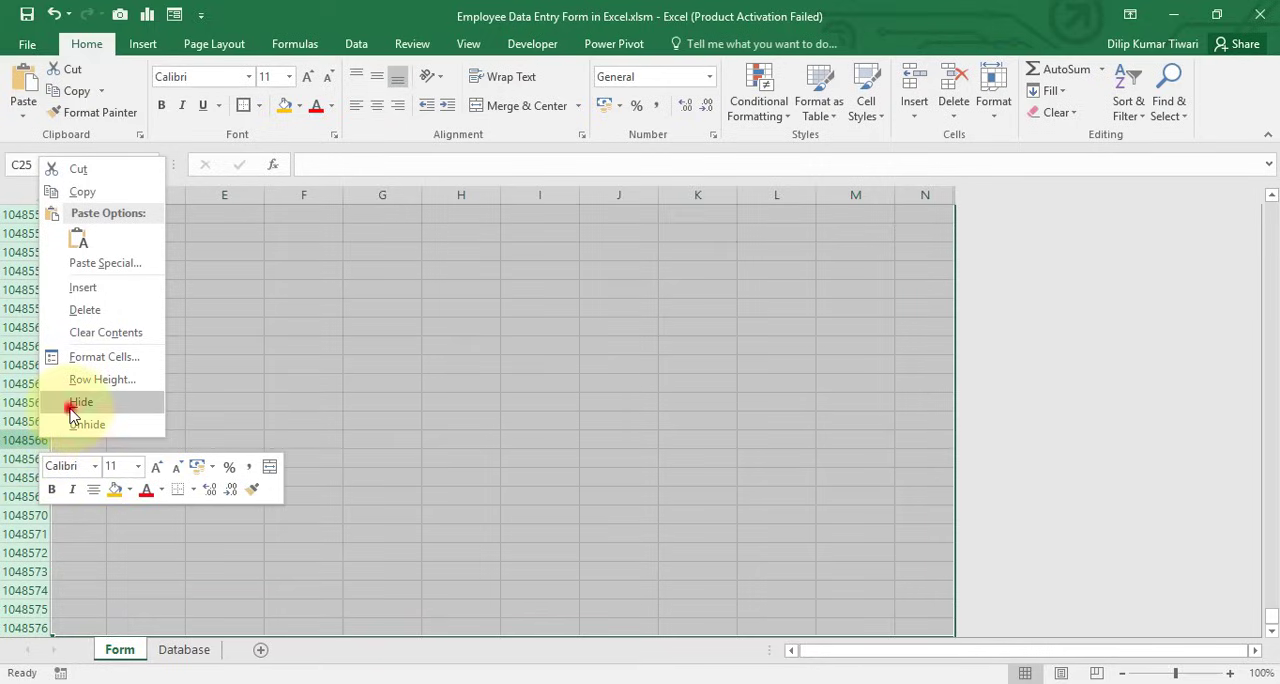
left_click(73, 402)
scroll(77, 414, "up", 3)
left_click(57, 377)
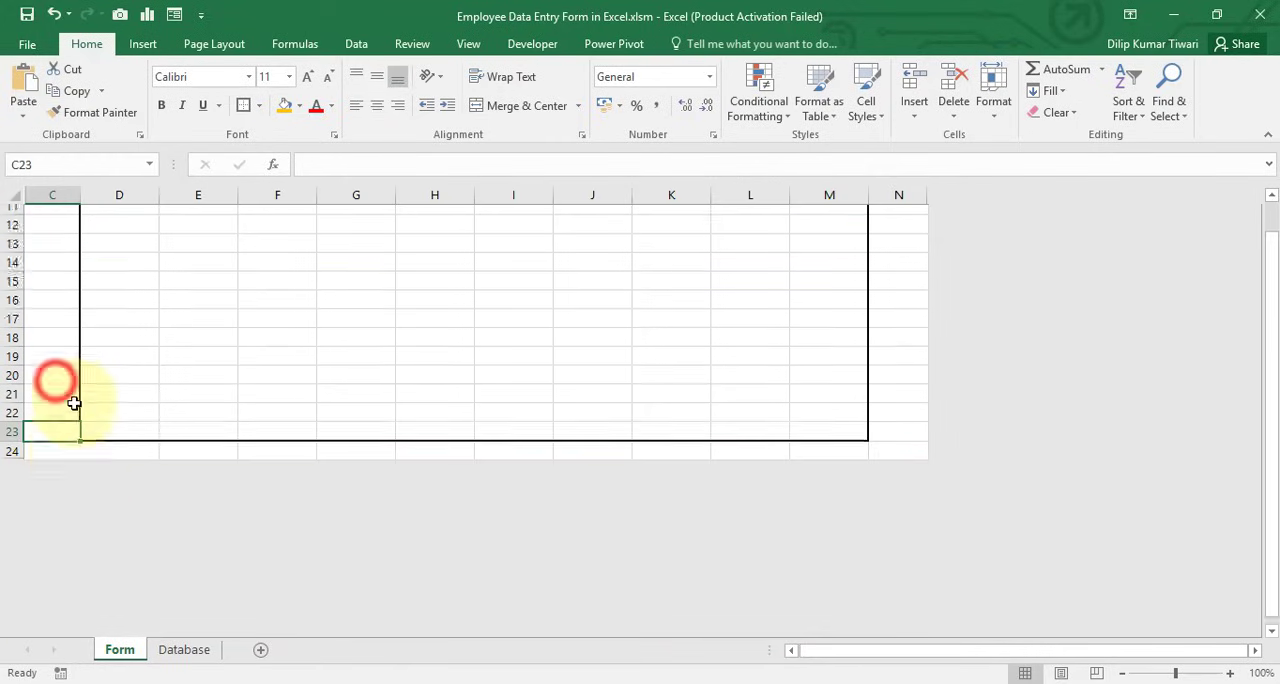
Delete empty row 1 above the form title
scroll(74, 402, "up", 4)
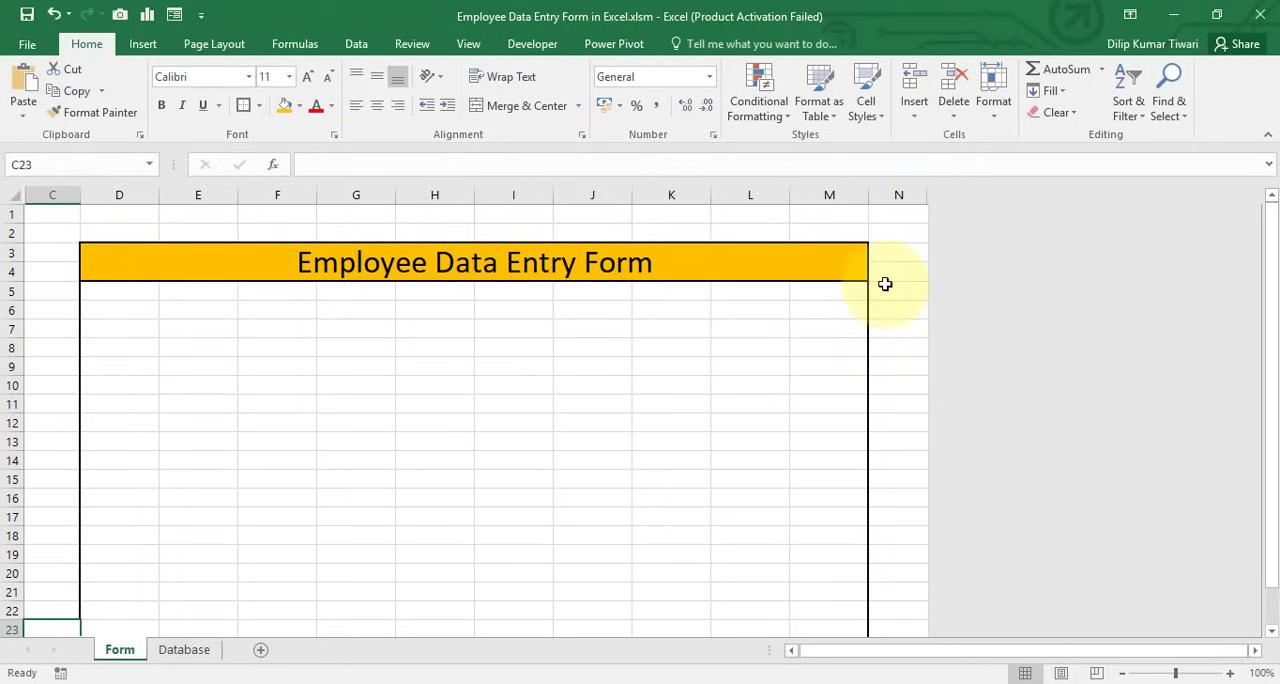
left_click(14, 214)
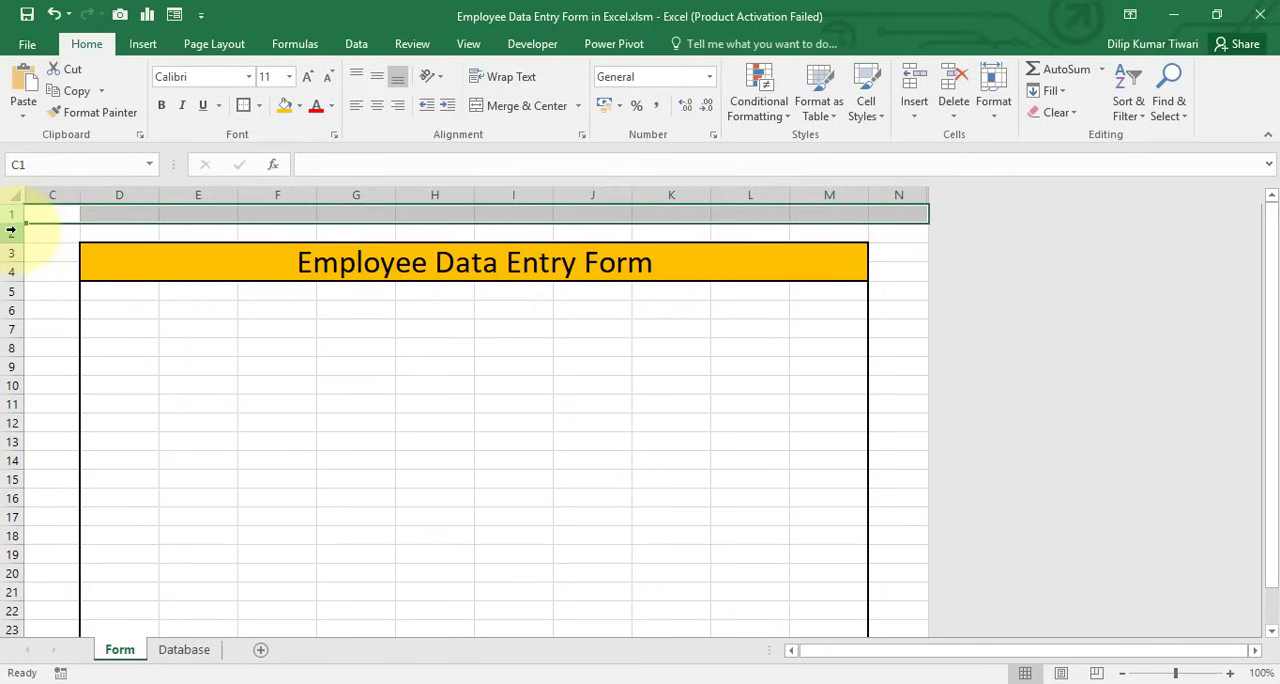
key("ctrl+minus")
left_click(40, 254)
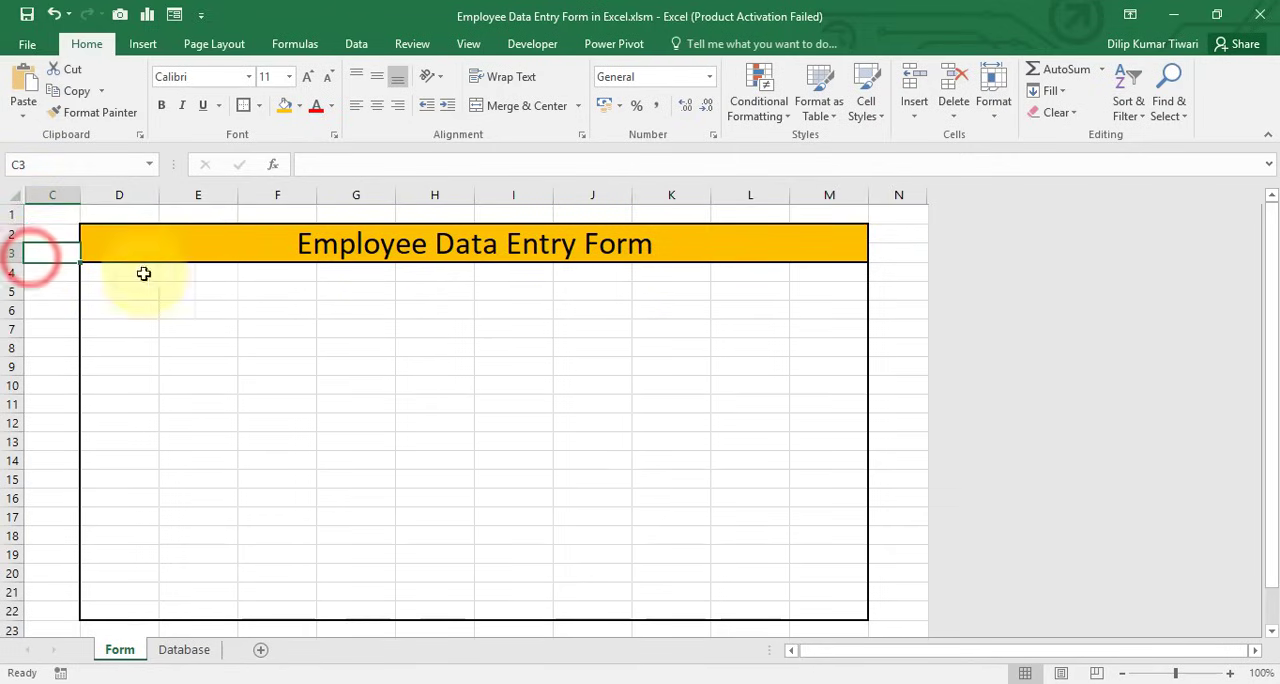
Shrink columns C and N and rows 1 and 23 into a thin margin around the bordered form
left_click_drag(80, 195, 33, 175)
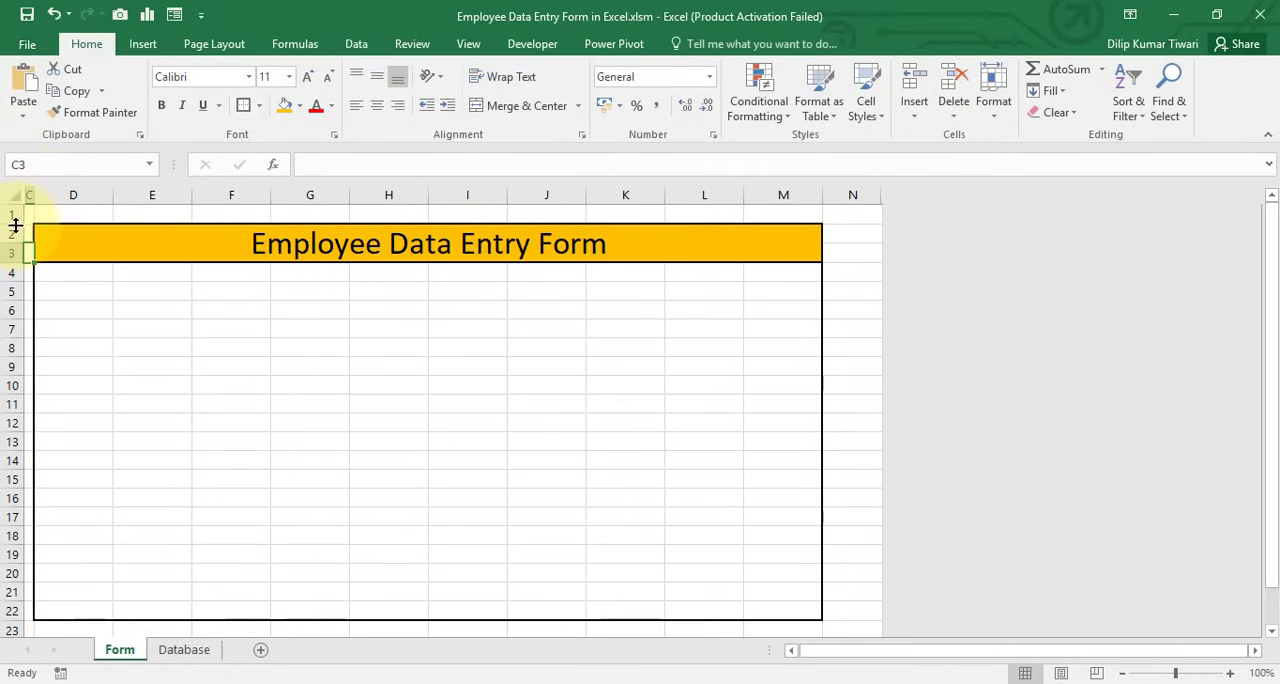
left_click_drag(15, 226, 15, 215)
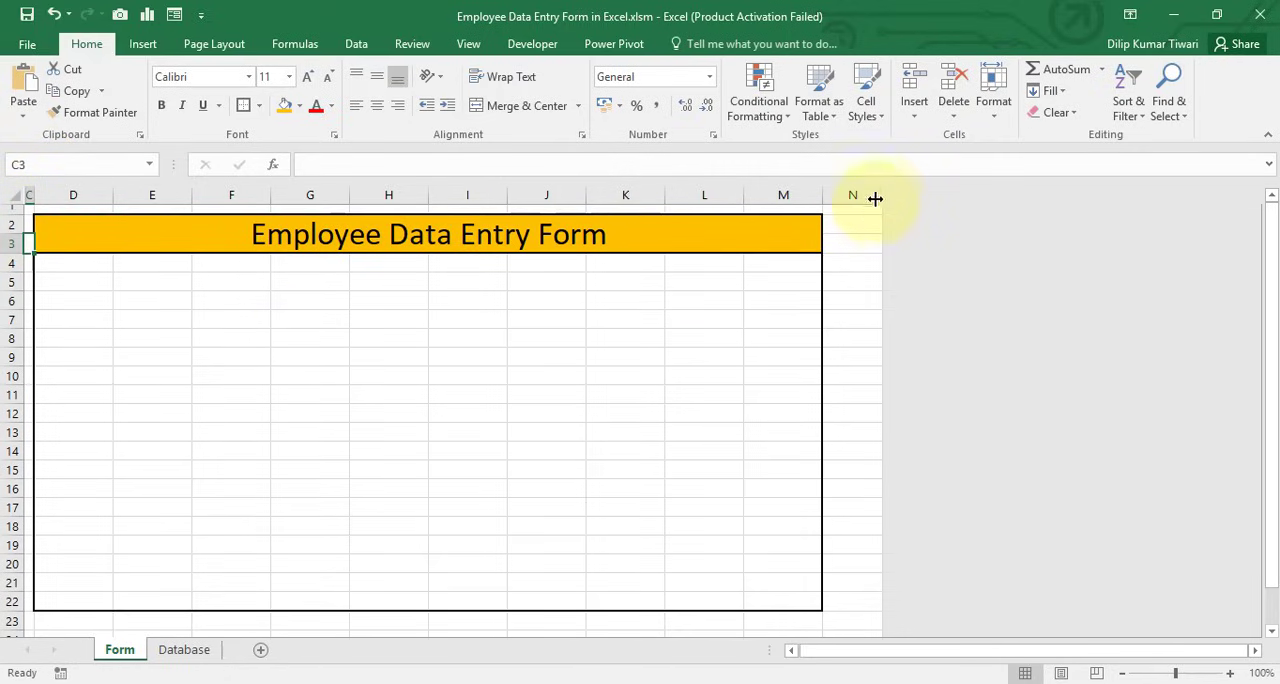
left_click_drag(878, 195, 837, 179)
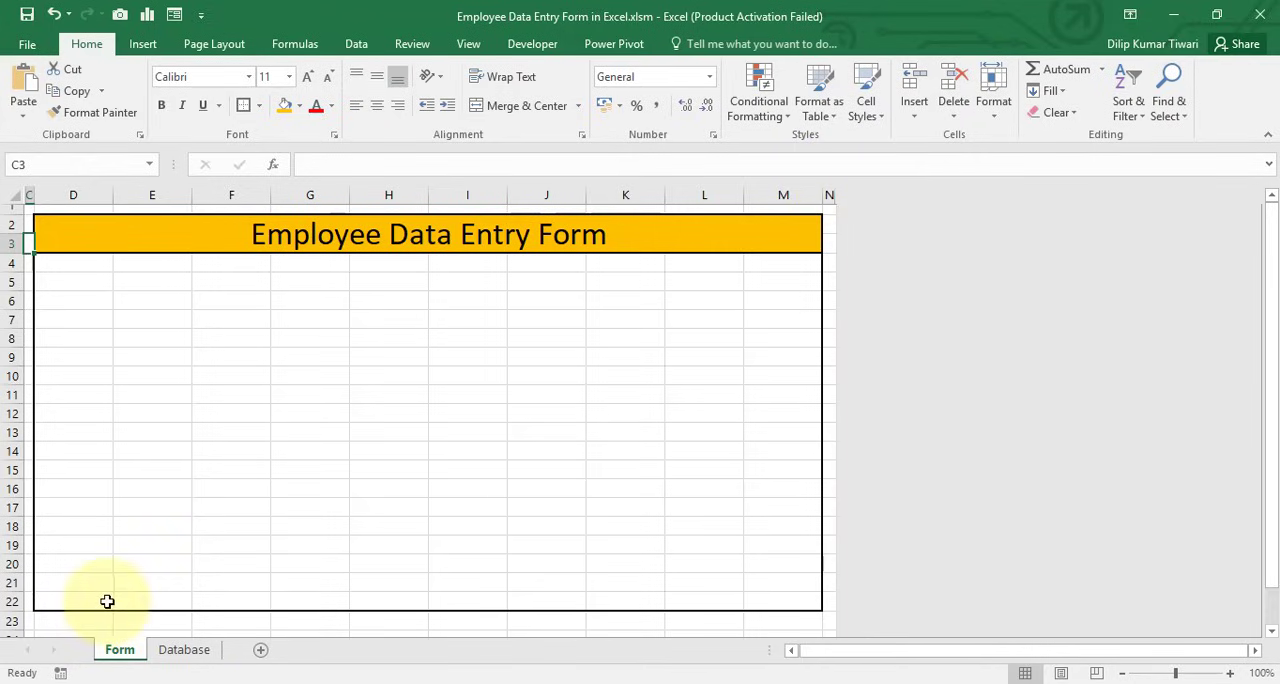
left_click_drag(1272, 482, 1268, 517)
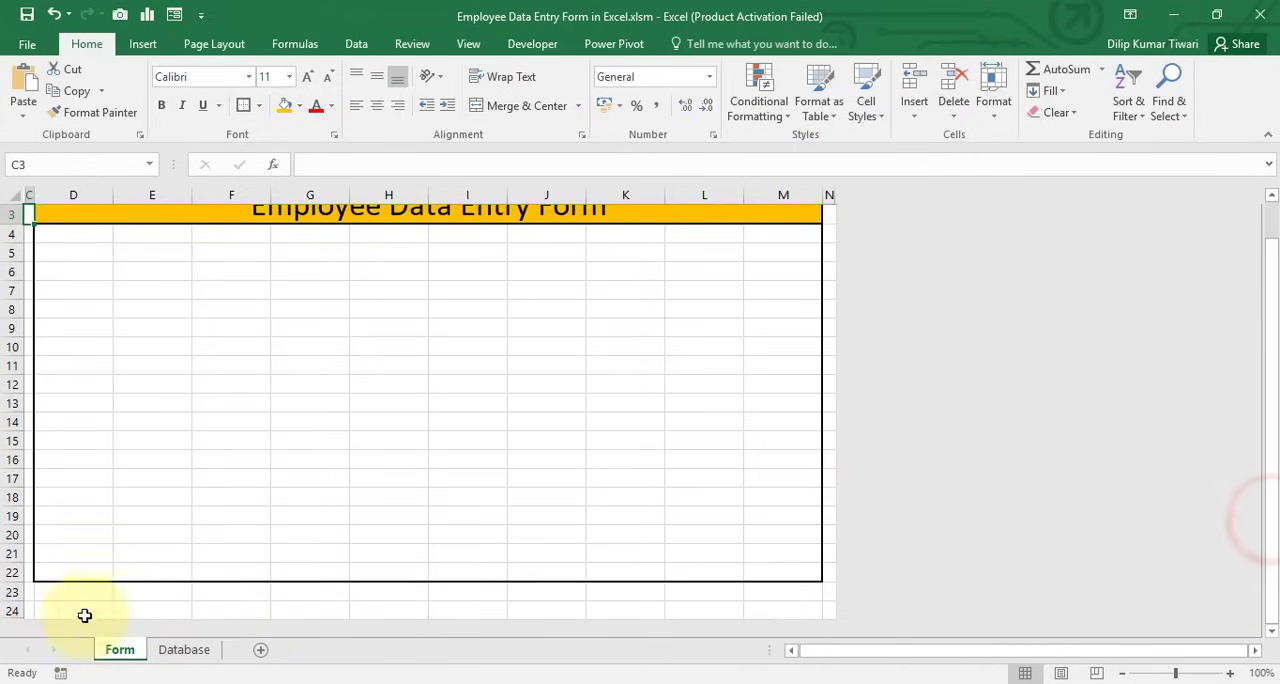
left_click_drag(12, 600, 8, 592)
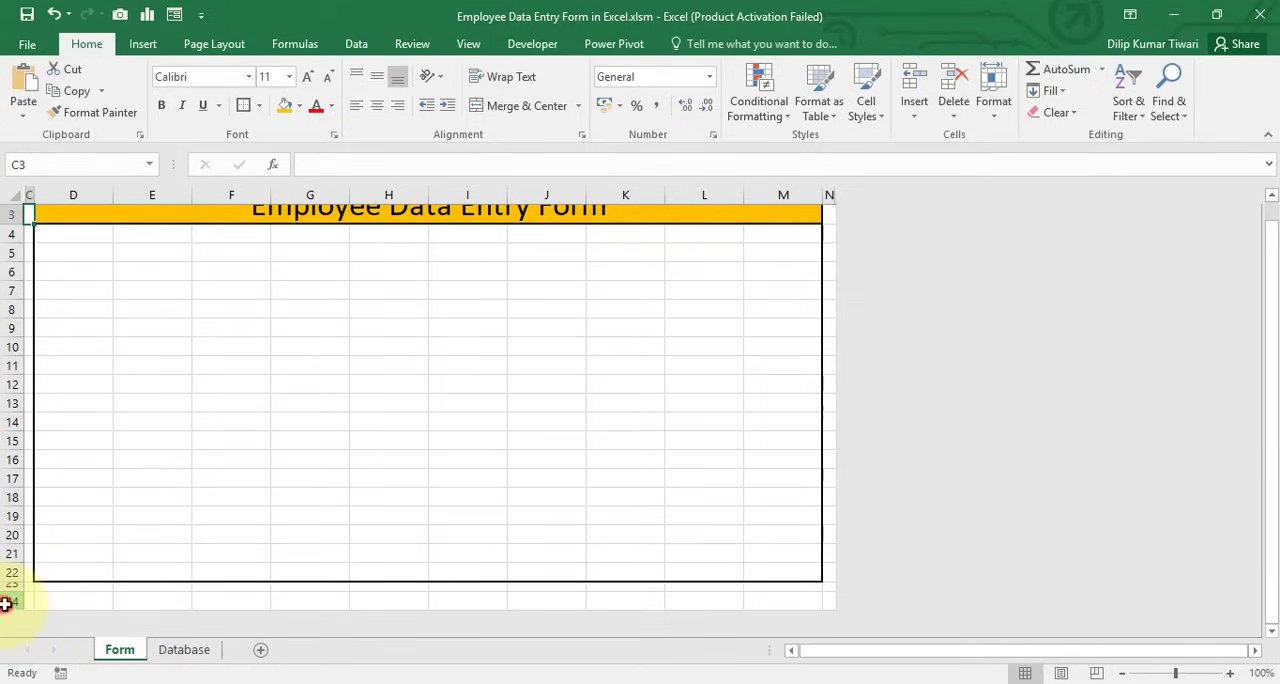
Hide the leftover row 24 below the form's thin lower margin
left_click(5, 603)
key("ctrl+9")
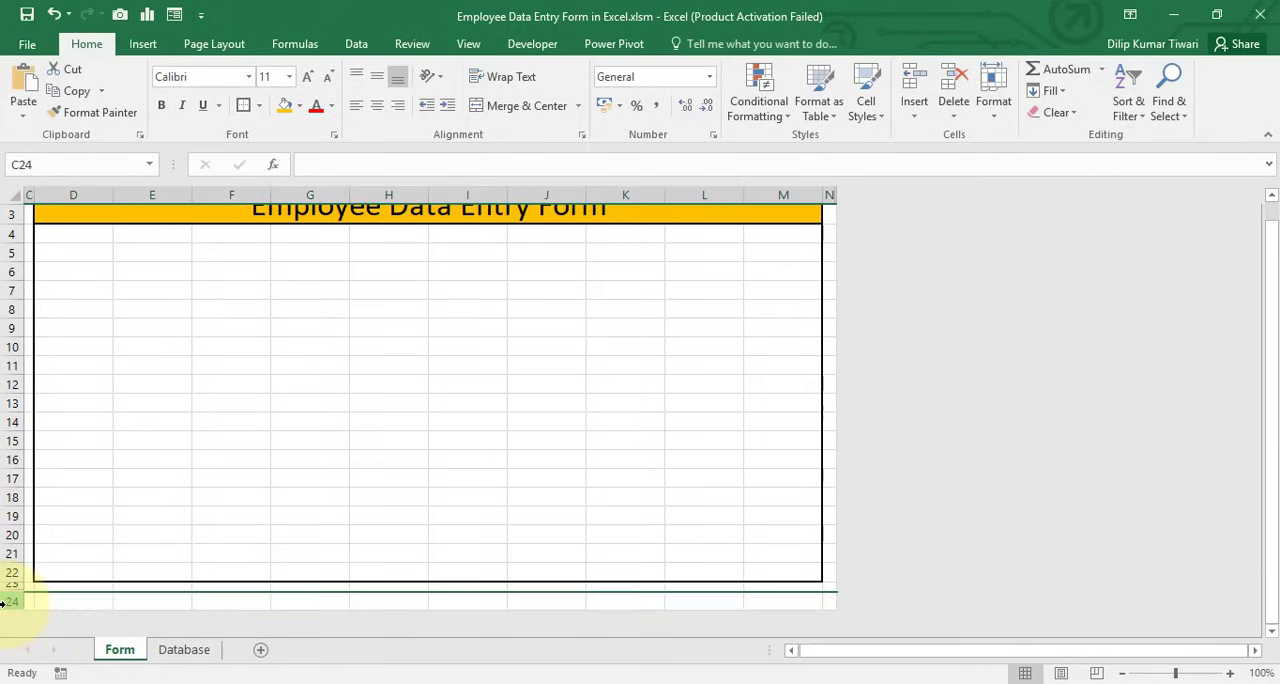
left_click(820, 654)
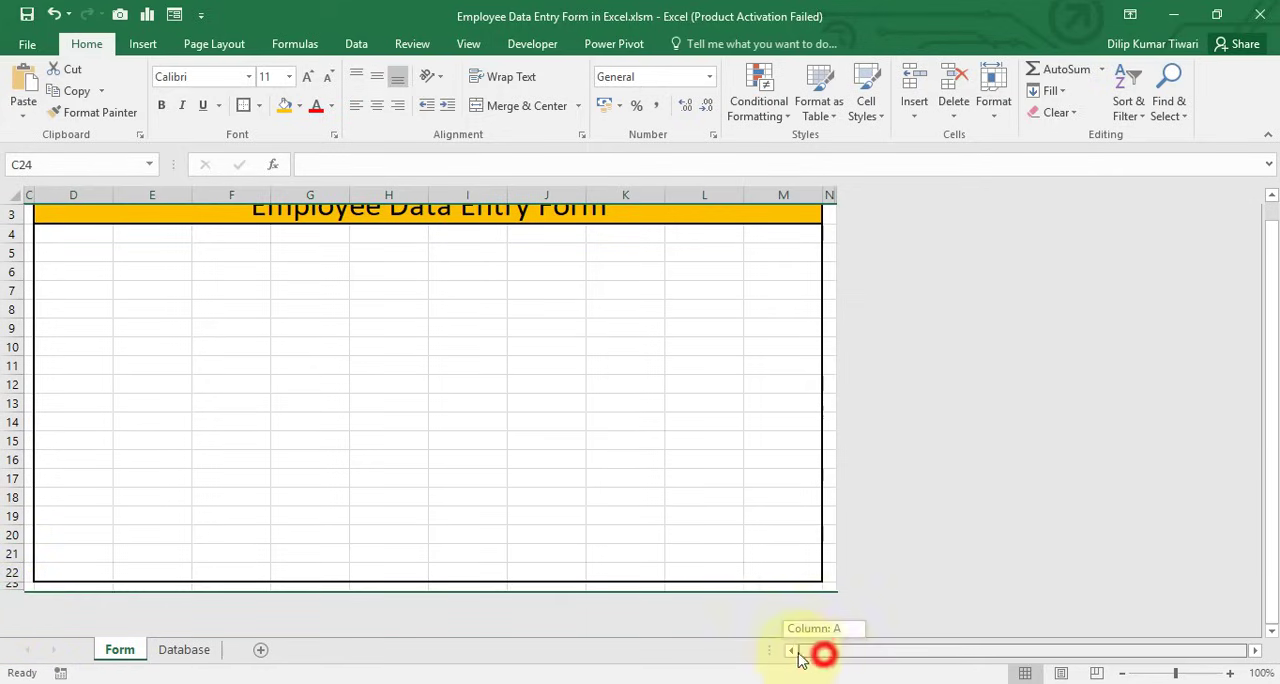
Fill the thin top margin C1:N1 and the left margin in column C down to row 23 with light blue
scroll(780, 549, "up", 1)
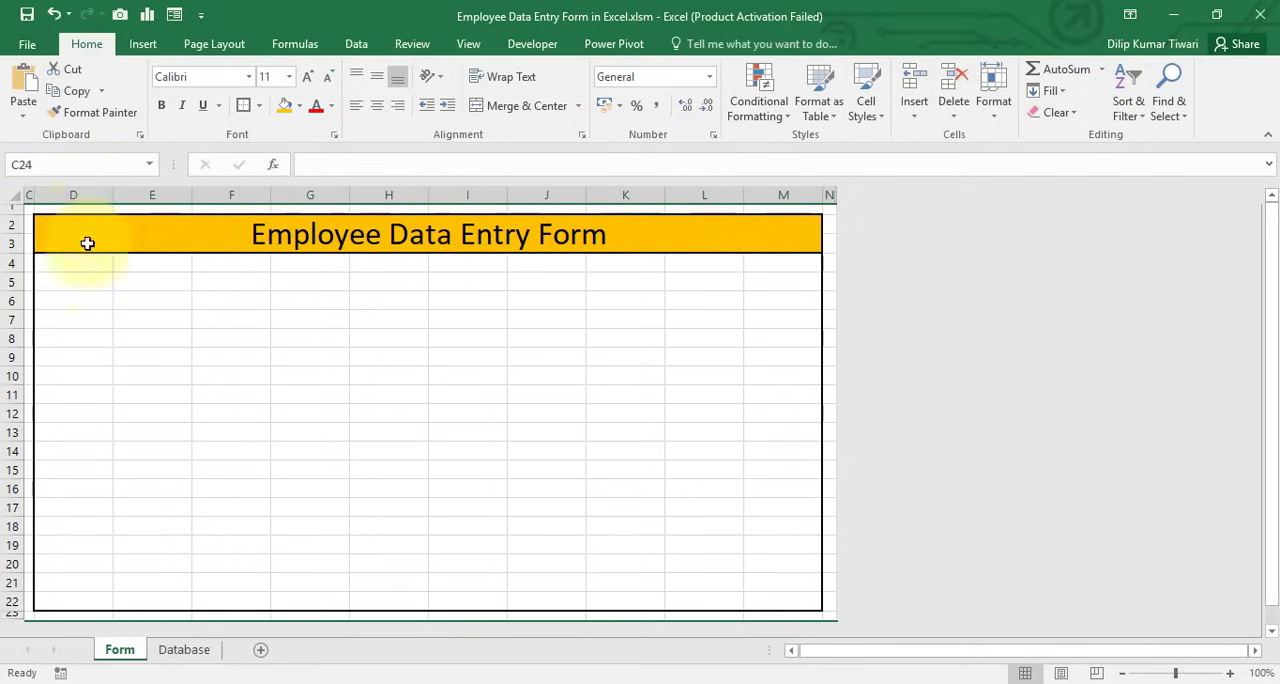
left_click(28, 204)
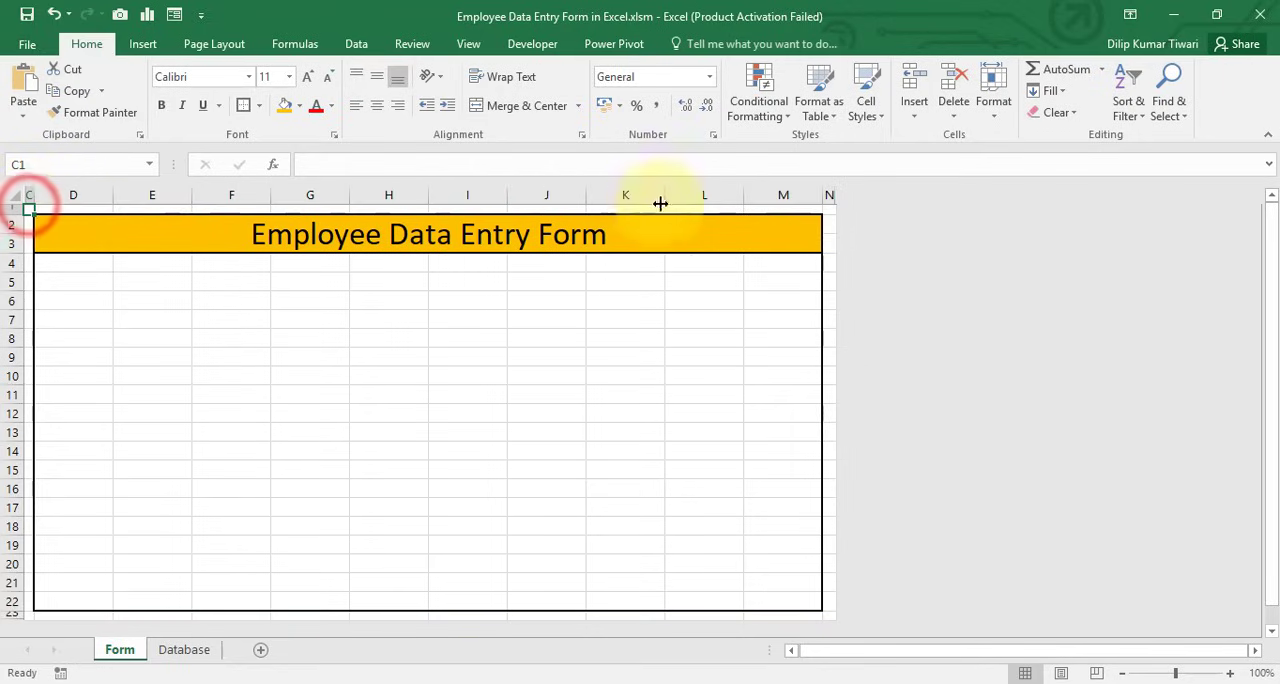
left_click(829, 208, "shift")
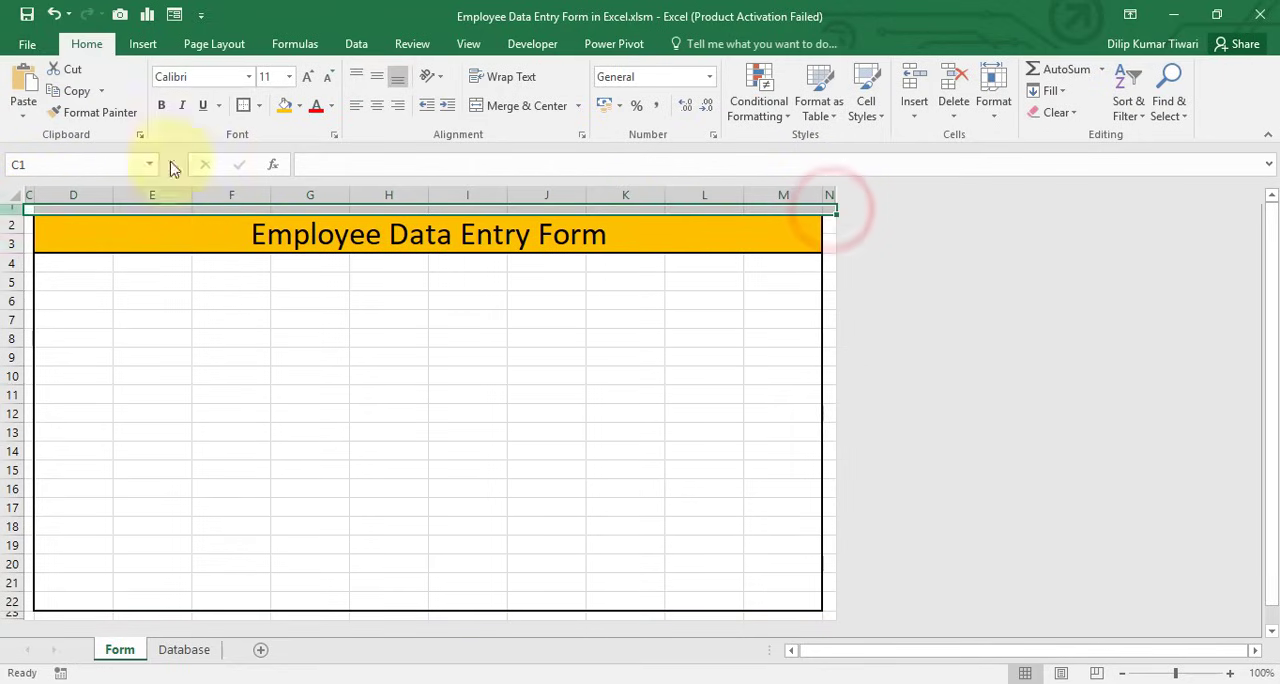
left_click(299, 105)
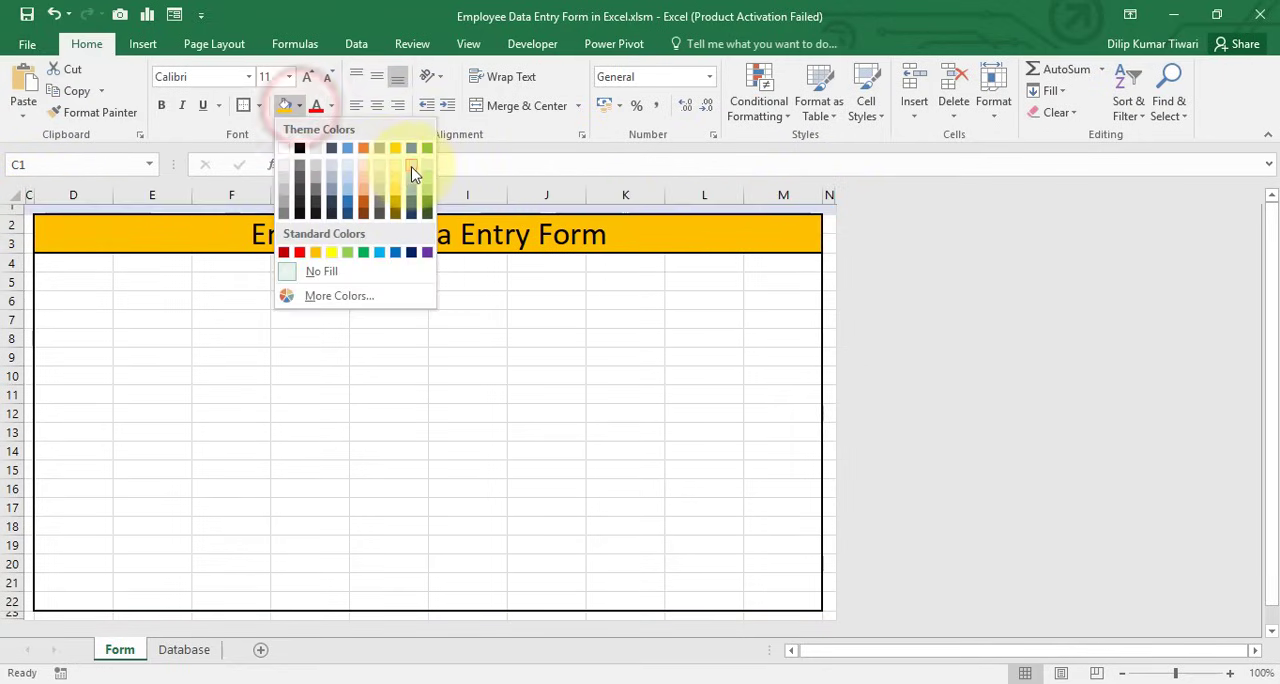
left_click(410, 165)
left_click(29, 615, "shift")
left_click(281, 110)
Fill the thin bottom margin in row 23 and the right margin in column N with the same light blue
left_click(43, 615)
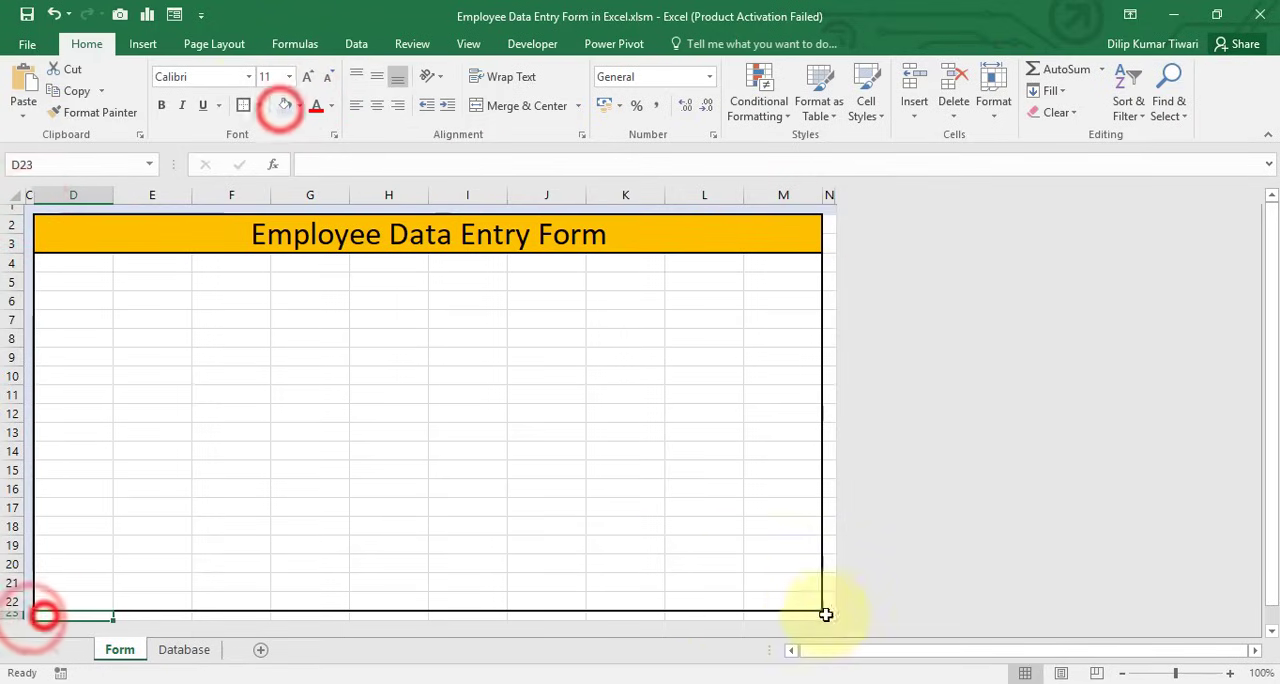
left_click(831, 616, "shift")
left_click(278, 110)
left_click(832, 211)
left_click(829, 618, "shift")
left_click(281, 108)
left_click(412, 309)
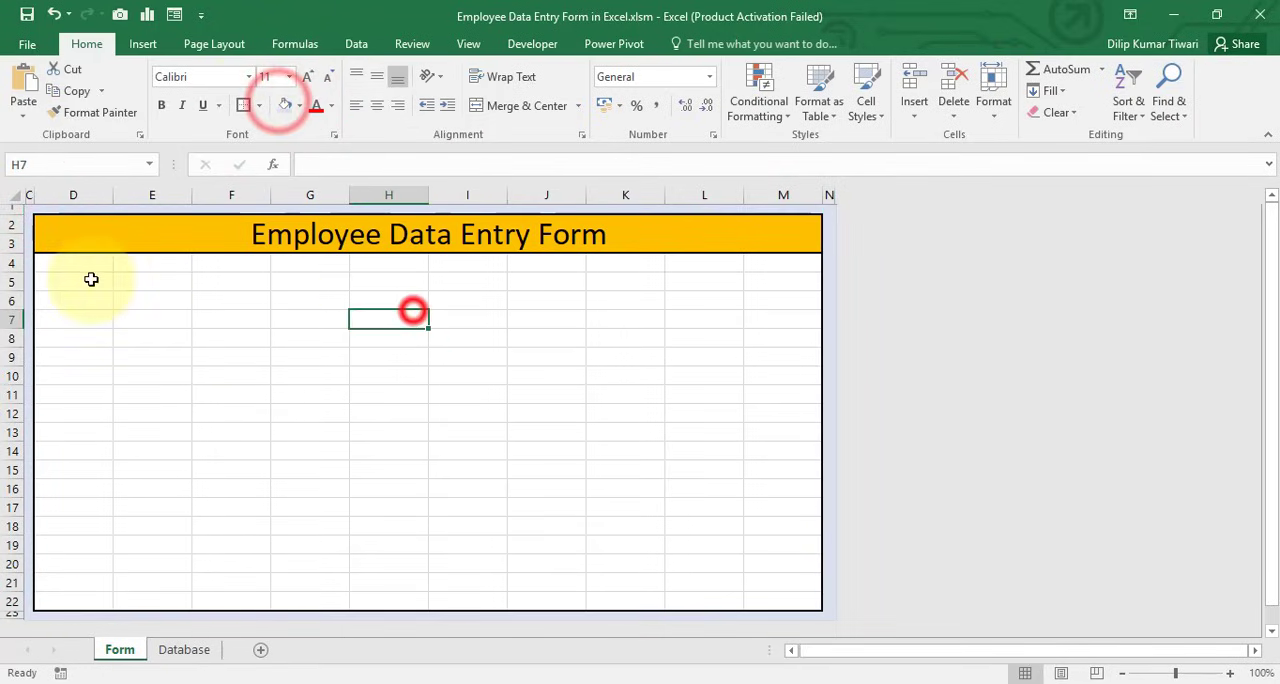
Fill the form body D4:M22 below the title with light green
left_click_drag(49, 263, 760, 598)
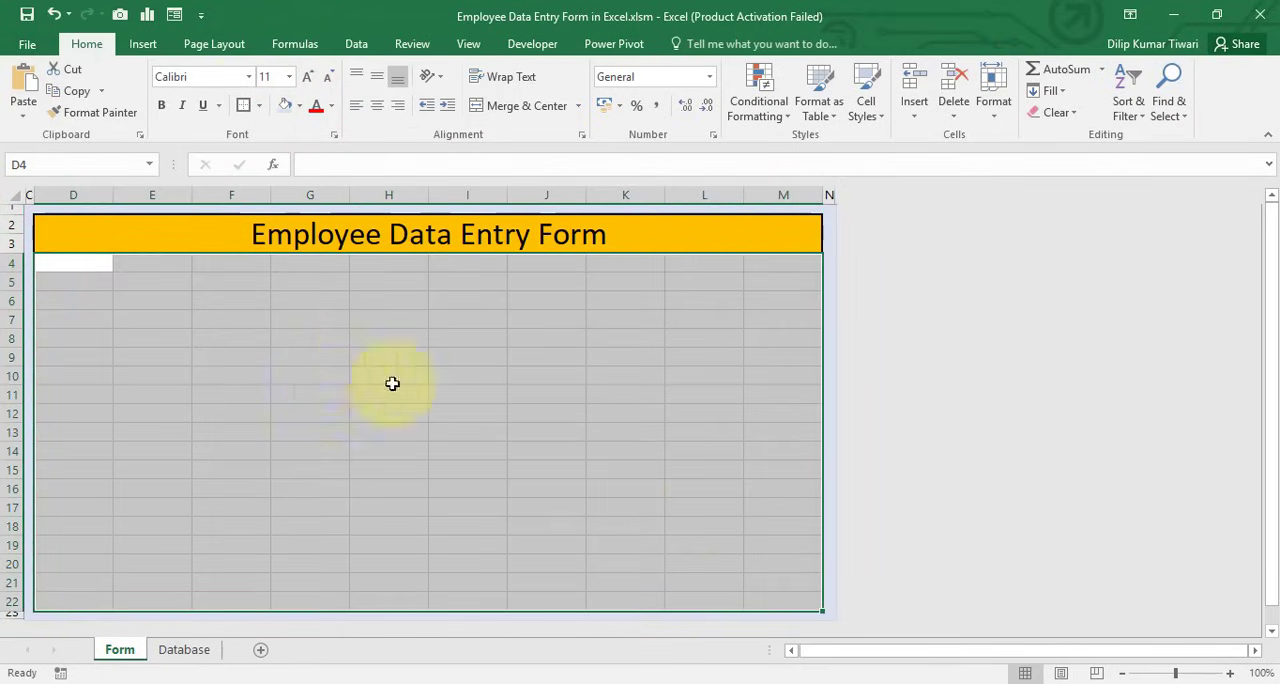
left_click(300, 108)
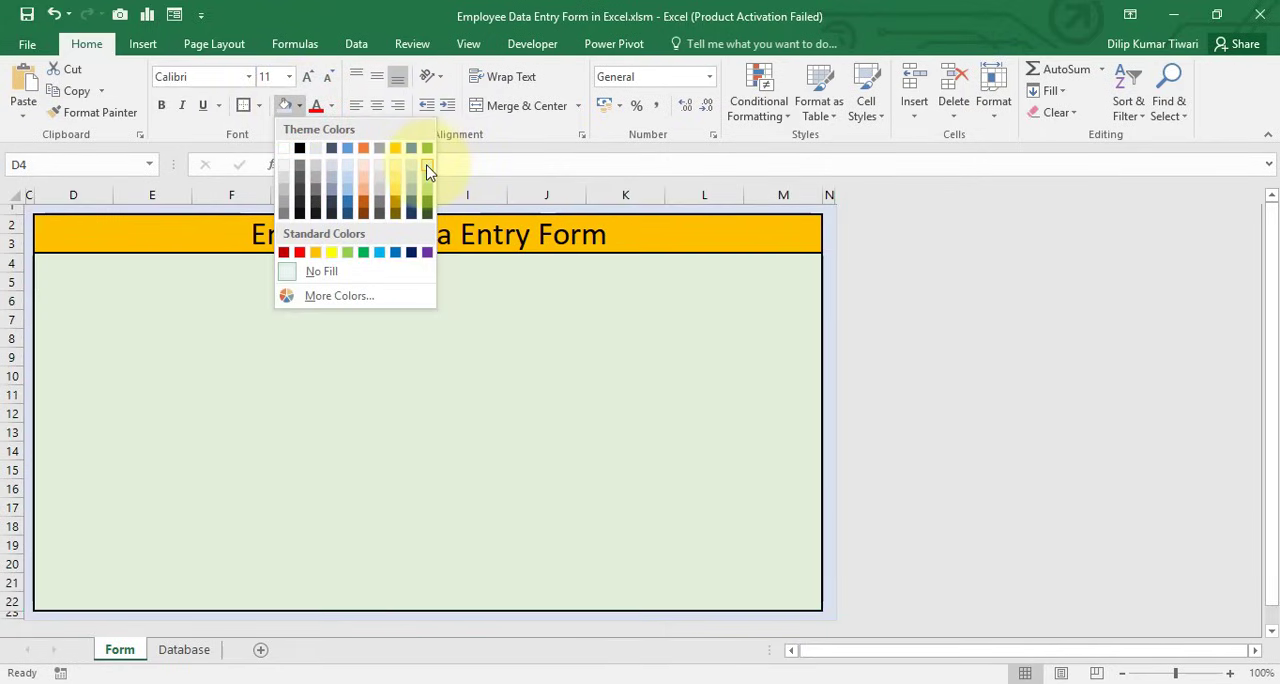
left_click(427, 167)
left_click(209, 319)
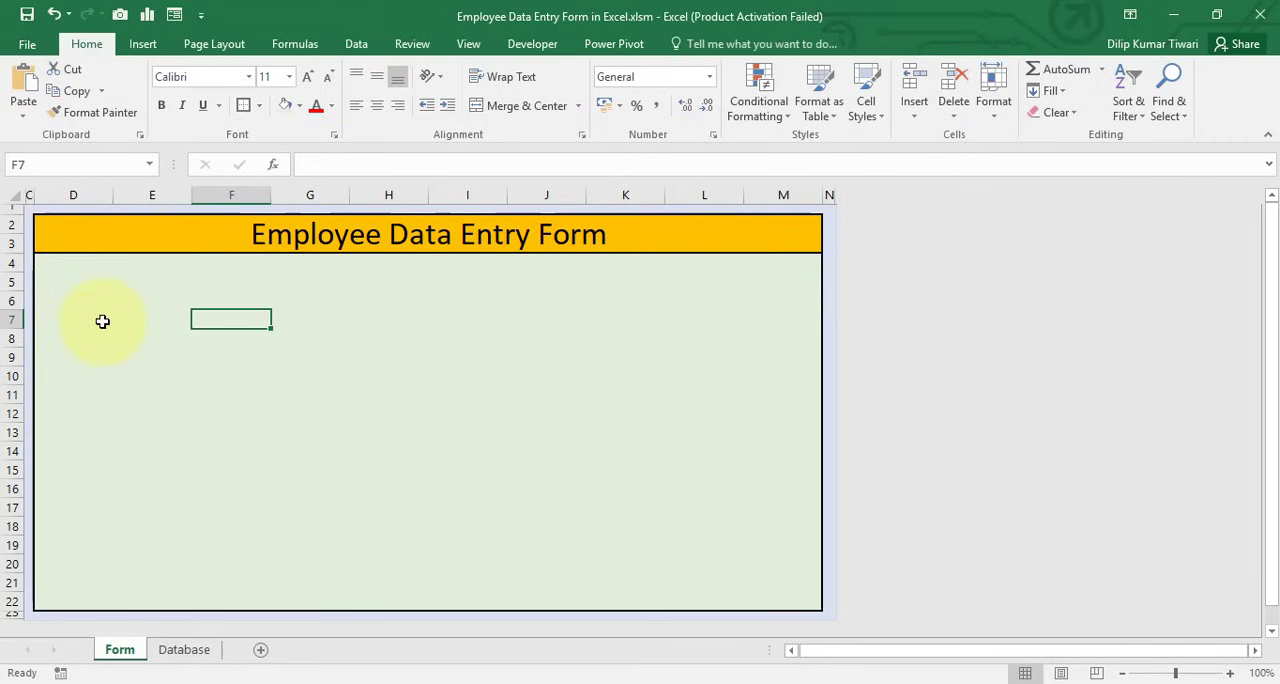
Merge and center cells E6:G6 and fill the merged cell with white
left_click(122, 300)
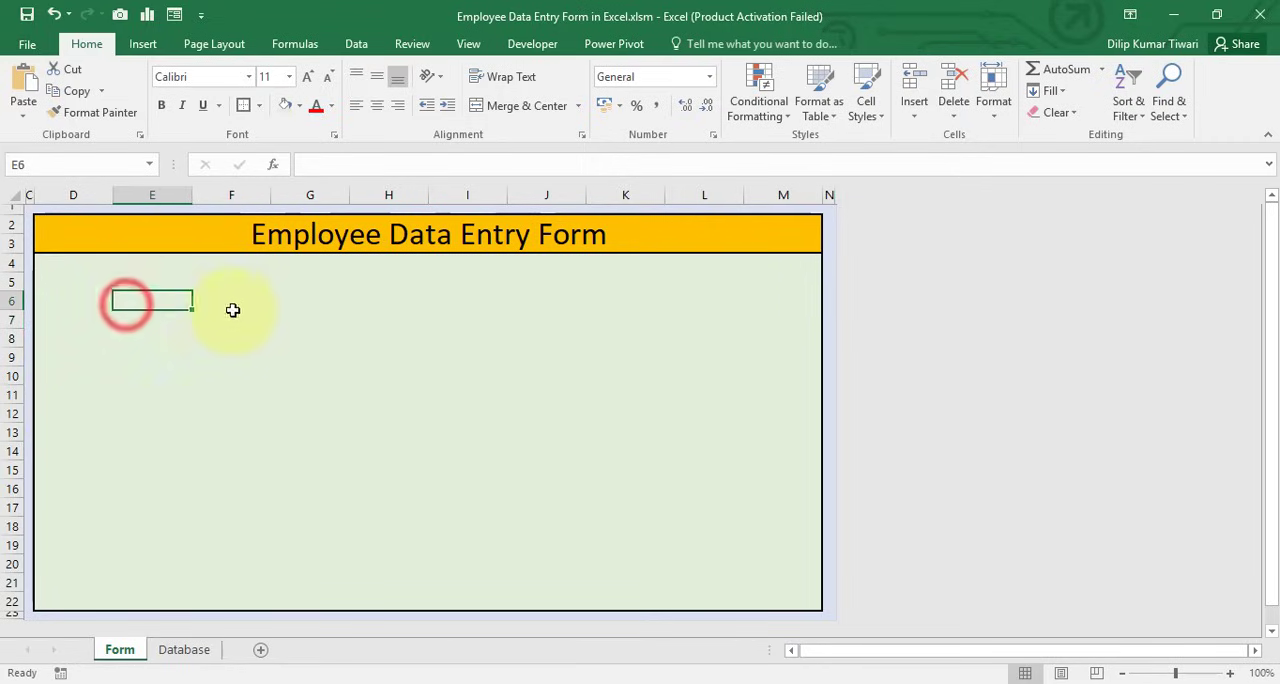
left_click(308, 307, "shift")
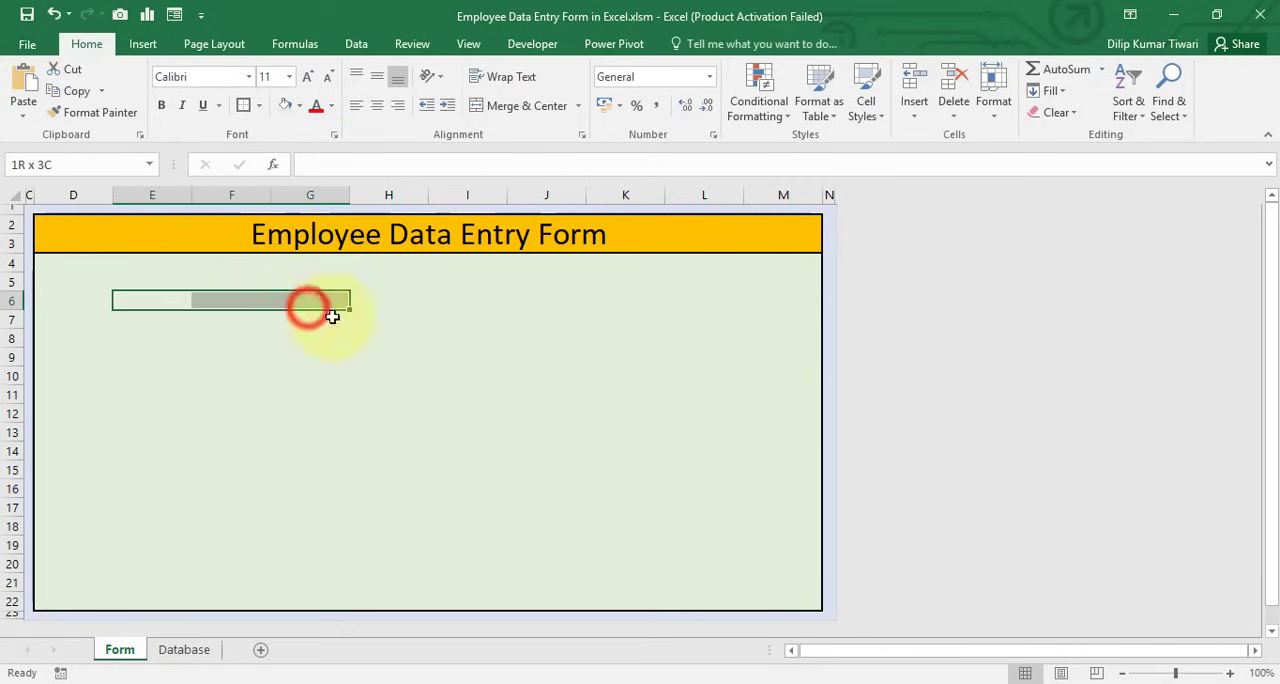
left_click(500, 107)
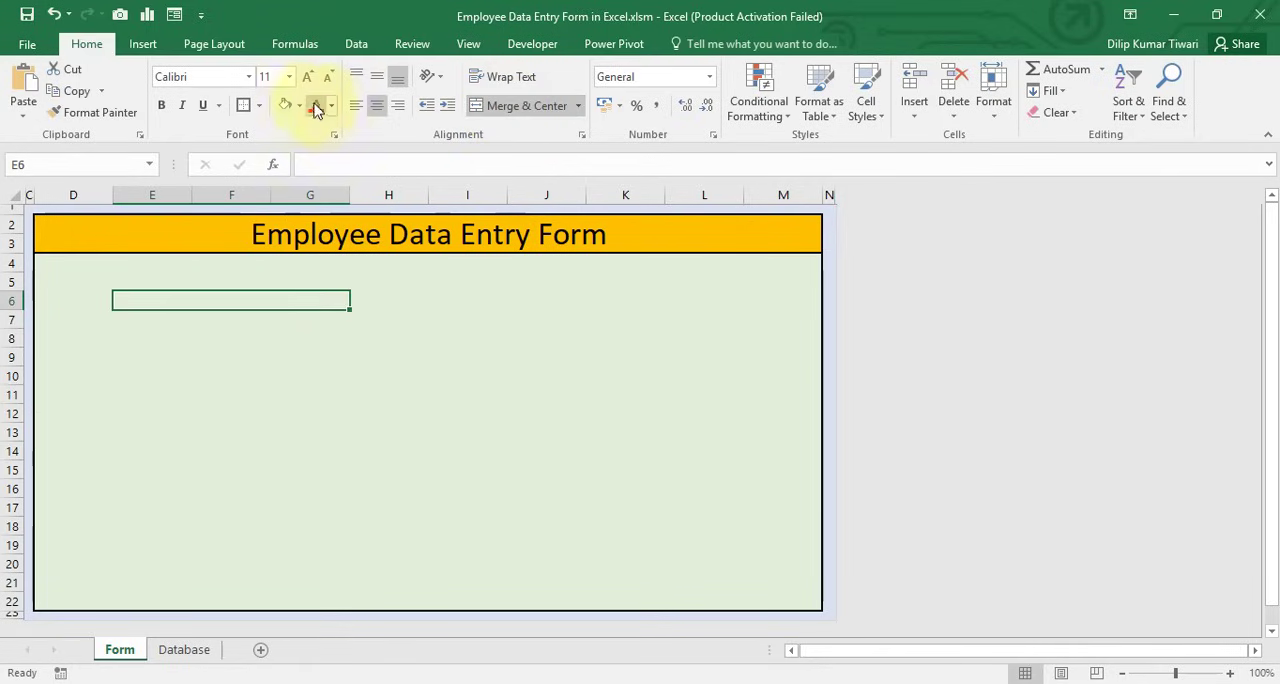
left_click(299, 108)
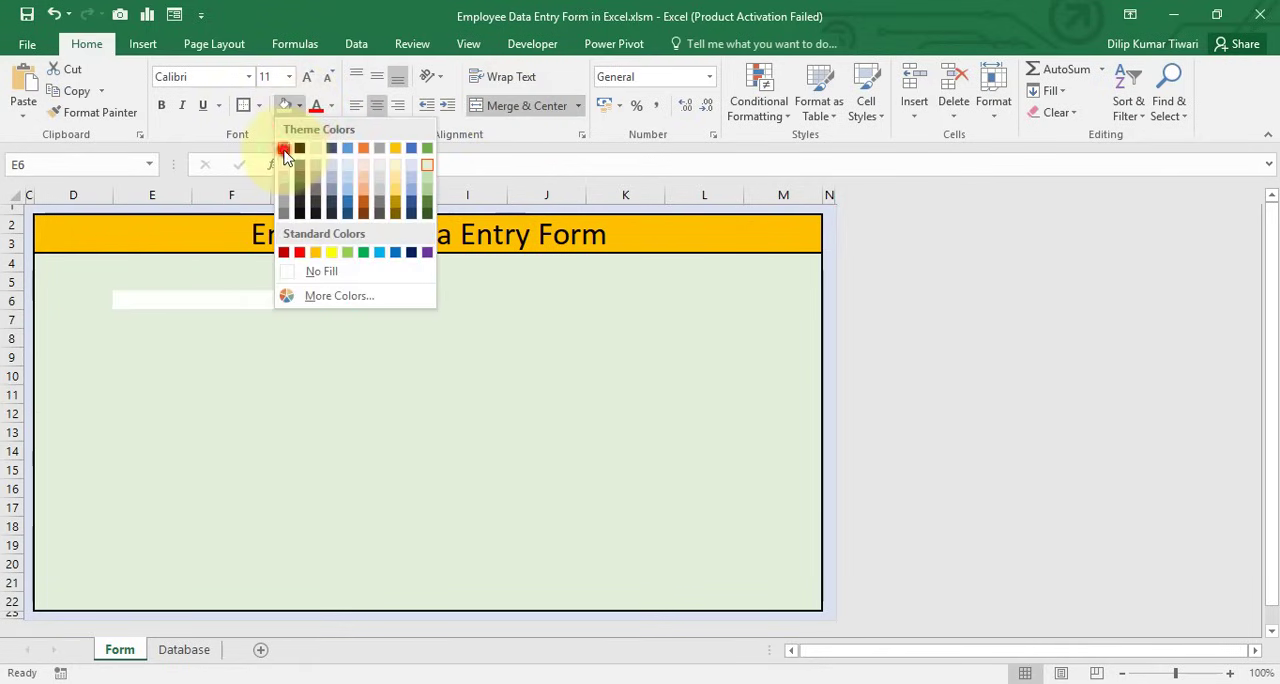
left_click(285, 149)
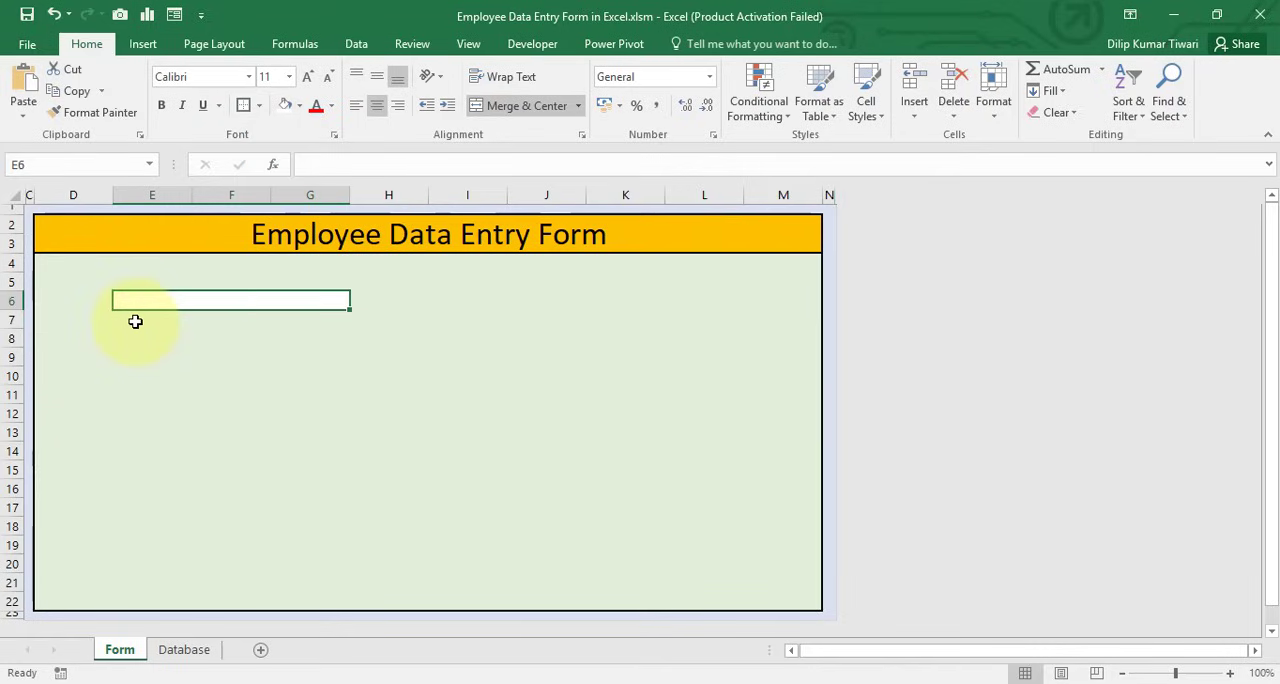
Enter the label "Employee ID" in the merged cell E6 and left-align it
type("Employee ID")
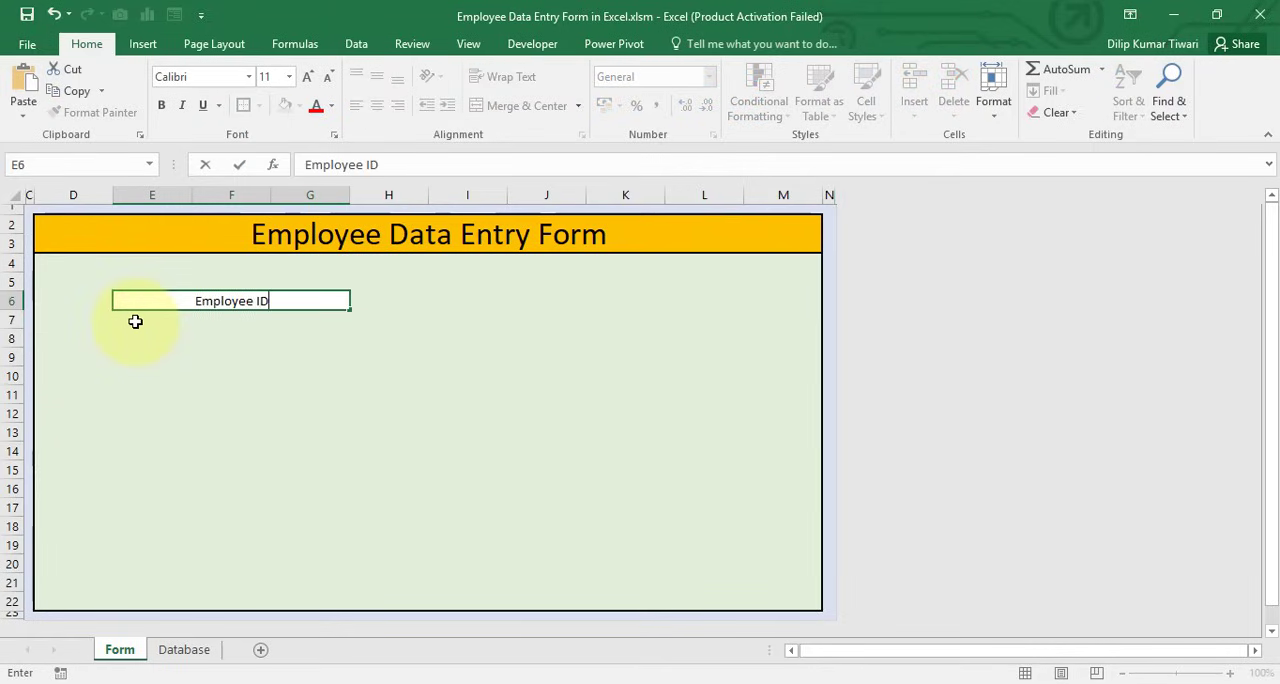
key("Return")
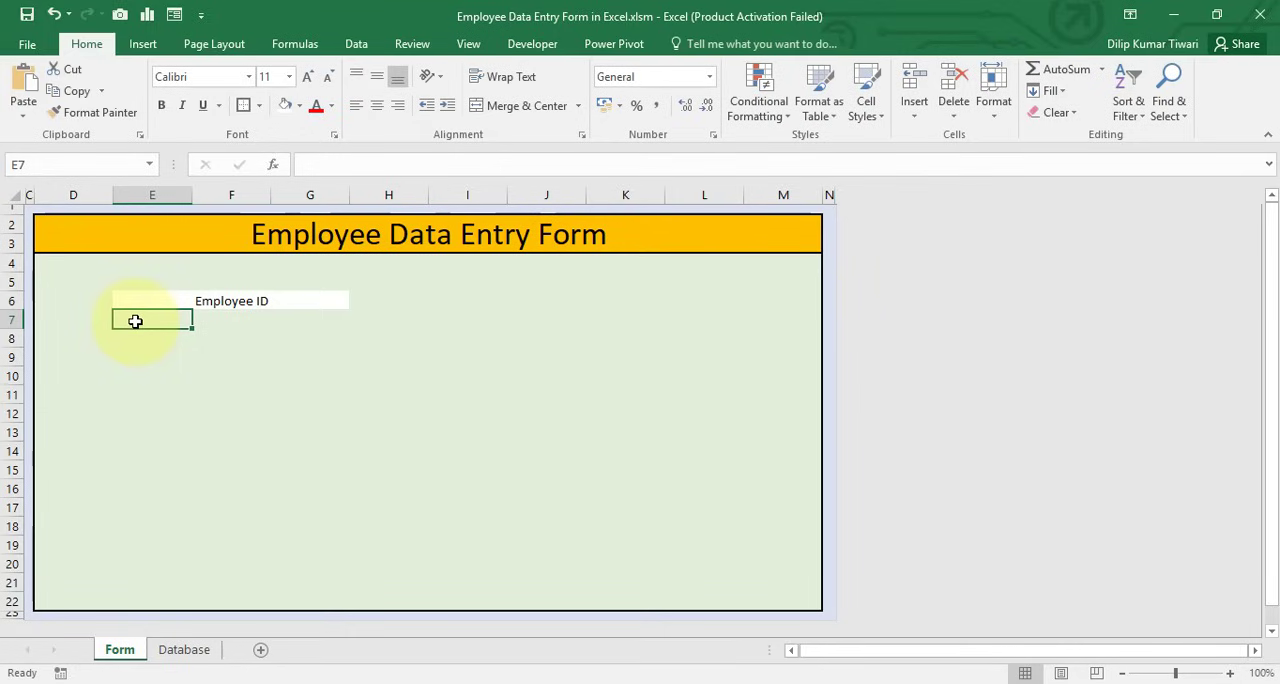
left_click(125, 299)
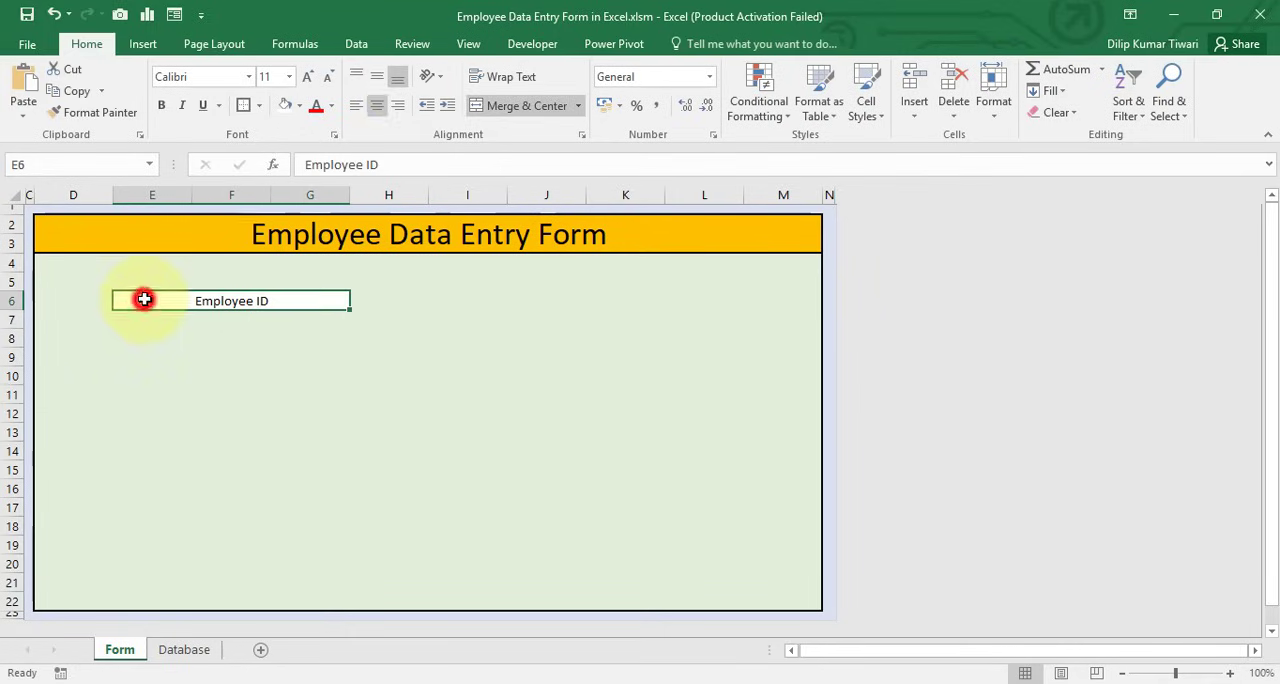
left_click(356, 104)
Copy the Employee ID label cell to E8 and change its text to "Employee Name"
left_click(203, 300)
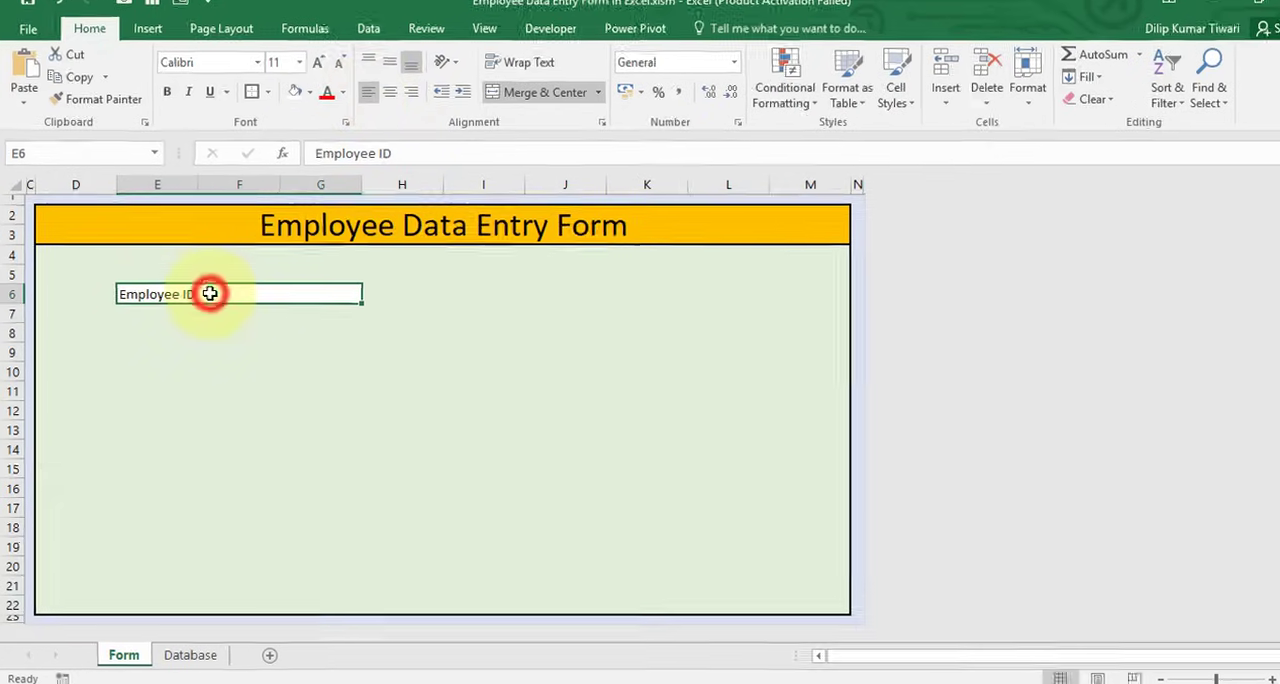
key("ctrl+c")
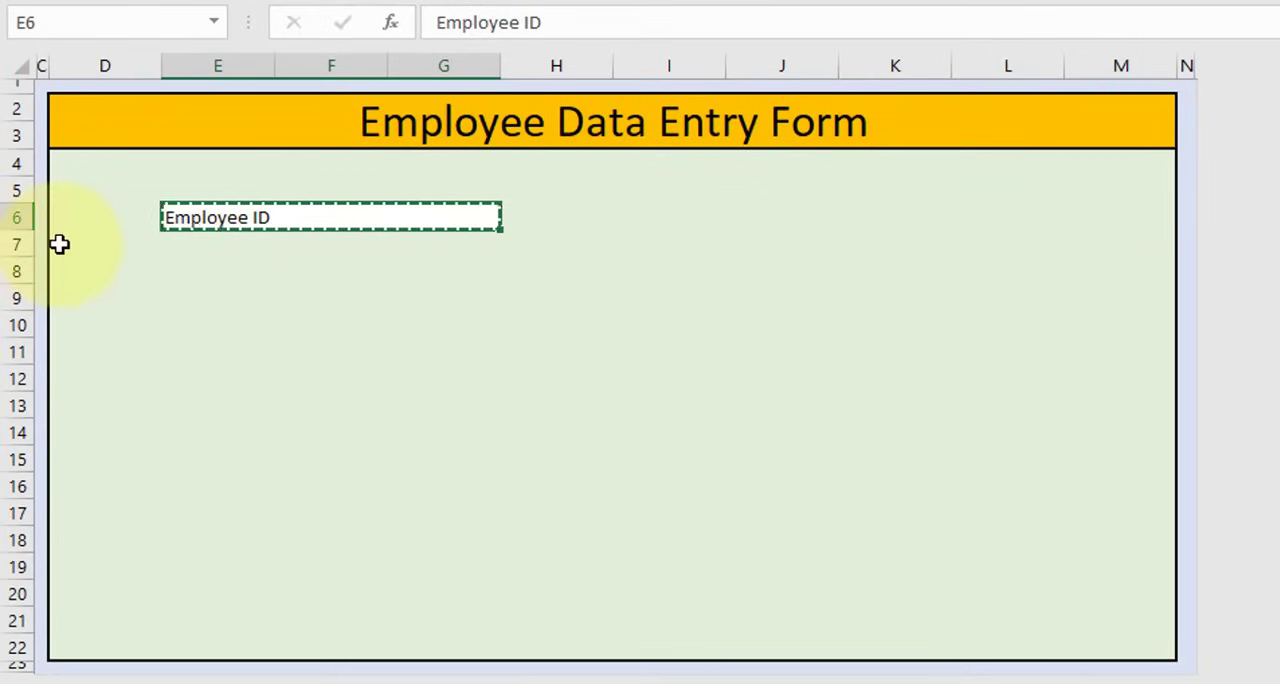
left_click(181, 265)
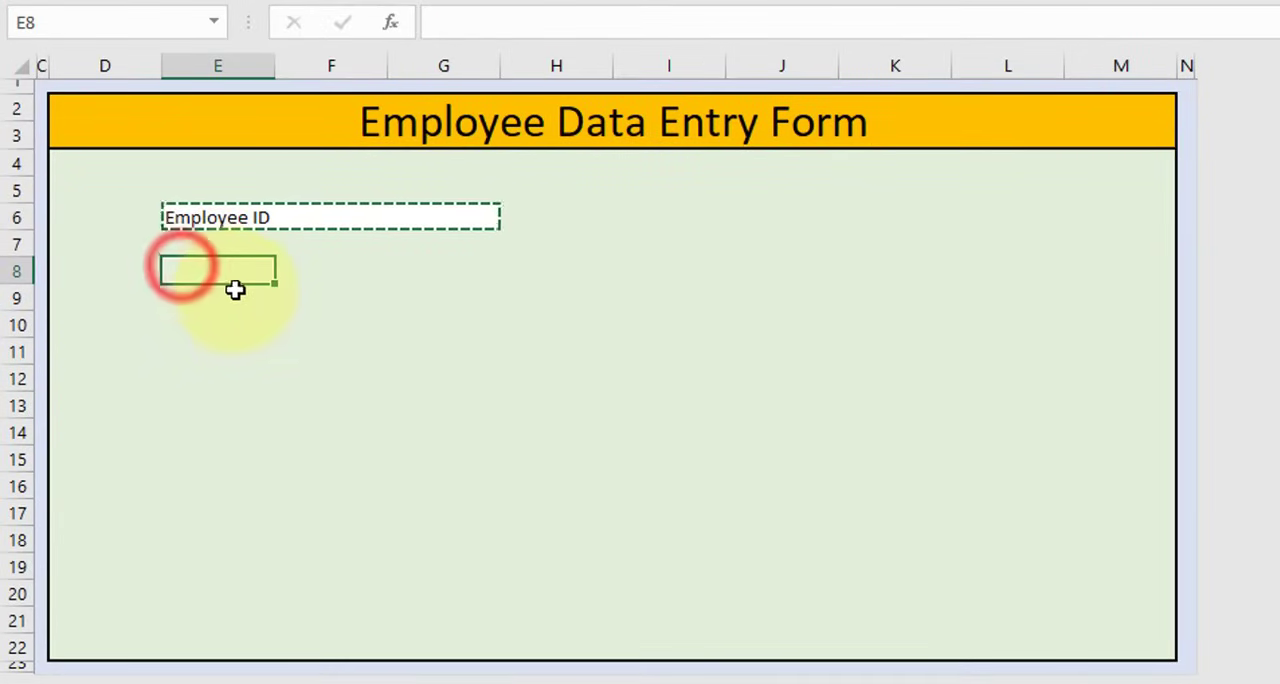
key("ctrl+v")
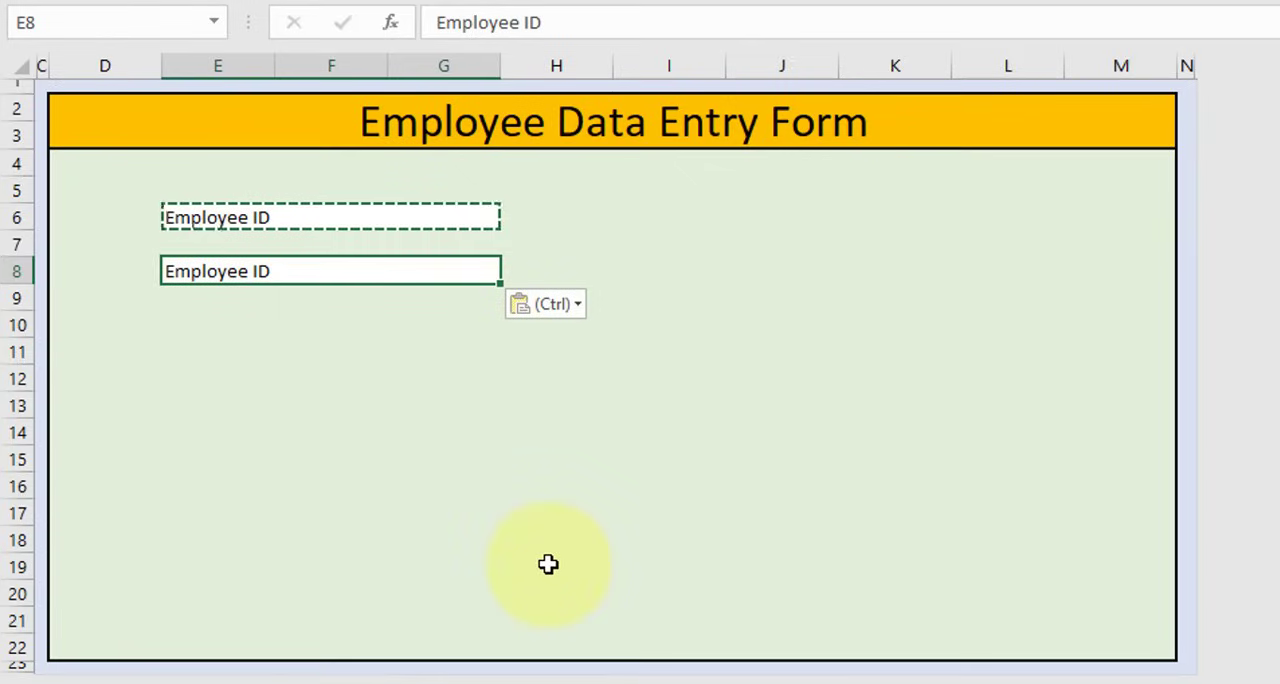
type("Em")
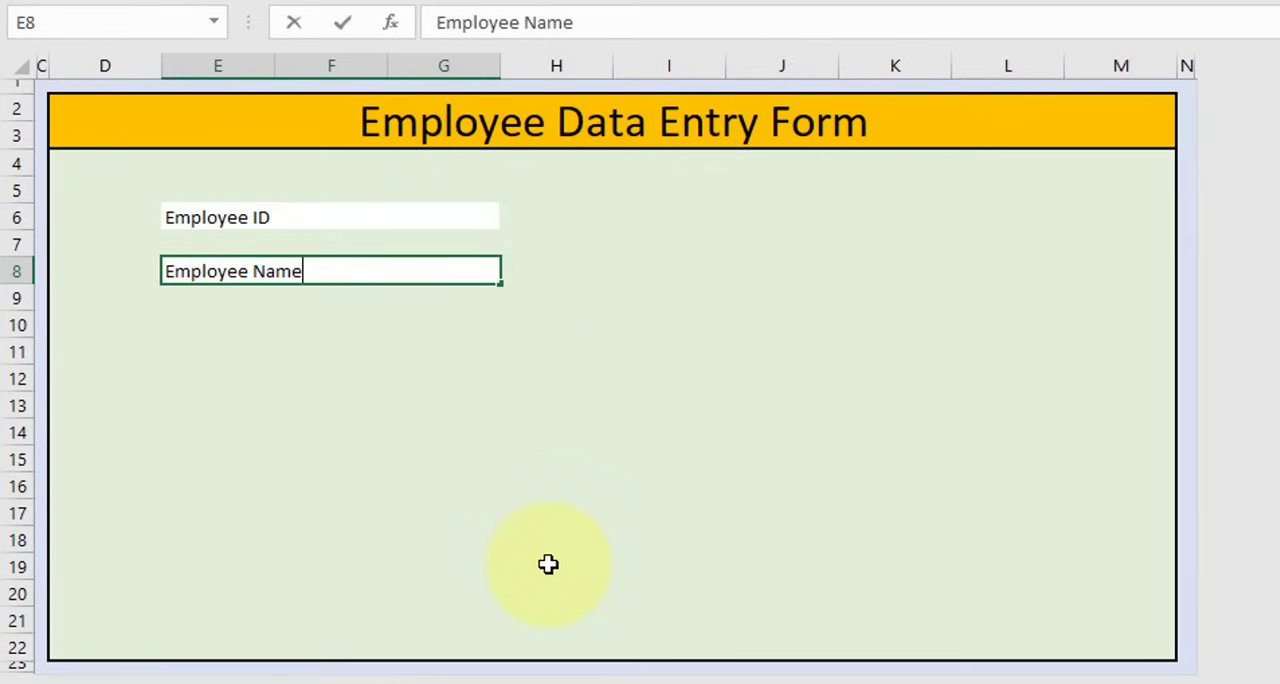
key("Return")
Copy the Employee Name label cell to E10 and change its text to "Gender"
key("Up")
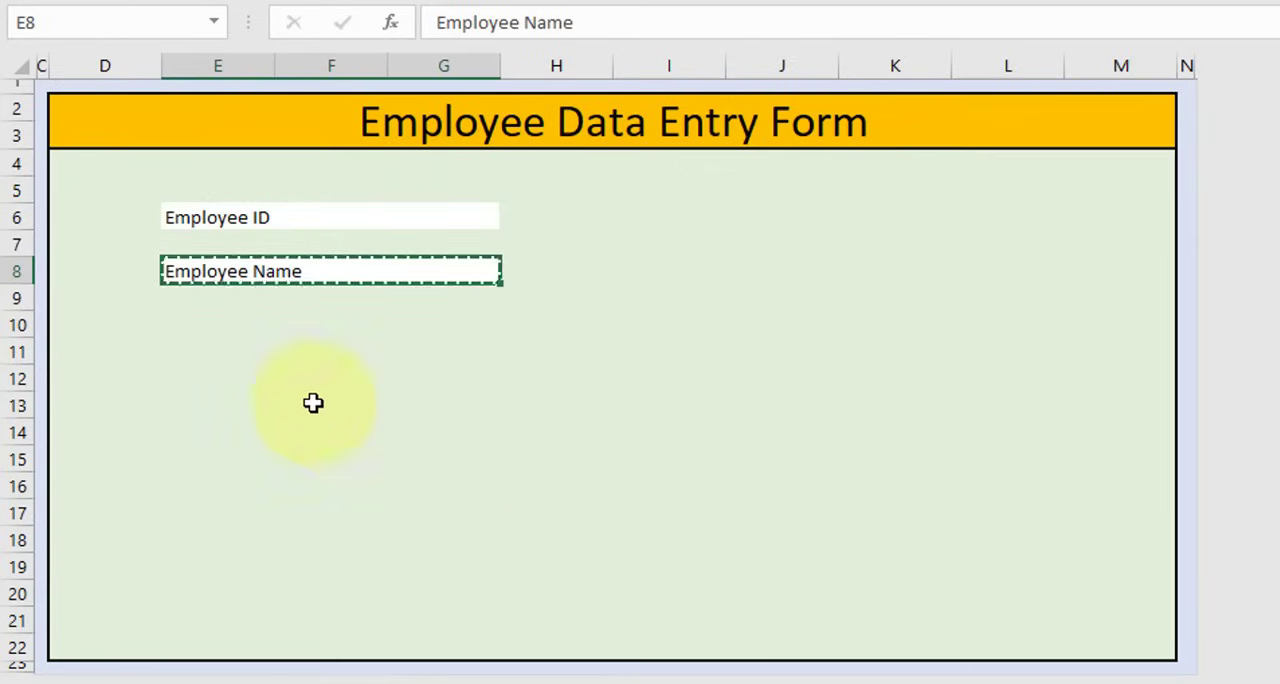
left_click(10, 298)
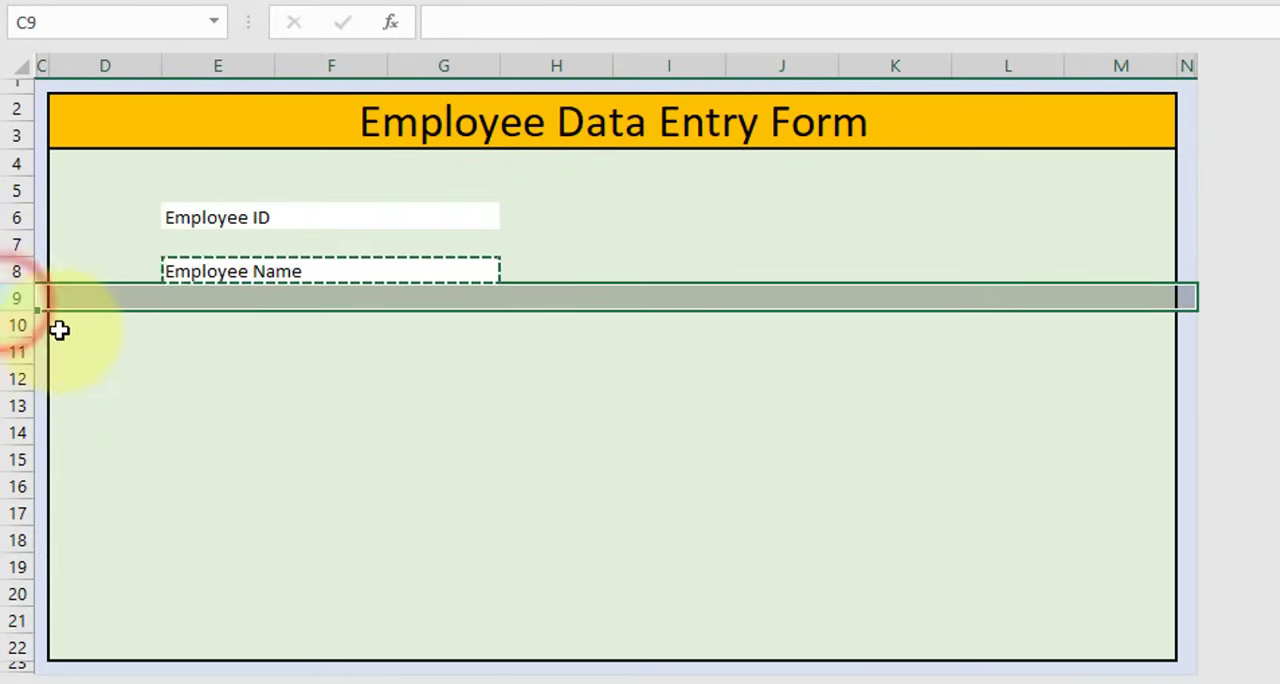
left_click(171, 325)
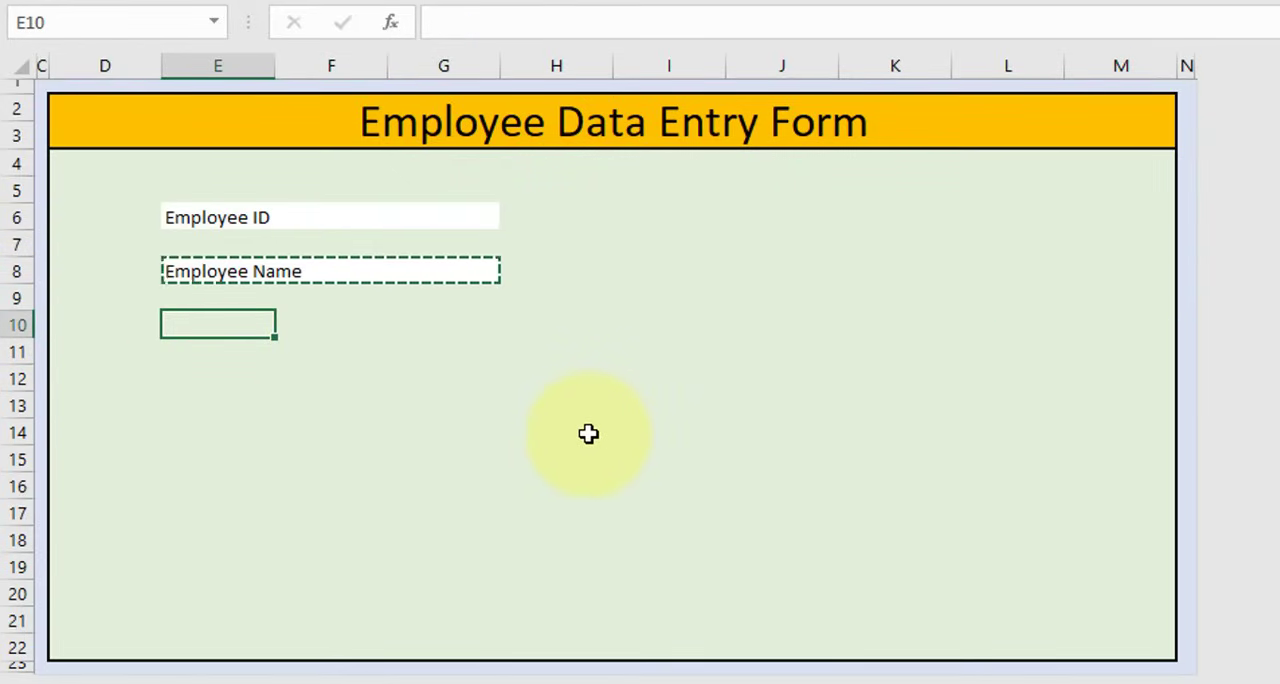
key("ctrl+v")
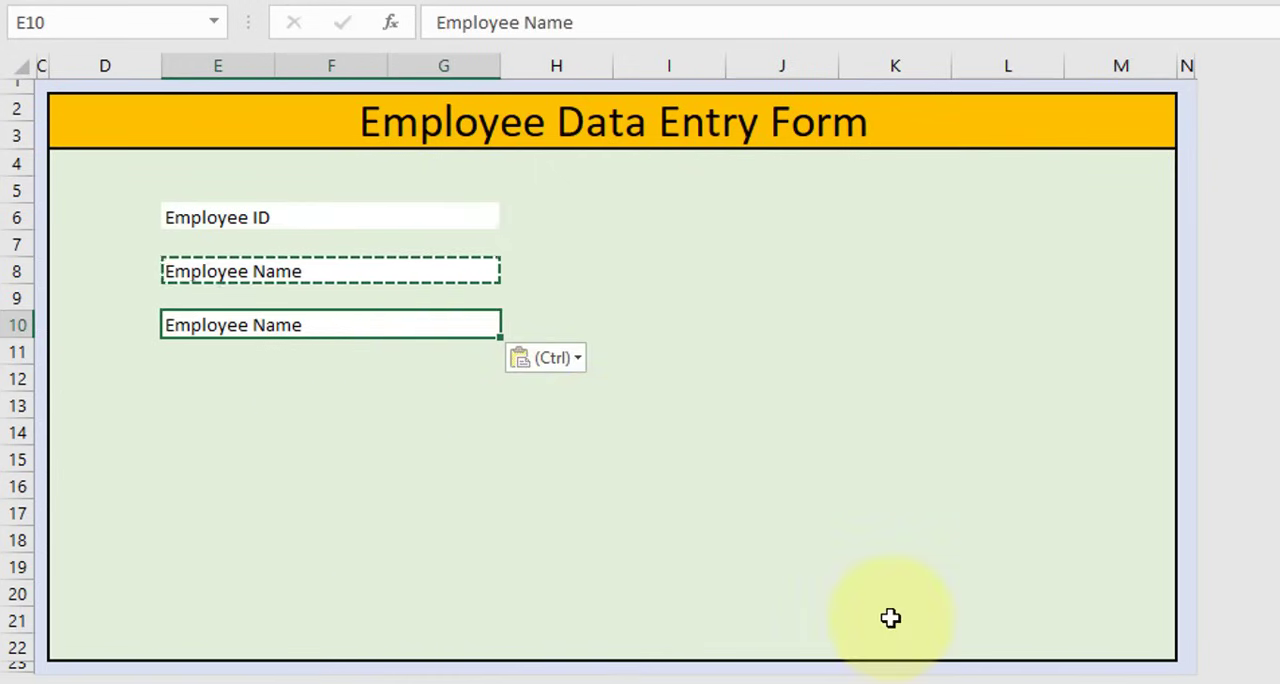
type("Gender")
key("Return")
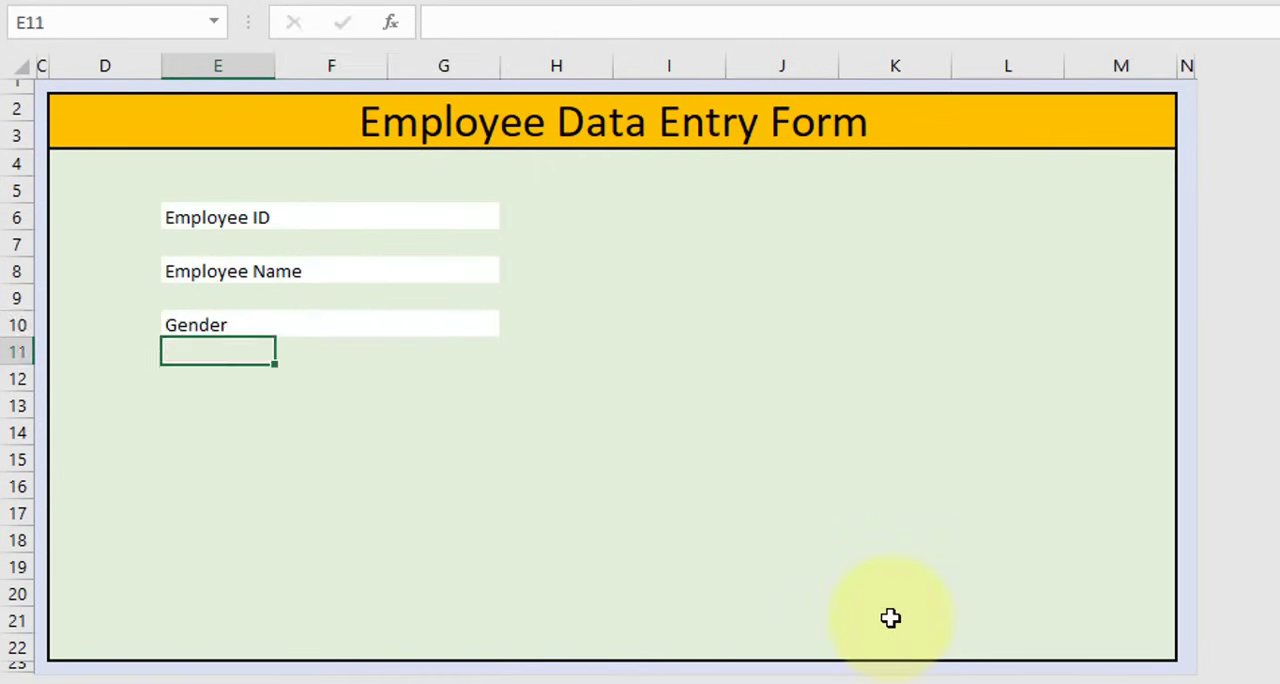
Copy the Gender label cell to E12 and change its text to "Department"
key("Up")
key("ctrl+c")
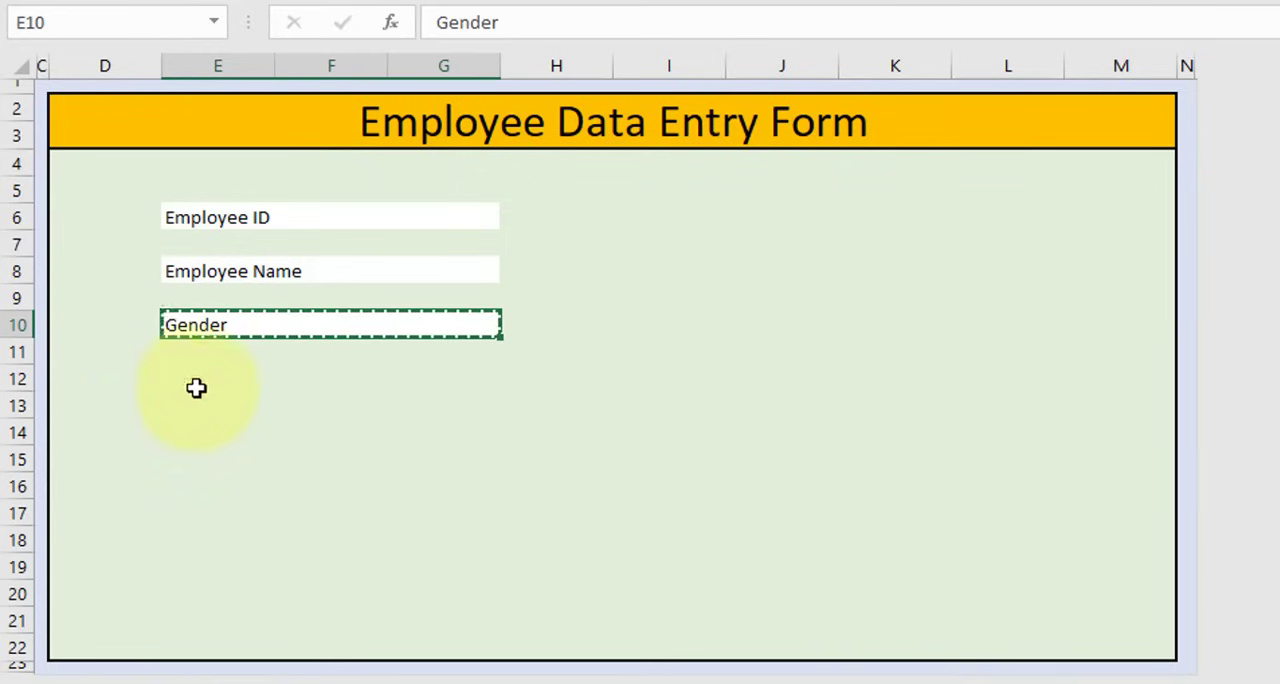
left_click(204, 390)
key("ctrl+v")
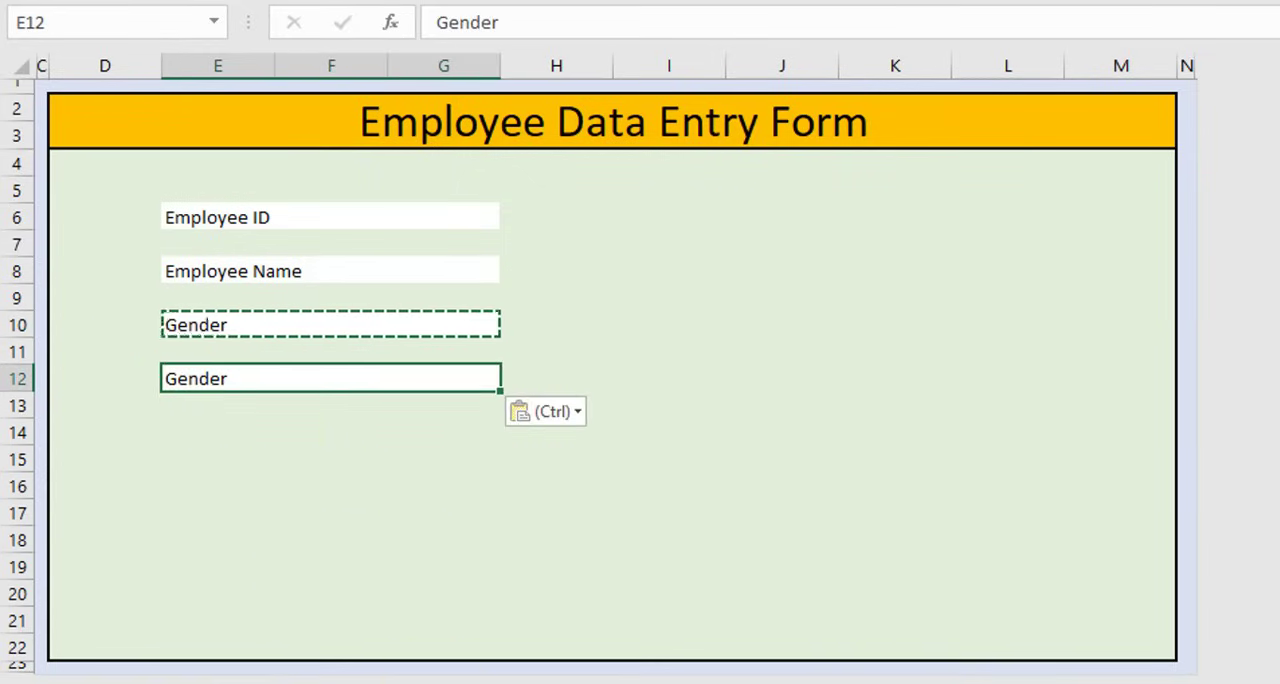
type("Department")
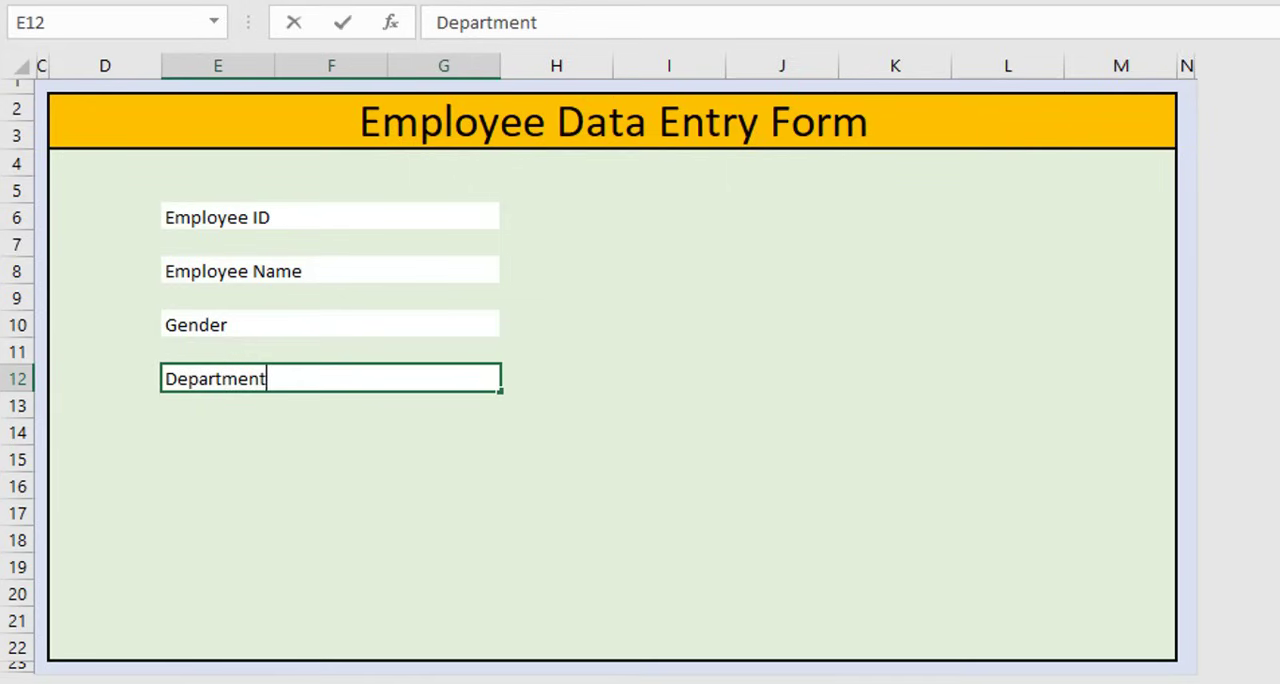
key("Return")
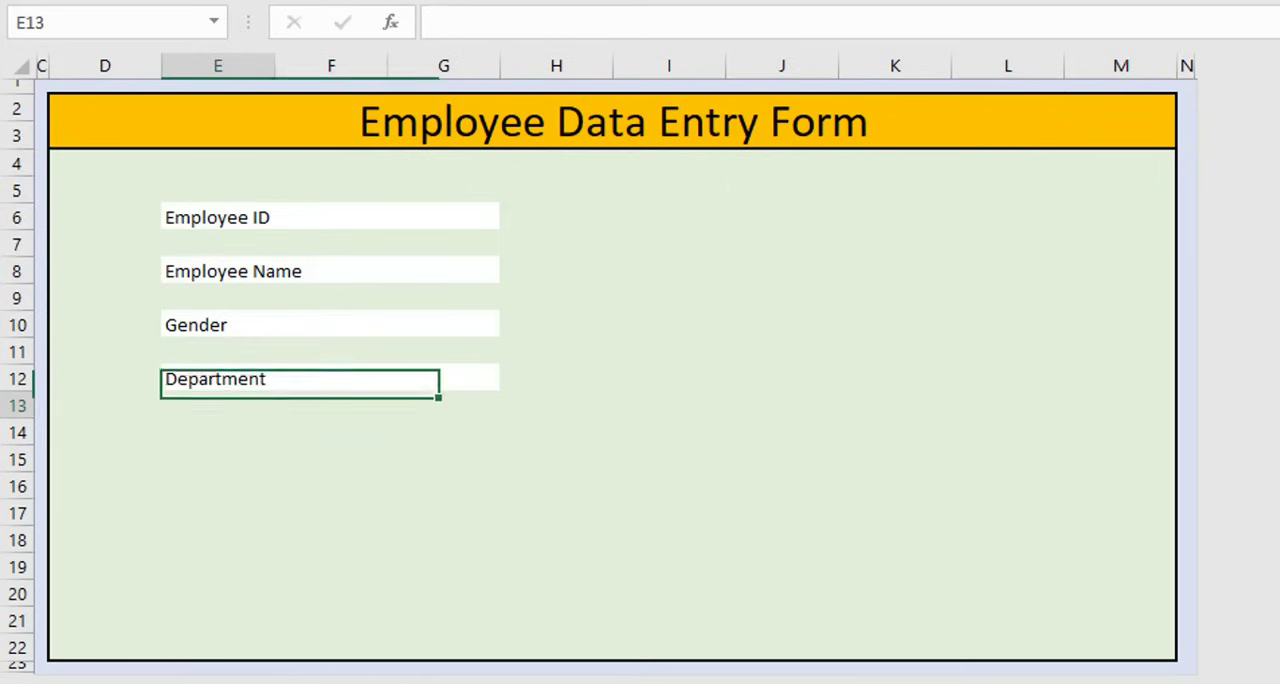
Copy the Department label cell to E14 and change its text to "Salary"
left_click(331, 366)
left_click(334, 380)
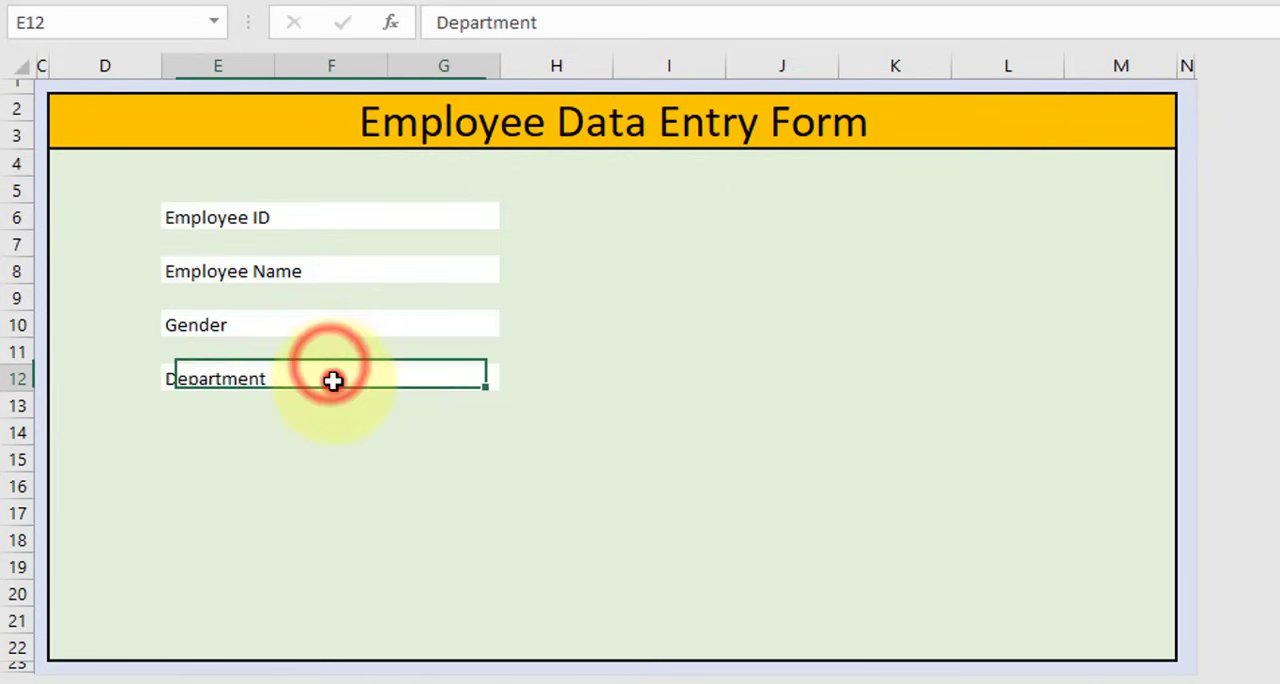
key("ctrl+c")
left_click(191, 440)
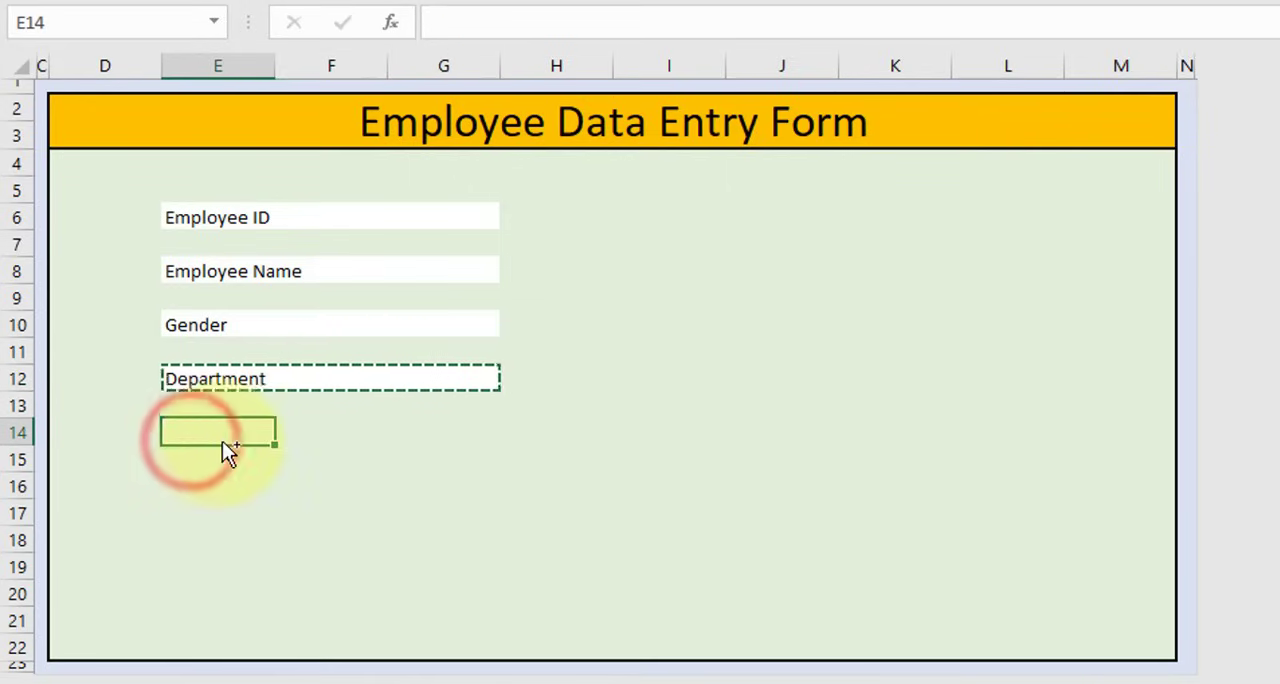
key("ctrl+v")
key("Escape")
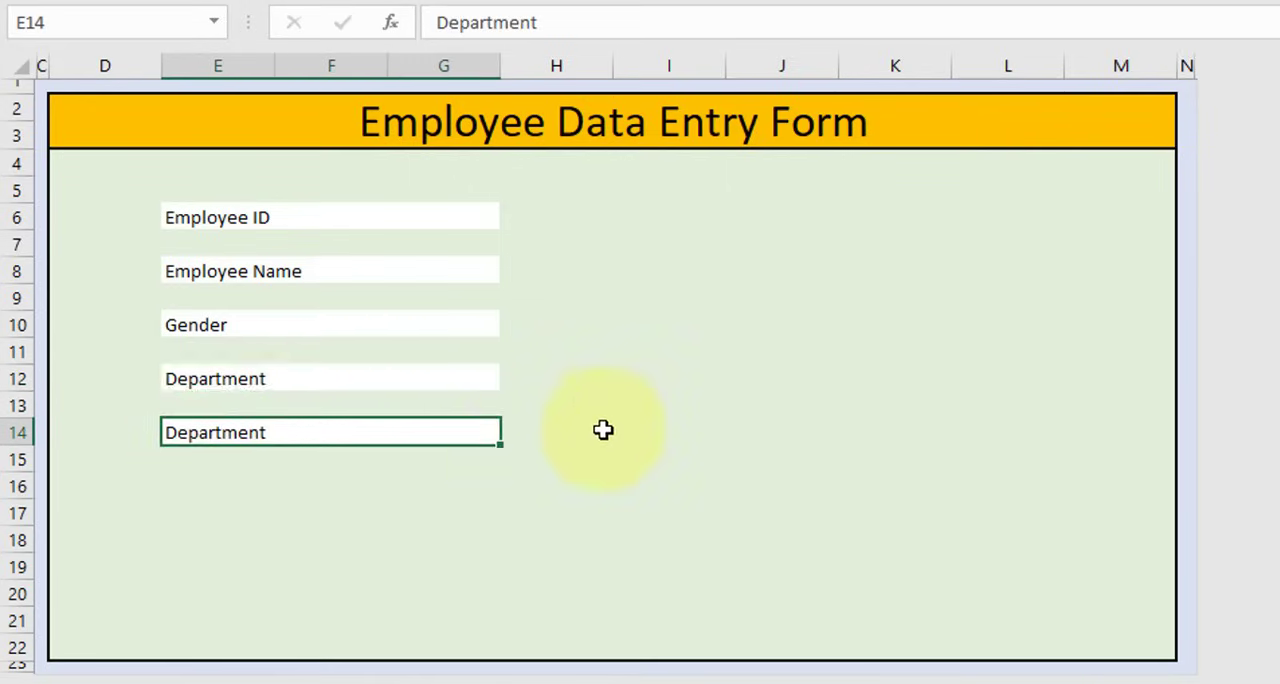
type("Salary")
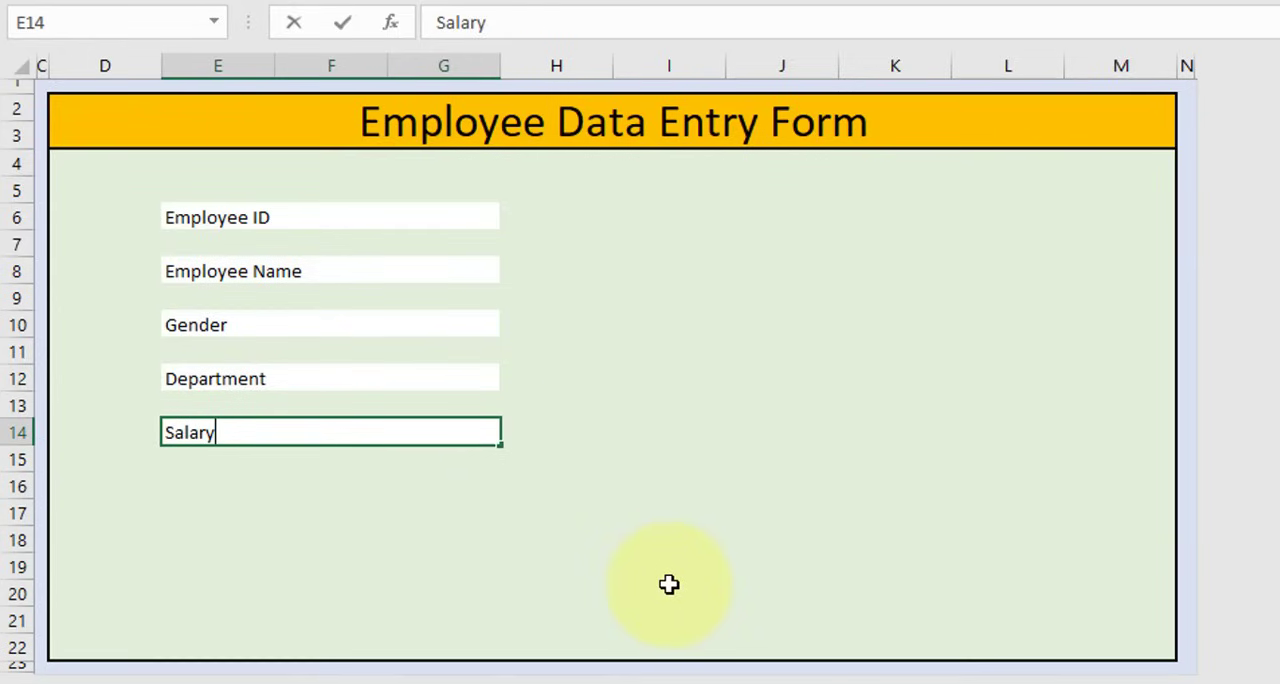
key("Return")
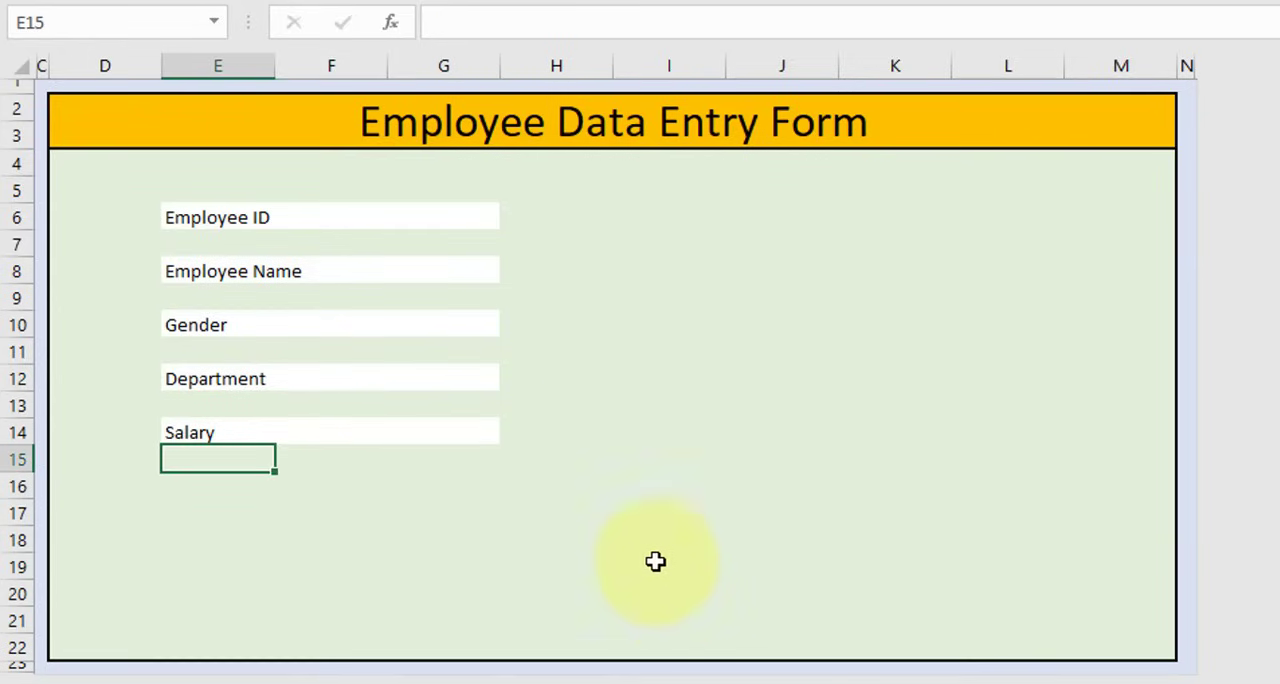
Copy the Salary label cell to E16 and change its text to "Address"
left_click(434, 426)
key("ctrl+c")
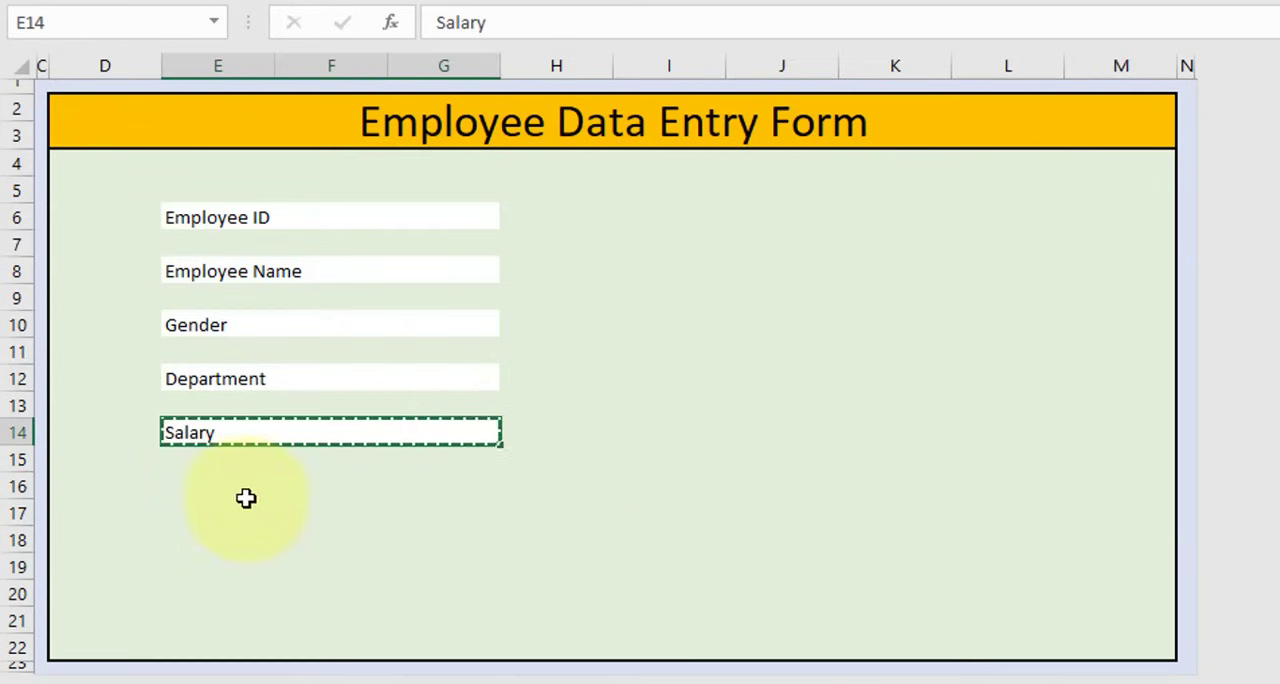
left_click(248, 499)
key("ctrl+v")
key("ctrl")
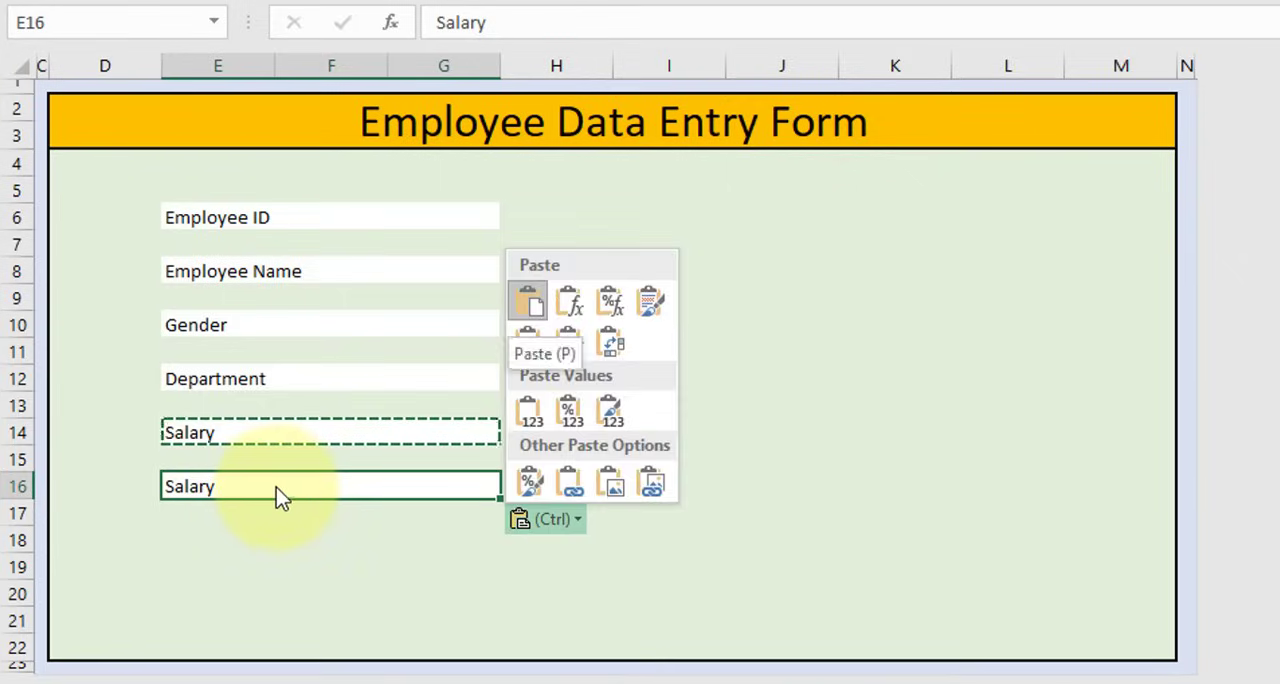
key("Escape")
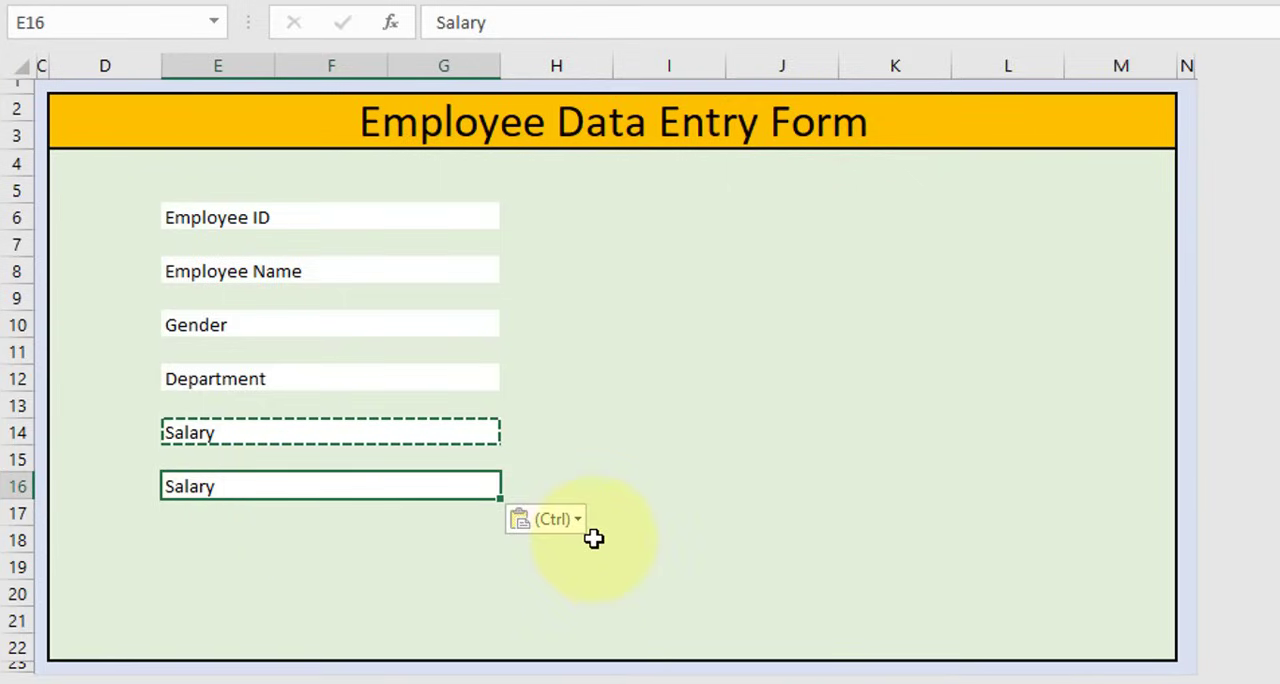
key("Escape")
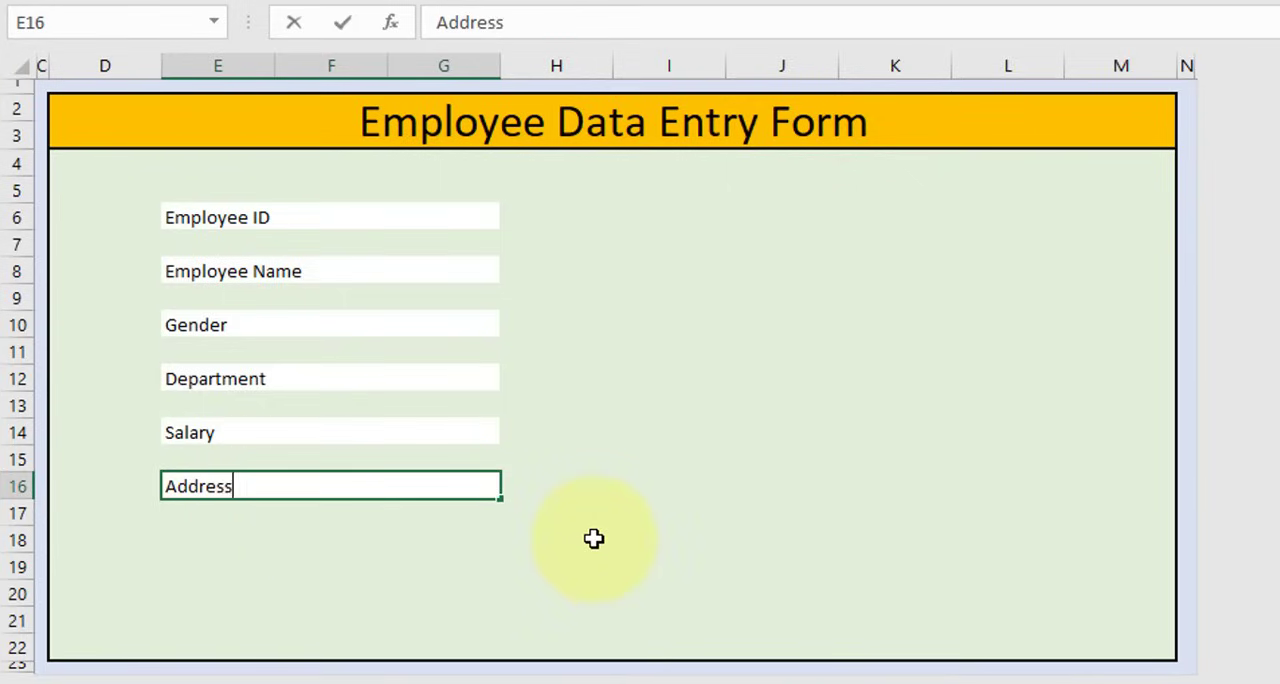
key("Return")
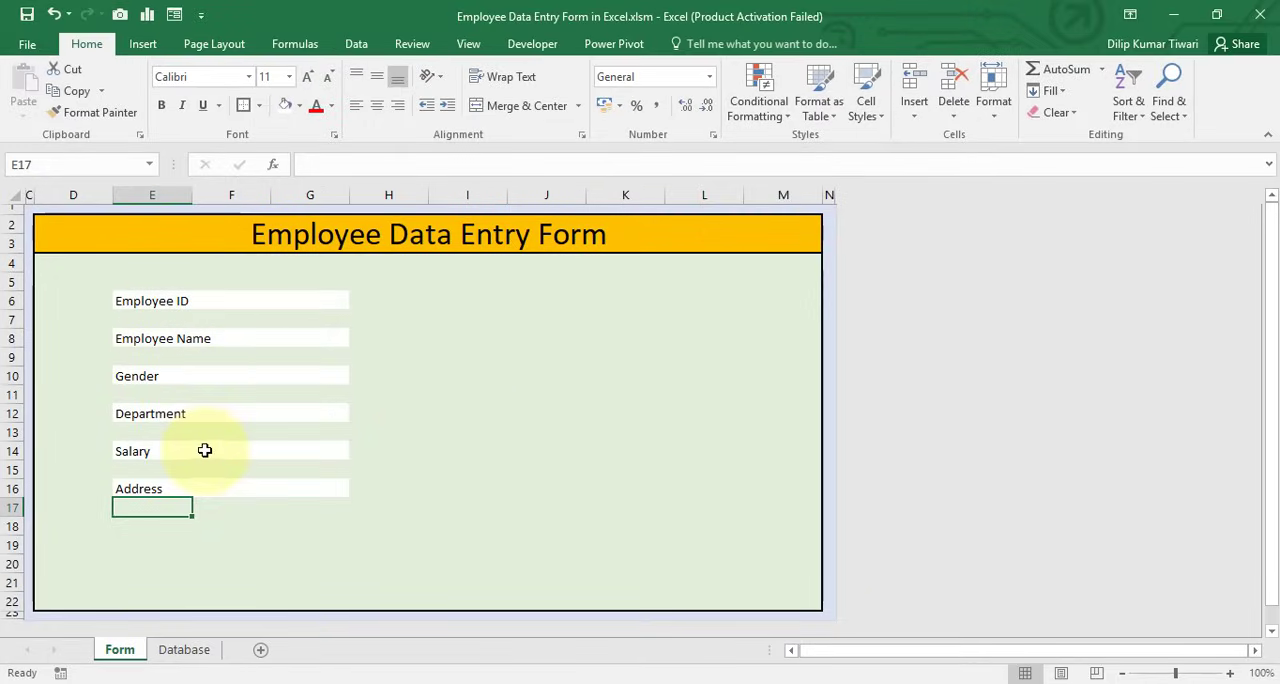
Apply a medium solid bottom border to all six label cells from Employee ID to Address
left_click(222, 299)
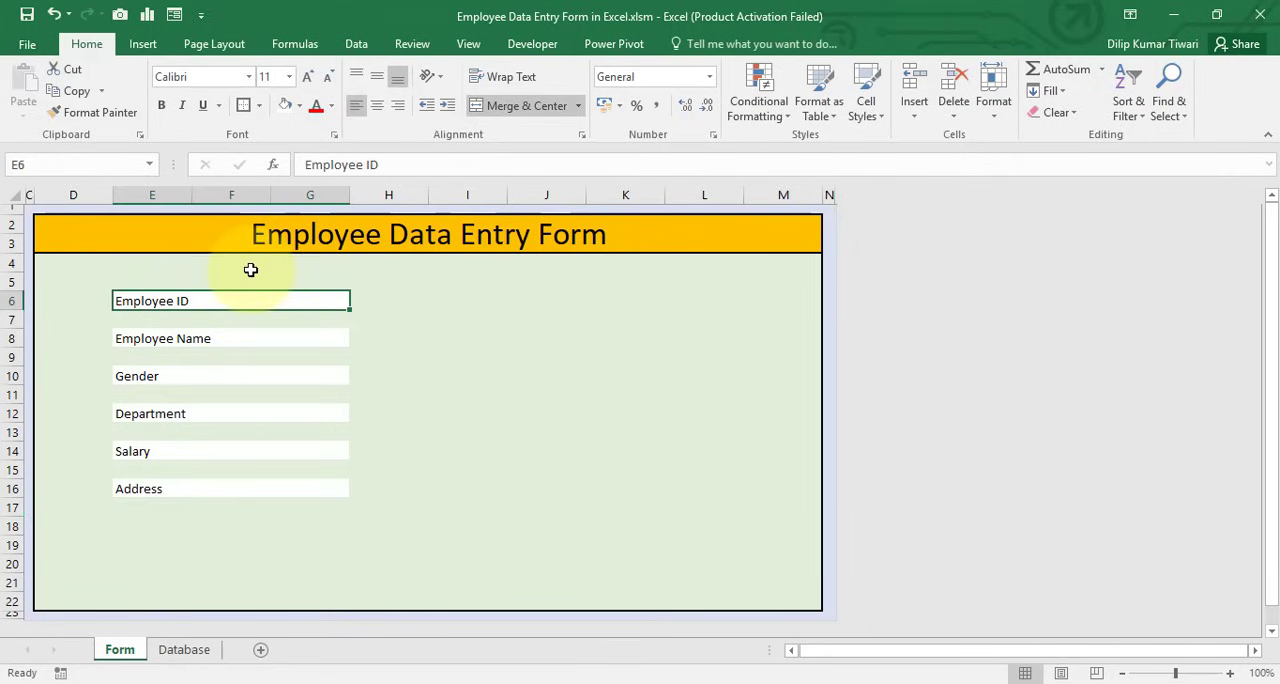
key("ctrl+1")
key("Escape")
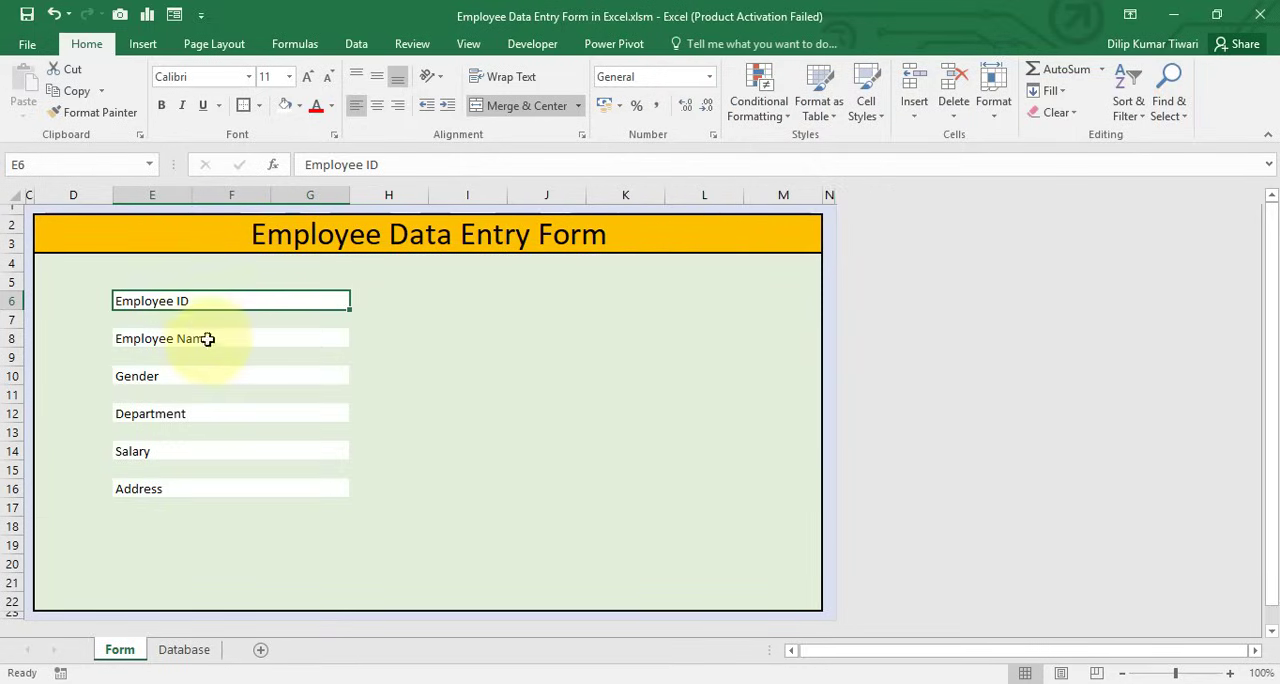
left_click(206, 338, "ctrl")
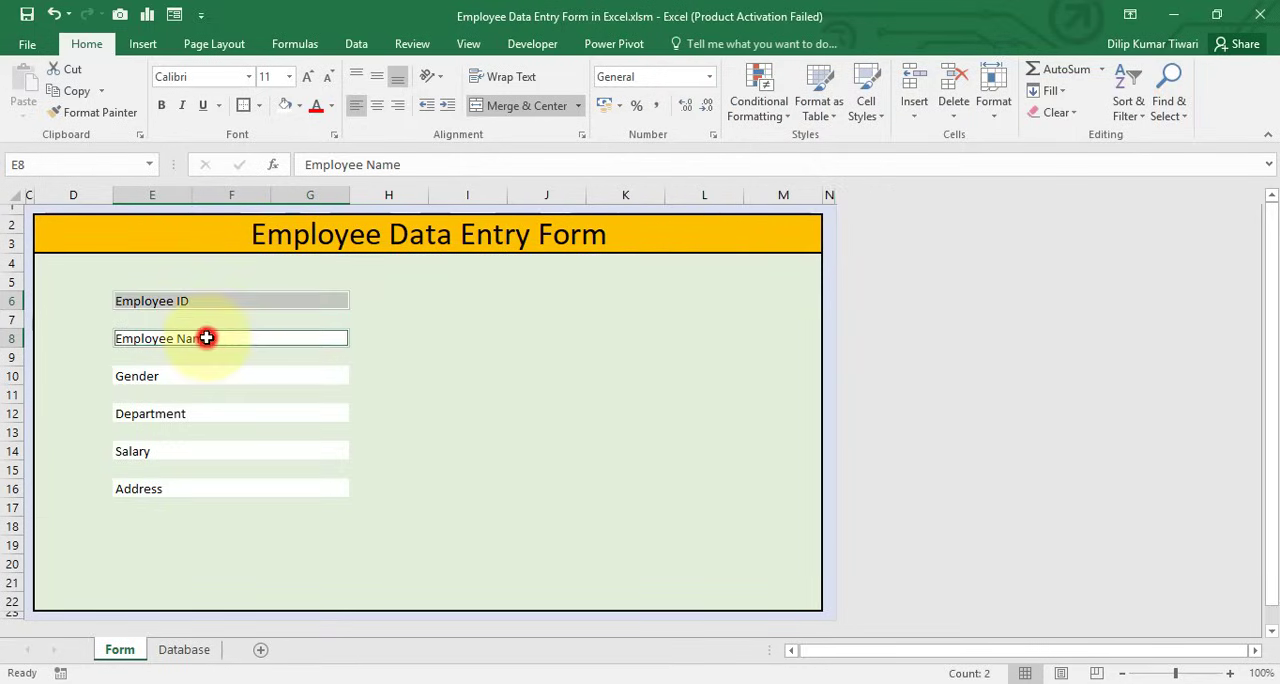
left_click(197, 375, "ctrl")
left_click(189, 413, "ctrl")
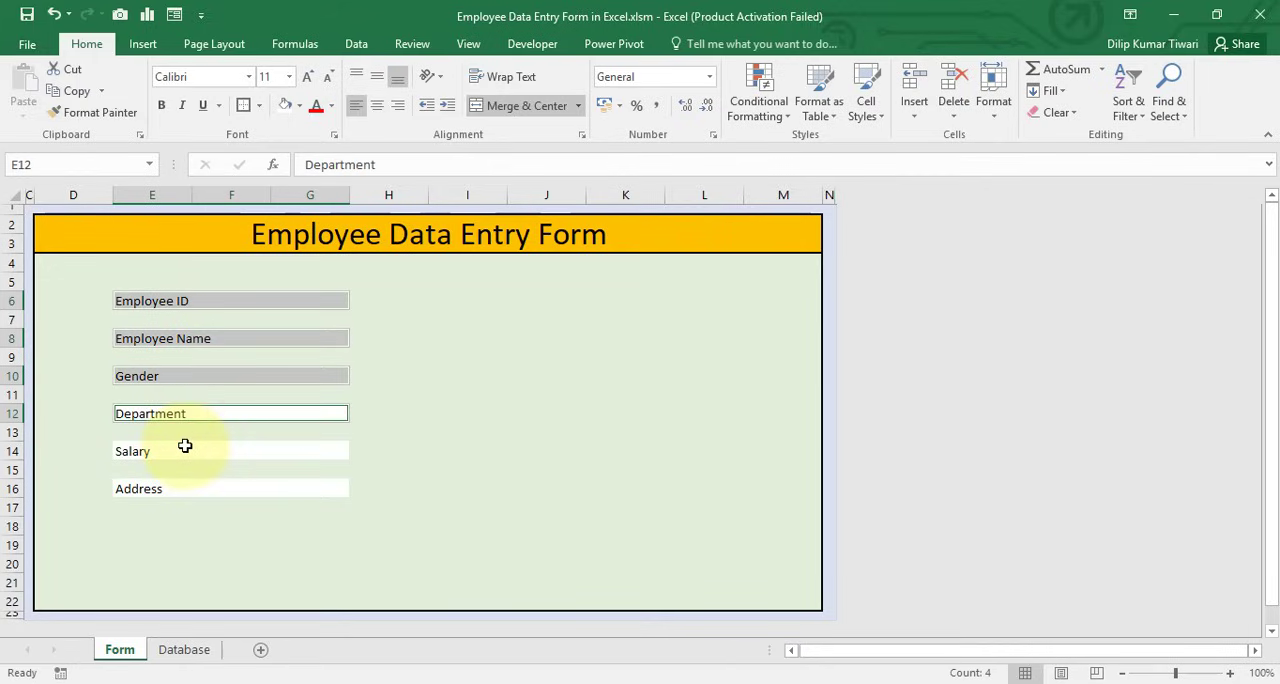
left_click(185, 447, "ctrl")
left_click(174, 489, "ctrl")
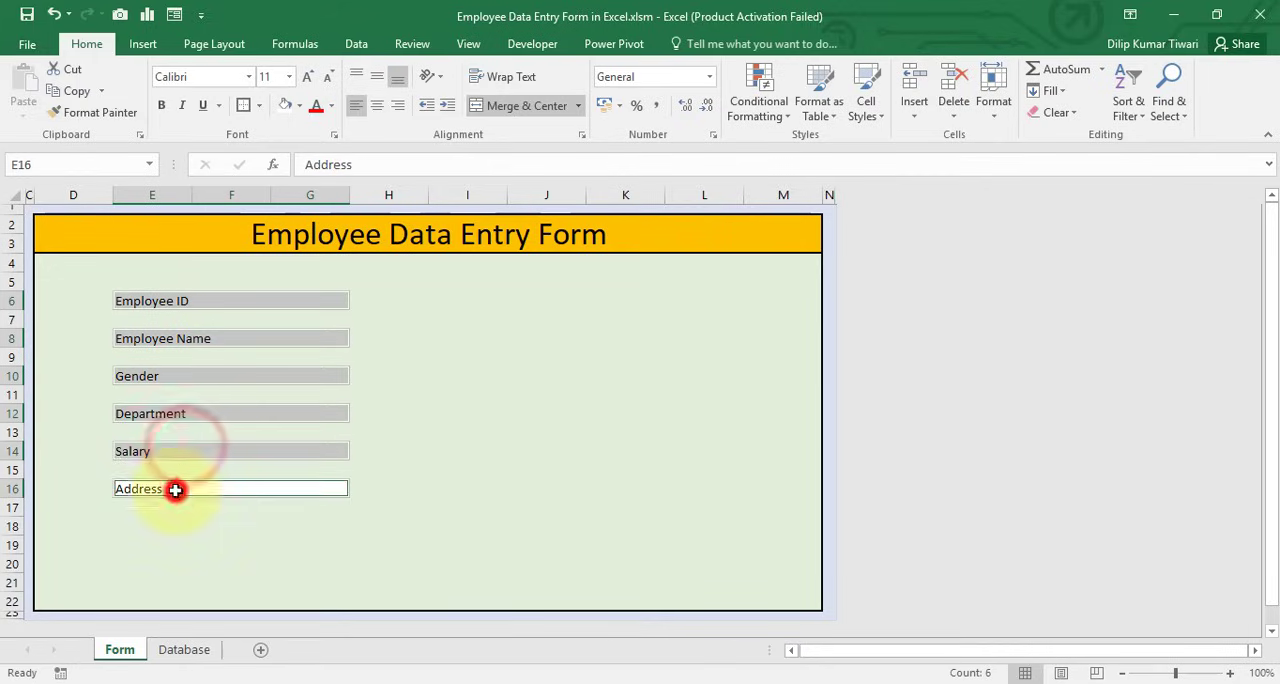
key("ctrl+1")
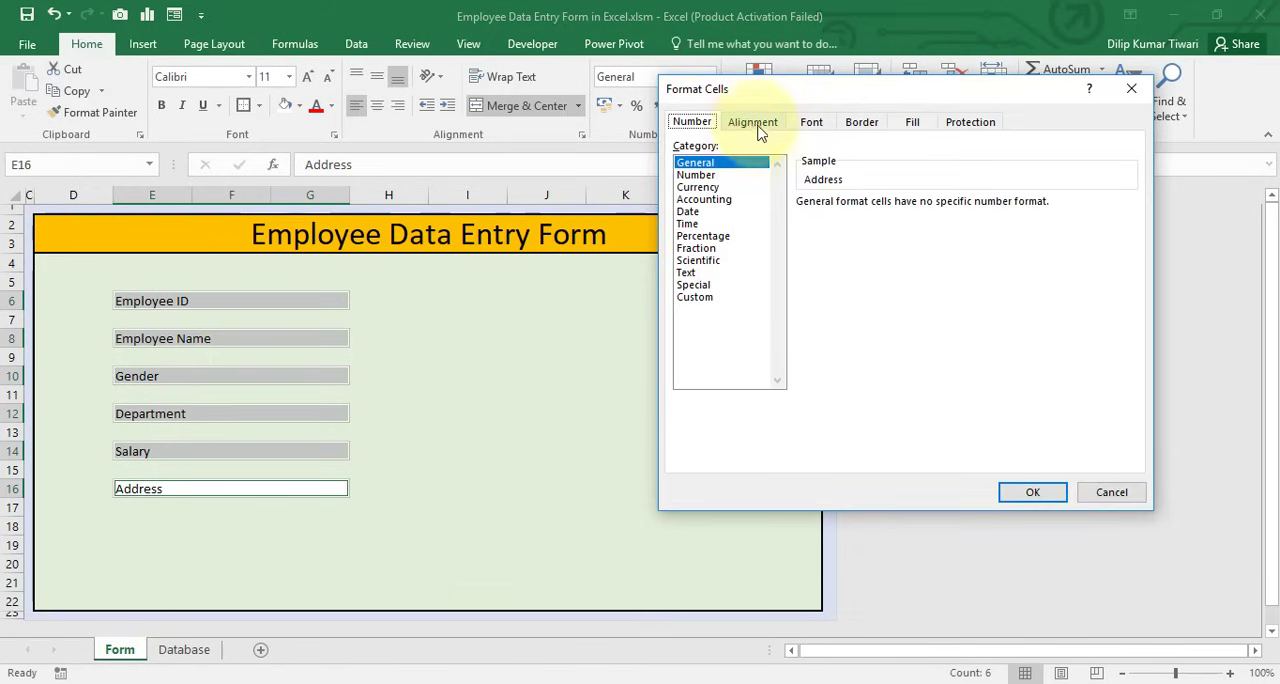
left_click(860, 123)
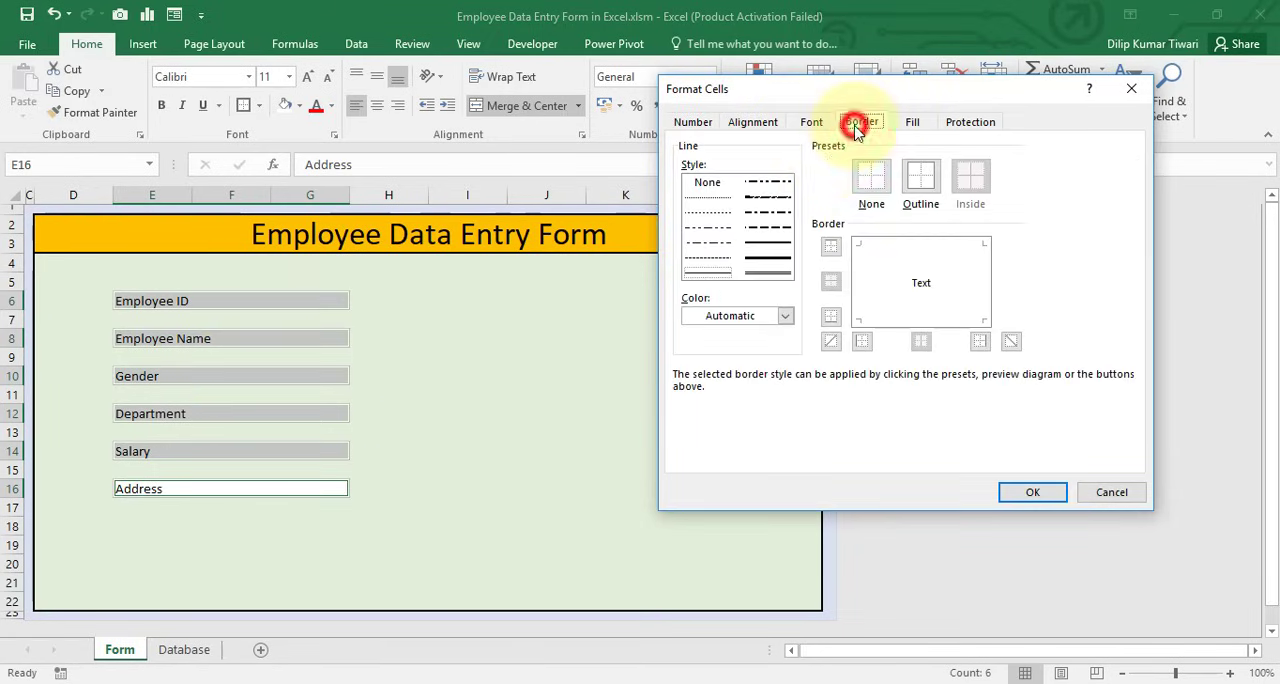
left_click(780, 252)
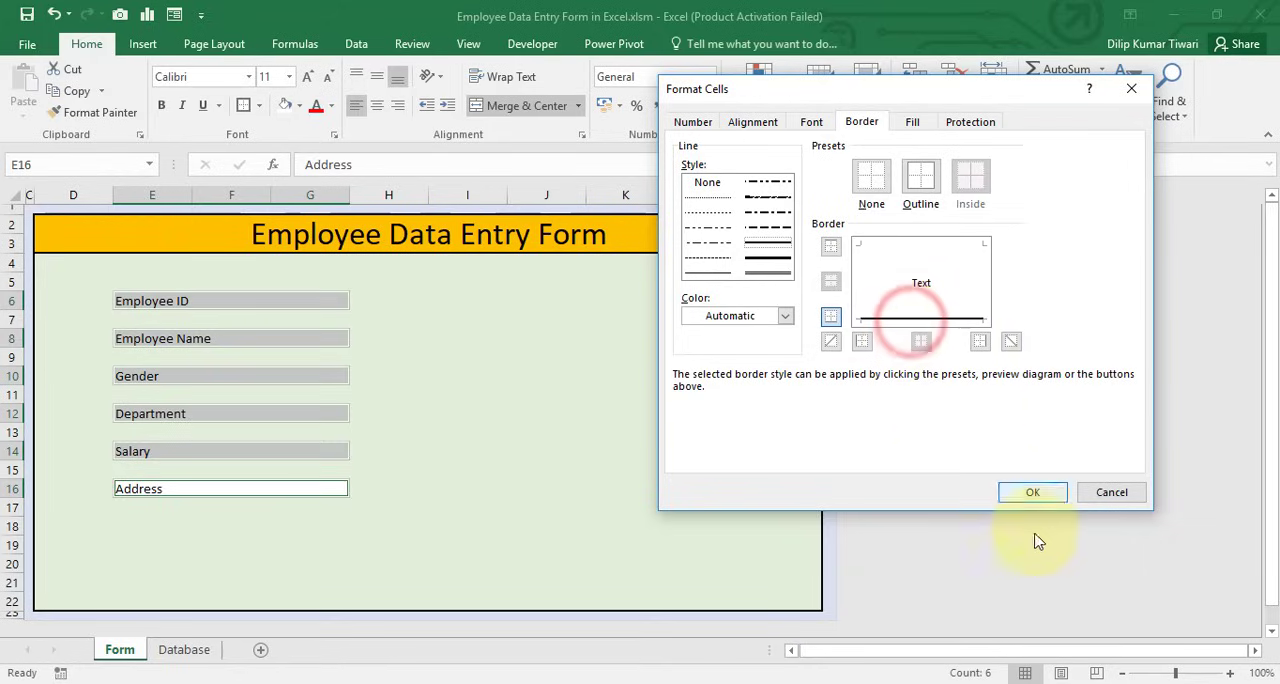
left_click(1027, 495)
left_click(702, 432)
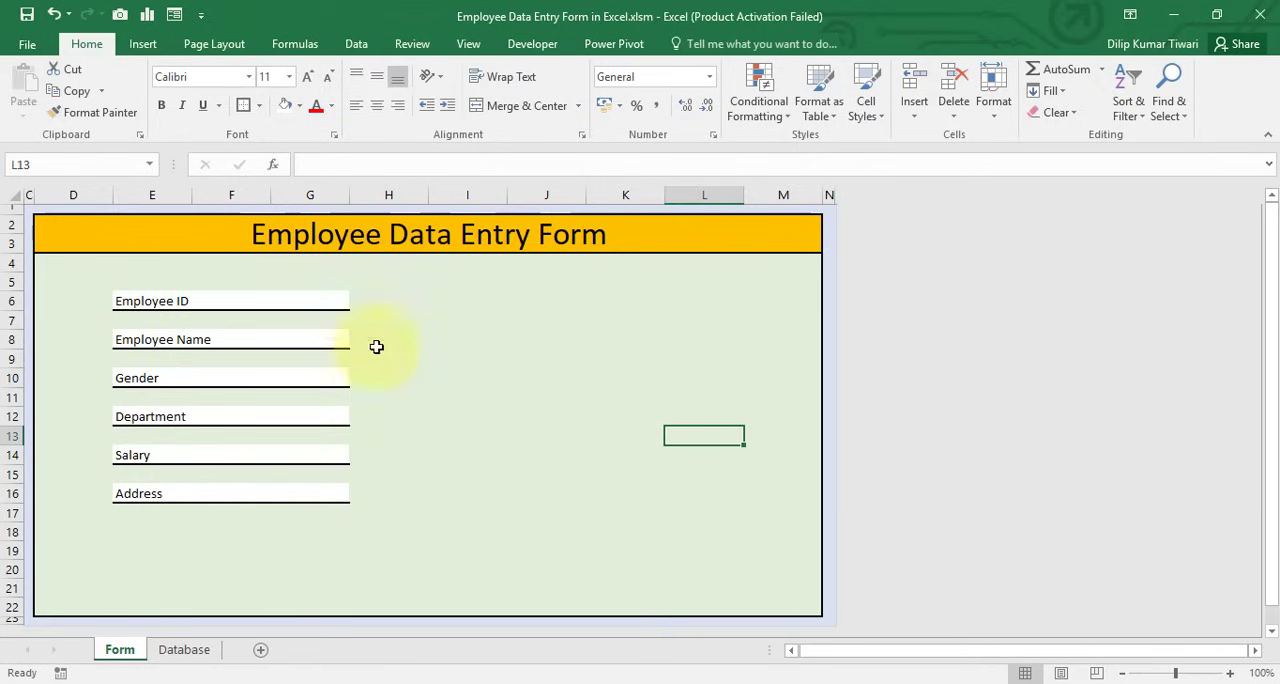
Narrow column H into a slim gap between the labels and the entry area
left_click(412, 301)
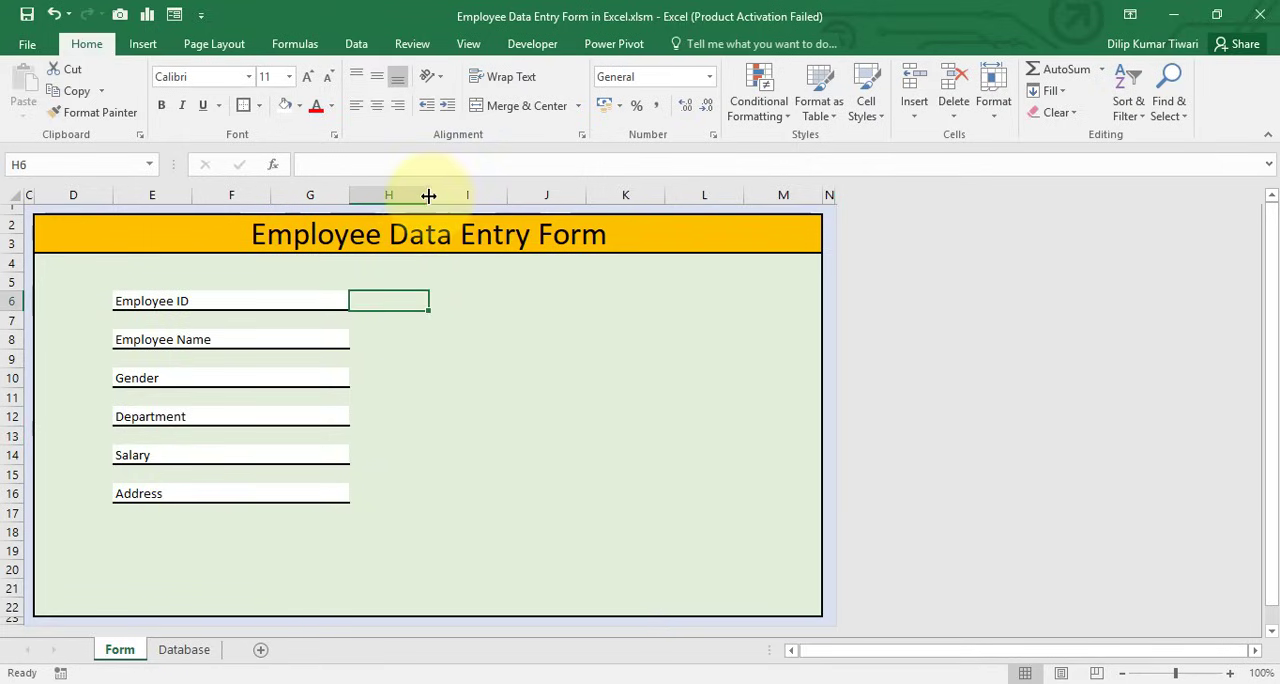
left_click_drag(431, 194, 373, 177)
left_click(410, 316)
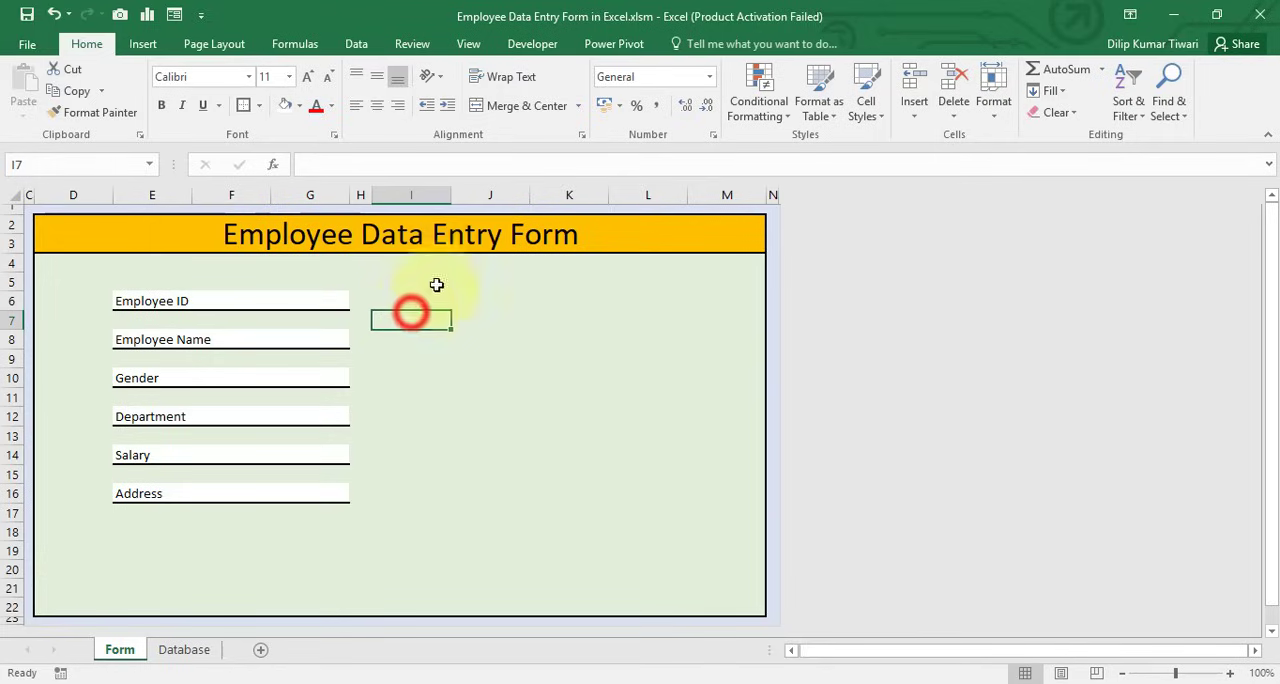
Merge and center cells I6:L6 beside Employee ID and fill them white
left_click(420, 298)
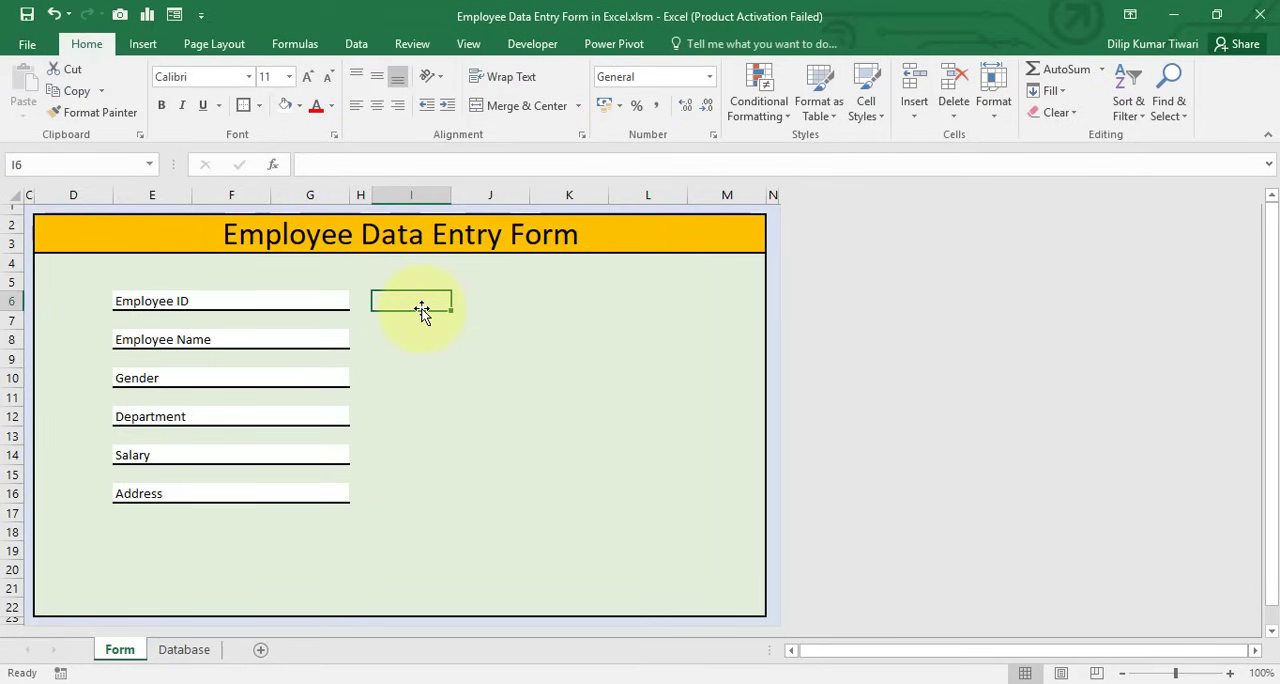
left_click(635, 303, "shift")
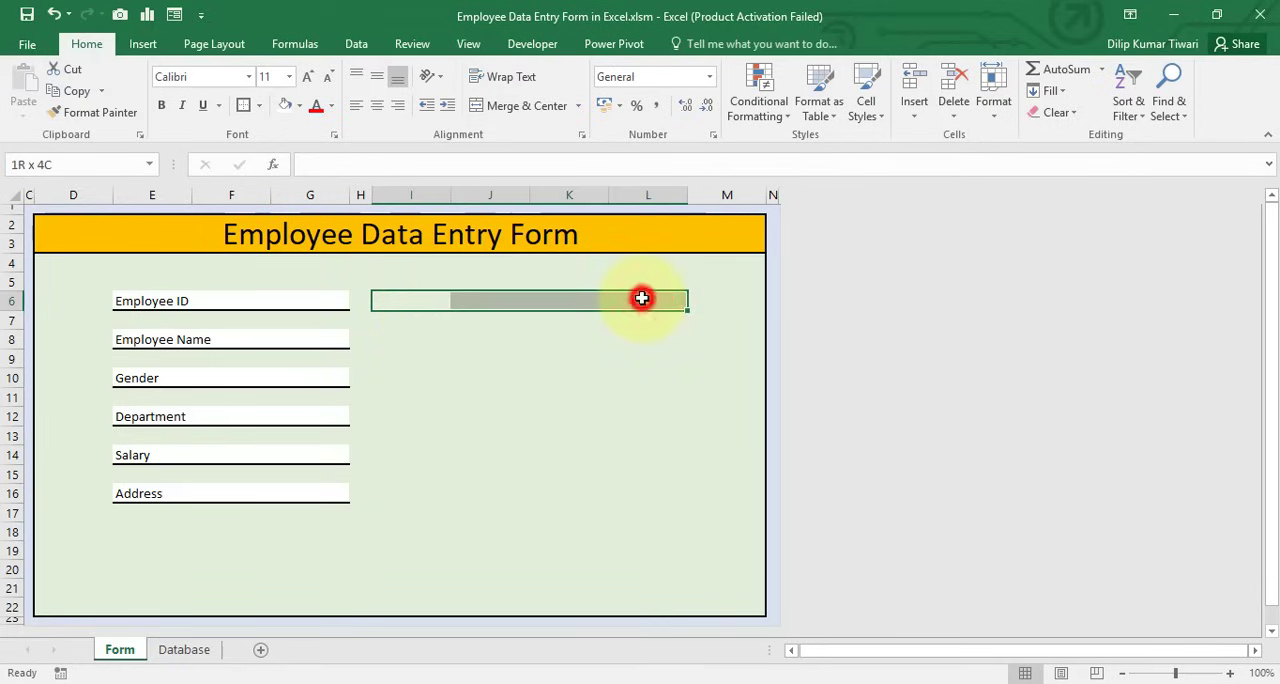
left_click(478, 110)
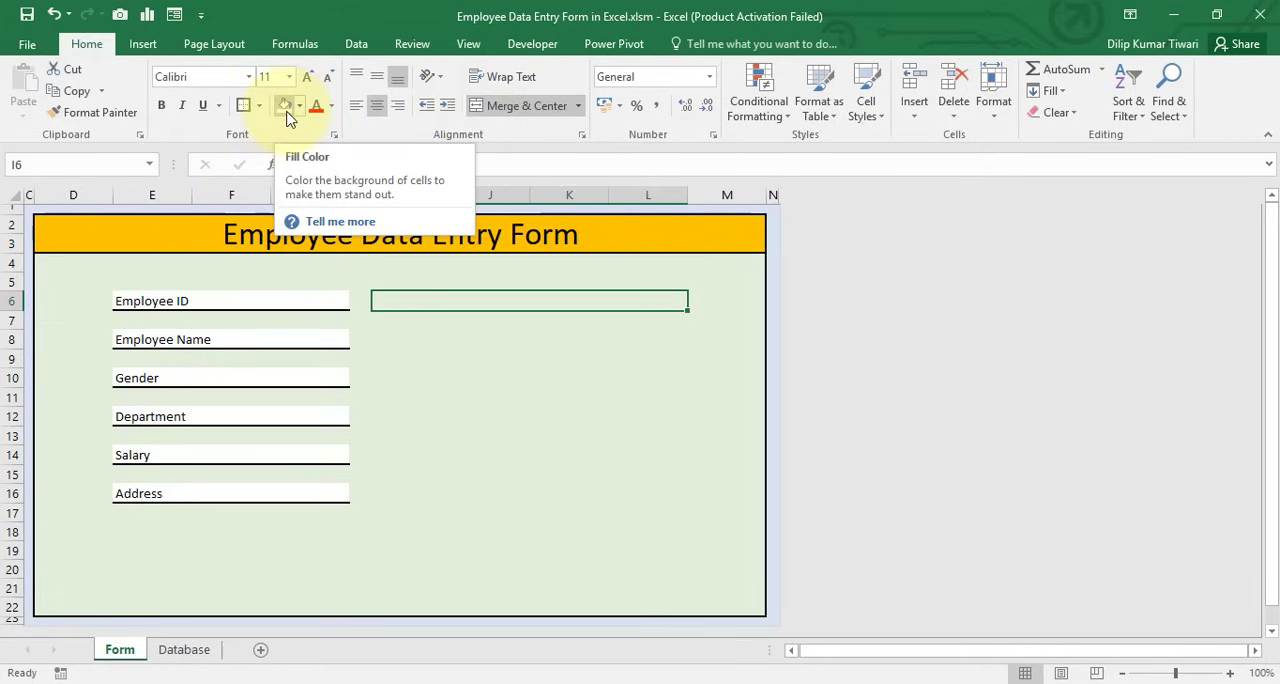
left_click(285, 106)
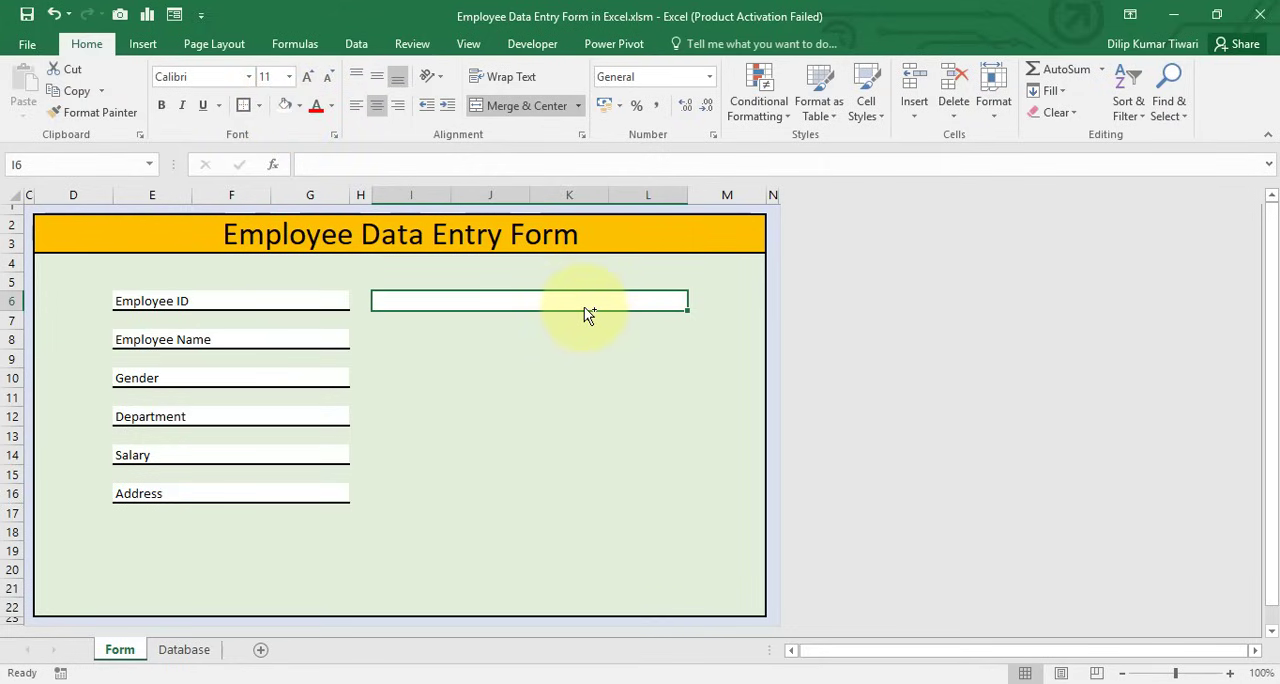
Apply medium solid bottom and right borders to the merged Employee ID entry box at I6
key("ctrl+1")
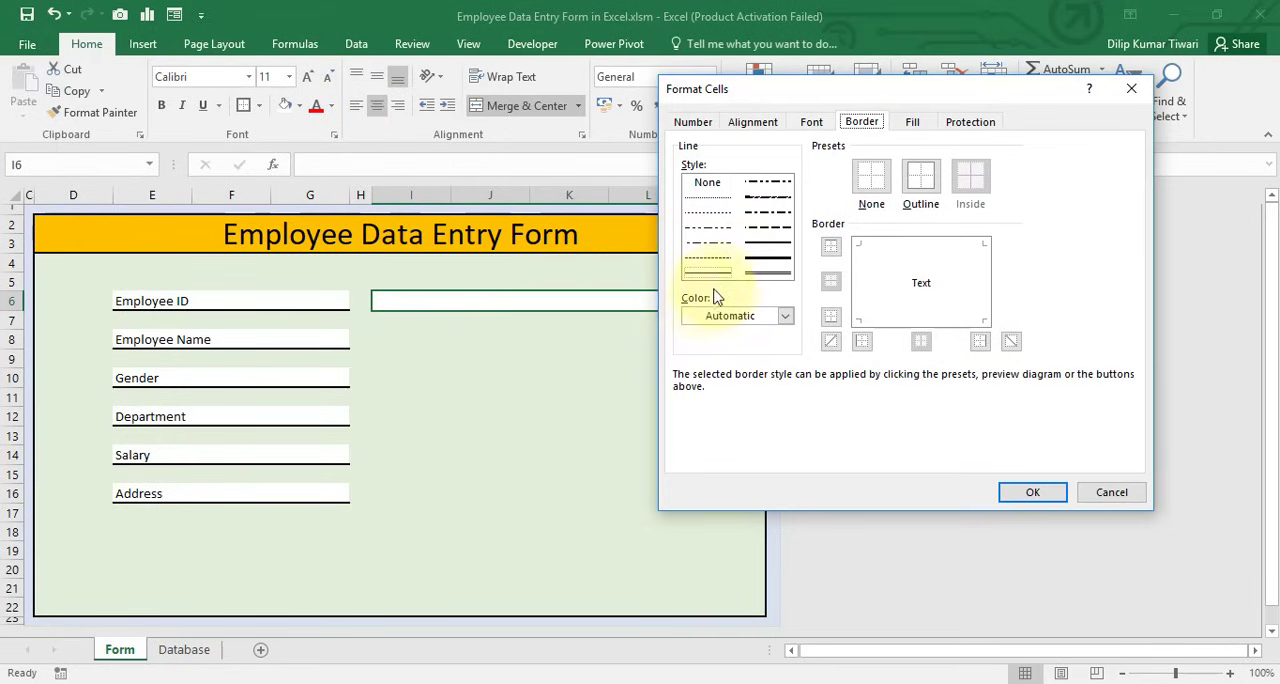
left_click(770, 255)
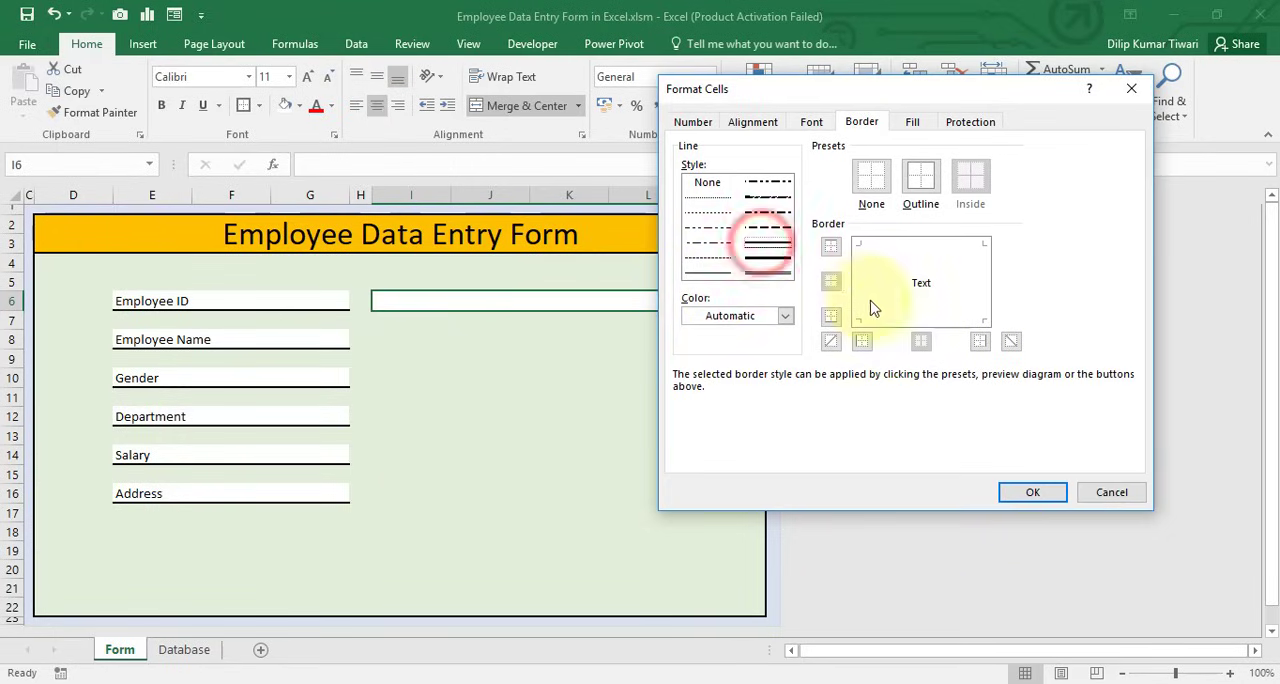
left_click(985, 295)
left_click(1033, 492)
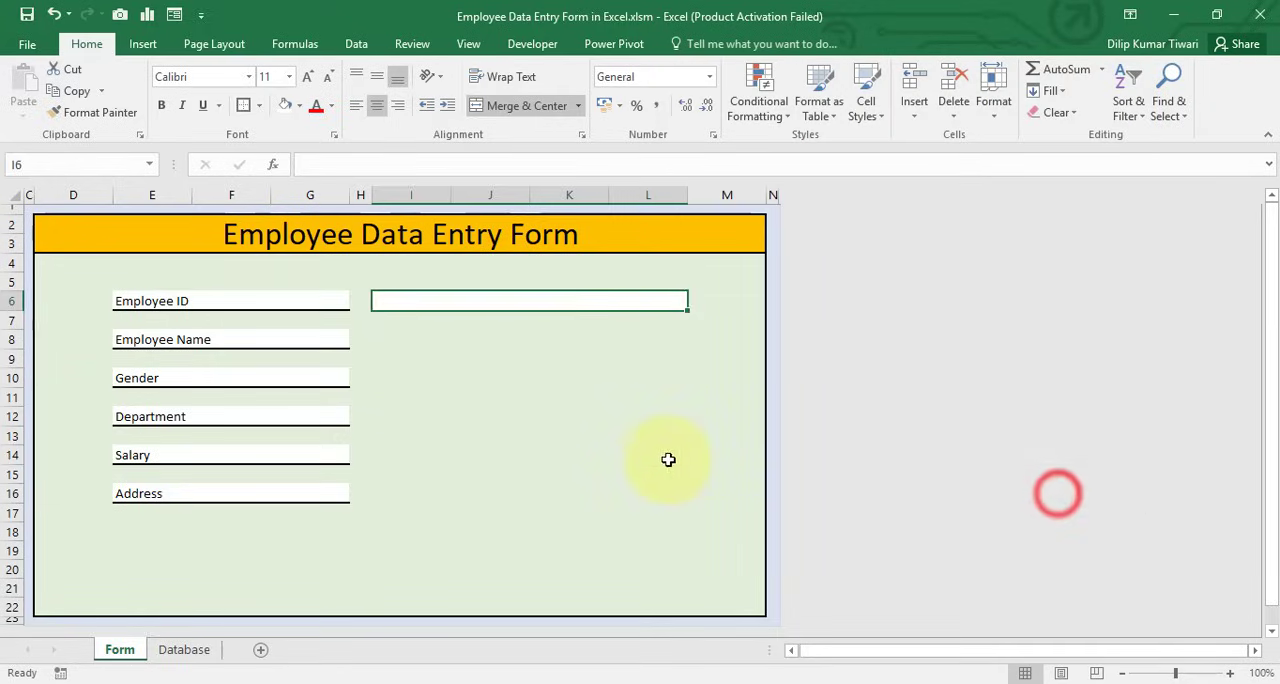
left_click(662, 458)
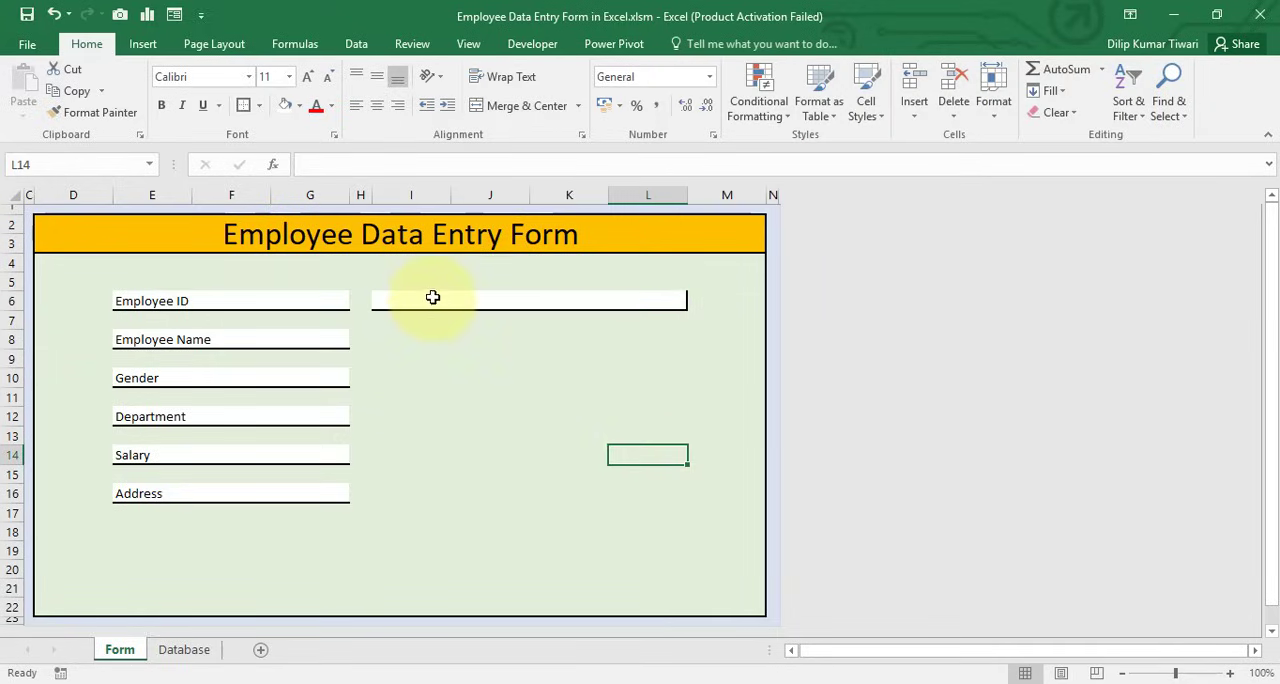
Left-align the contents of the Employee ID entry box at I6
left_click(579, 295)
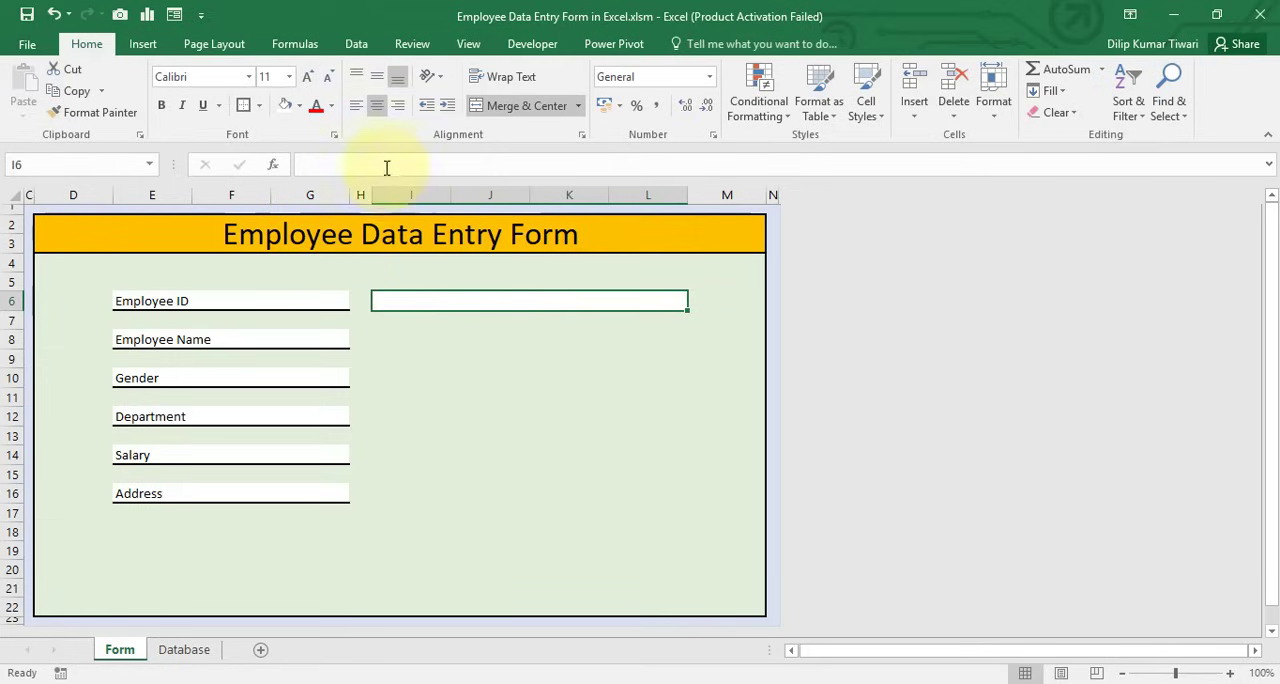
left_click(359, 112)
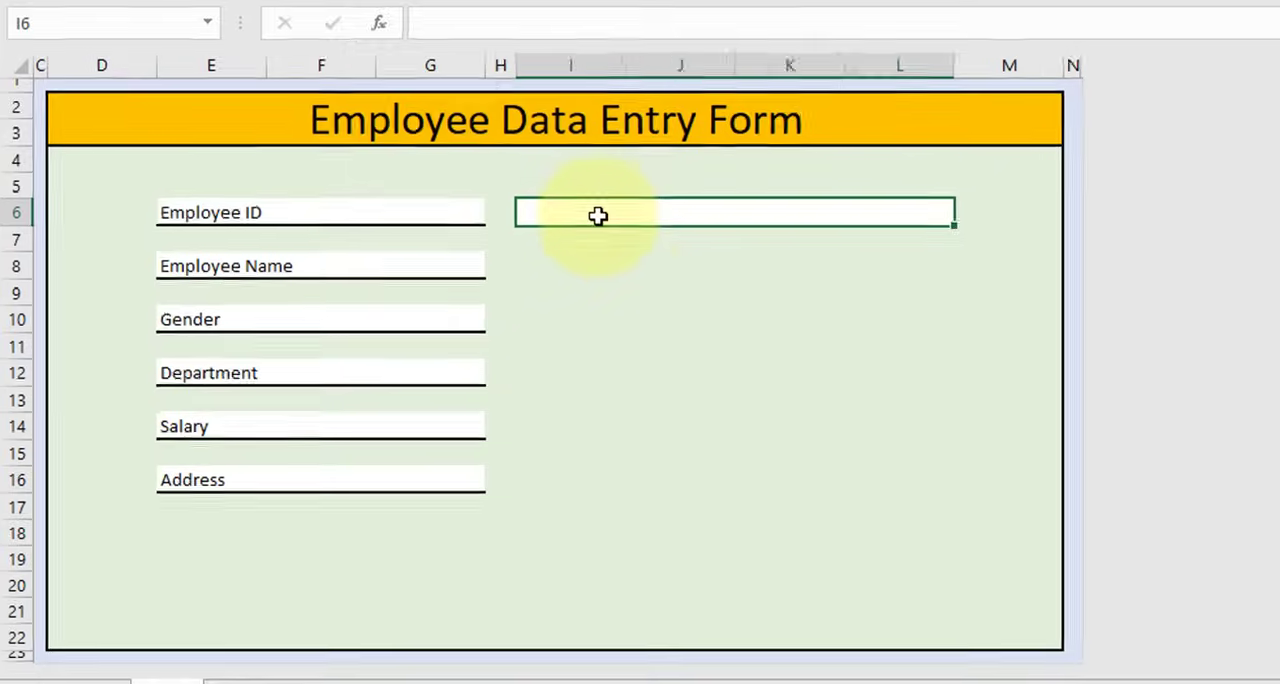
left_click(437, 343)
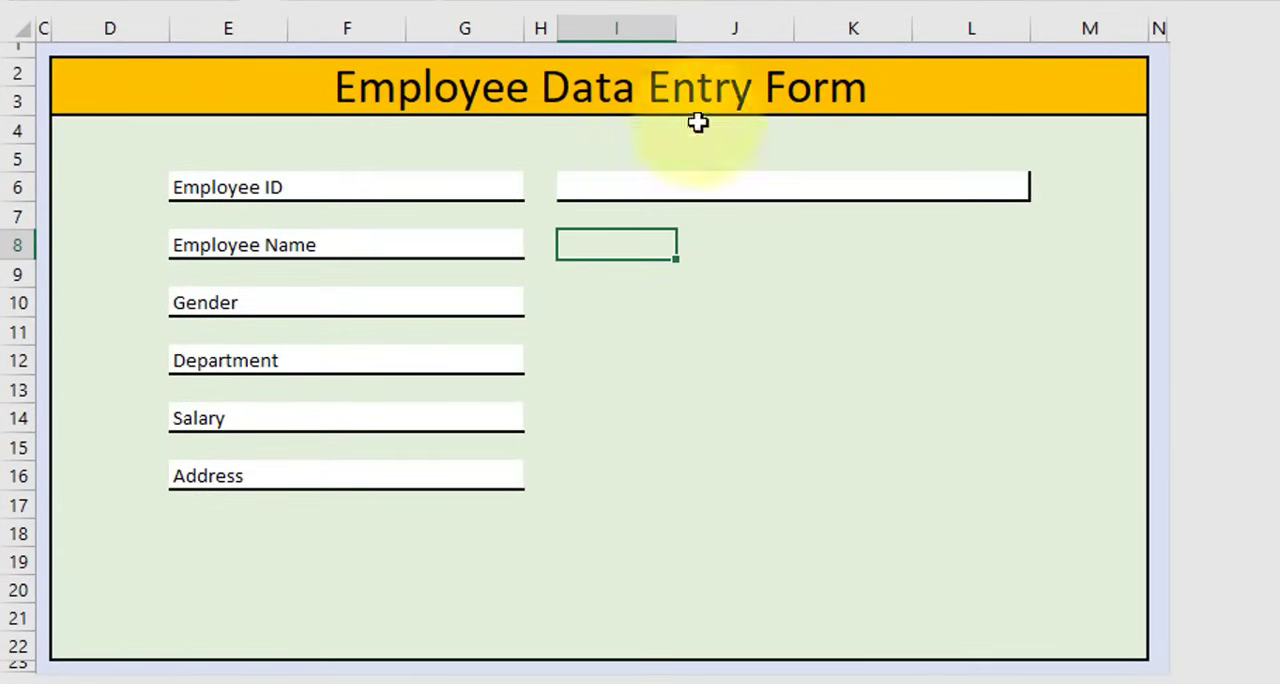
Copy the Employee ID entry box at I6 to I8, I10, I12, I14 and I16 beside the remaining field labels
left_click(675, 191)
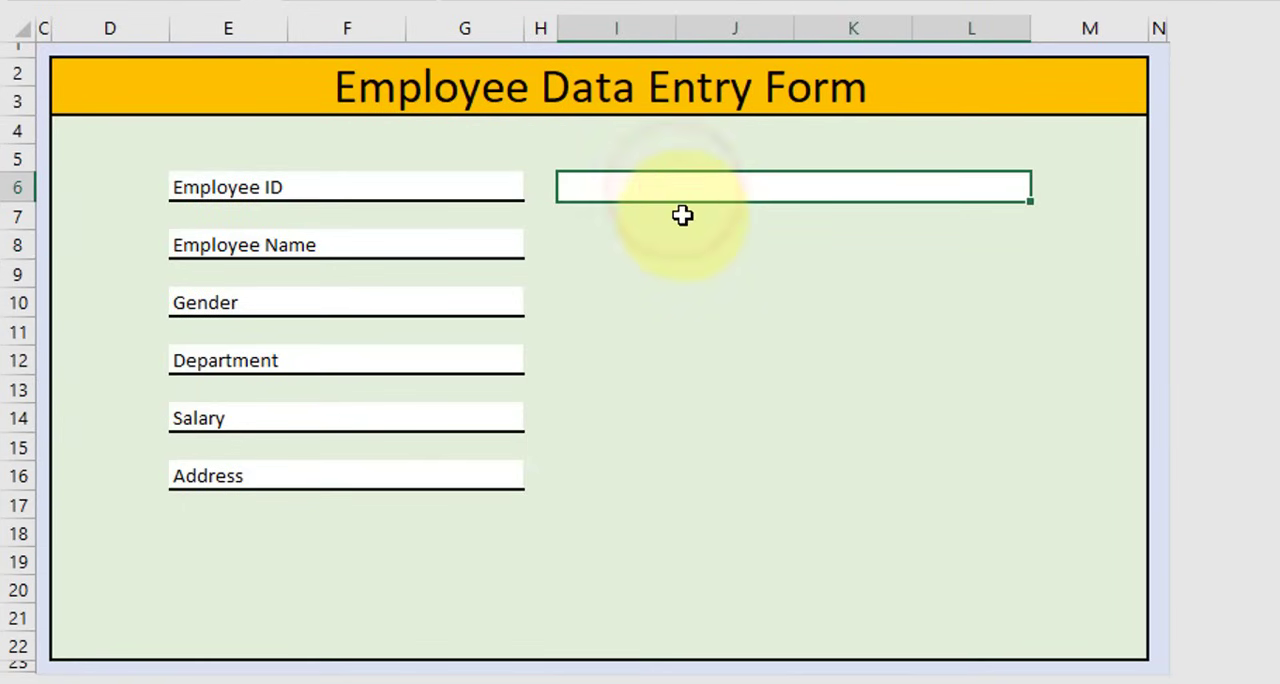
key("ctrl+c")
left_click(603, 249)
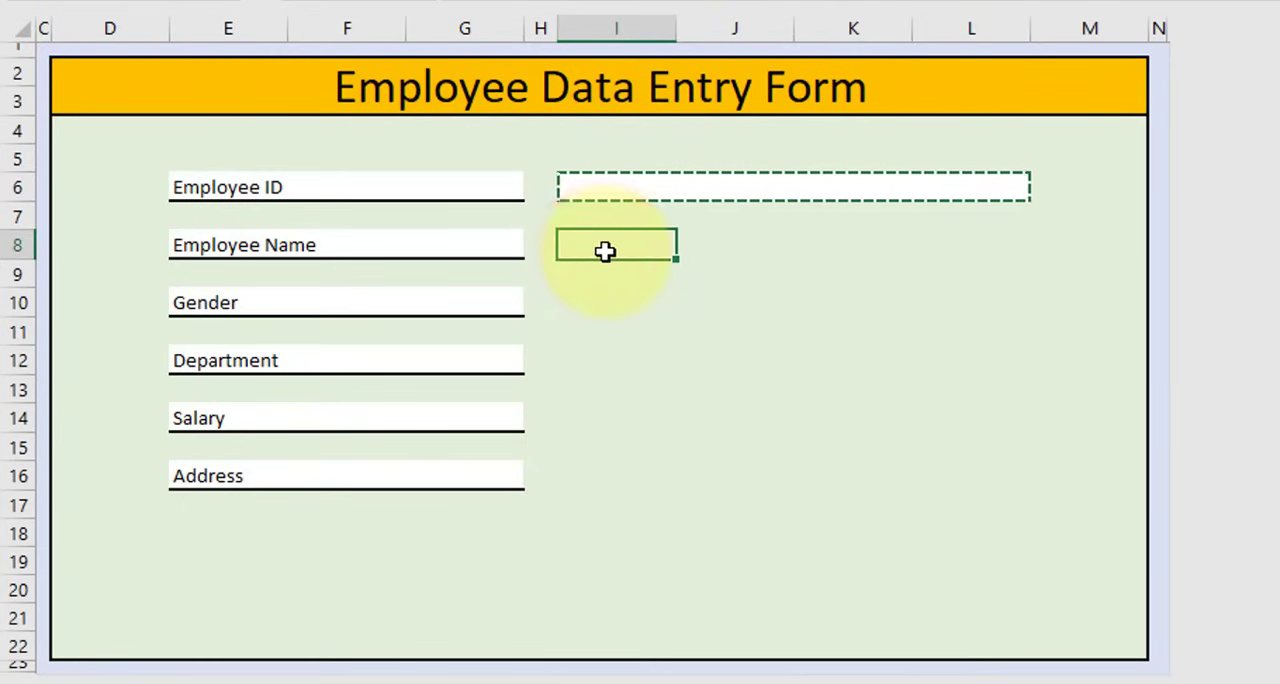
key("ctrl+v")
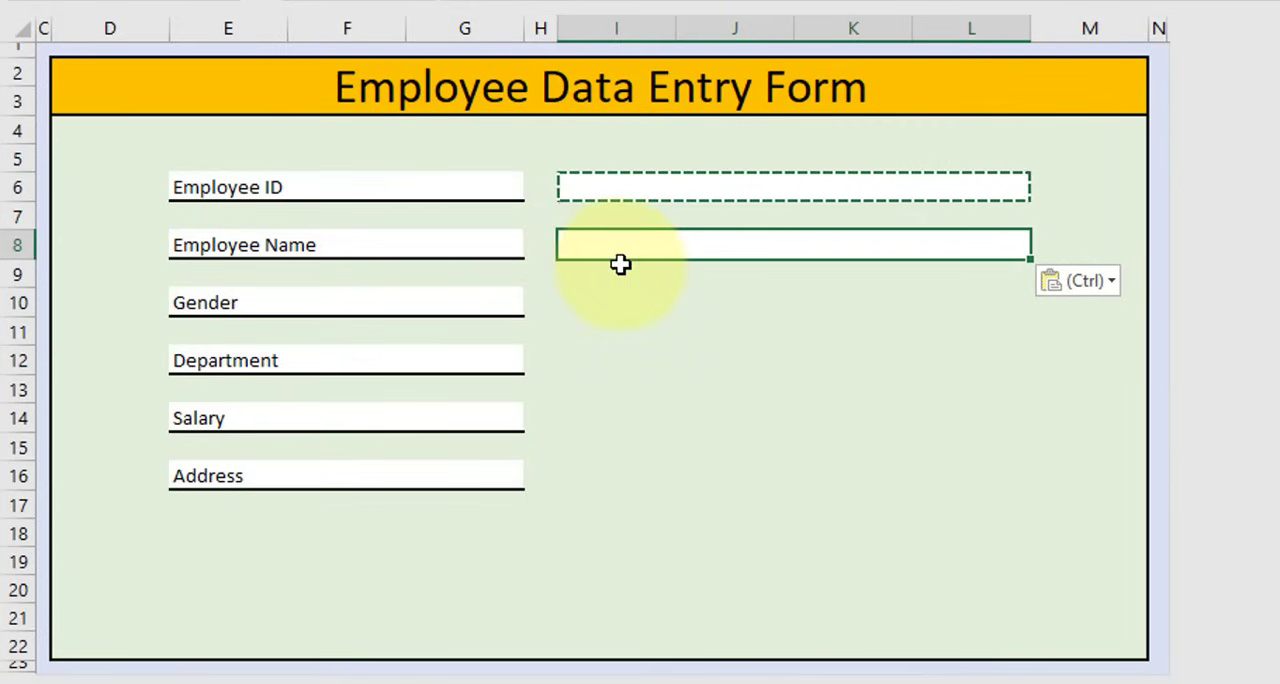
left_click(600, 309)
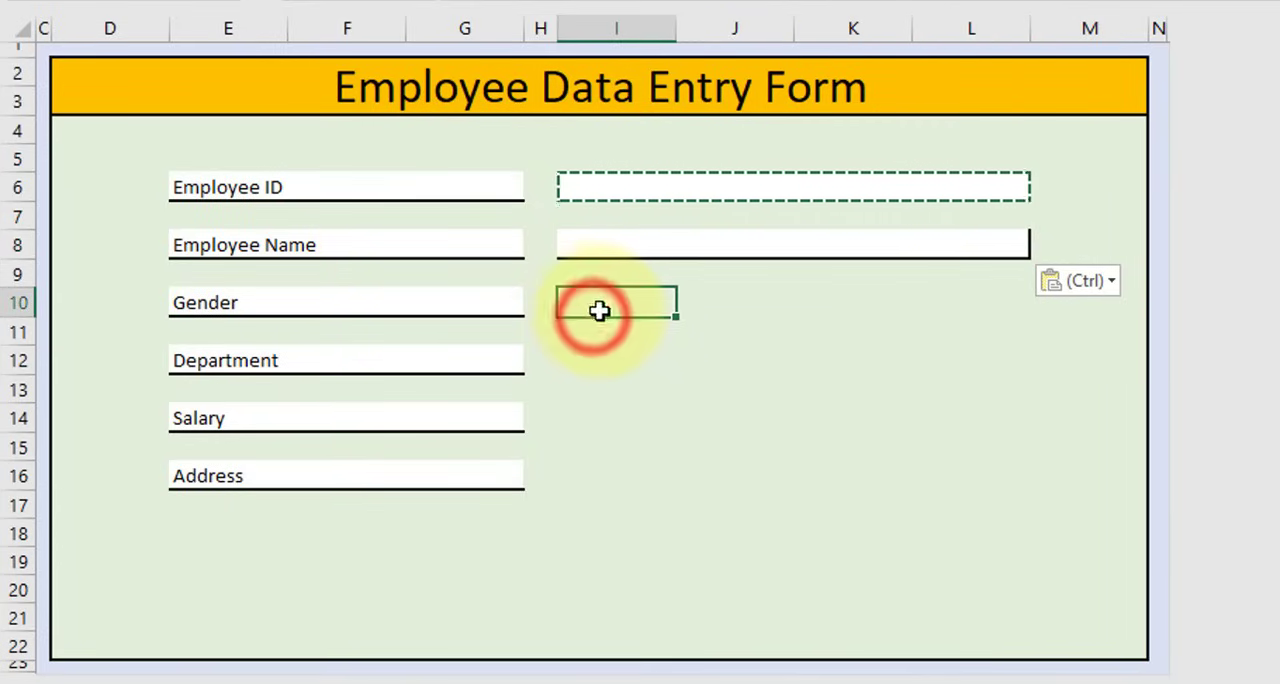
key("ctrl+v")
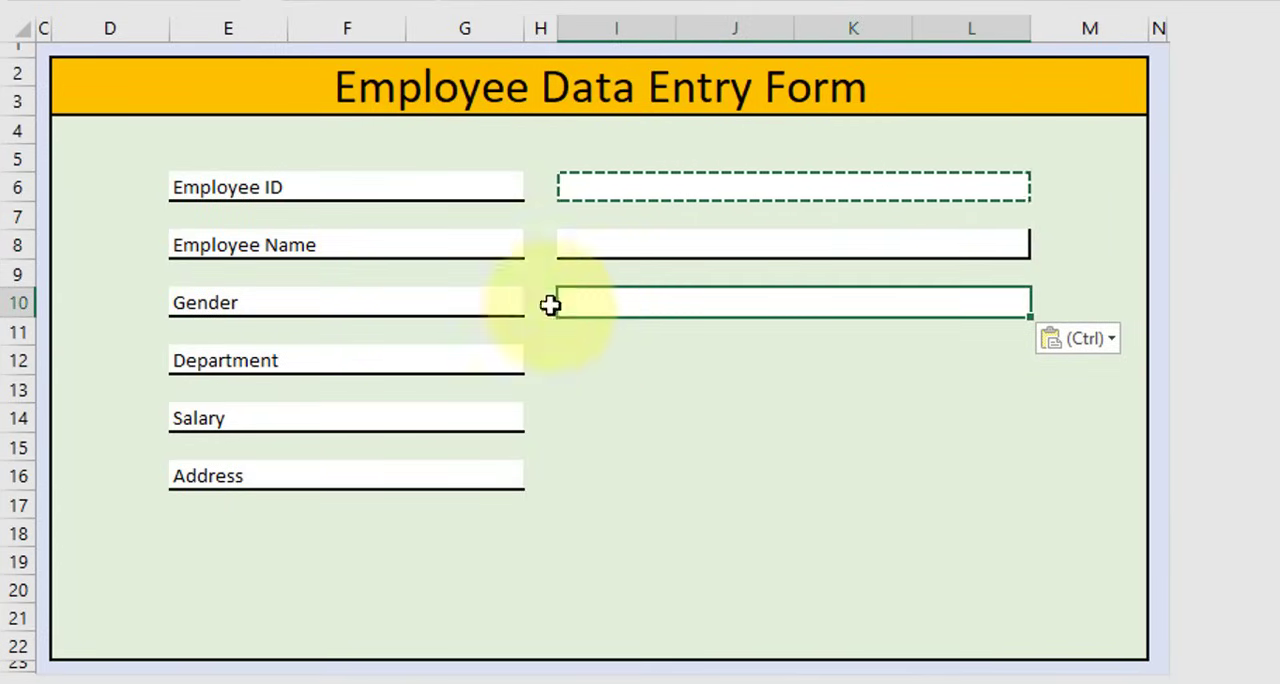
left_click(579, 365)
key("ctrl+v")
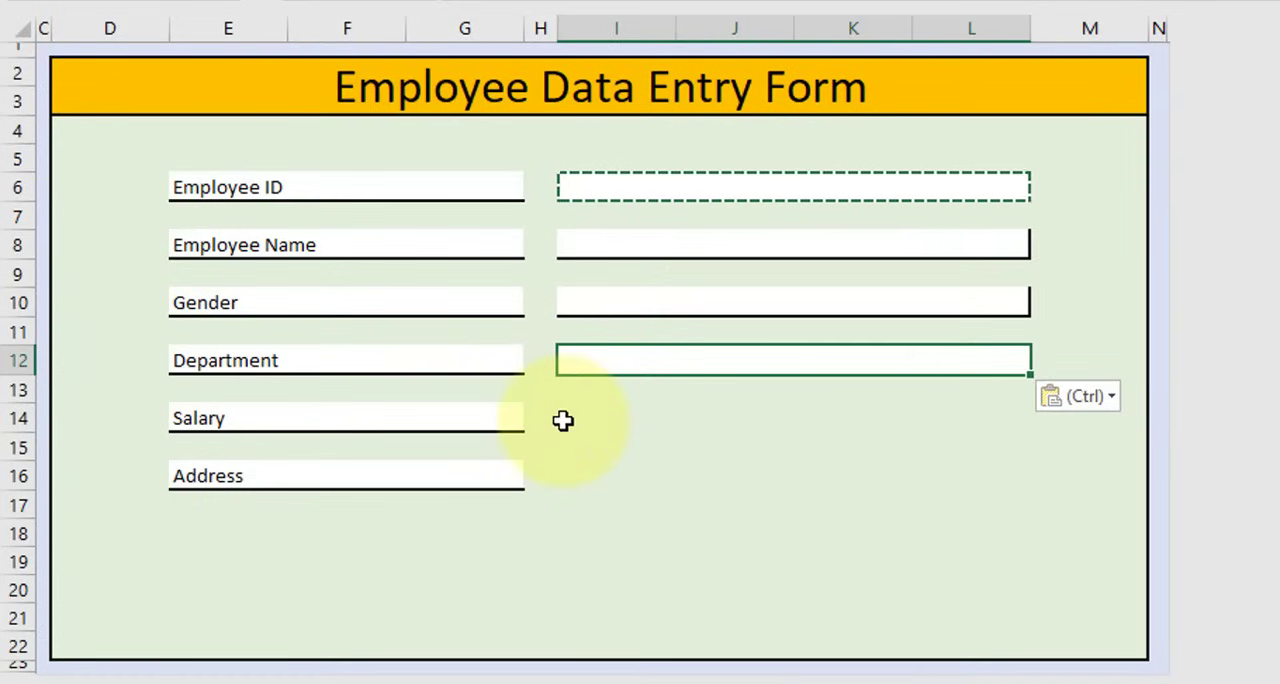
left_click(565, 420)
key("ctrl+v")
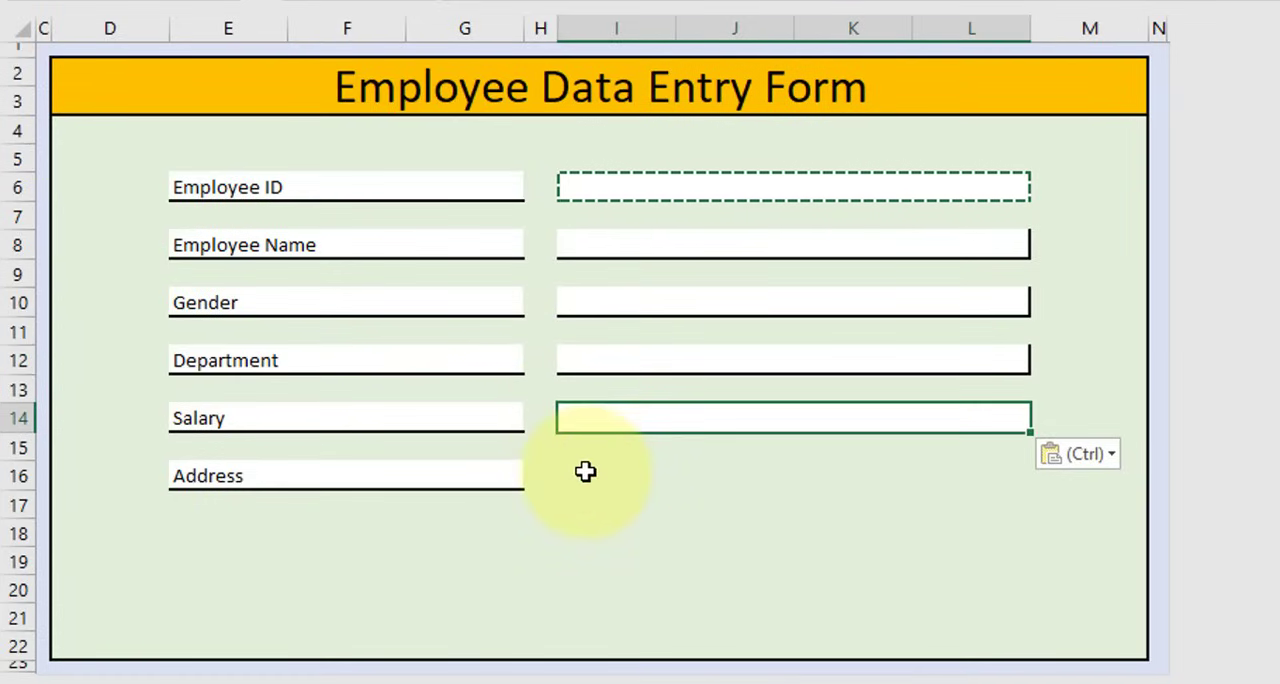
left_click(585, 471)
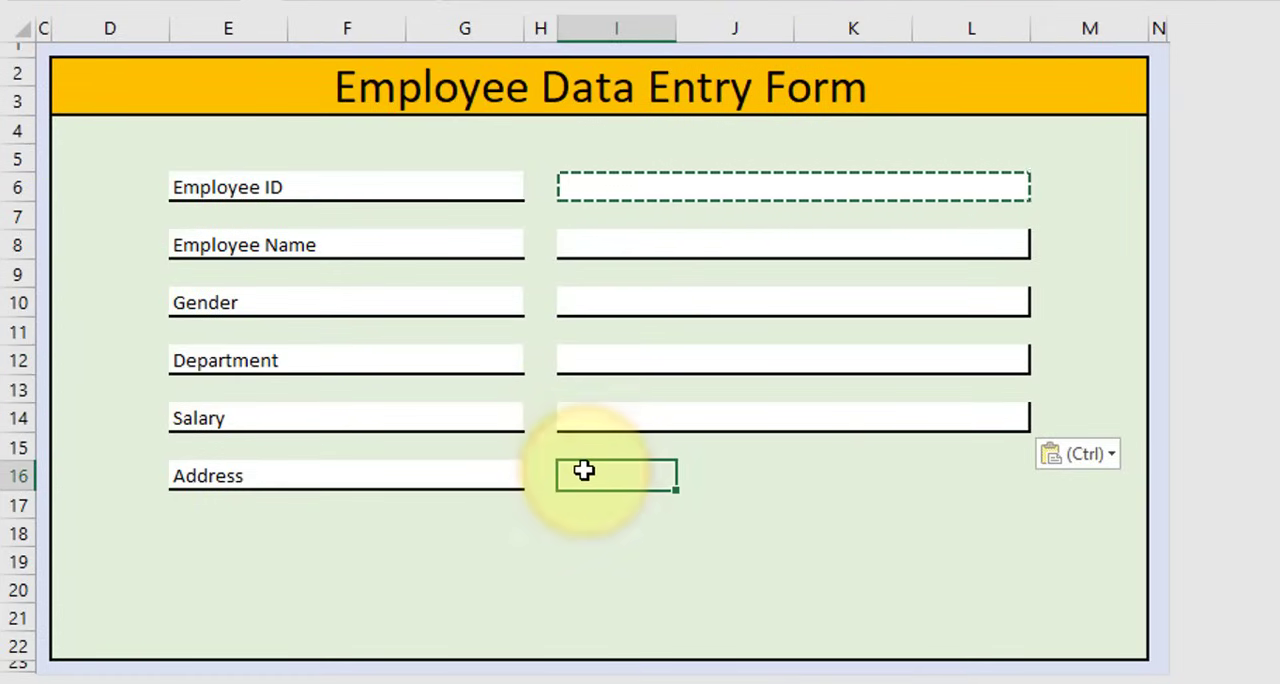
key("ctrl+v")
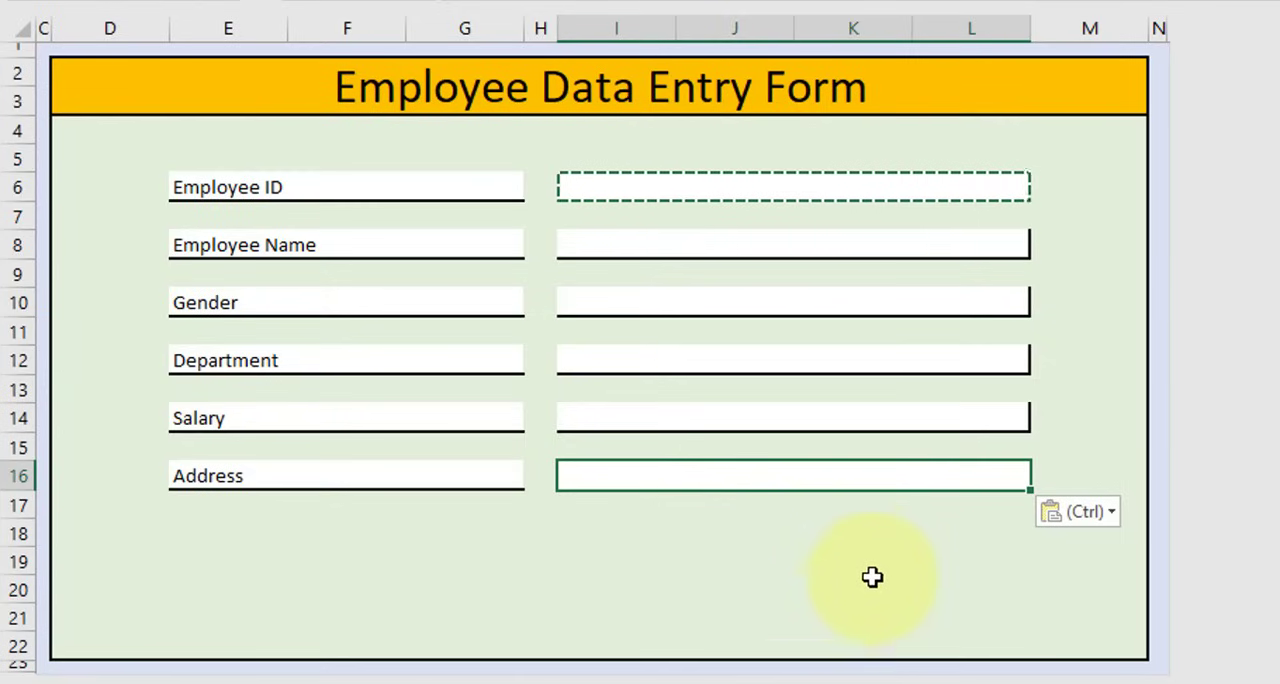
Merge and center cells I16:L19 into one taller entry box beside Address
left_click(988, 550, "shift")
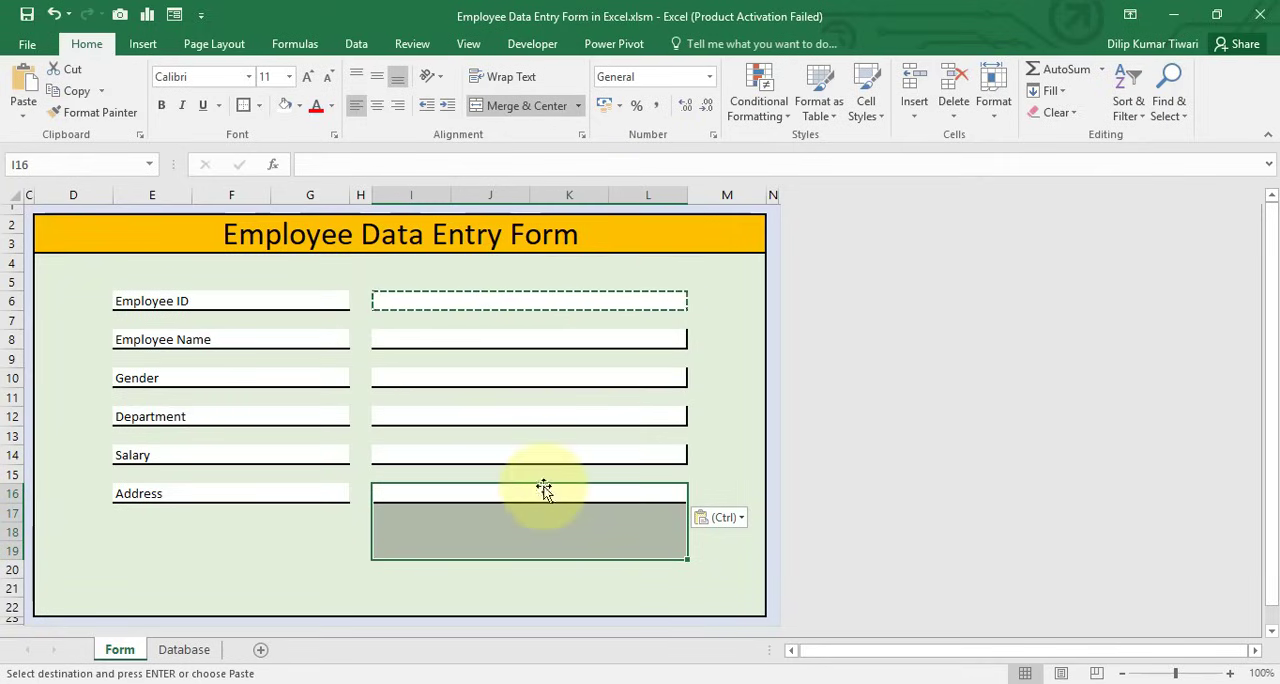
left_click(481, 110)
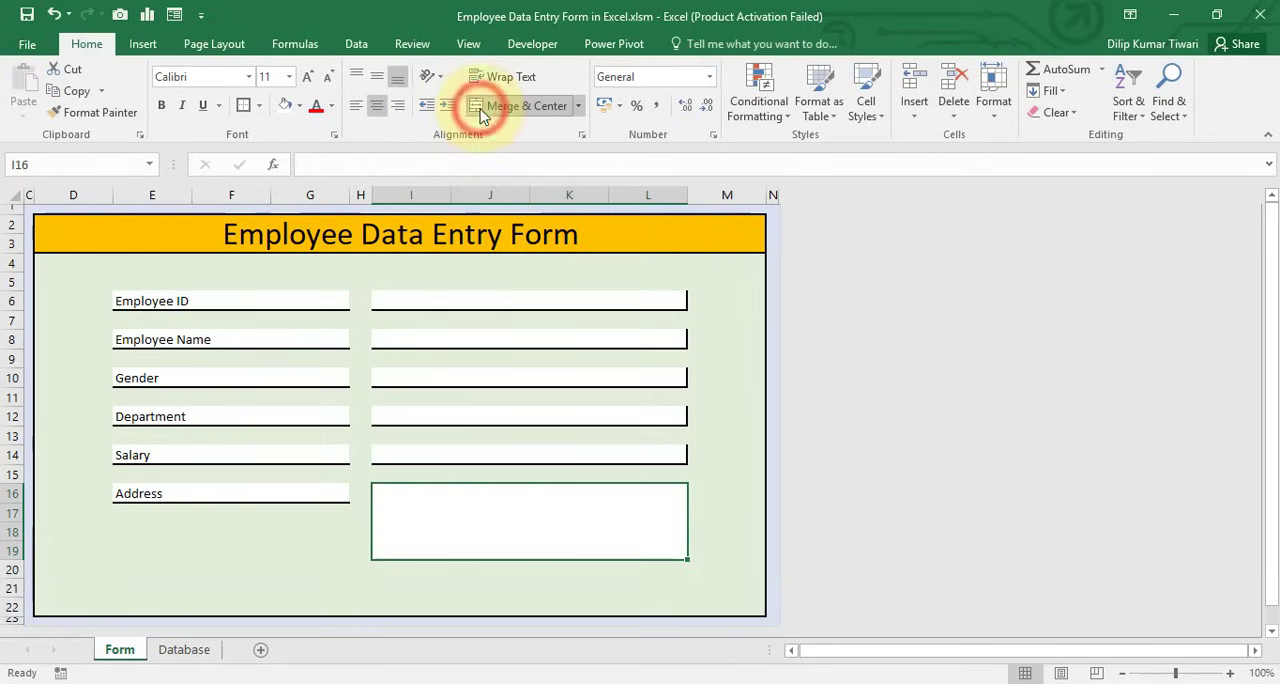
left_click(445, 524)
left_click(724, 511)
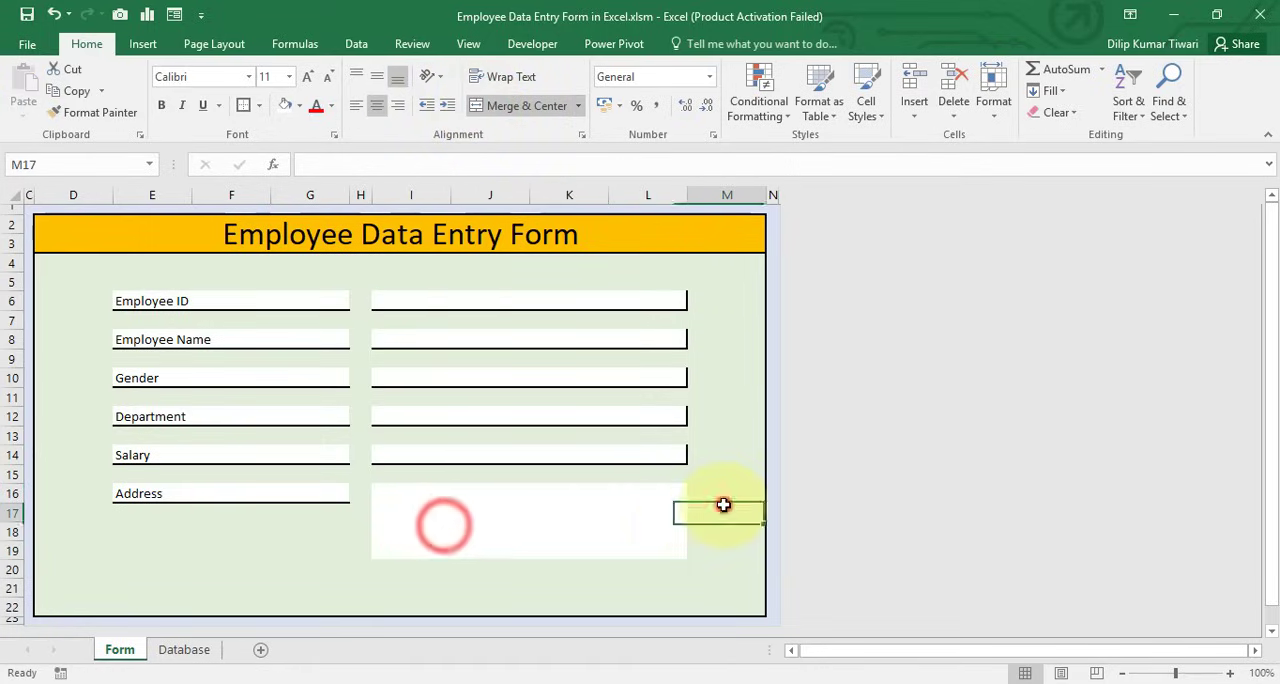
Apply medium solid bottom and right borders to the merged Address entry box at I16
left_click(591, 512)
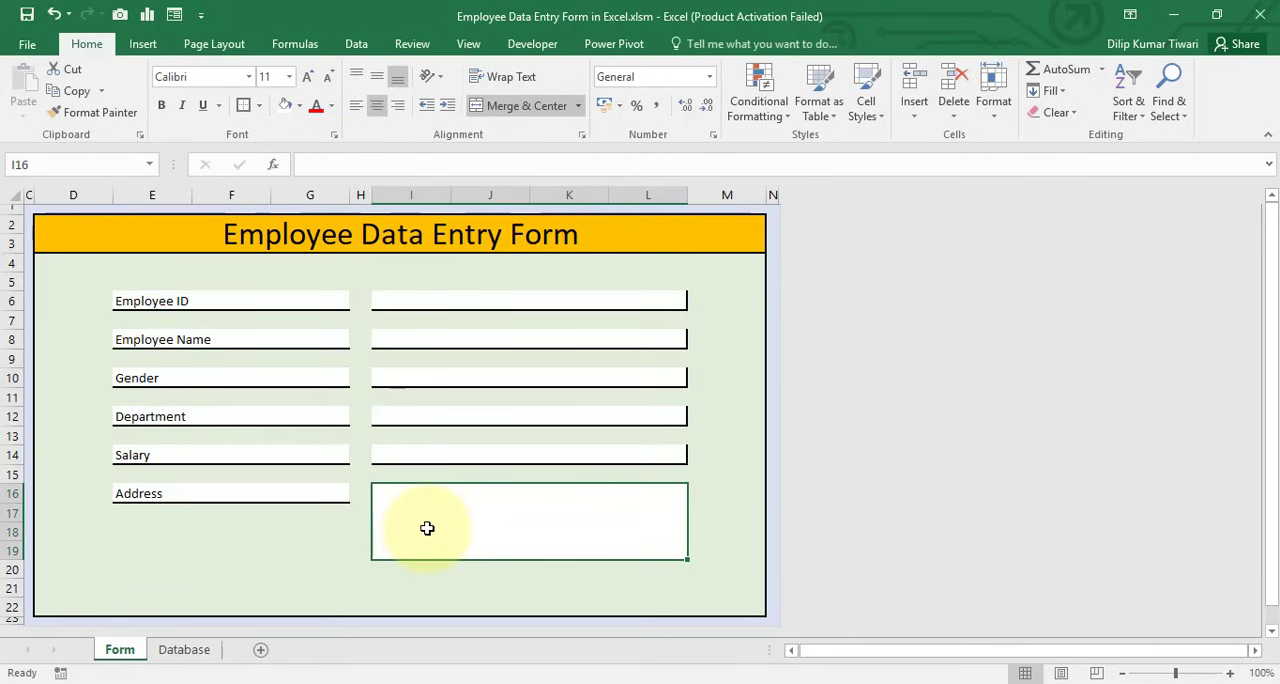
key("ctrl+1")
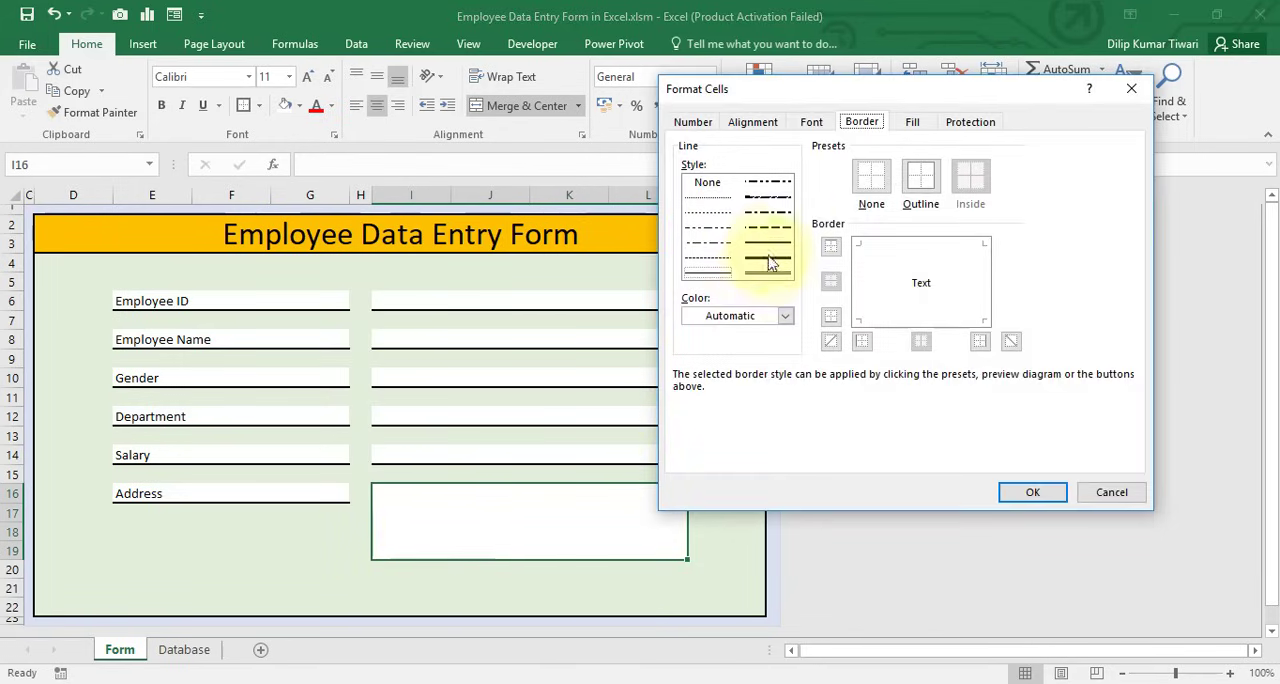
left_click(769, 244)
left_click(900, 320)
left_click(984, 292)
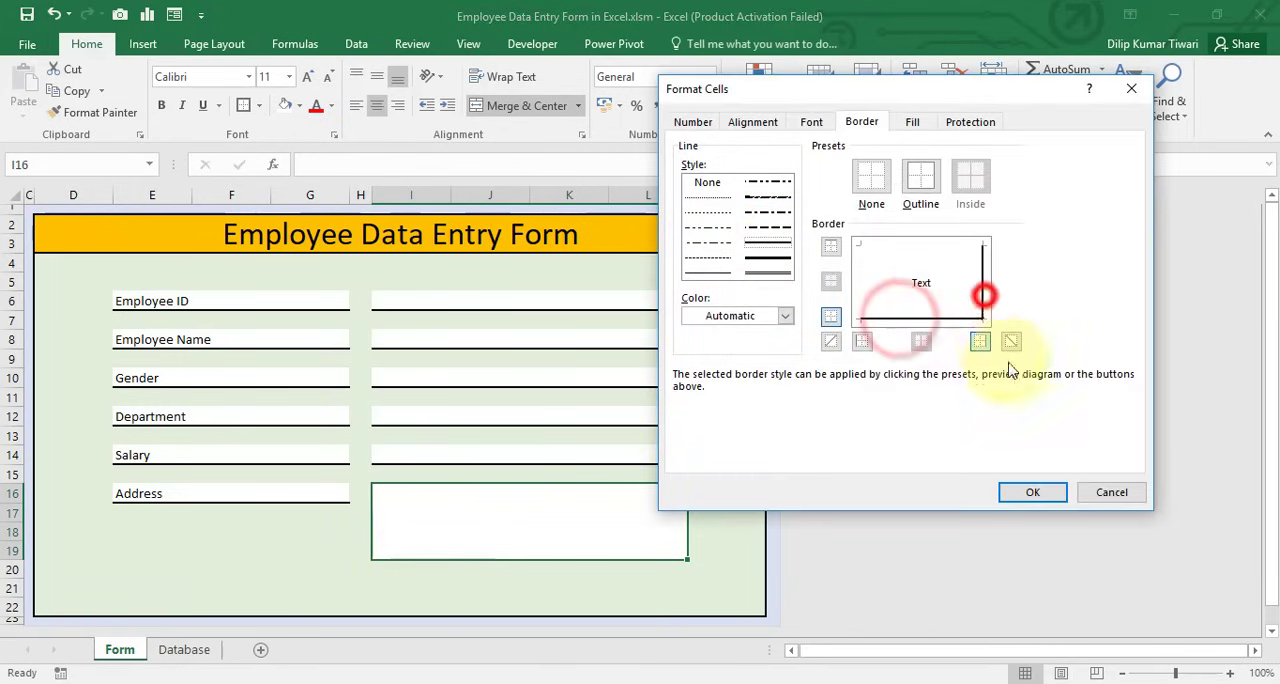
left_click(1034, 495)
left_click(748, 514)
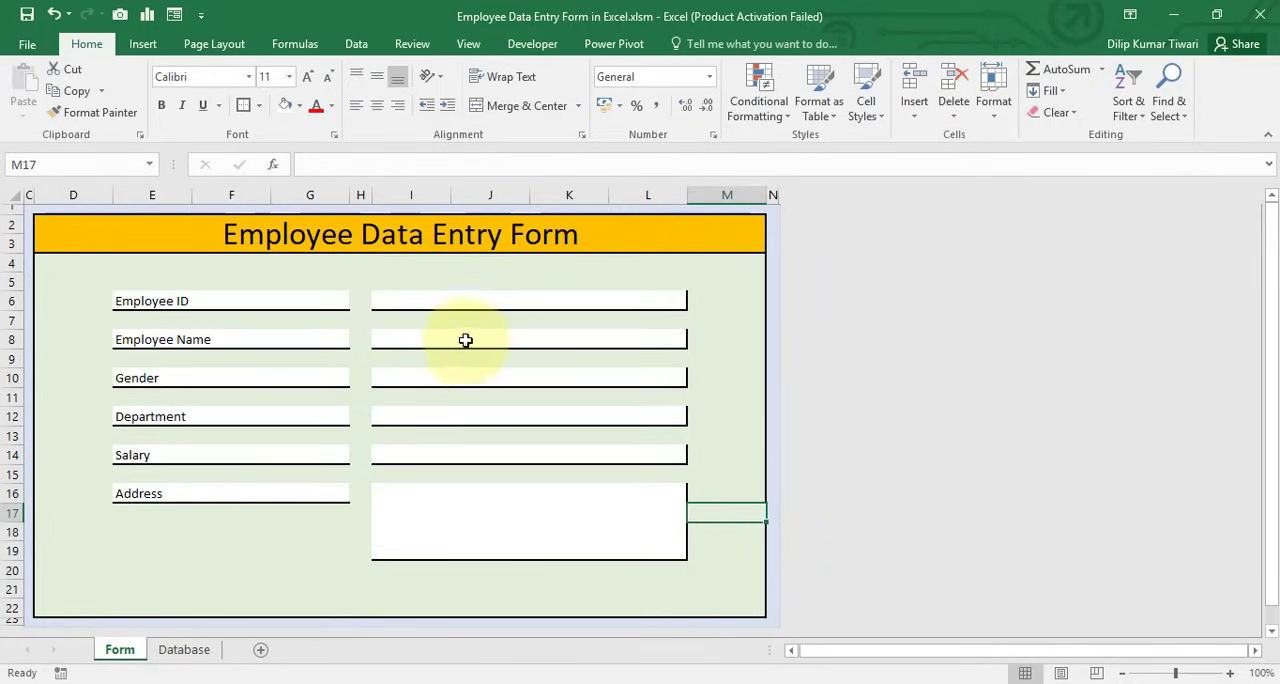
Add list data validation to the Gender entry box at I10 with the source Female,Male
left_click(433, 504)
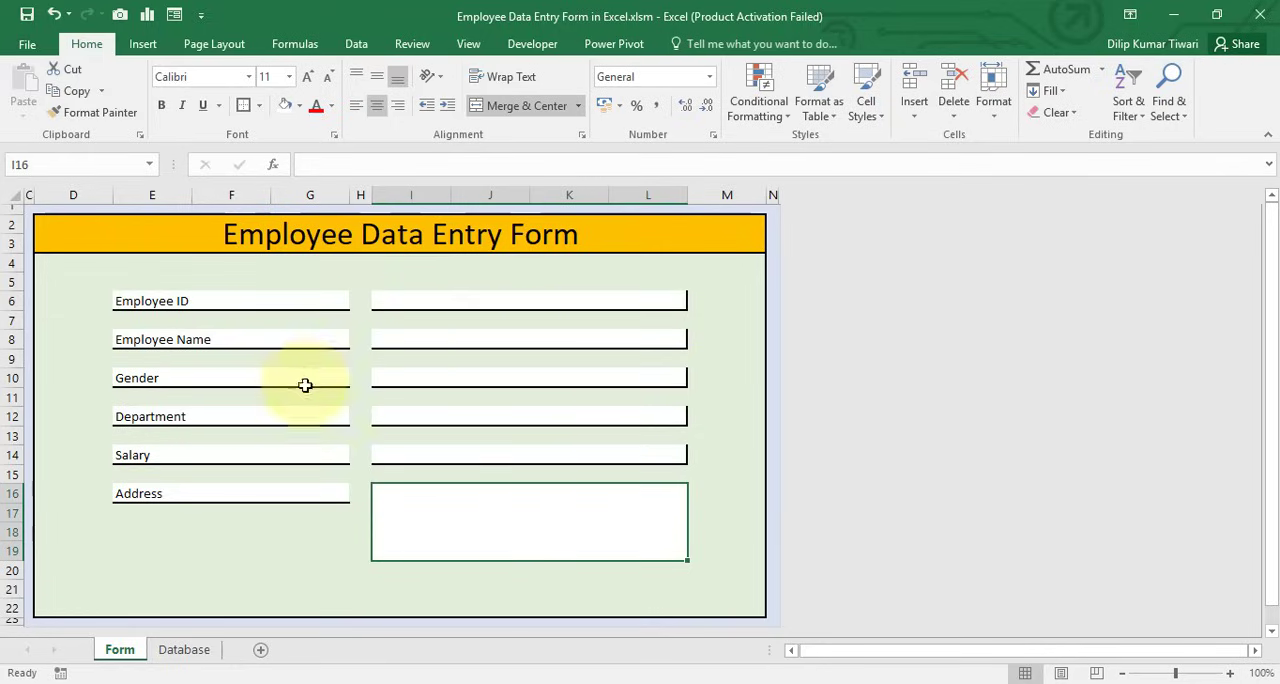
left_click(424, 374)
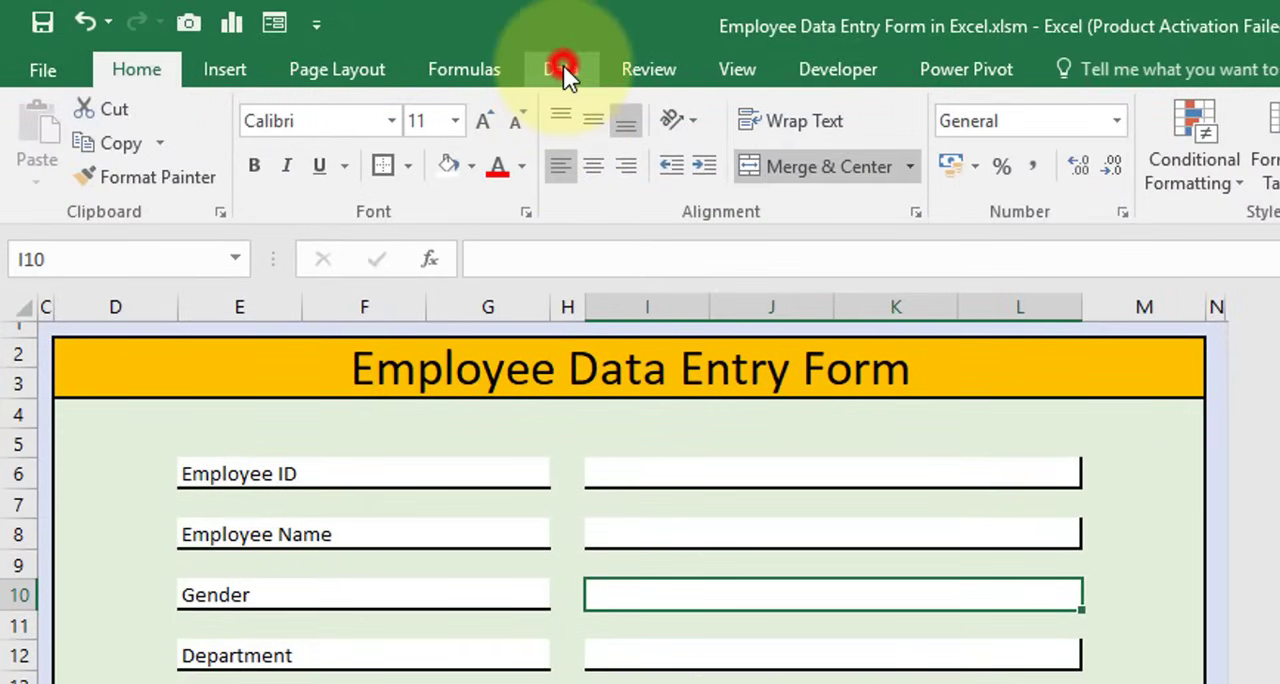
left_click(564, 68)
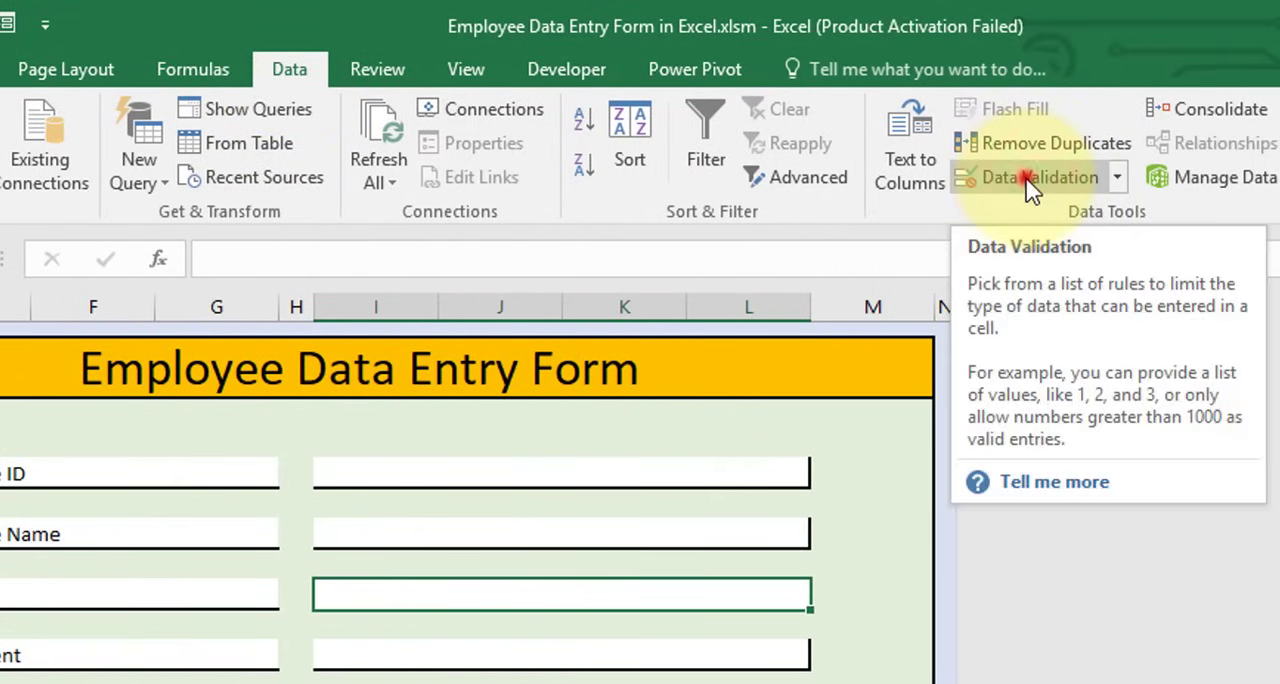
left_click(1030, 180)
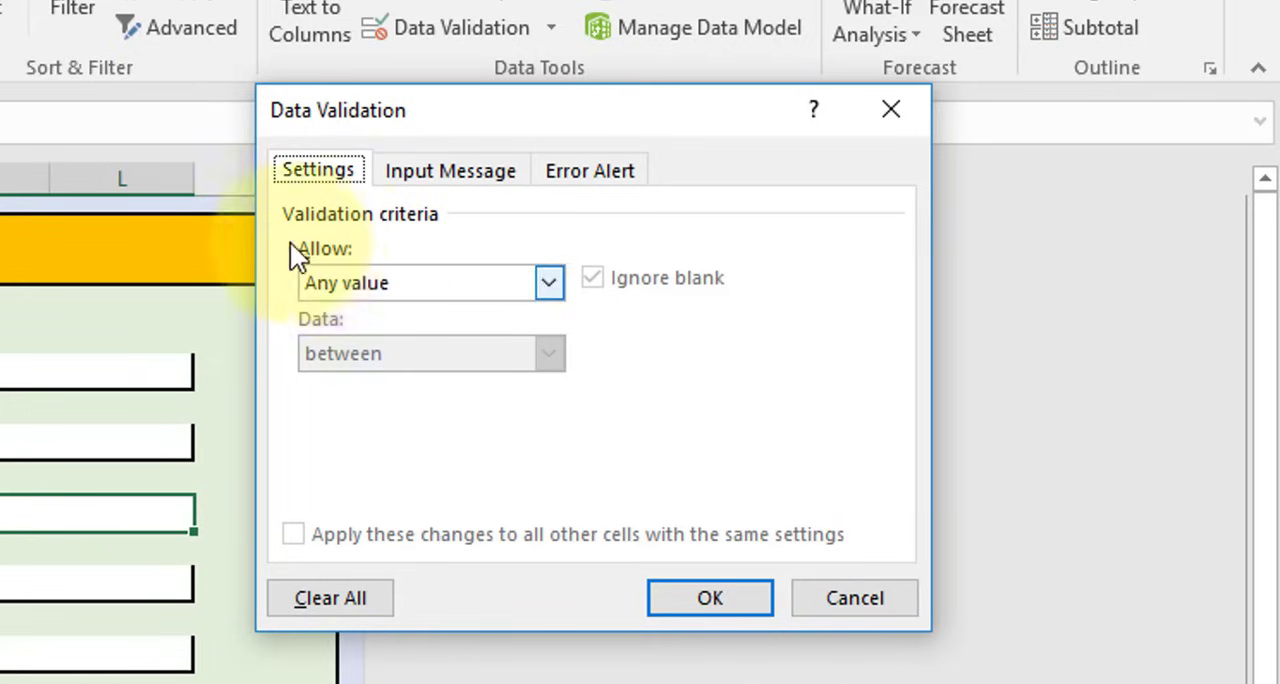
left_click(366, 283)
left_click(335, 378)
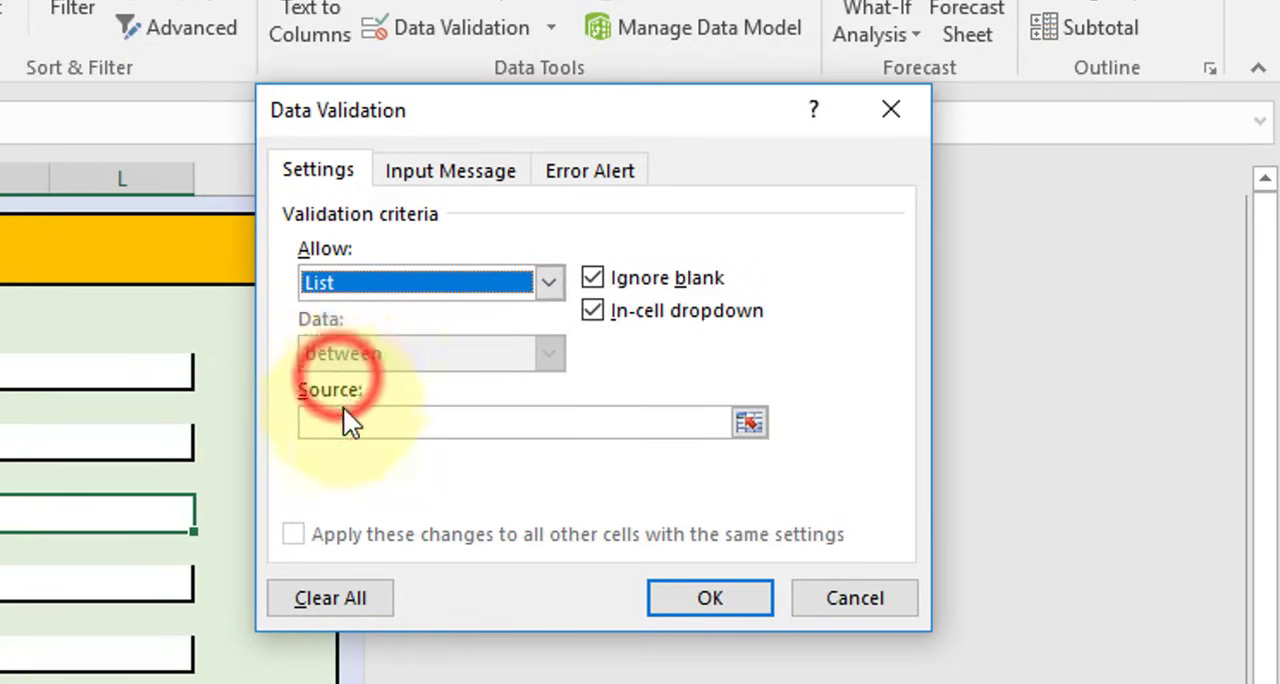
left_click(351, 422)
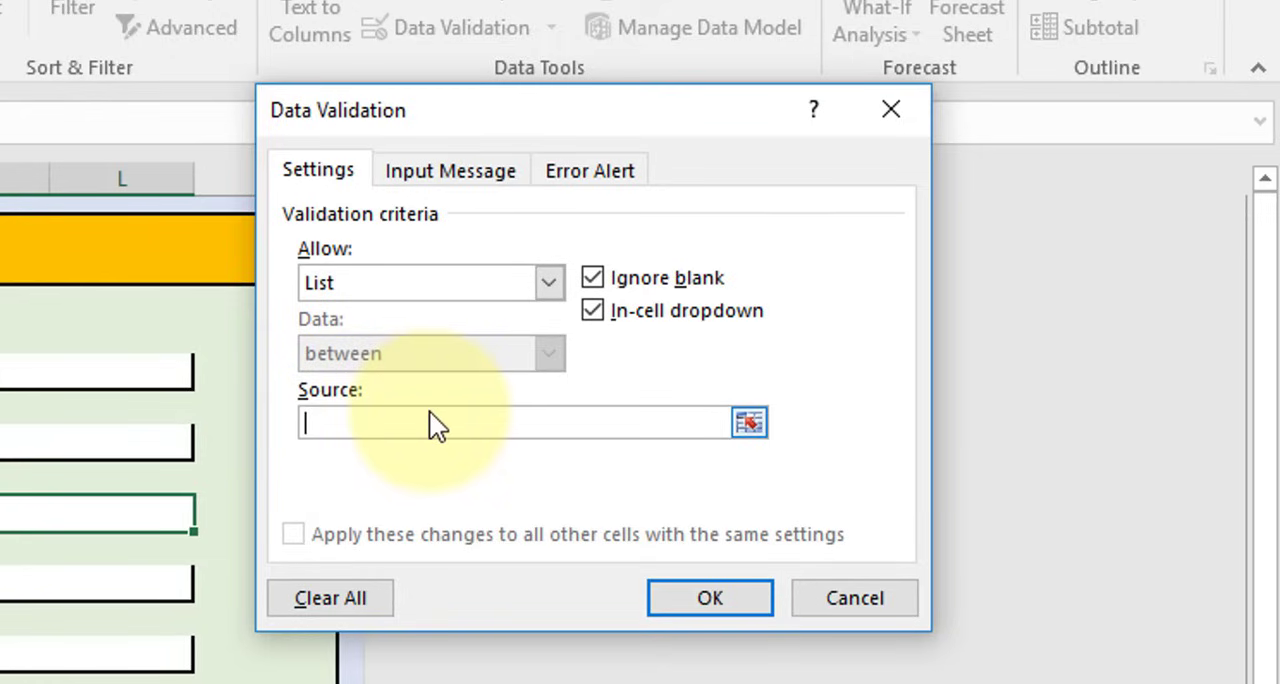
type("Female,Male")
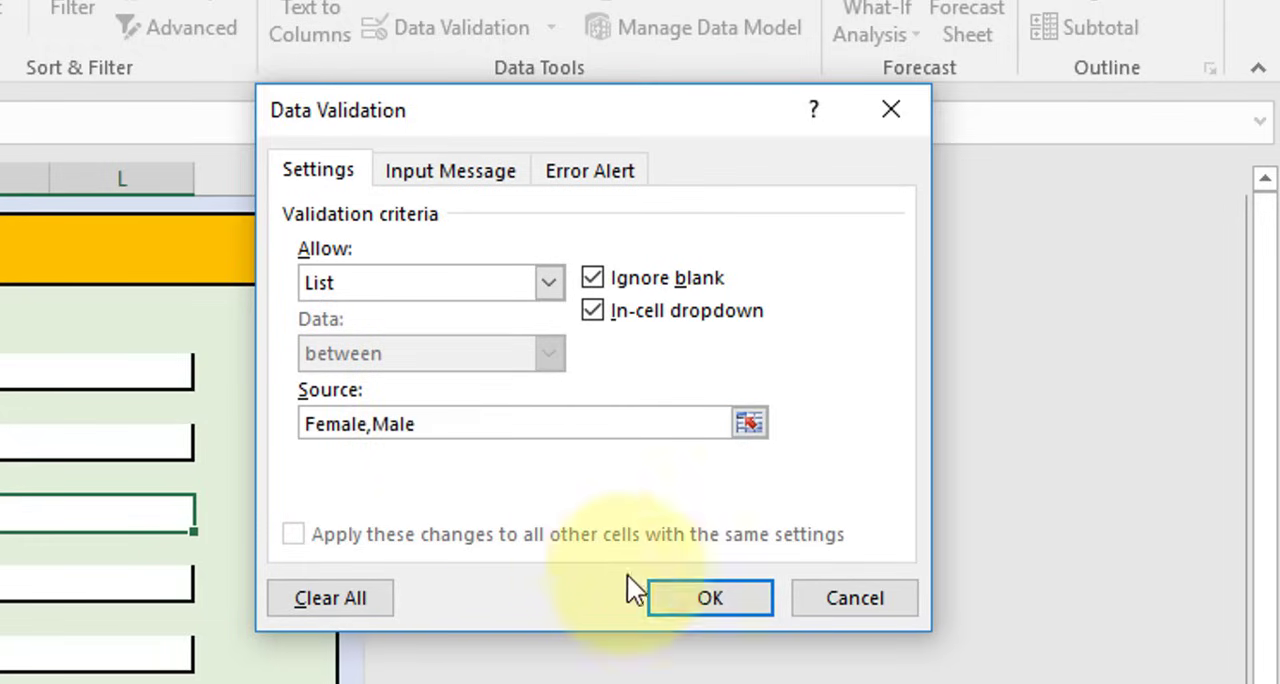
left_click(665, 594)
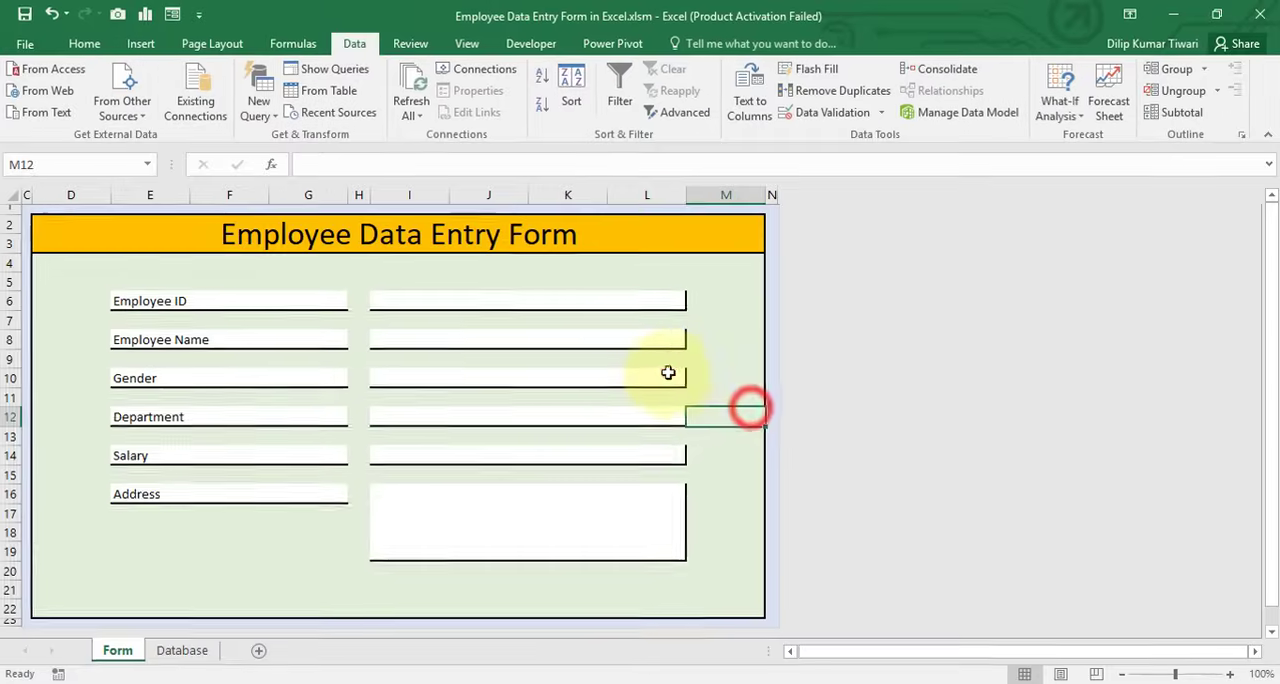
Check the choices offered by the Gender drop-down at I10 without picking one
left_click(154, 506)
left_click(208, 515)
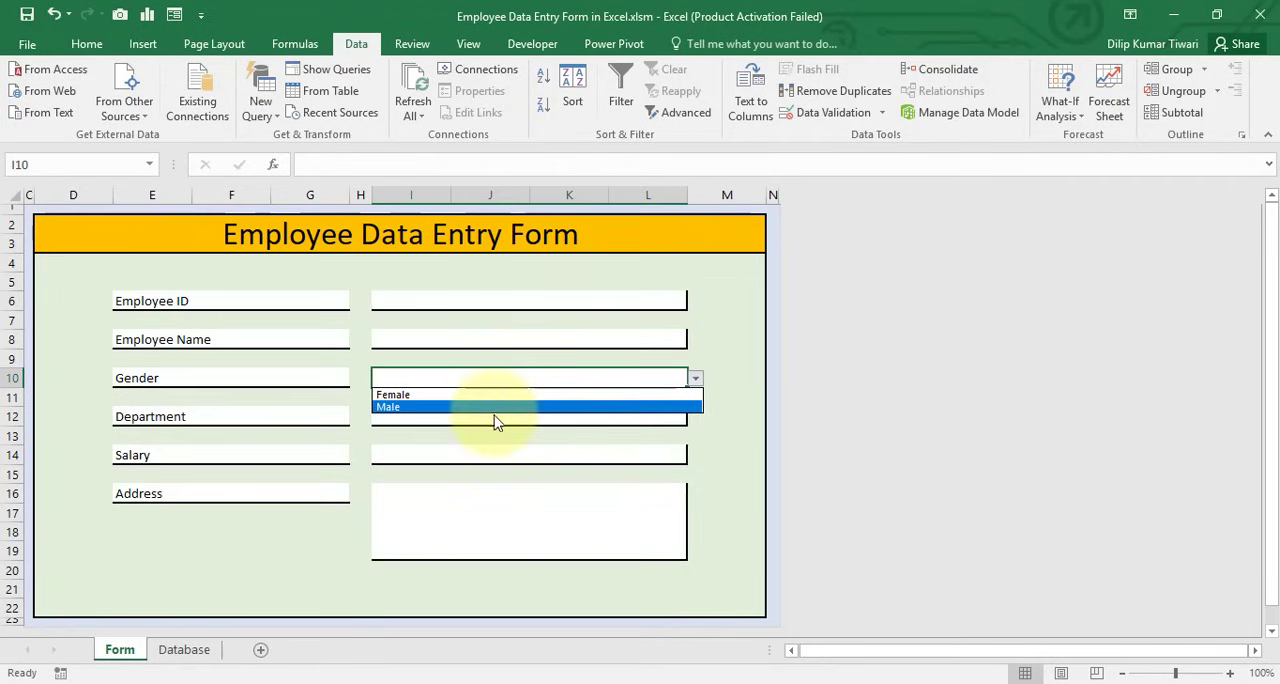
left_click(700, 440)
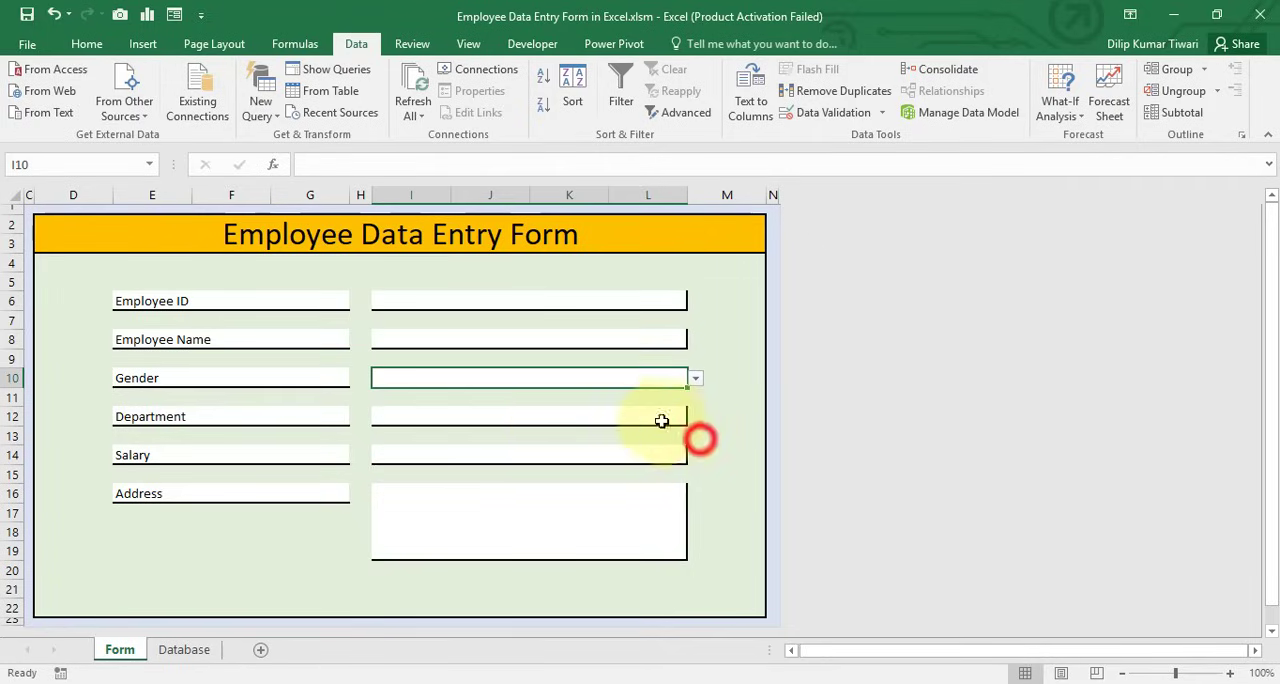
Add list data validation to the Department entry box at I12 with the source HR,Operation,Training,Quality
left_click(502, 421)
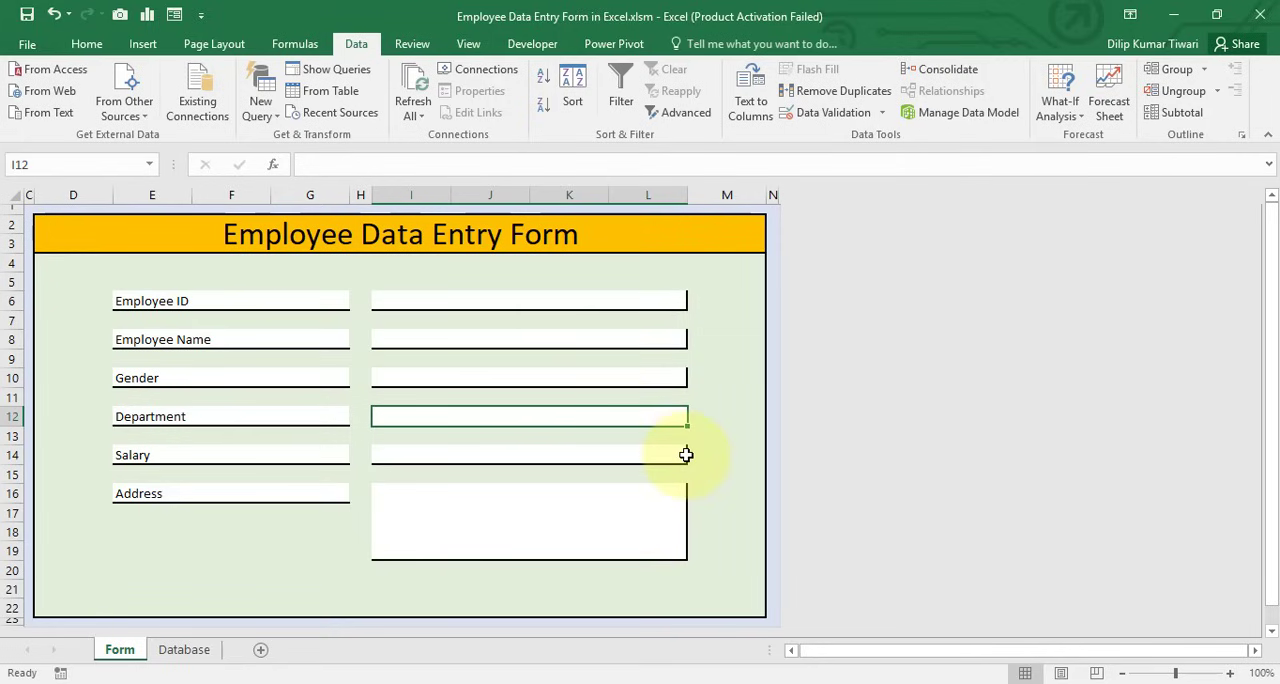
key("alt+d")
key("l")
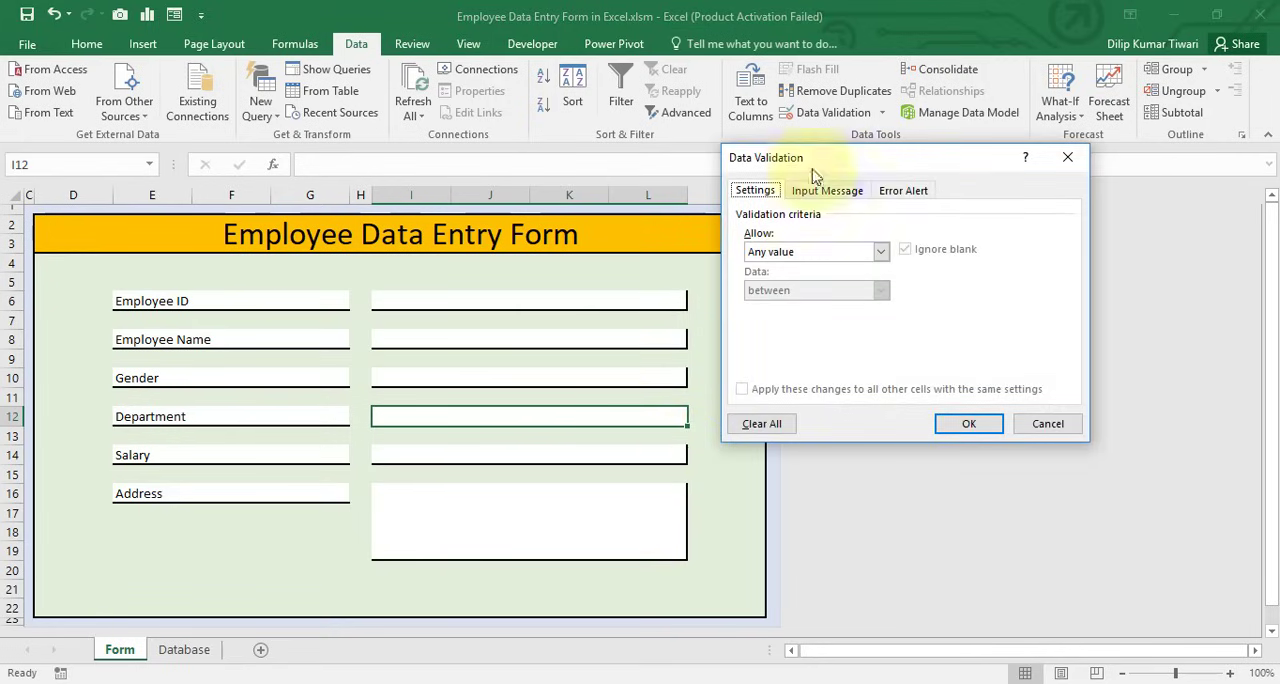
left_click_drag(809, 157, 861, 235)
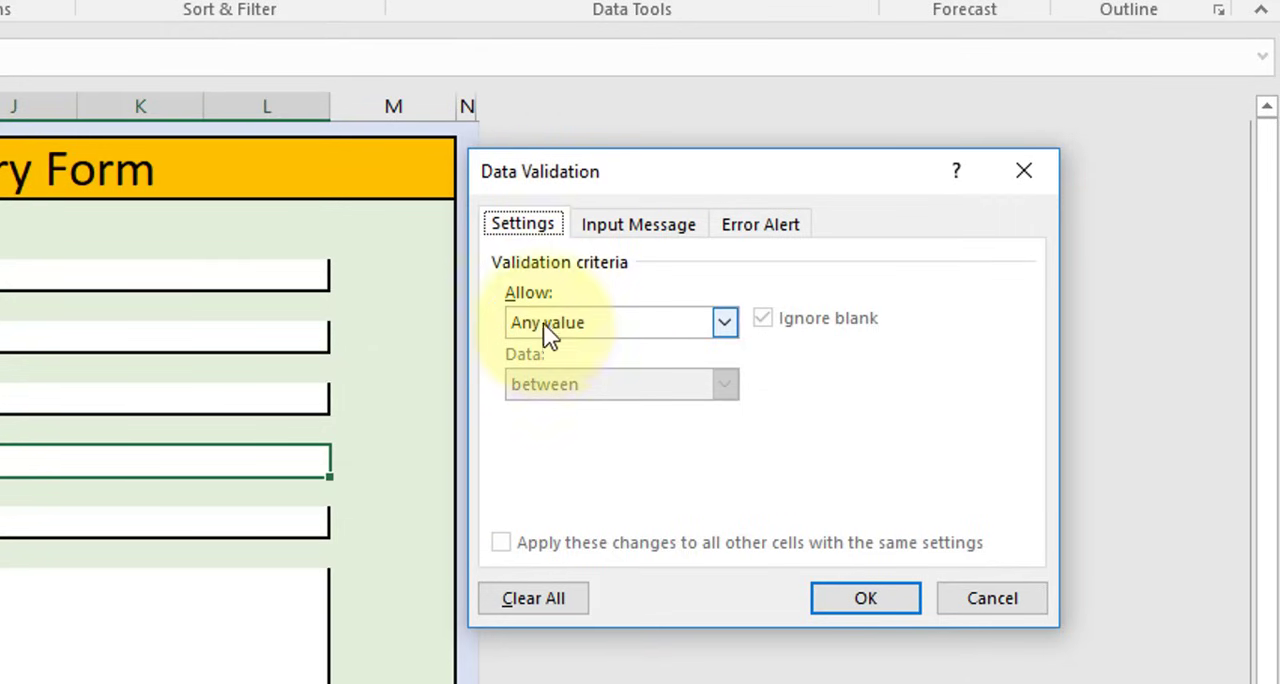
left_click(582, 323)
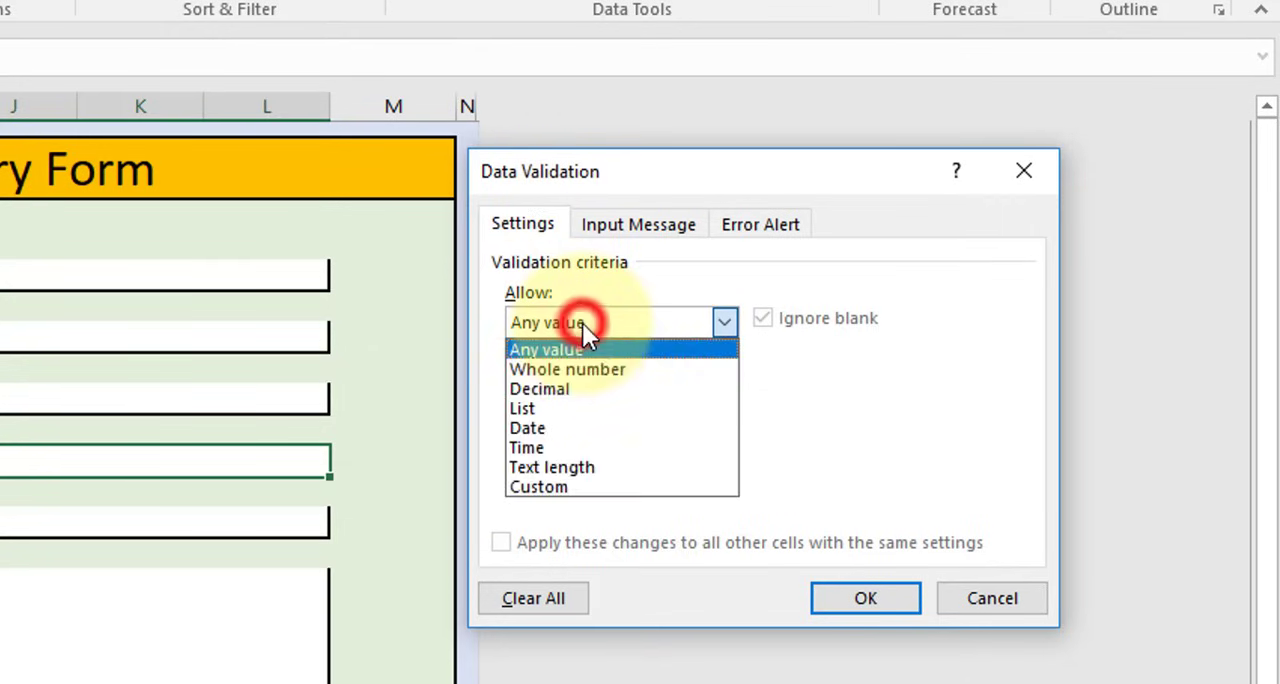
left_click(543, 410)
left_click(556, 440)
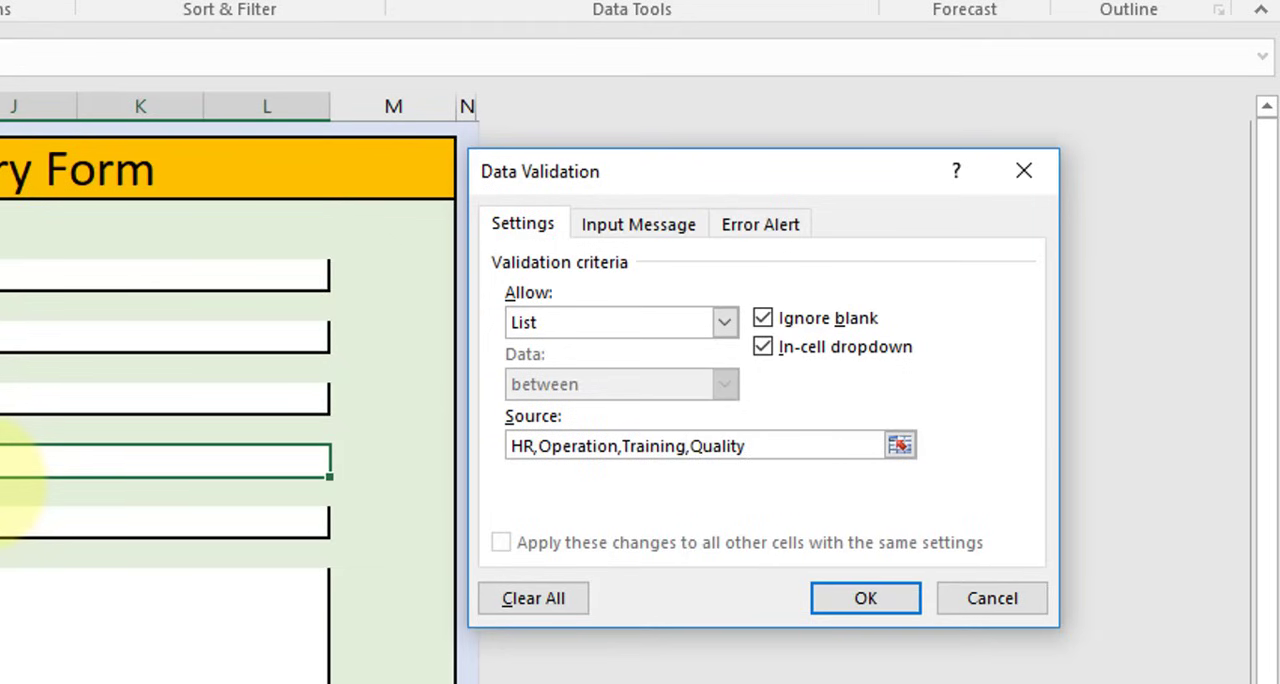
left_click(540, 447)
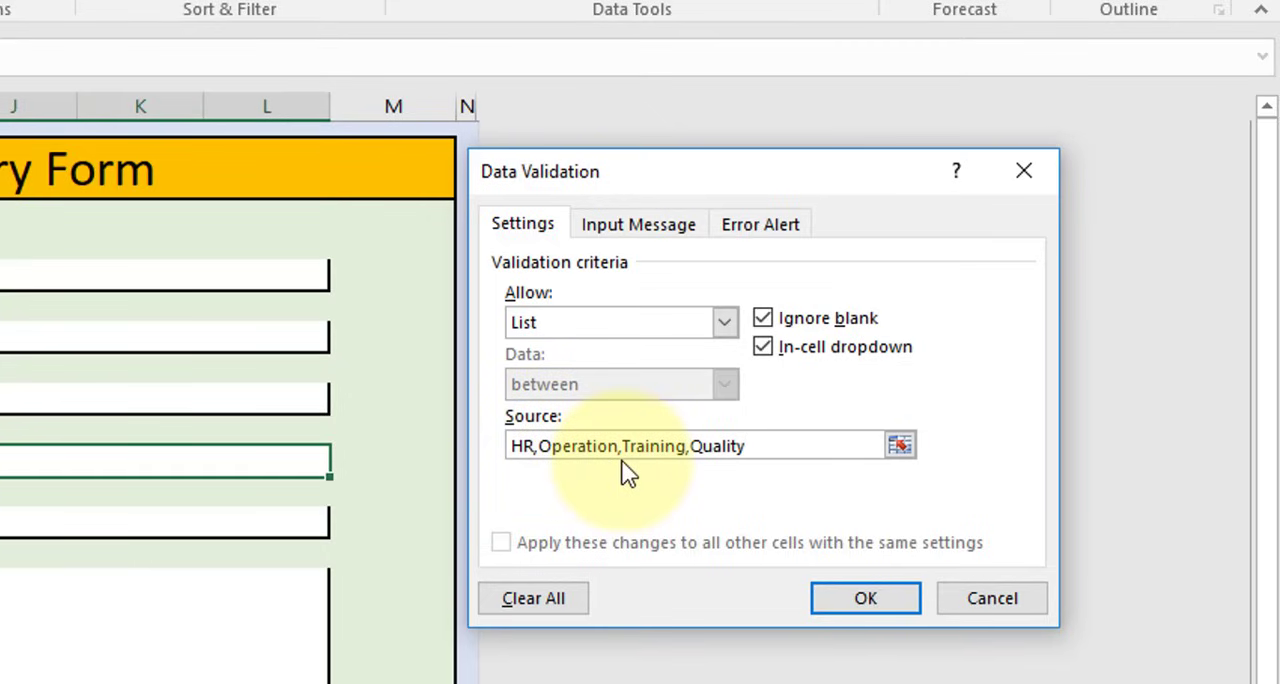
left_click(866, 604)
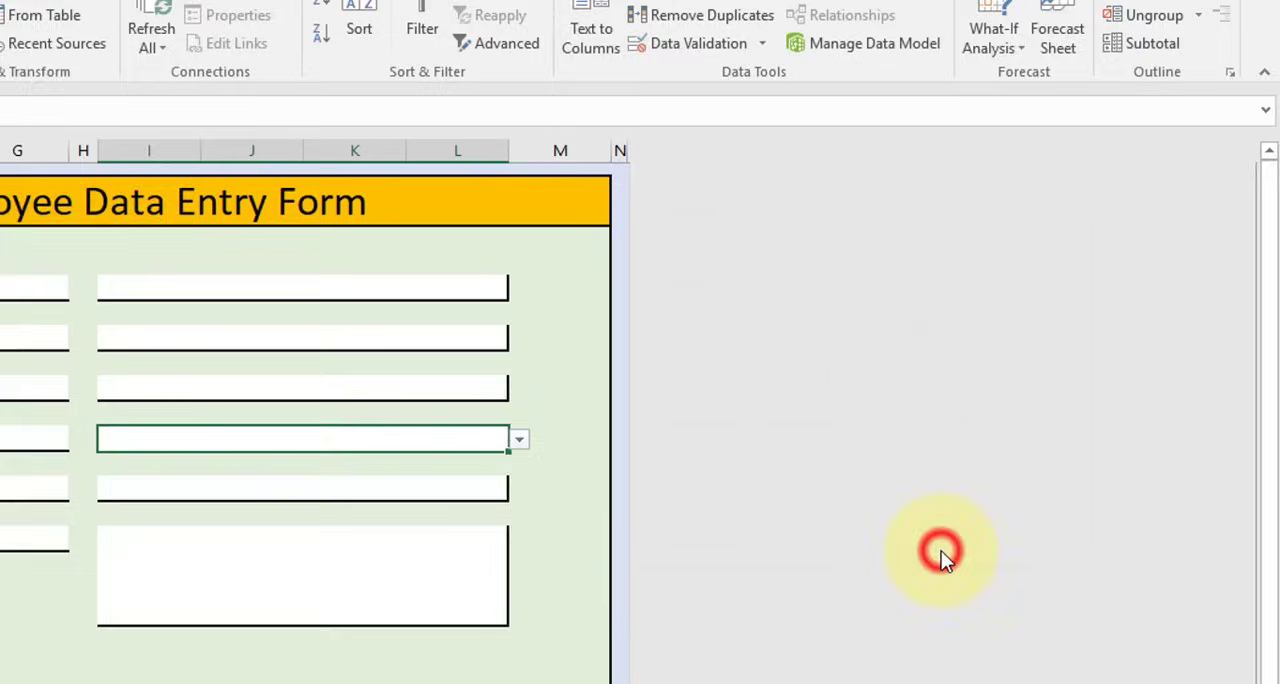
Check the choices offered by the Department drop-down at I12 without picking one
left_click(511, 460)
left_click(500, 441)
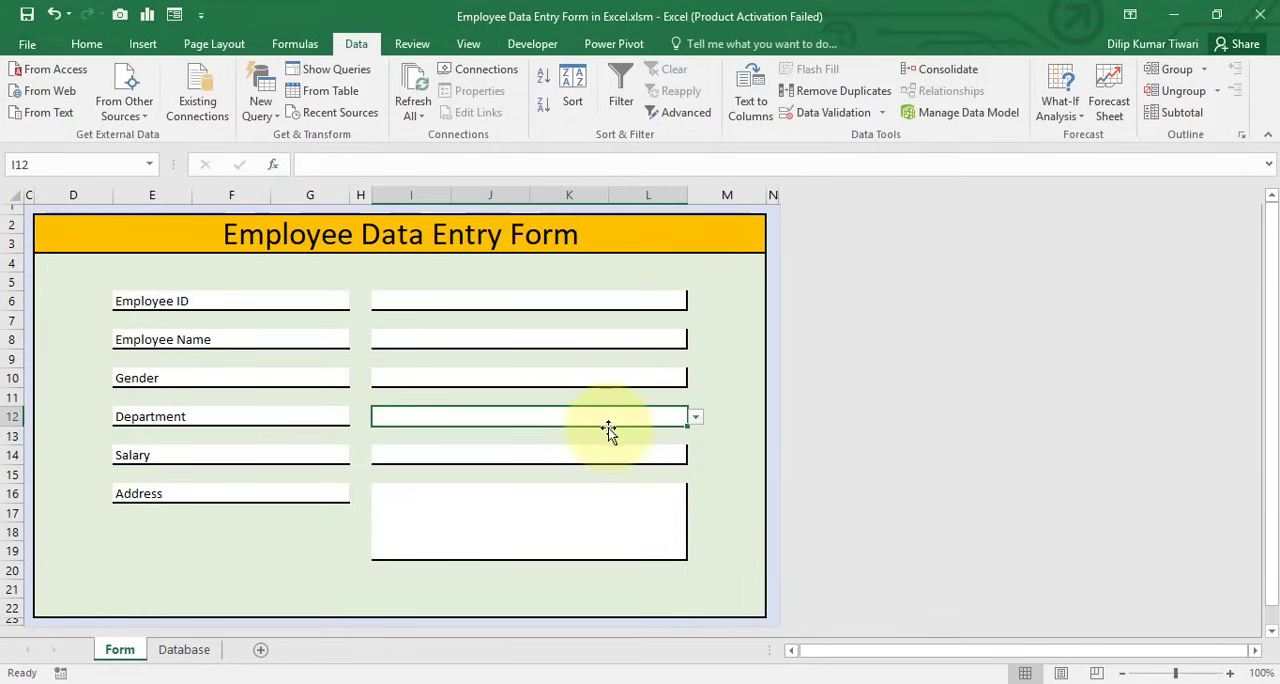
left_click(696, 419)
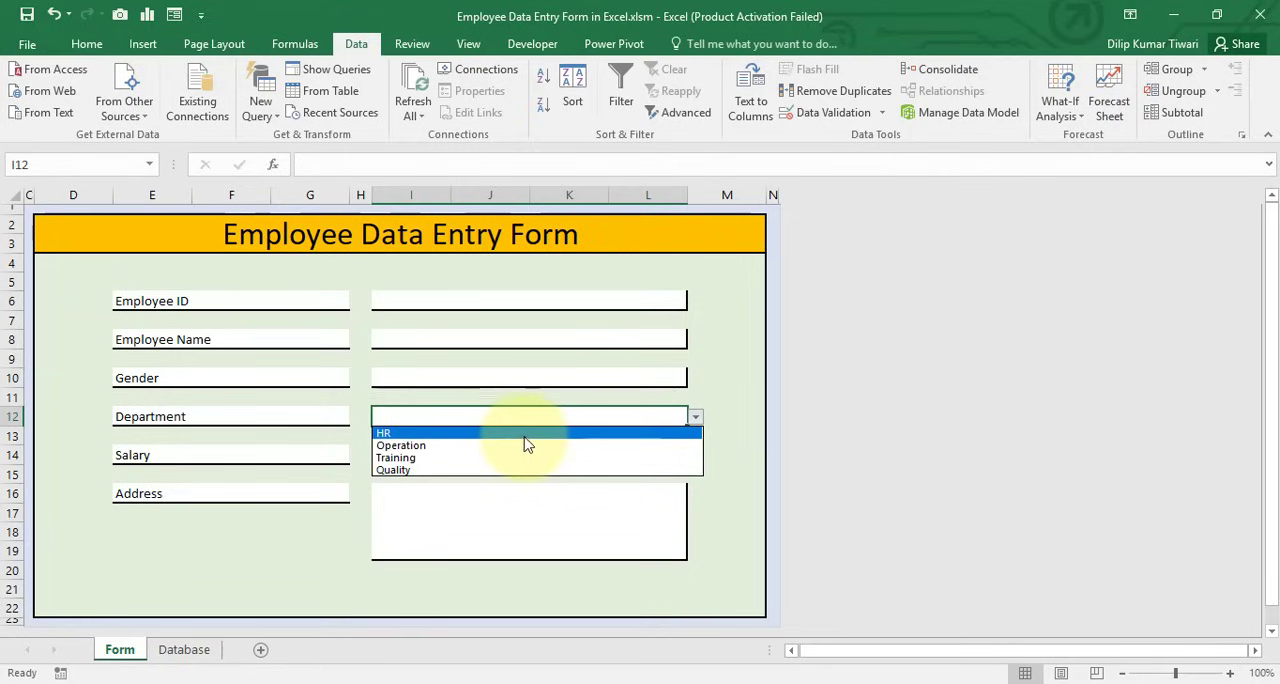
left_click(514, 514)
left_click(288, 554)
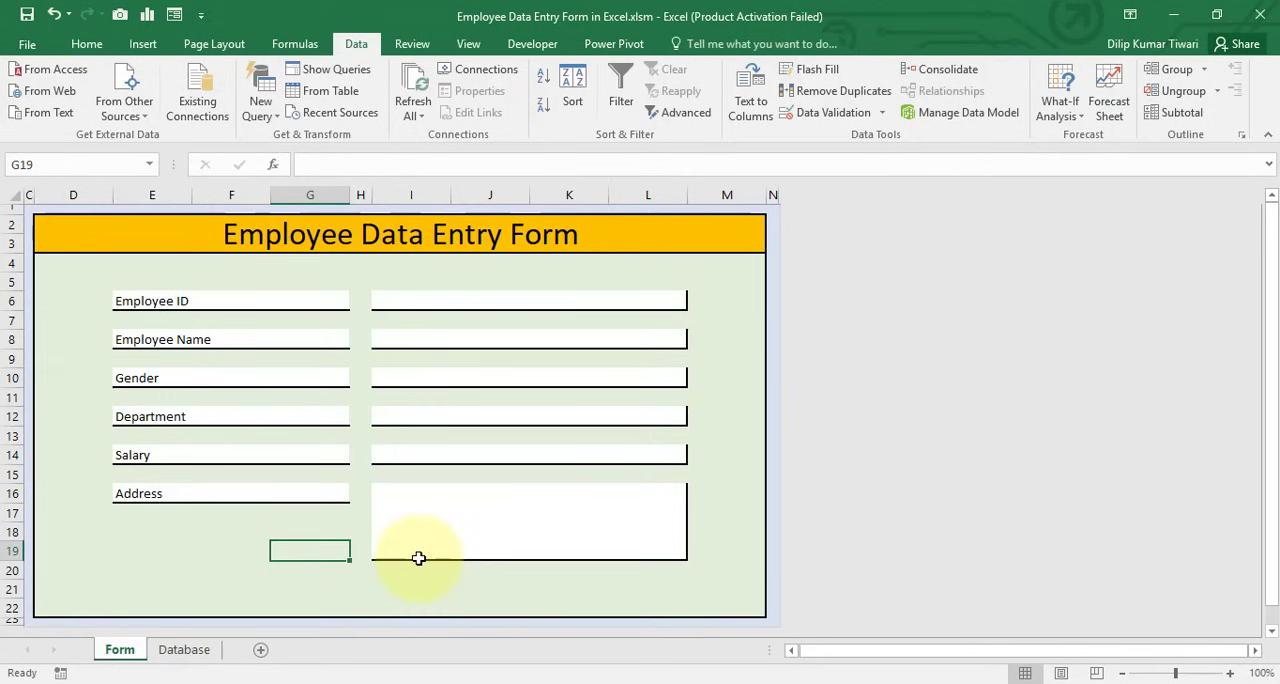
Insert an ActiveX command button below the Address field, in row 21 around columns G and H
left_click(364, 588)
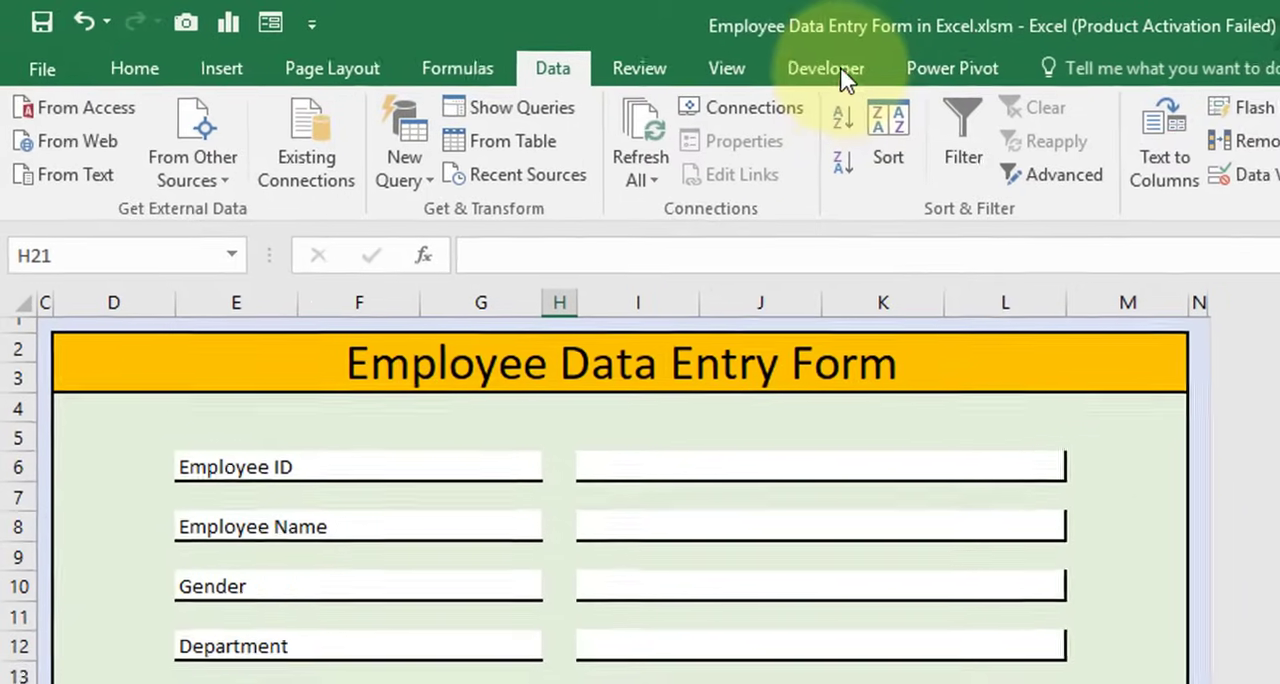
left_click(845, 70)
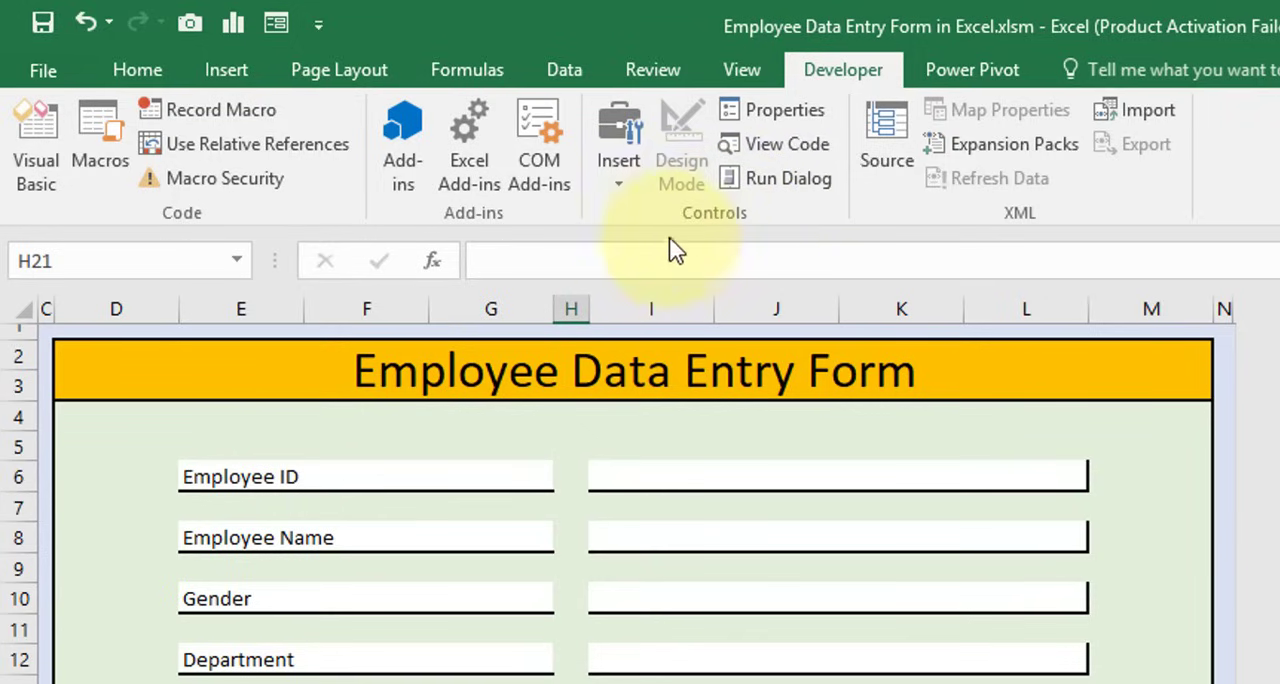
left_click(620, 188)
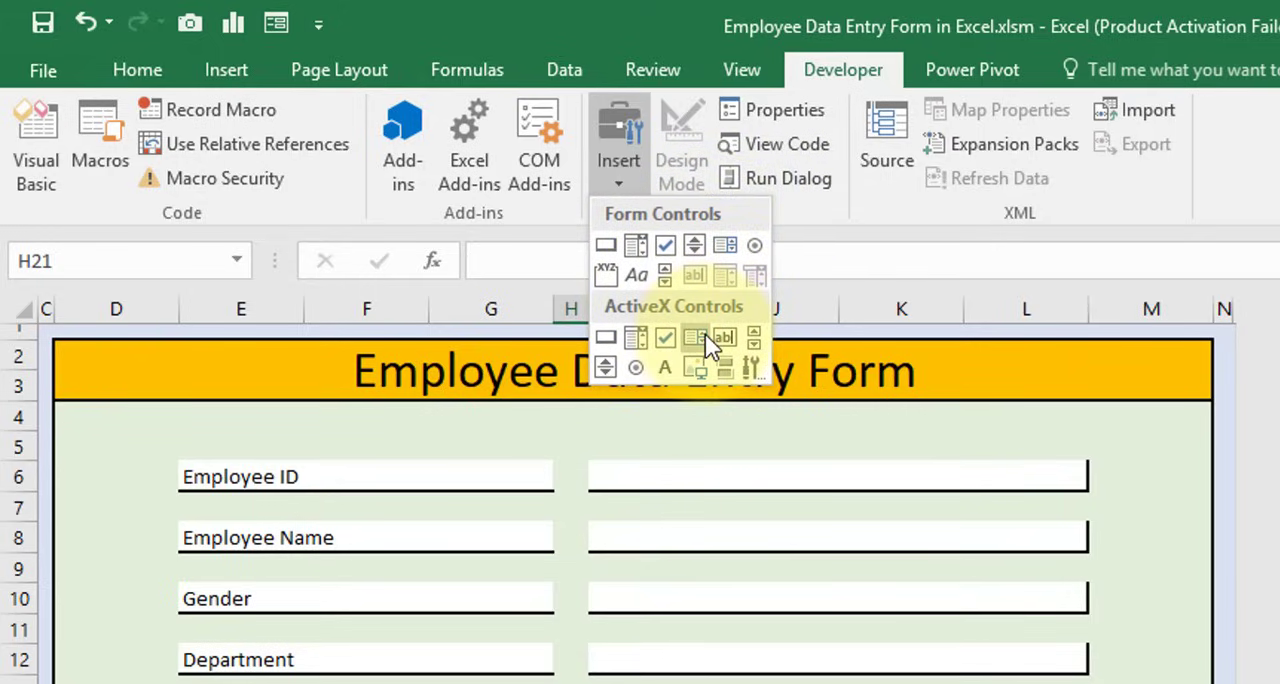
left_click(611, 343)
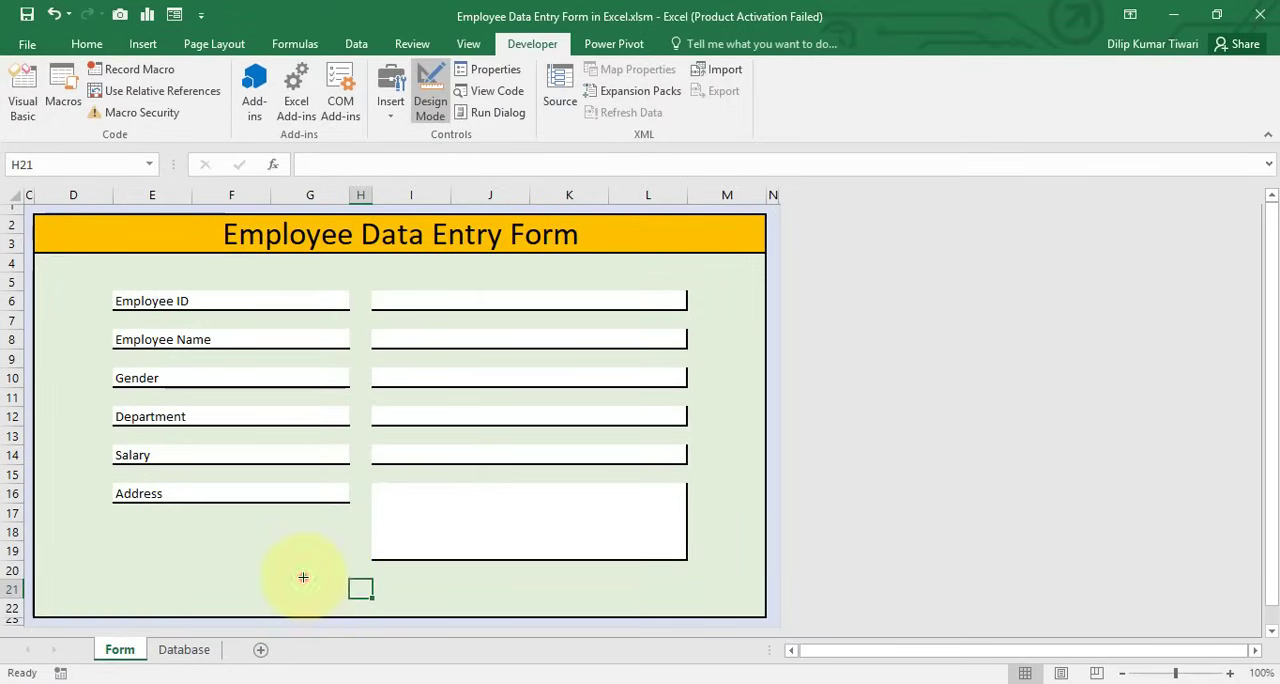
left_click(303, 577)
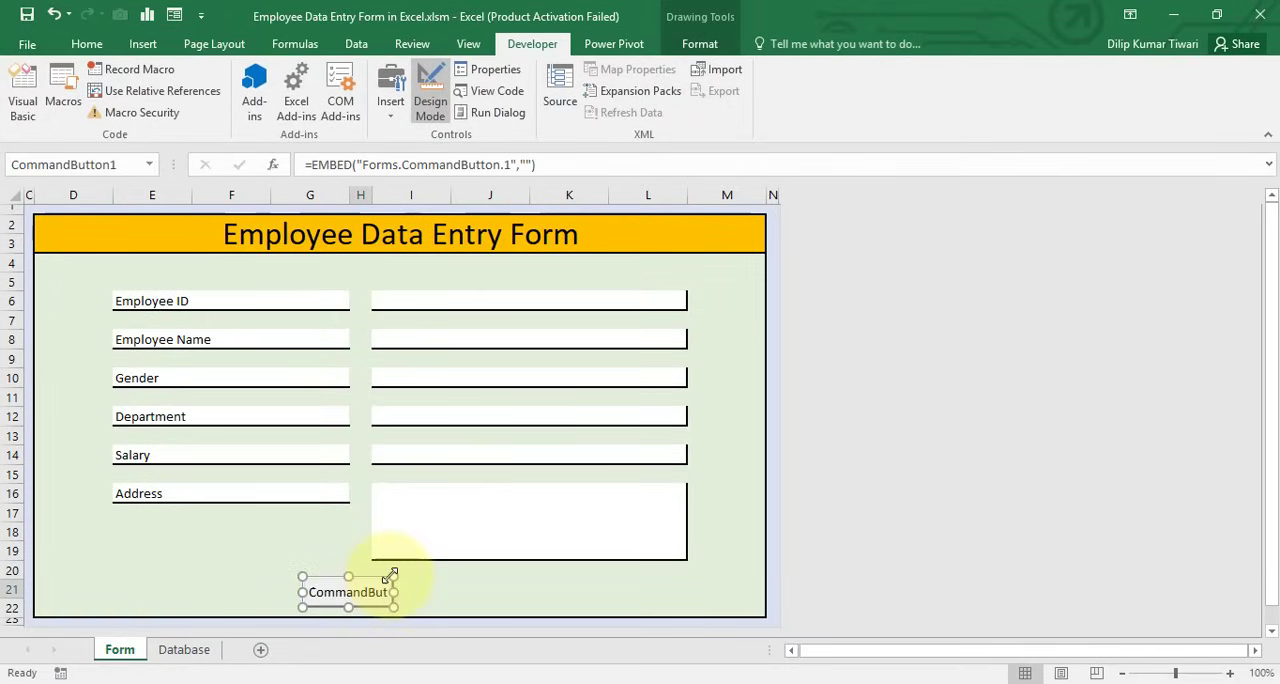
left_click_drag(363, 589, 346, 583)
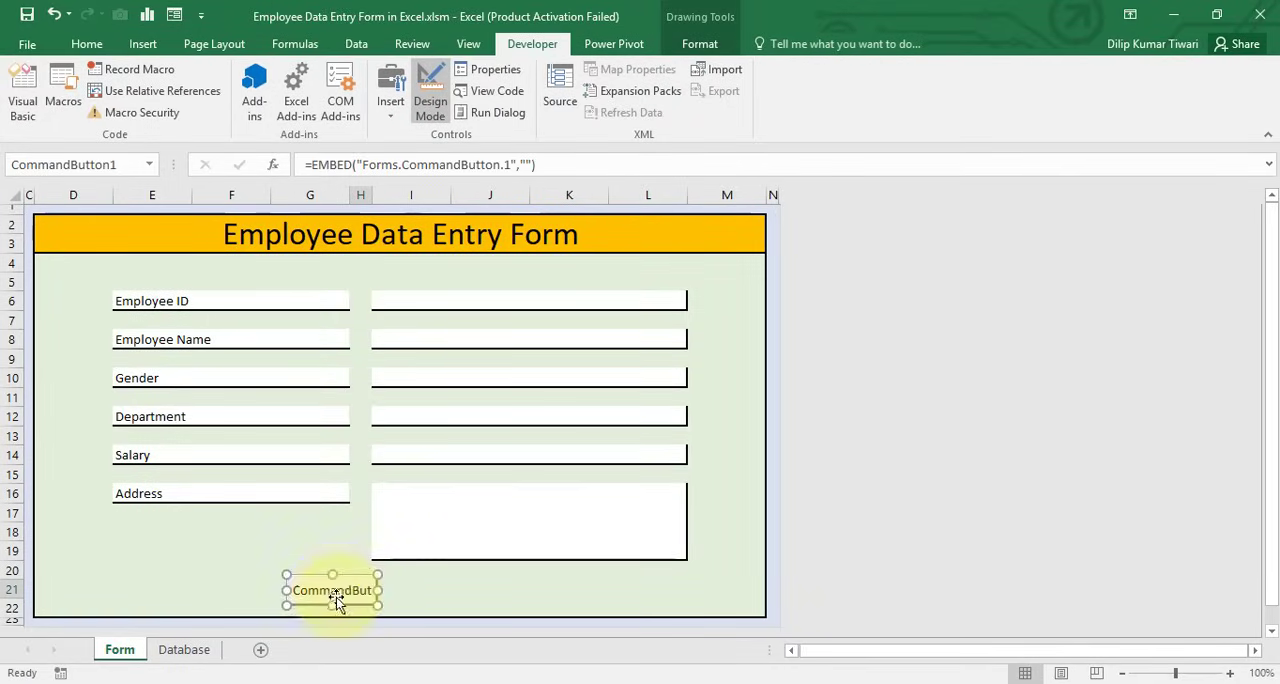
Paste three copies of the command button beside it in row 21, placing the last under column L
left_click(425, 587)
key("ctrl+v")
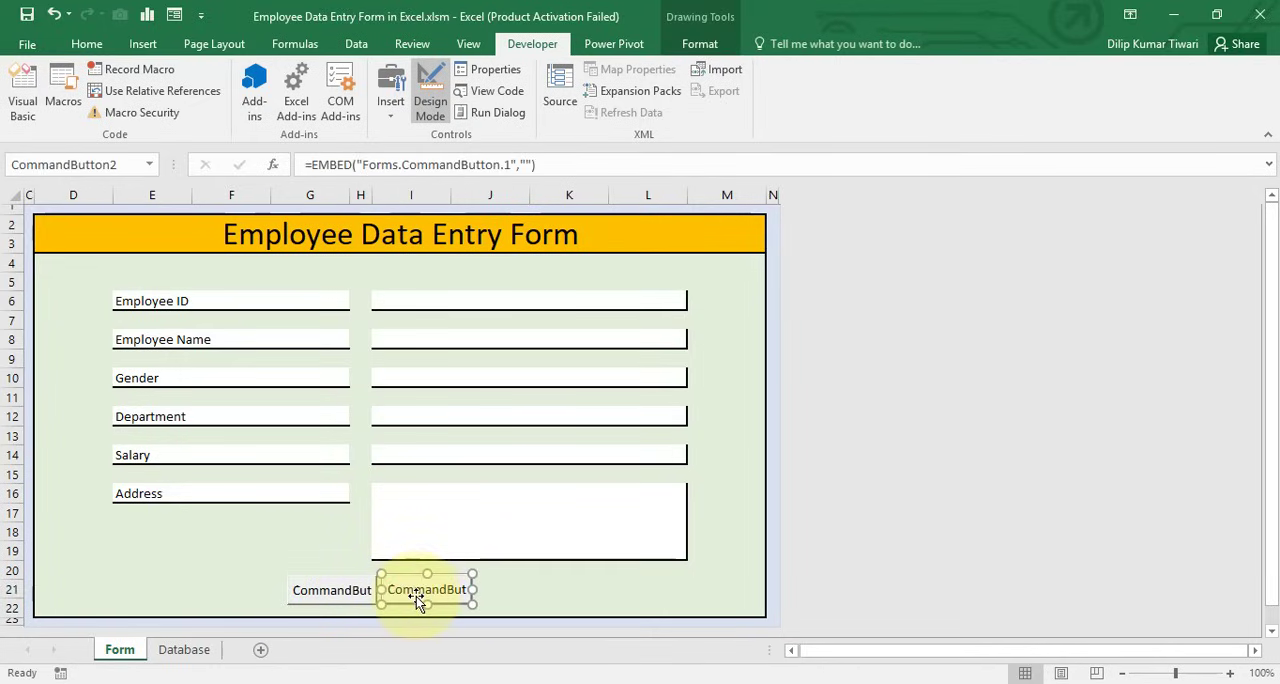
left_click_drag(418, 597, 558, 590)
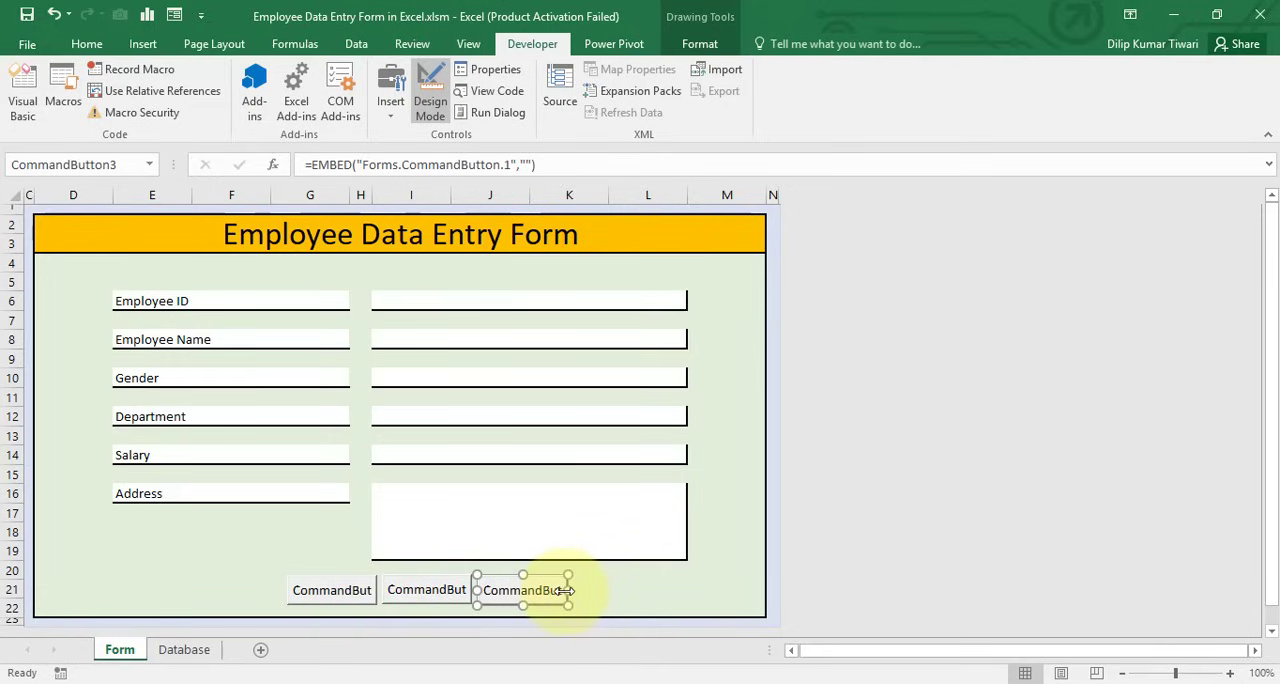
key("ctrl+v")
left_click_drag(363, 607, 657, 588)
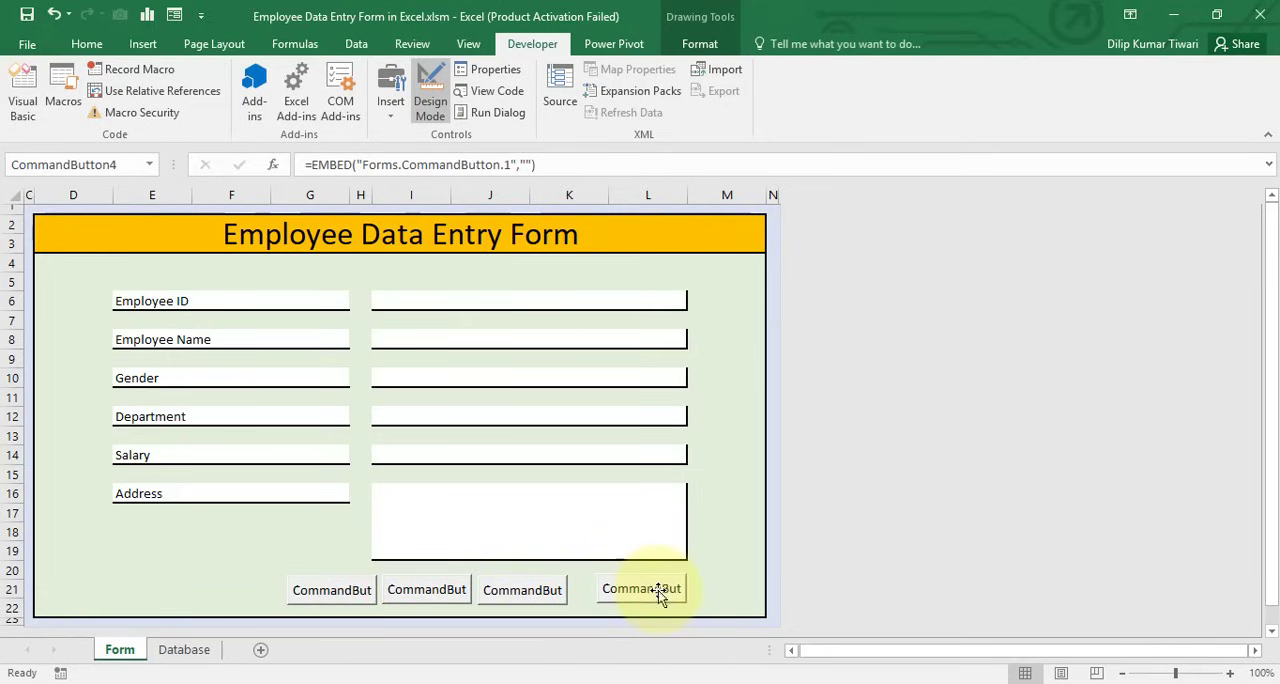
Shift the first three command buttons toward the last one so the four form a roughly evenly spaced row
left_click_drag(563, 597, 584, 600)
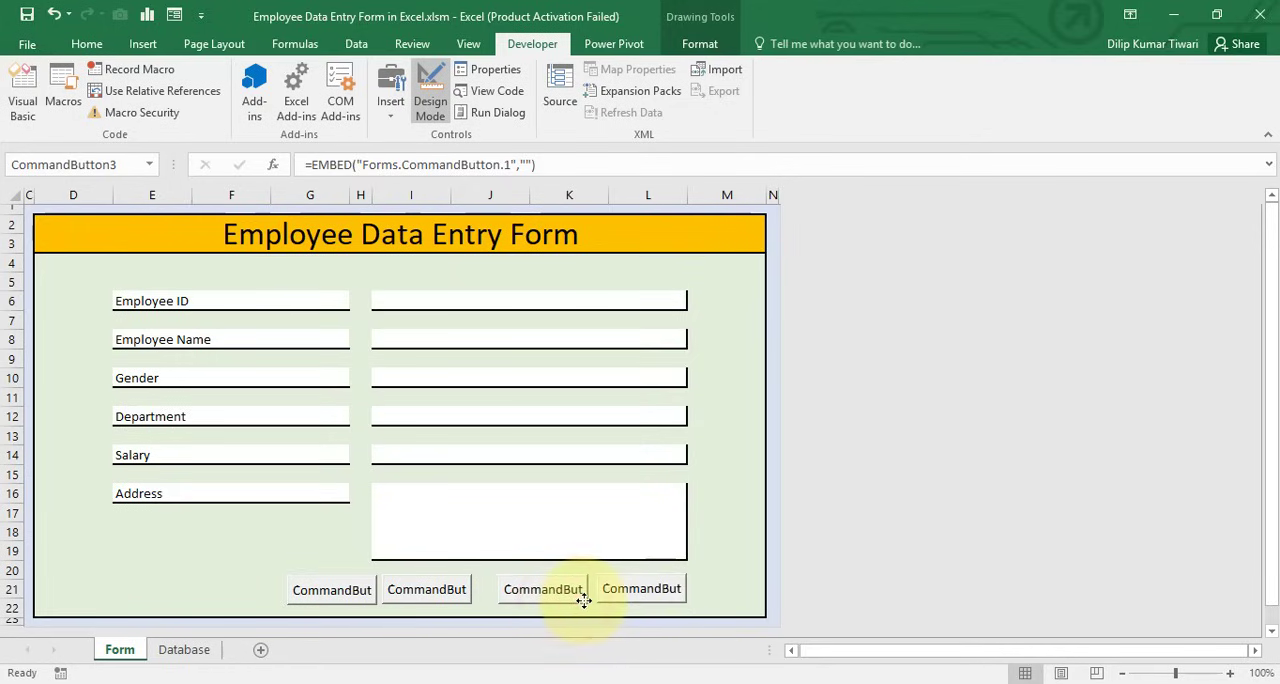
left_click_drag(452, 591, 468, 592)
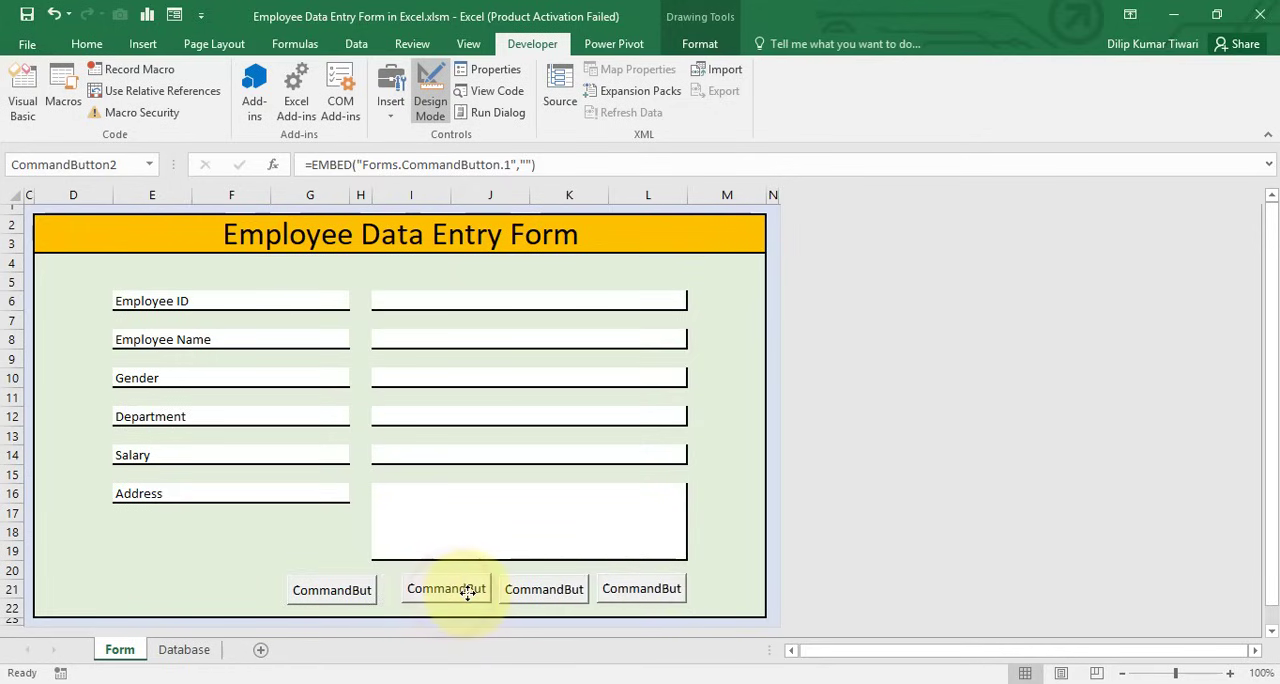
left_click_drag(362, 589, 381, 590)
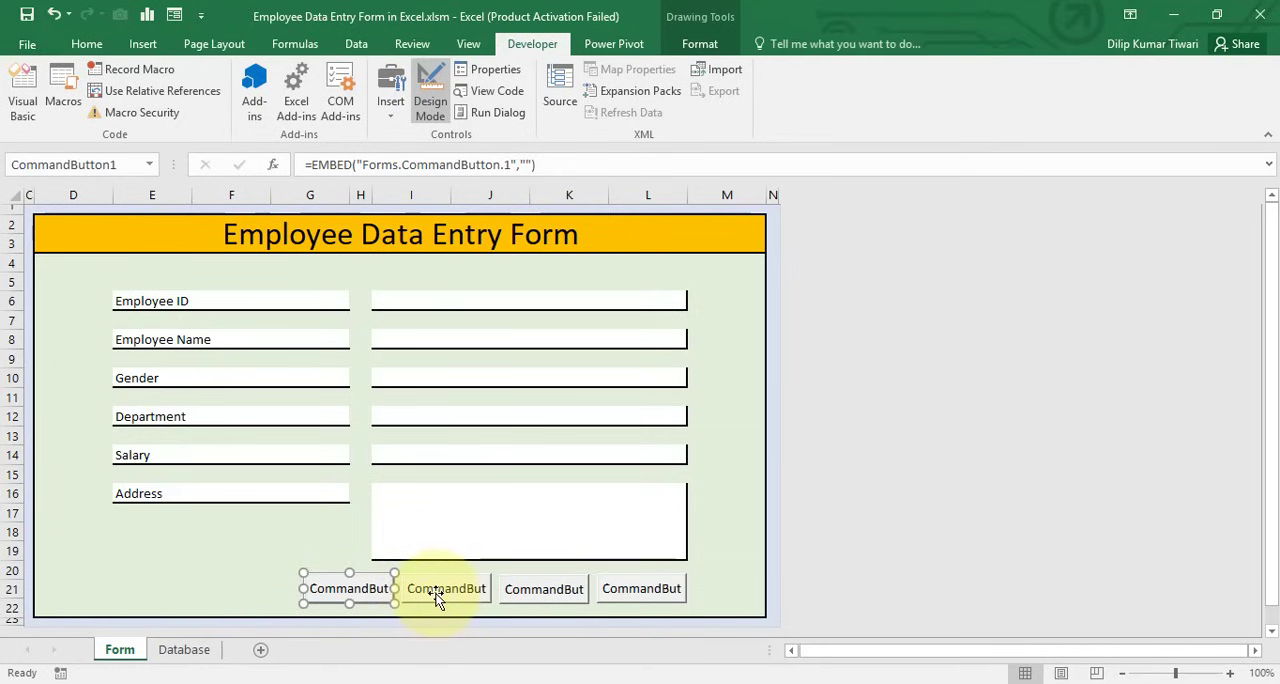
Align all four command buttons with Align Top and space them with Distribute Horizontally
left_click(437, 595, "ctrl")
left_click(549, 592, "ctrl")
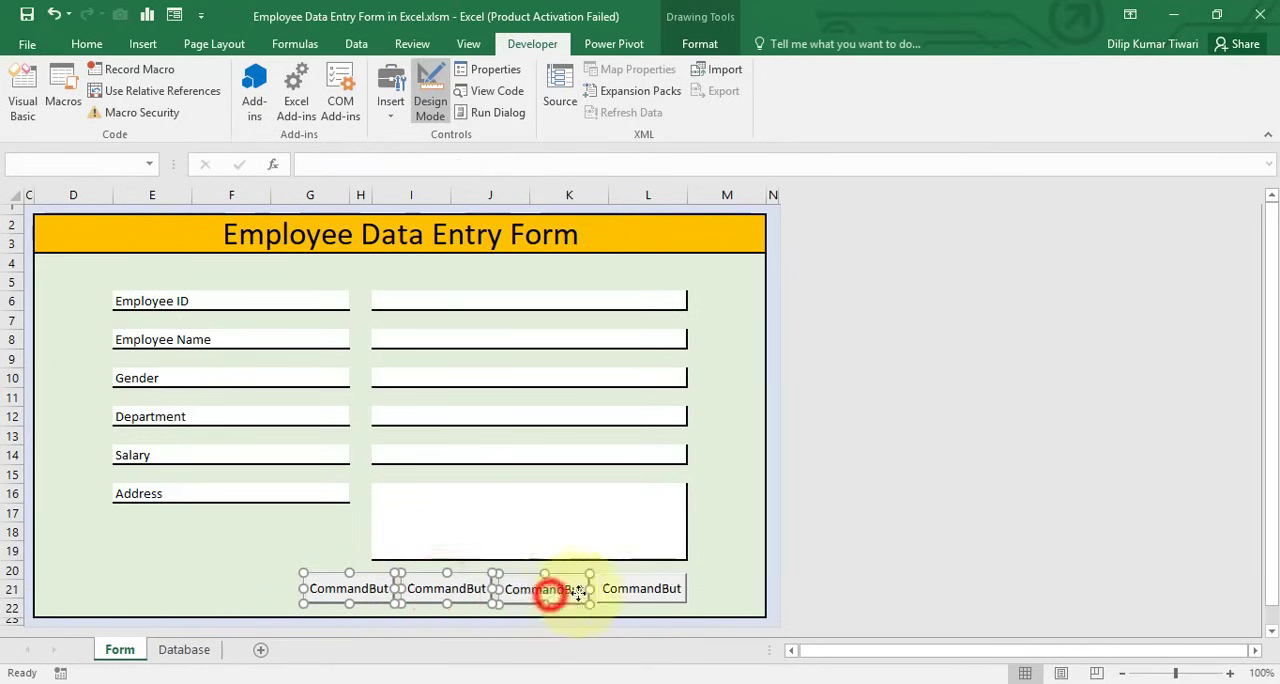
left_click(633, 592, "ctrl")
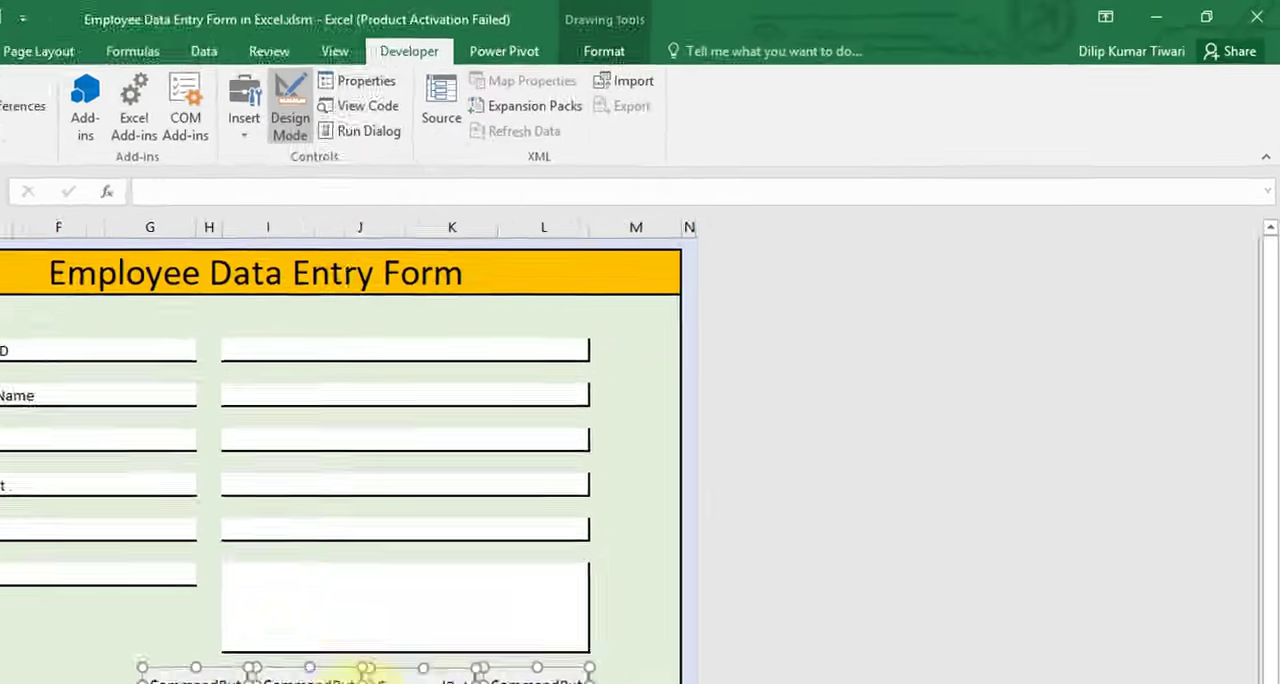
left_click(589, 52)
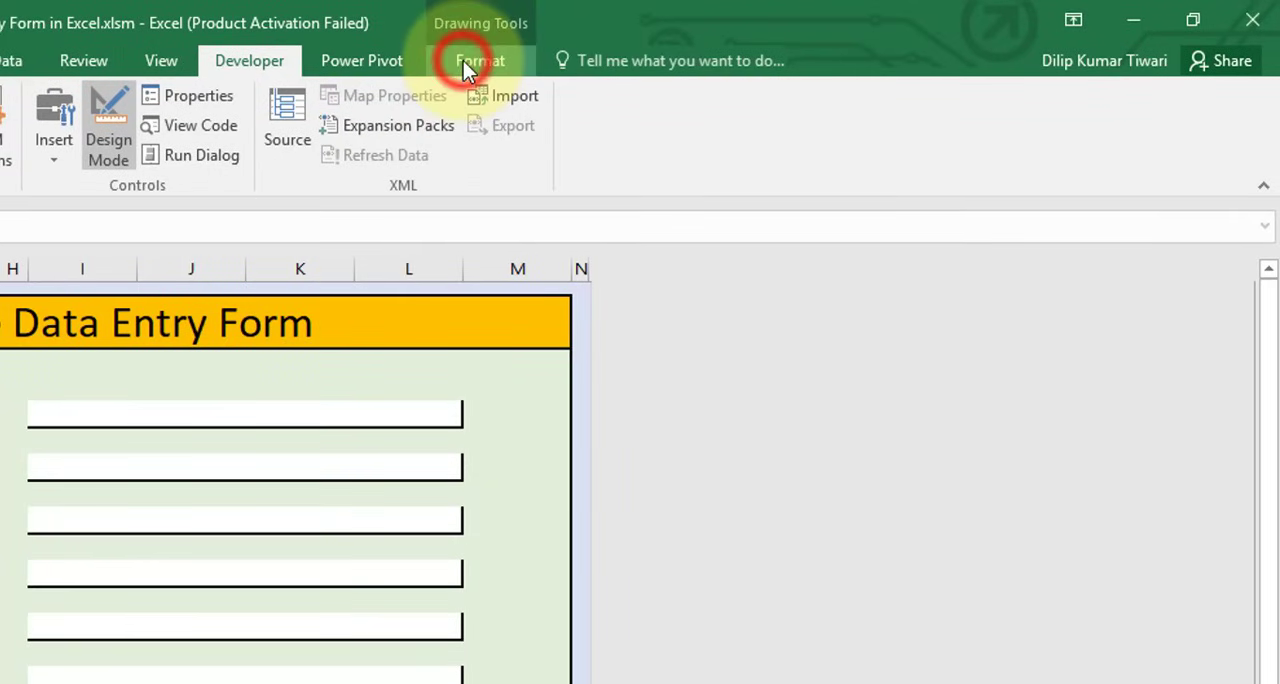
left_click(822, 97)
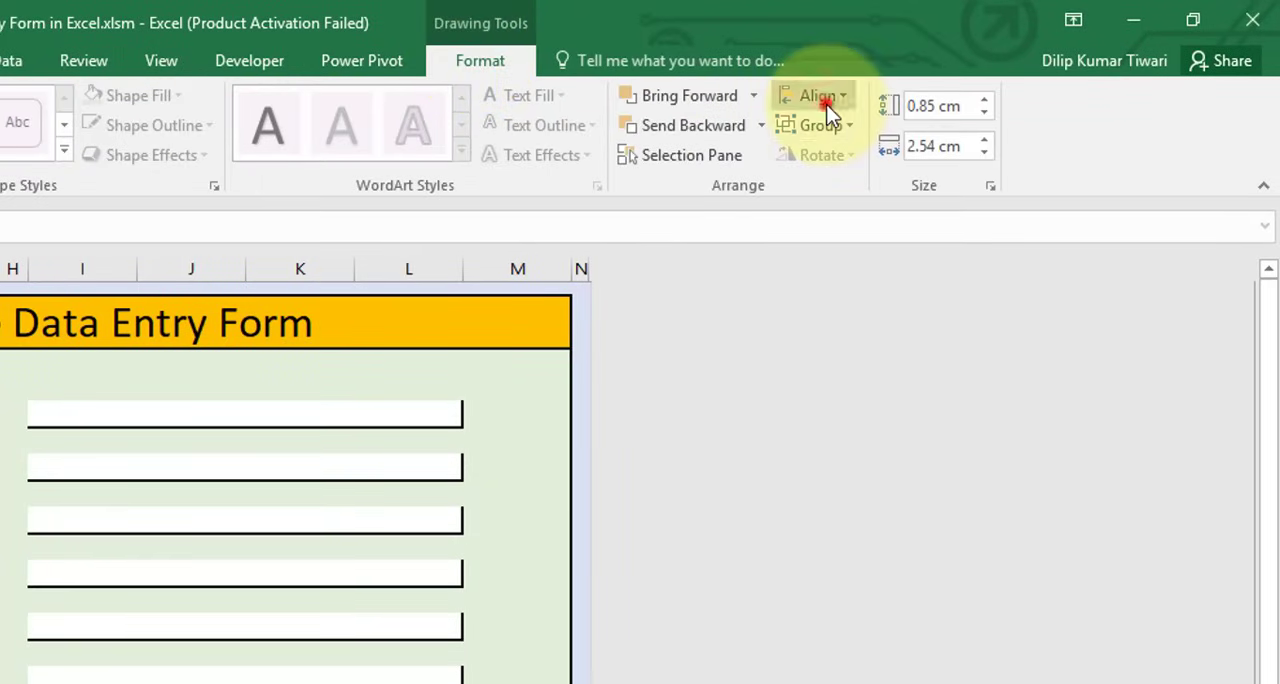
left_click(843, 222)
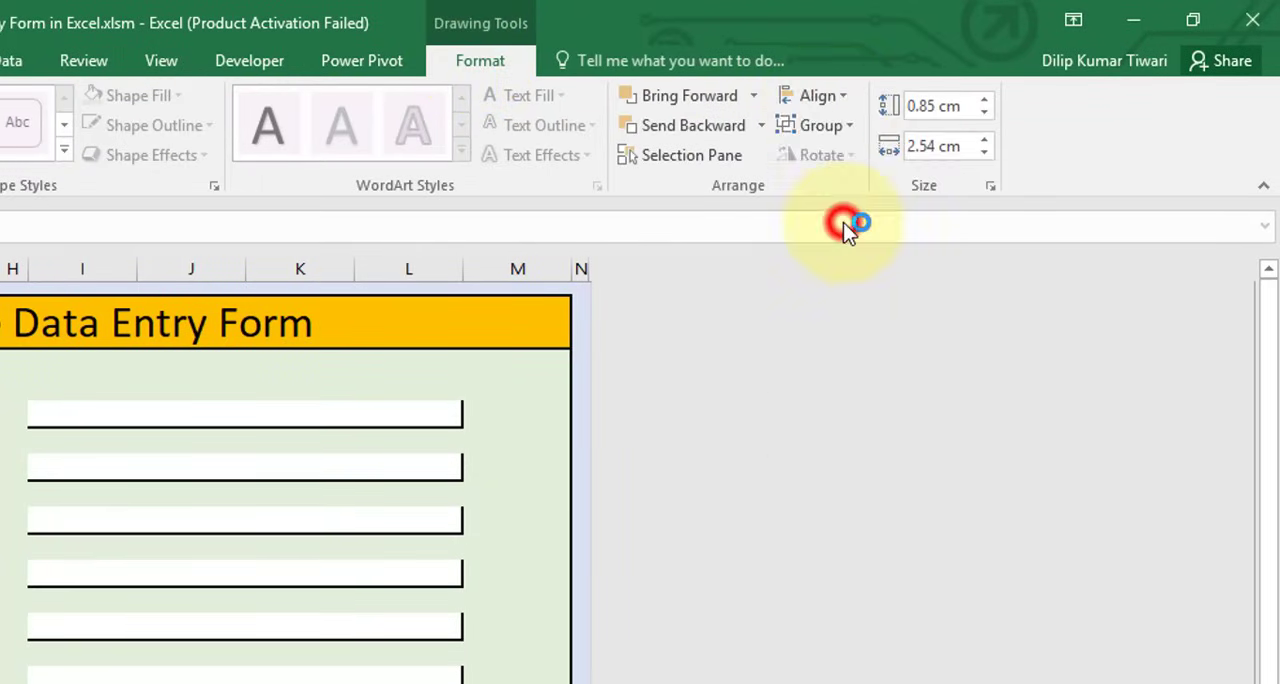
left_click(820, 96)
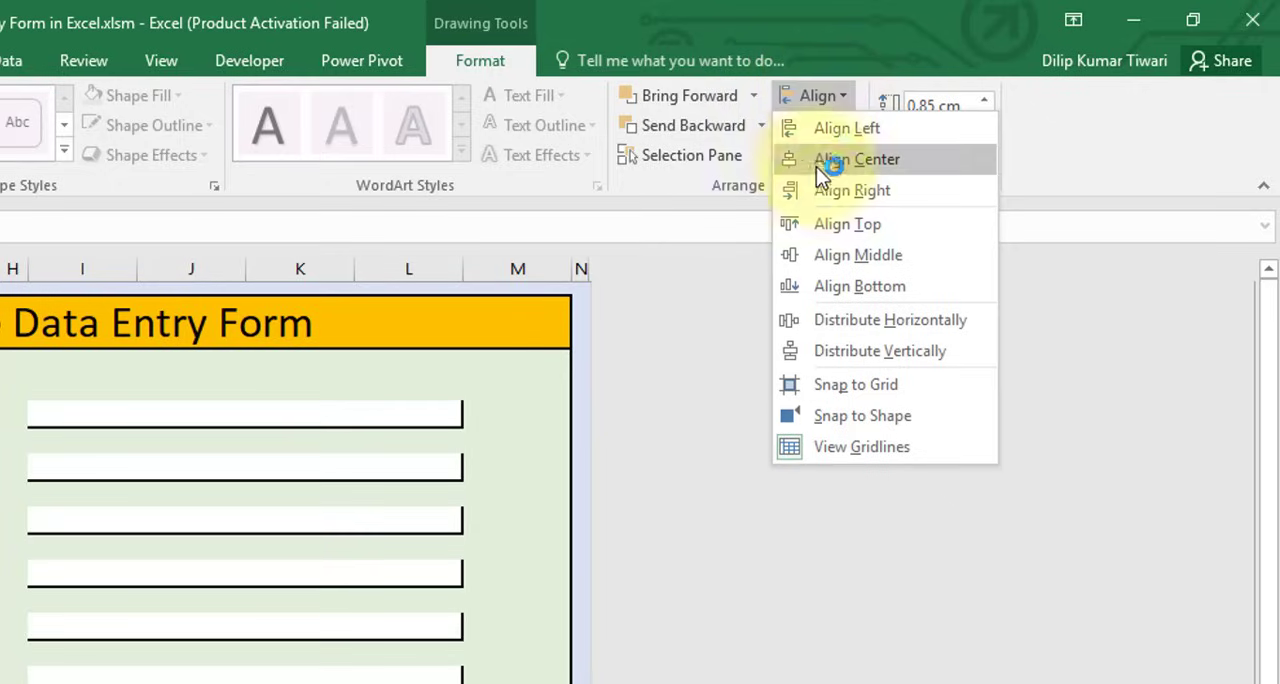
left_click(890, 322)
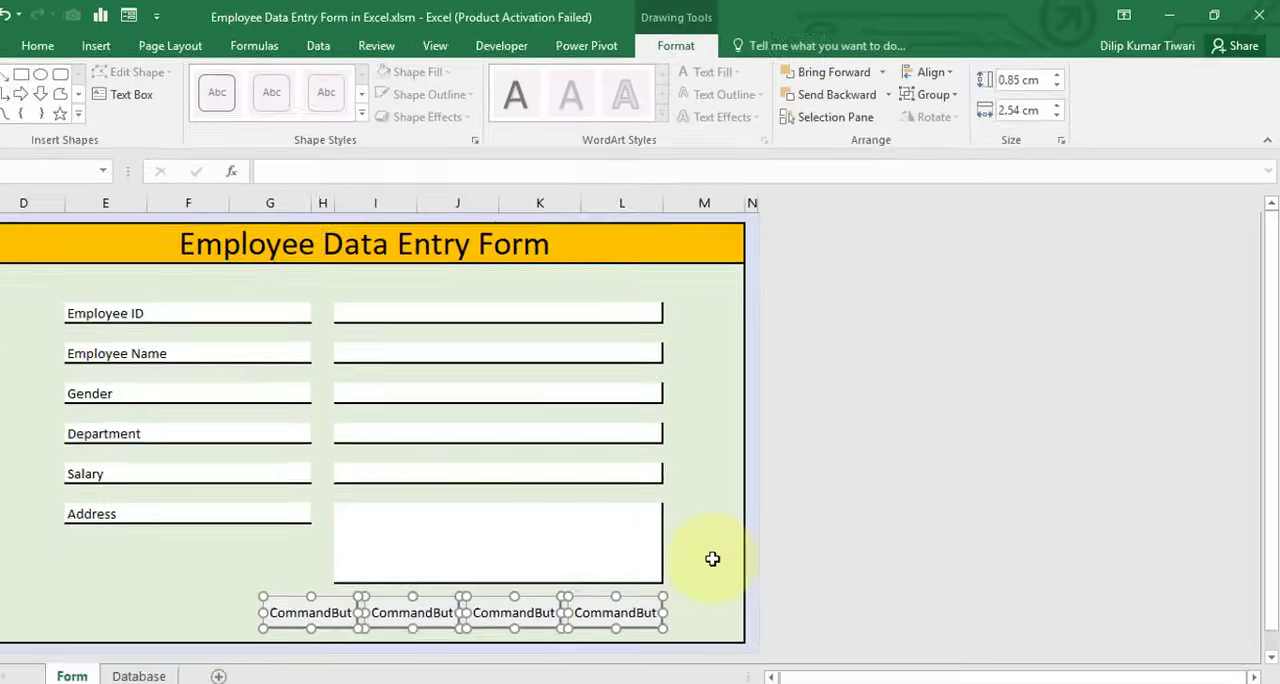
left_click(737, 538)
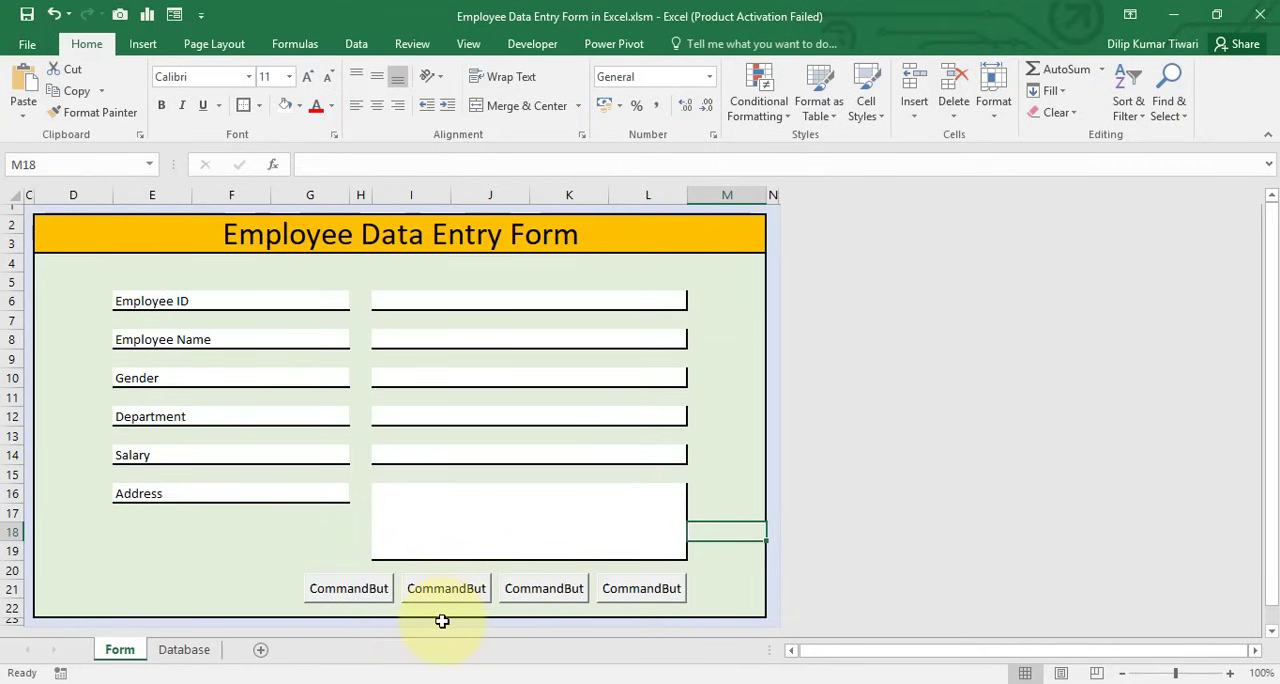
Open the properties of the first command button and set its name to cmdSave
left_click(371, 595)
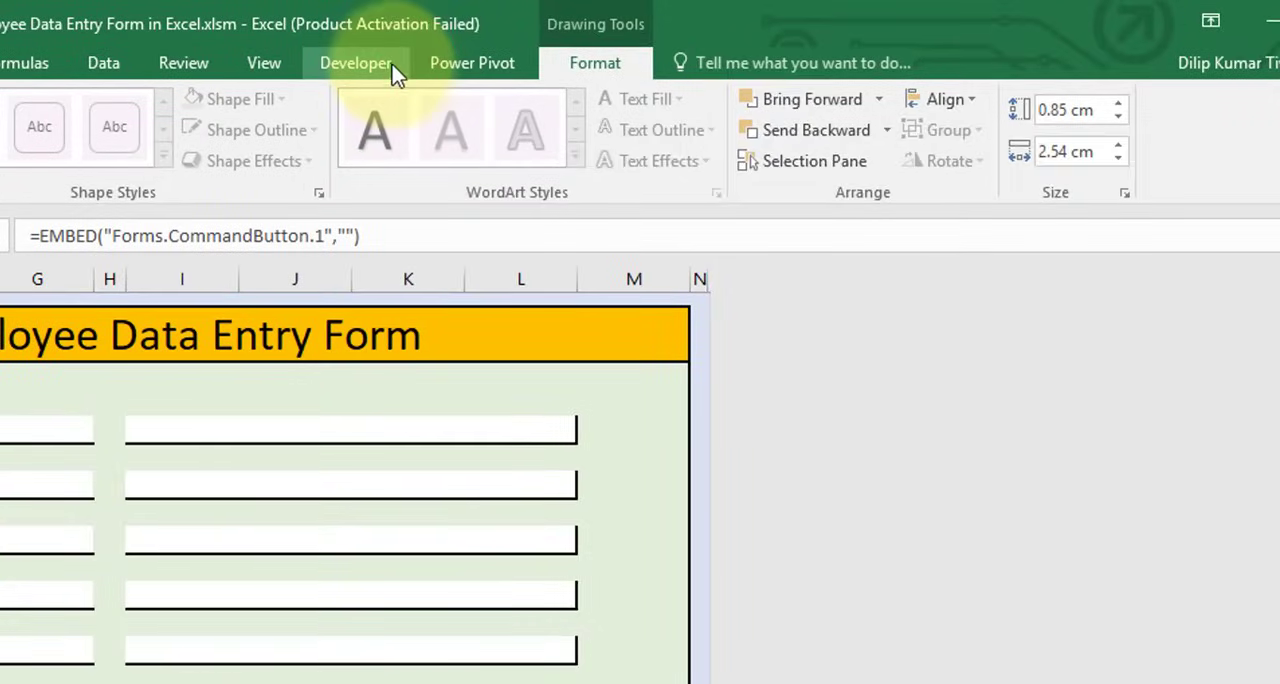
left_click(553, 47)
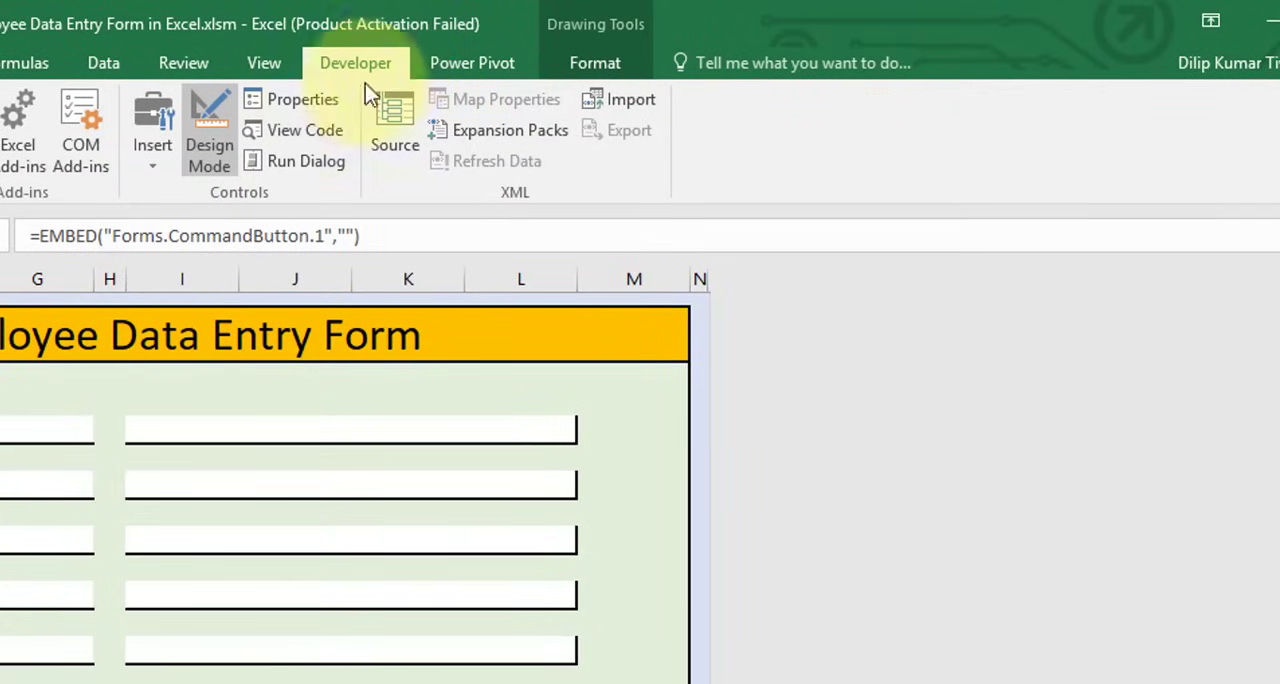
left_click(266, 105)
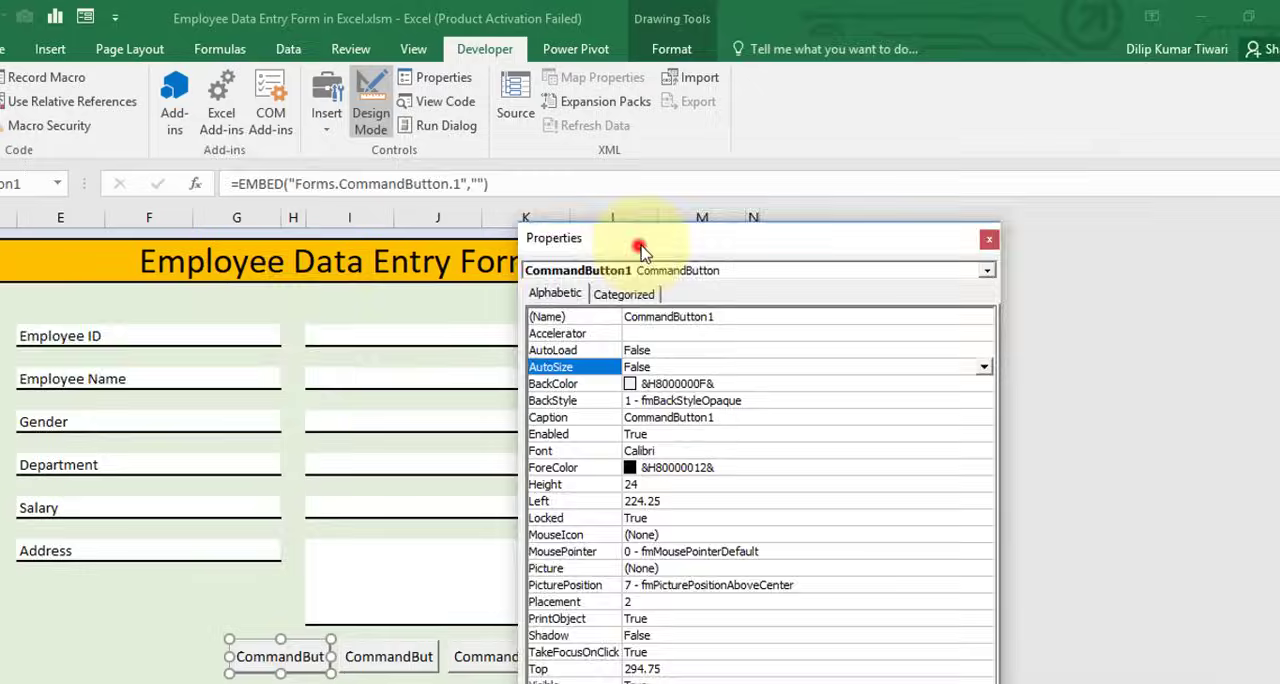
left_click_drag(641, 245, 826, 69)
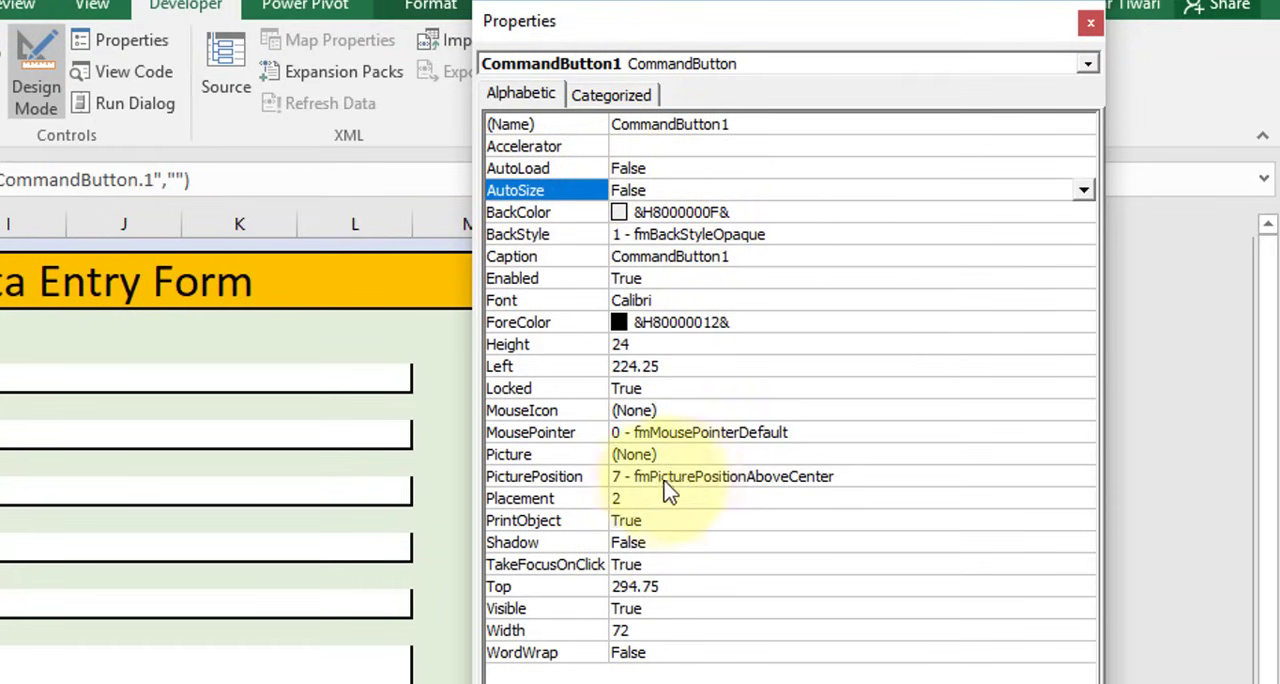
left_click_drag(755, 122, 606, 140)
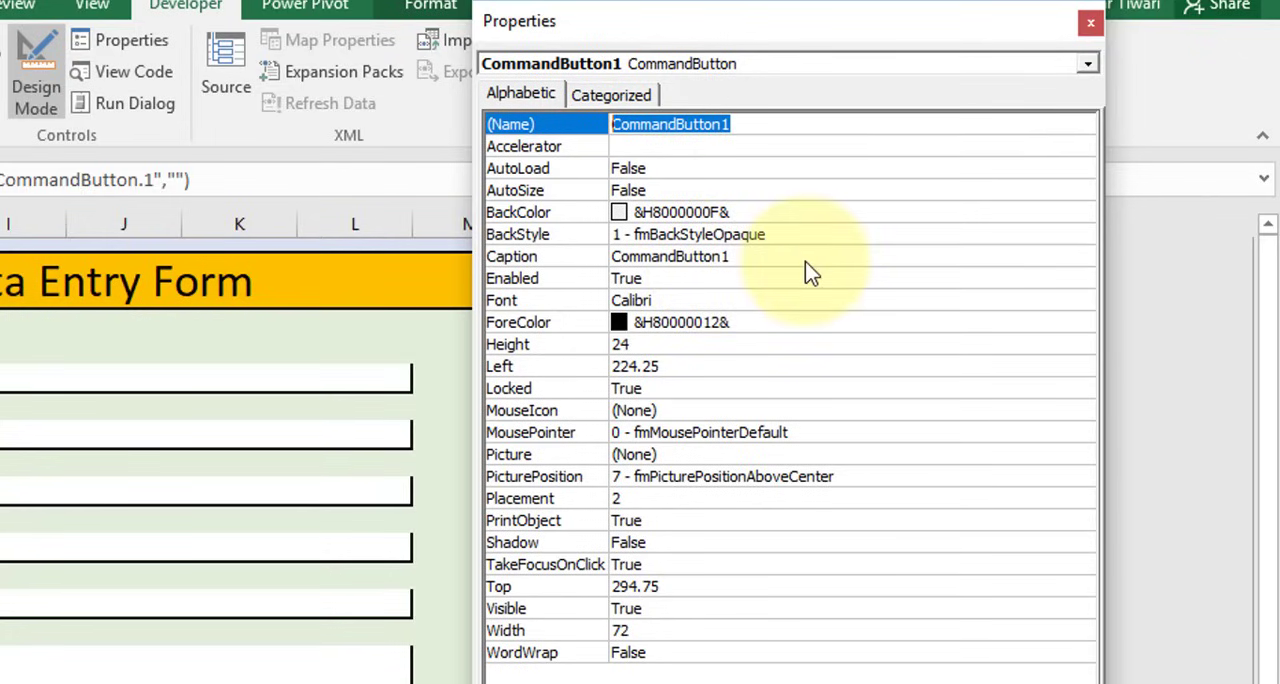
type("cmd")
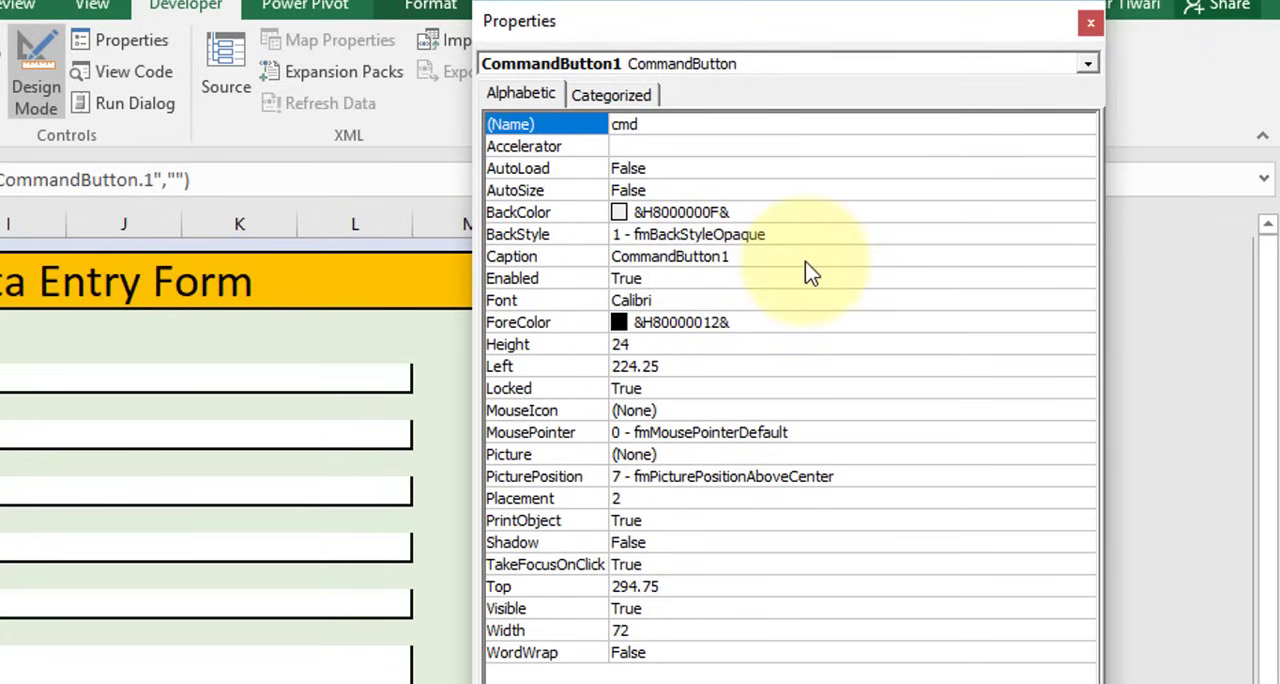
type("Save")
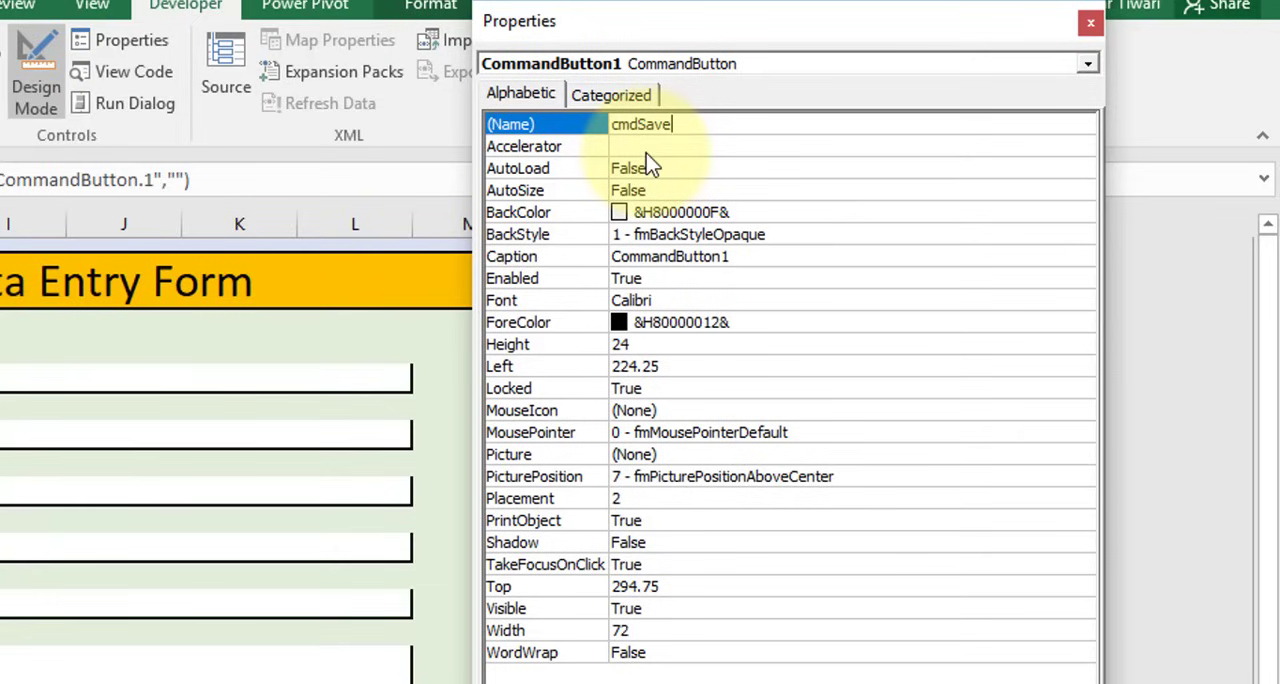
Set the accelerator of the cmdSave button to s
left_click(605, 148)
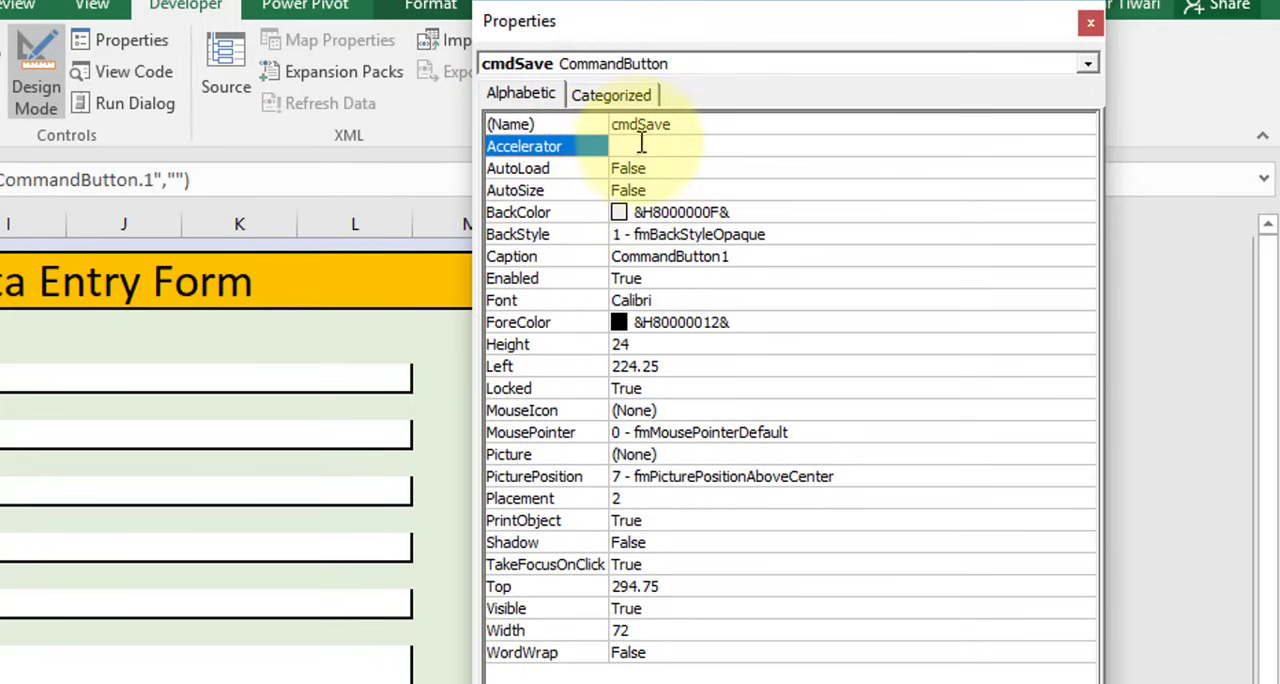
left_click(638, 148)
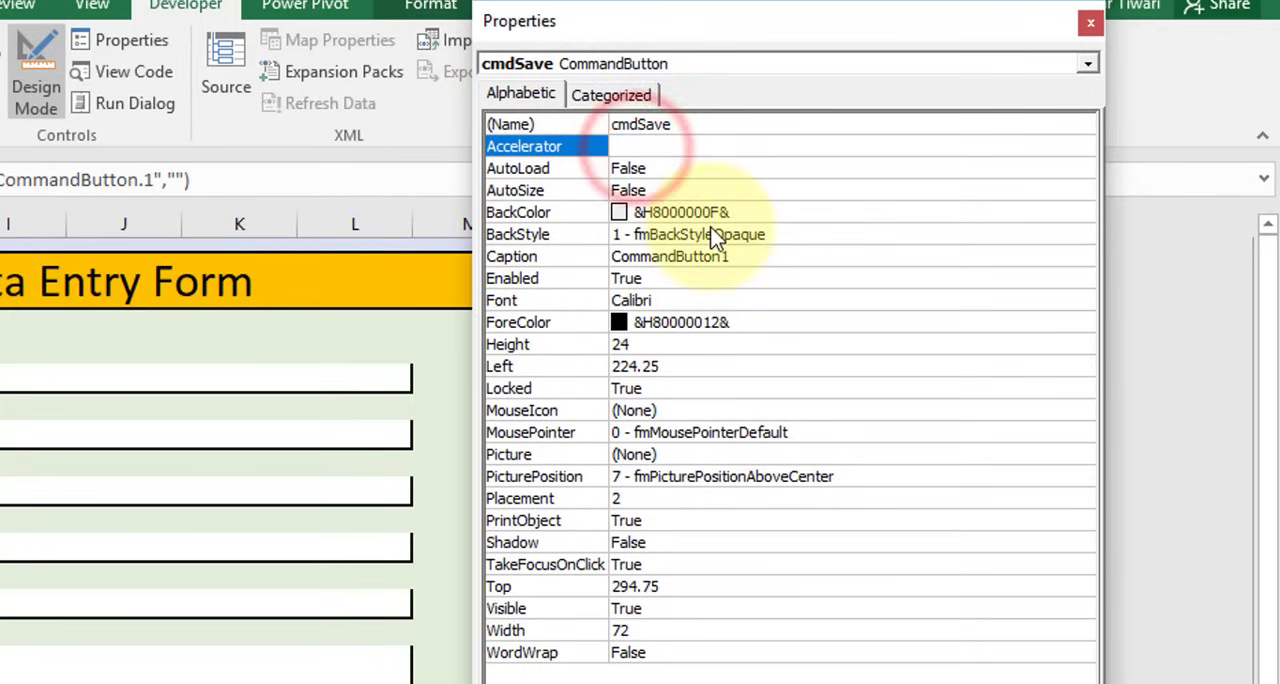
type("s")
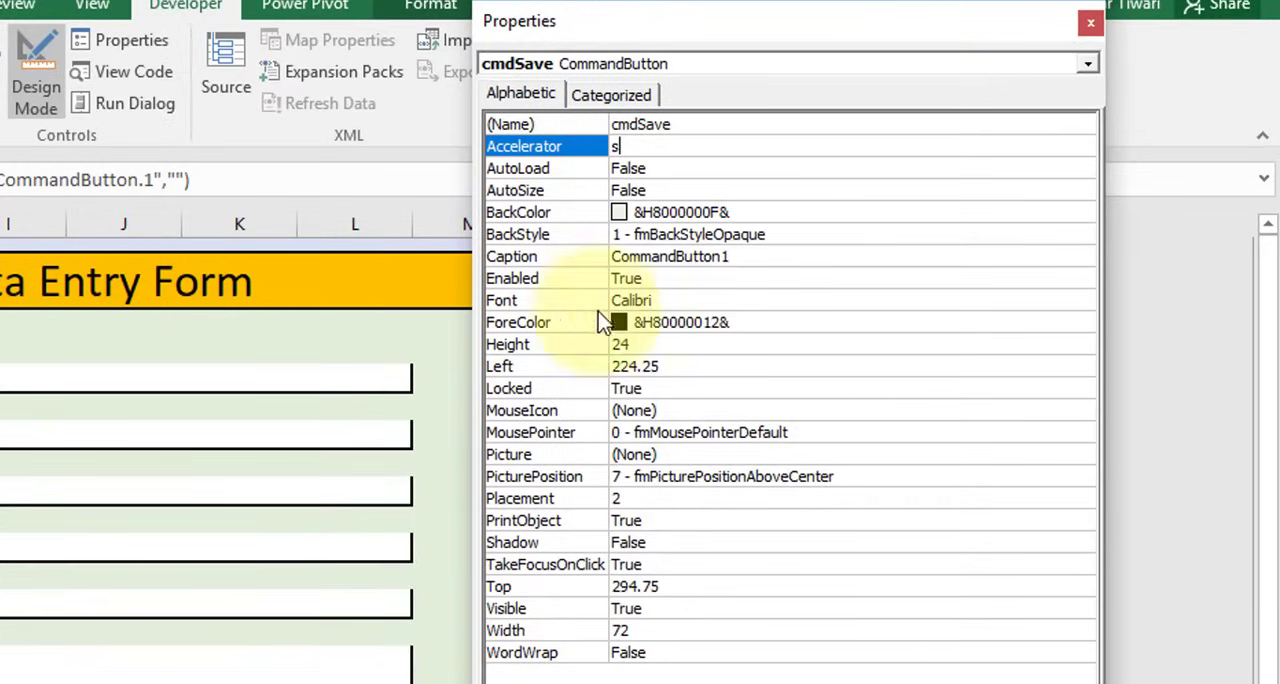
Set the BackColor of the cmdSave button to the light green palette colour &H00C0FFC0&
left_click(766, 214)
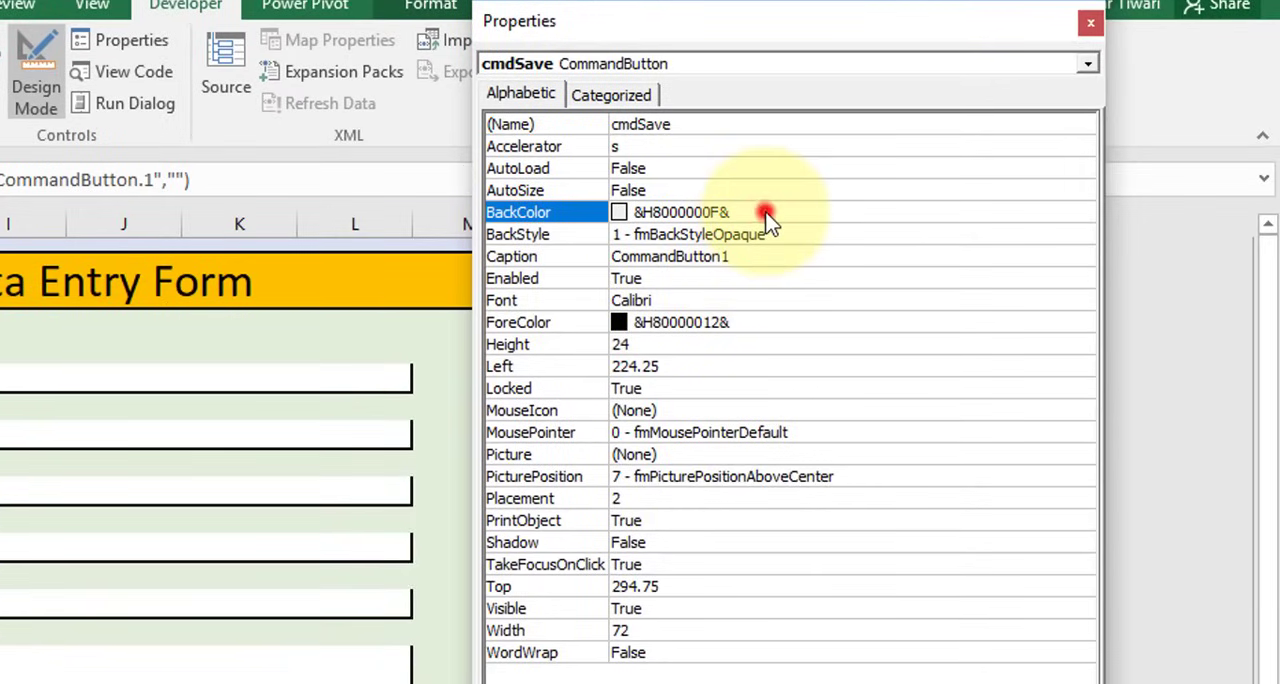
left_click(1085, 211)
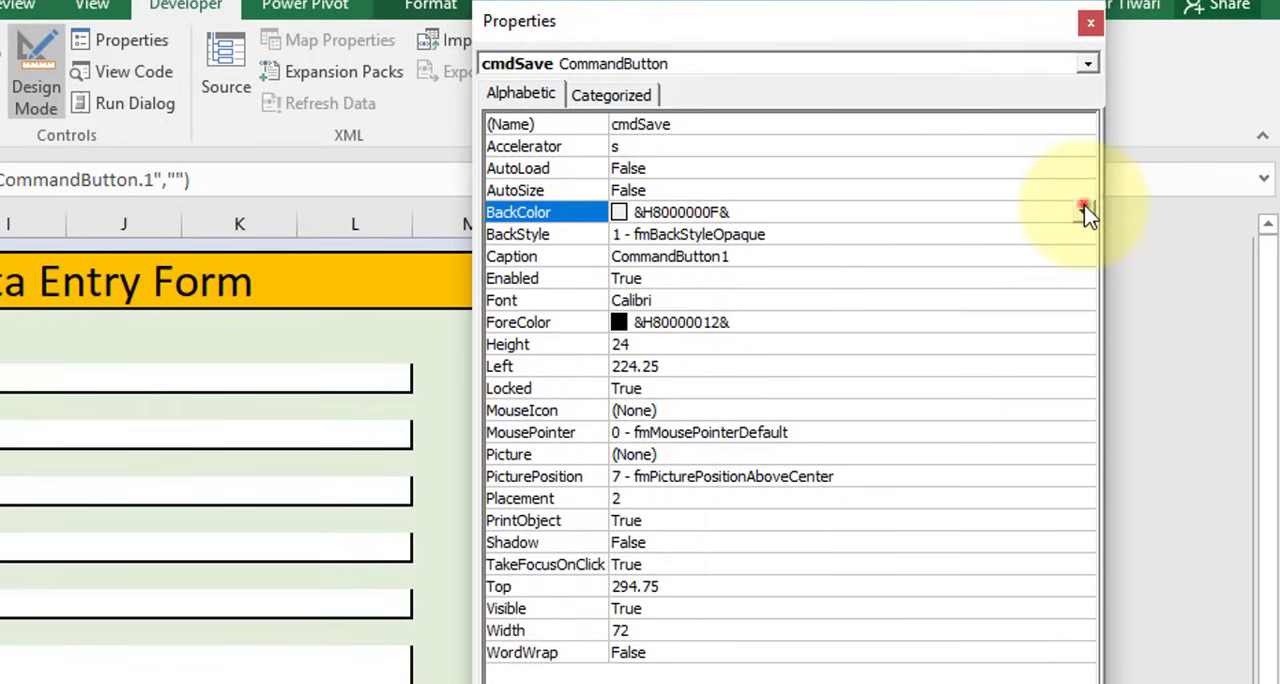
left_click(932, 240)
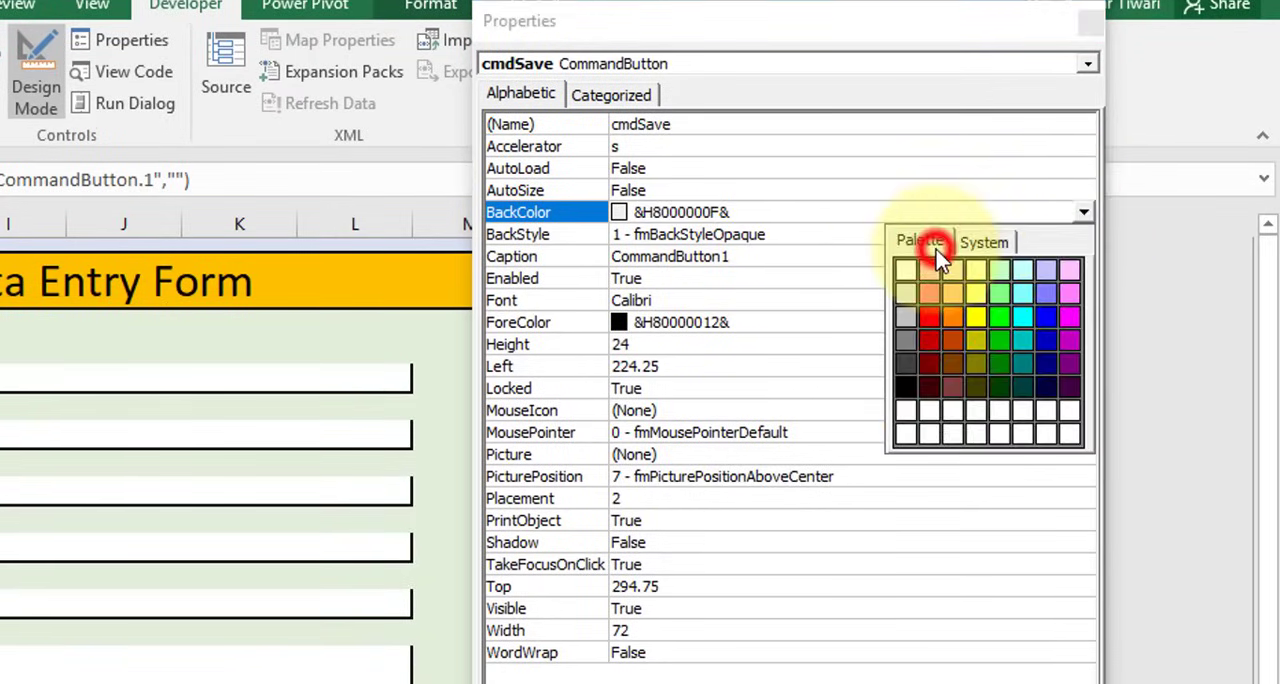
left_click(1000, 268)
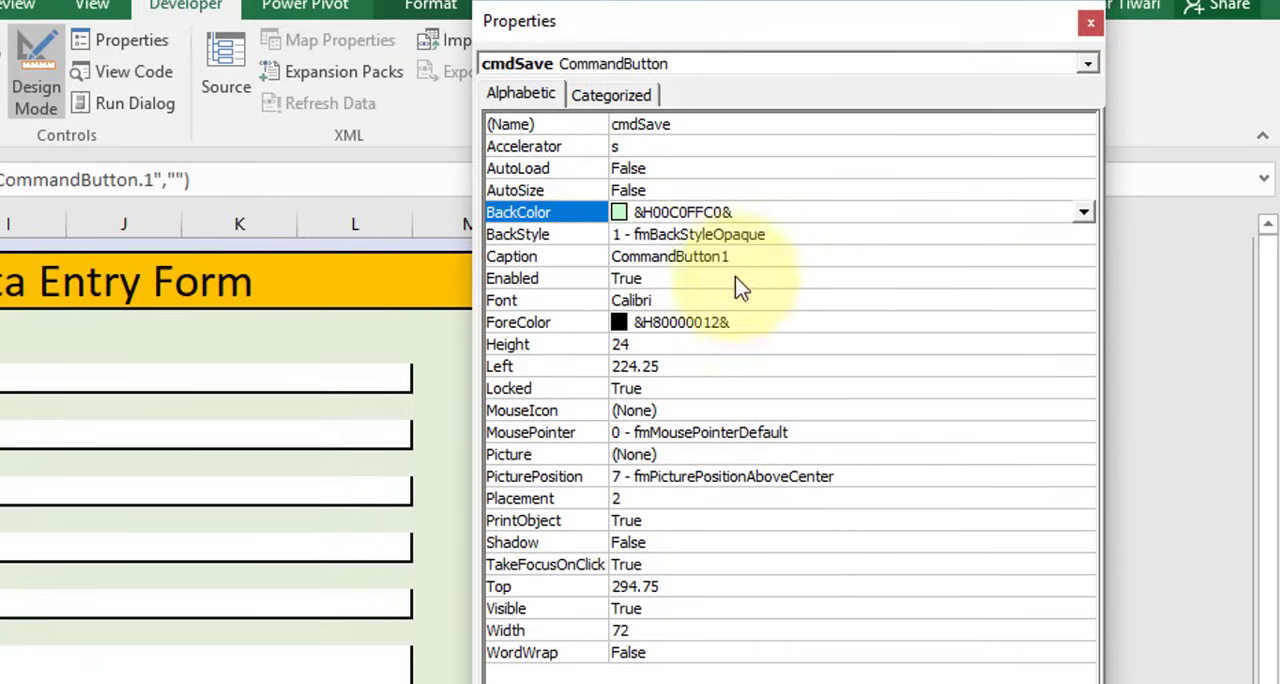
Set the caption of the cmdSave button to Save
left_click(757, 234)
double_click(760, 256)
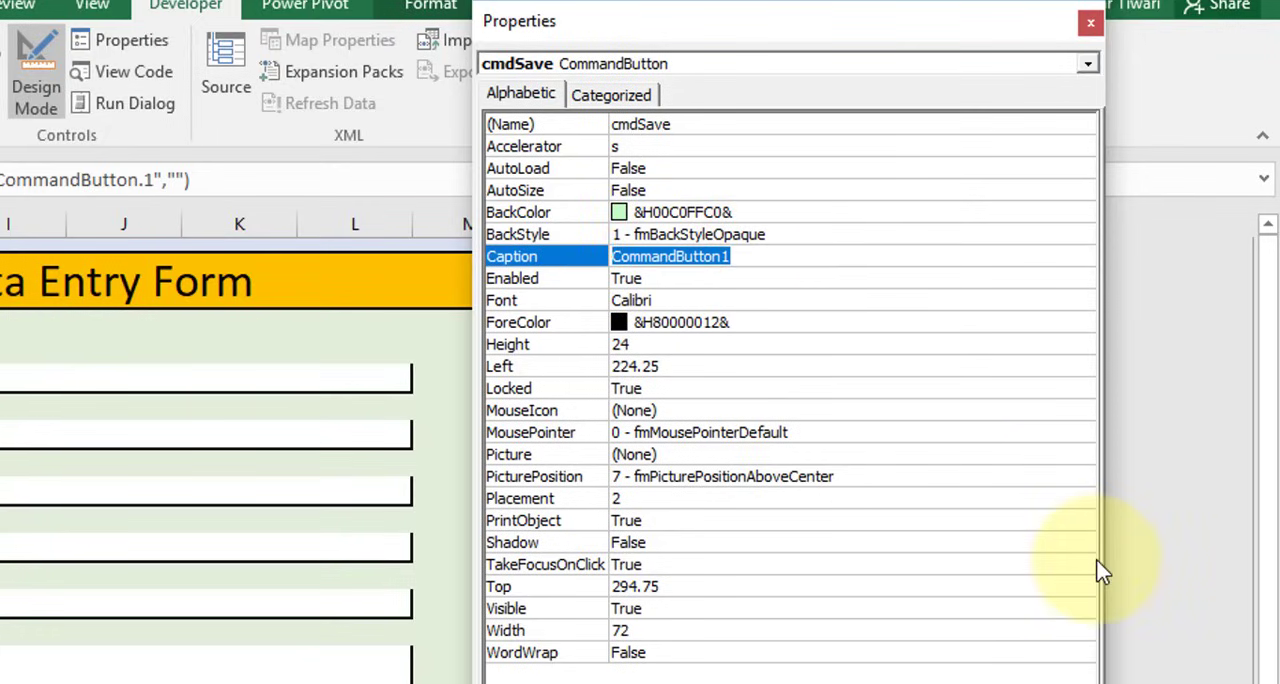
type("Save")
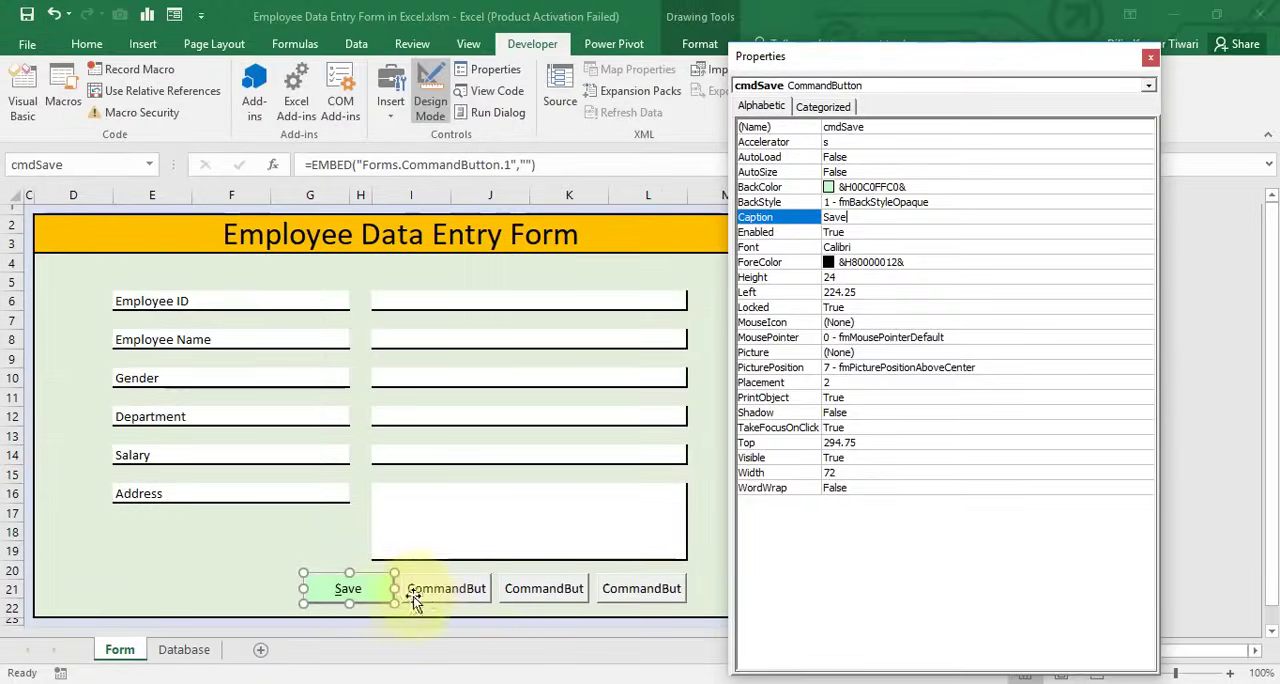
Set the name of the second command button to cmdModify
left_click(416, 592)
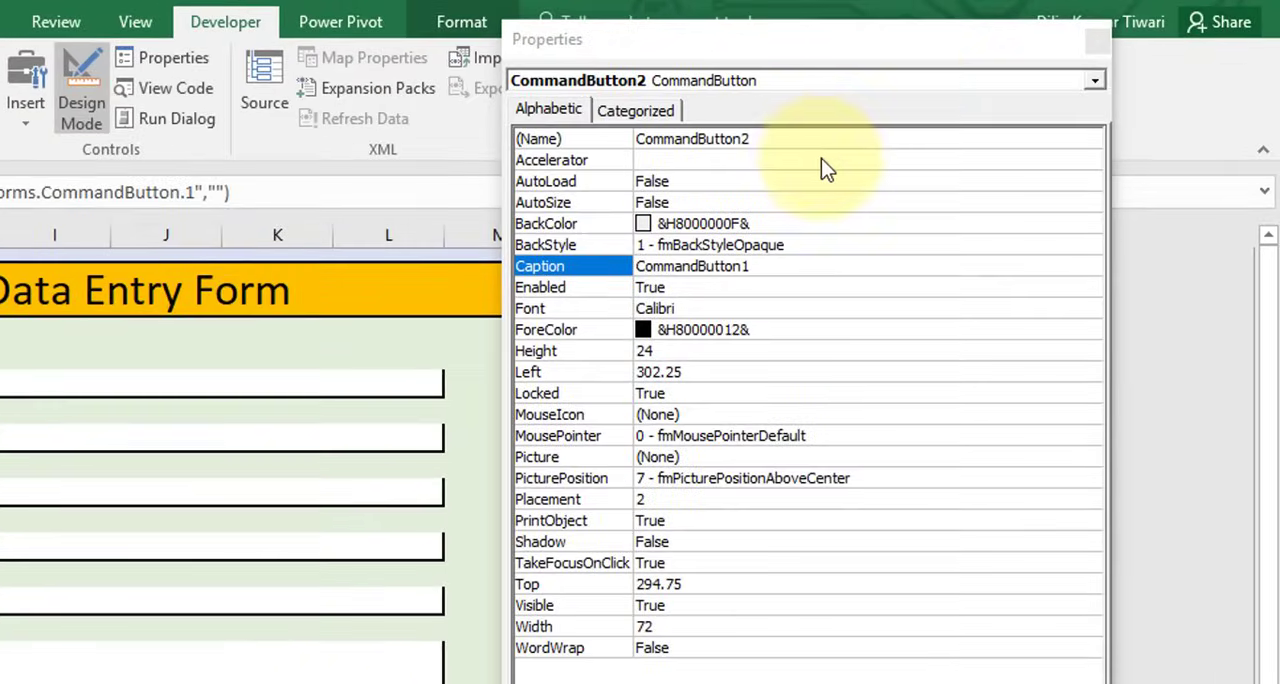
left_click(948, 127)
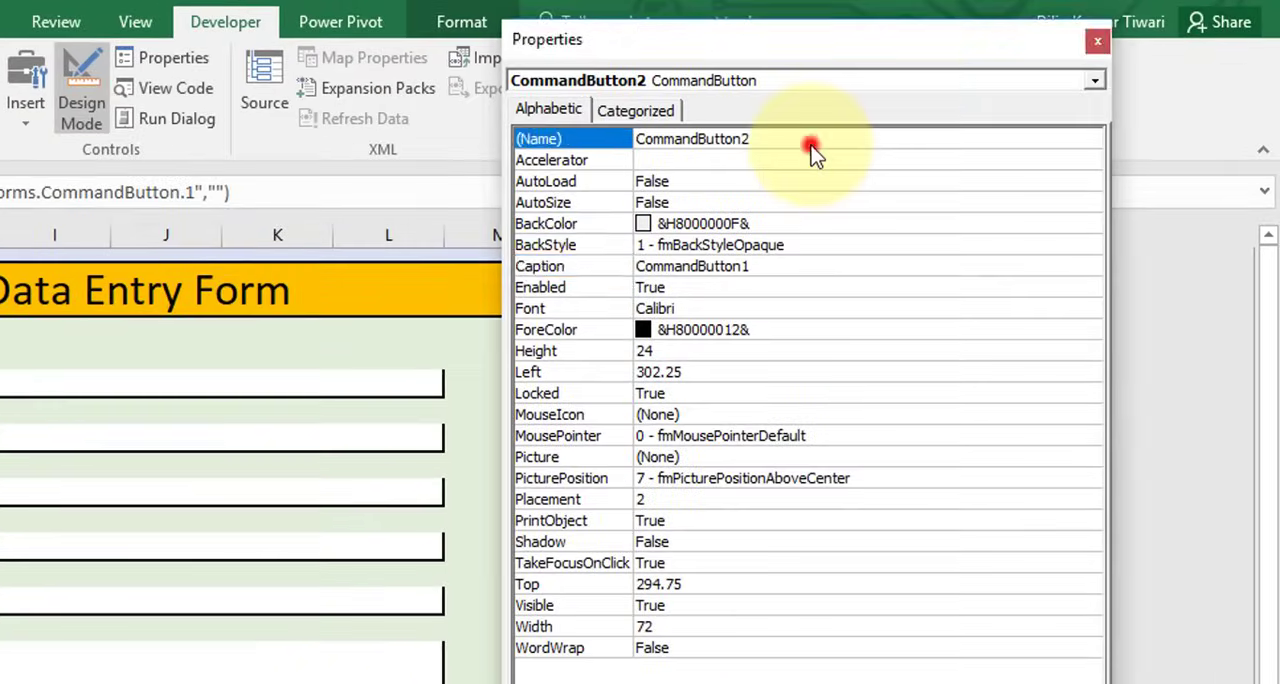
double_click(734, 147)
type("cmdM")
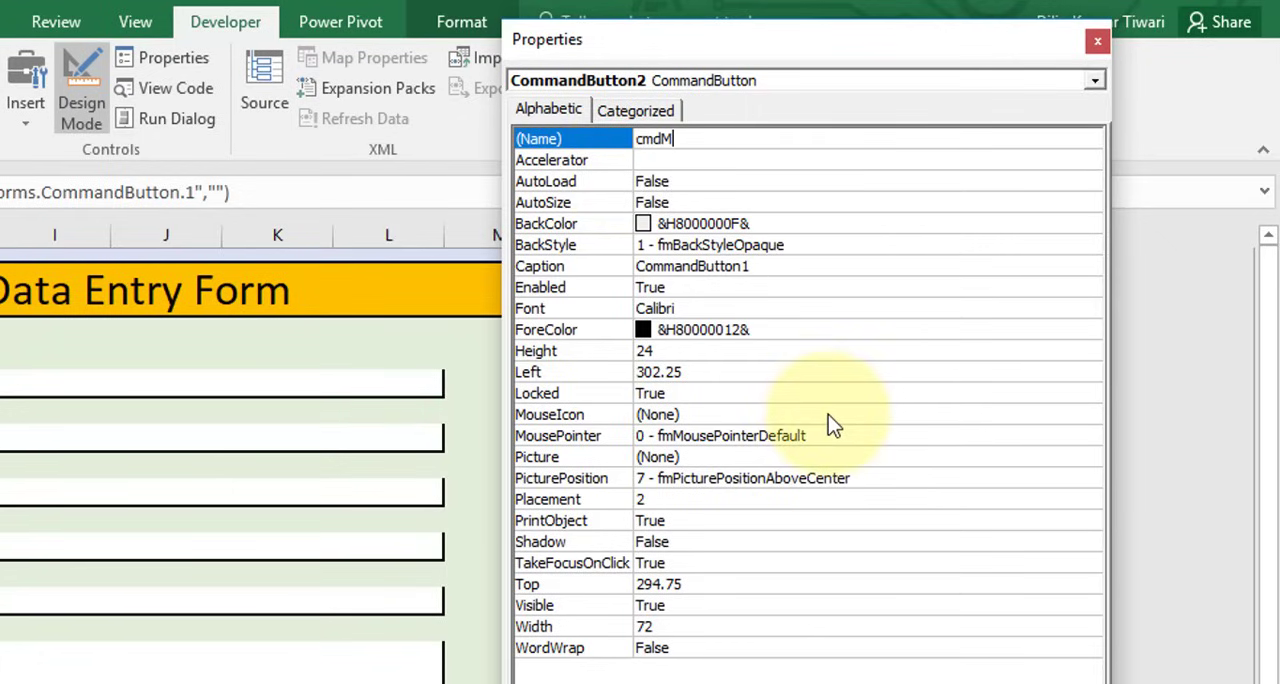
type("odi")
type("fy")
left_click(158, 66)
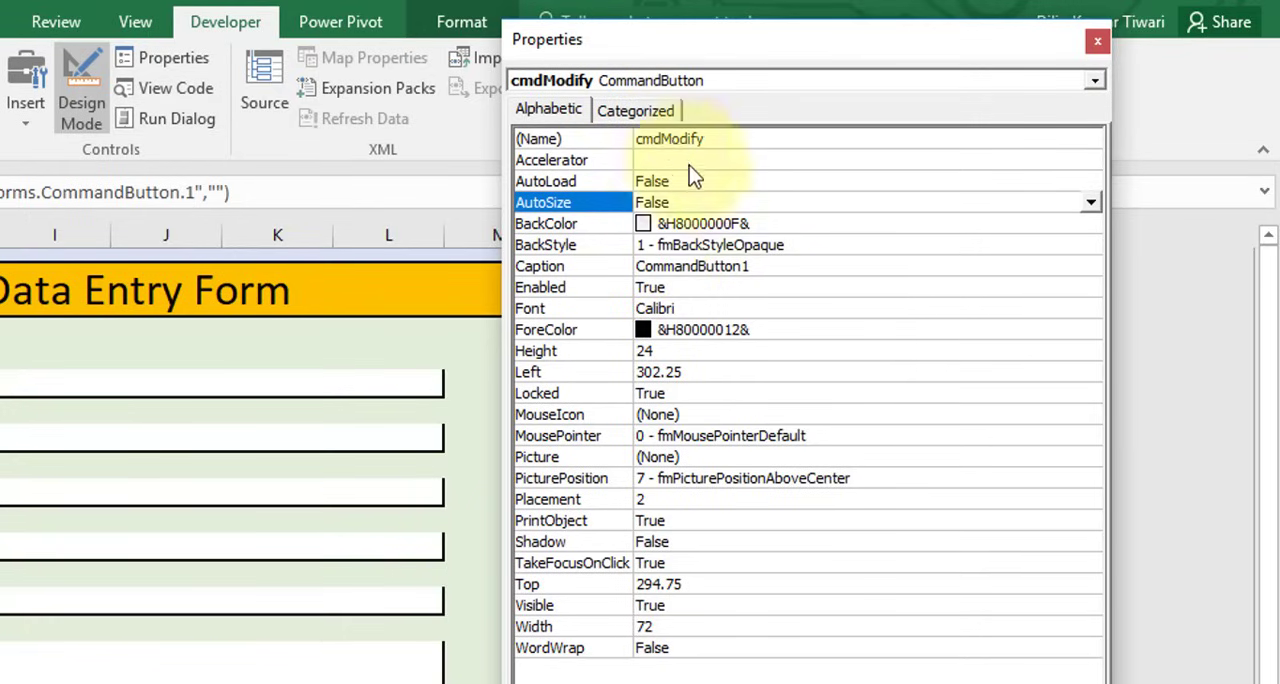
Set the BackColor of the cmdModify button to the light cyan palette colour &H00FFFFC0&
left_click(617, 231)
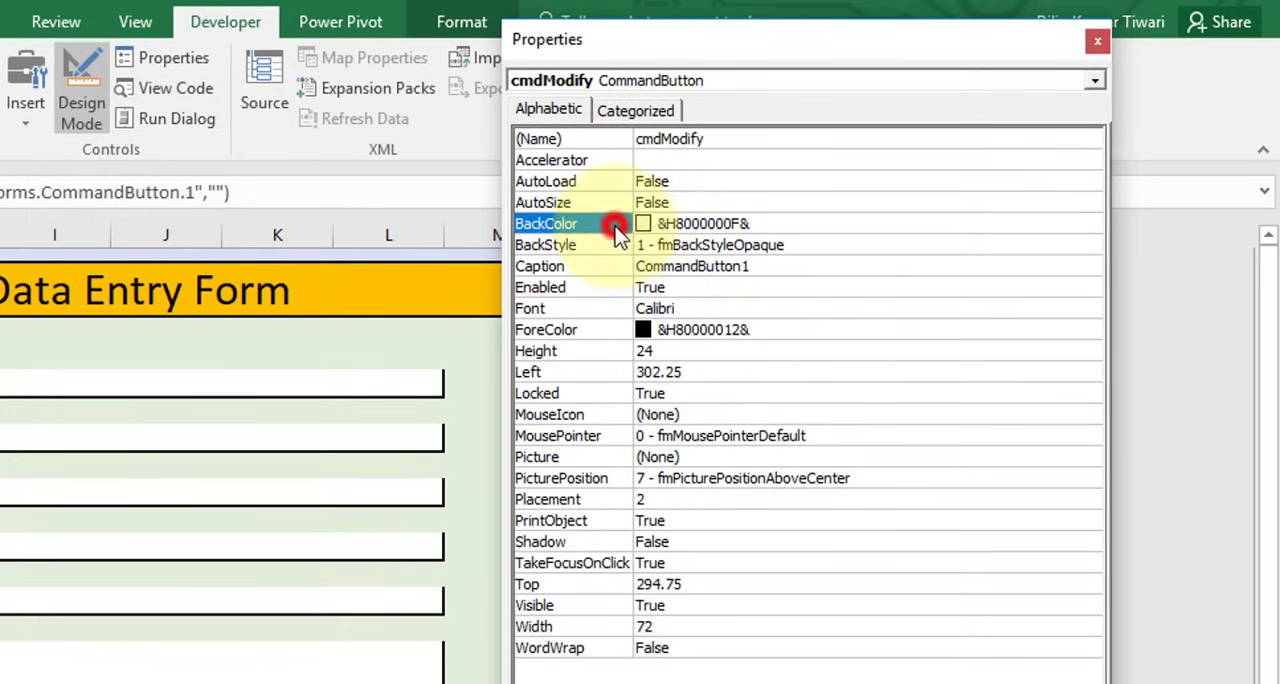
left_click(1089, 224)
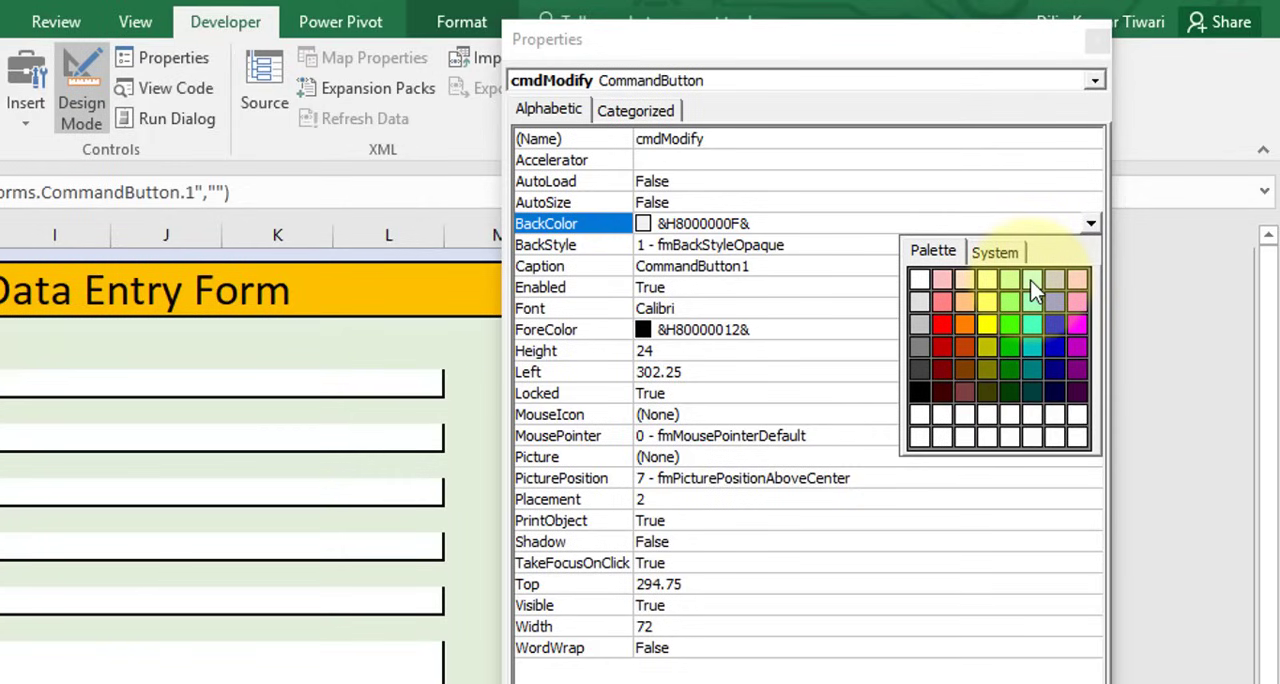
left_click(1033, 280)
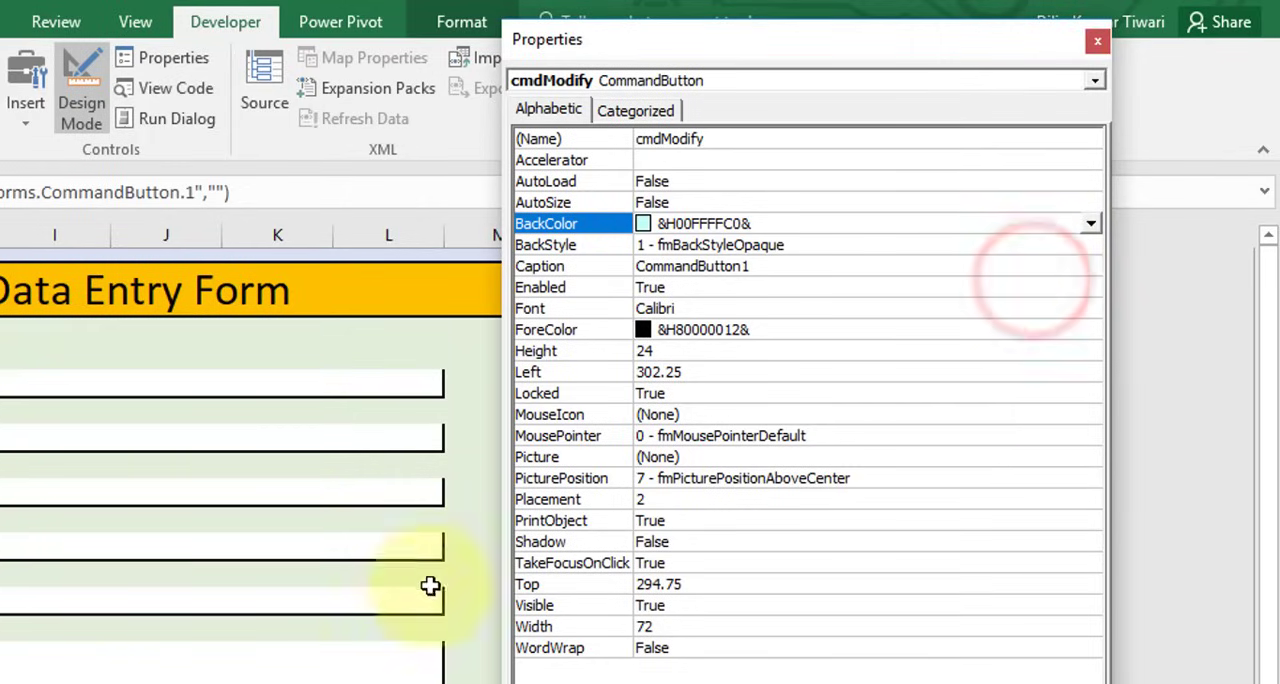
Set the accelerator of the cmdModify button to m and its caption to Modify
left_click(702, 161)
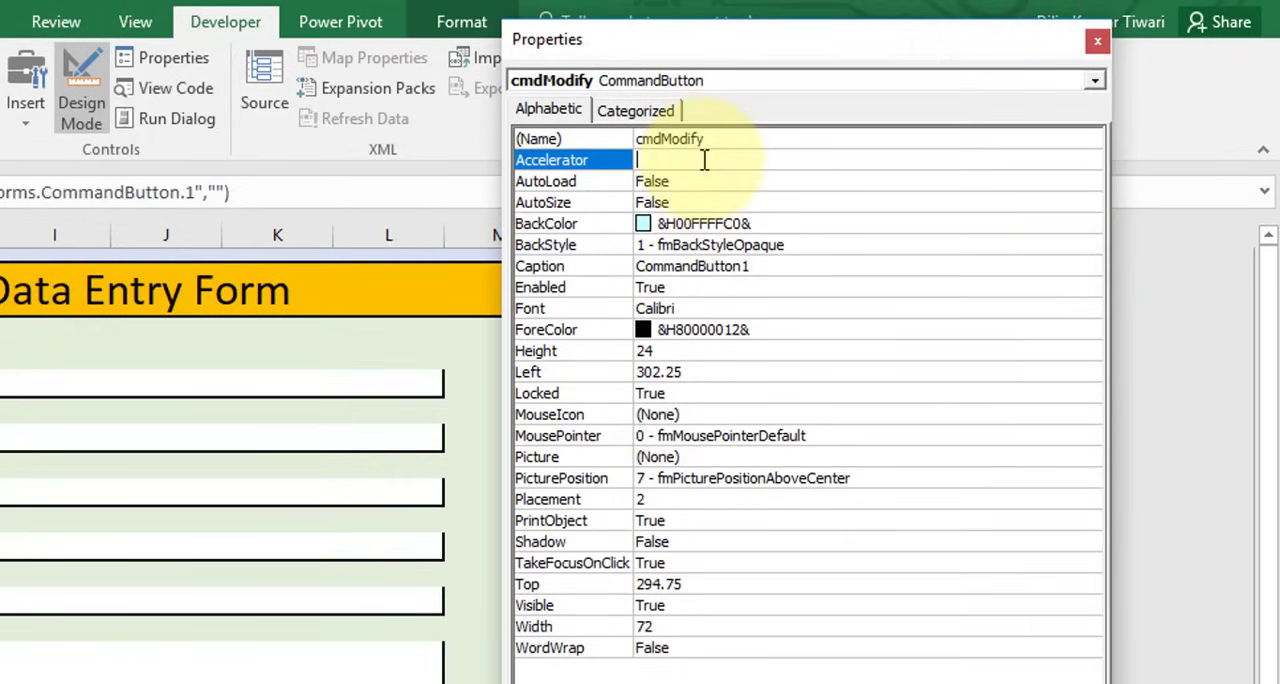
left_click(758, 266)
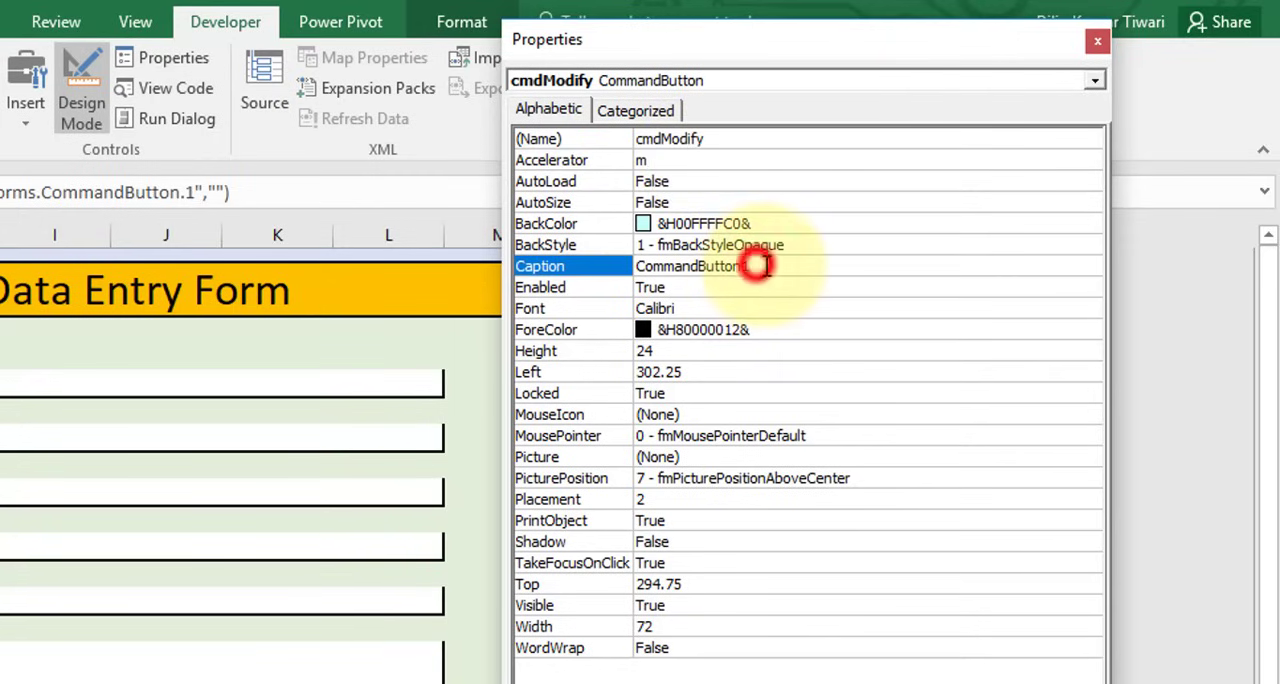
type("Modify")
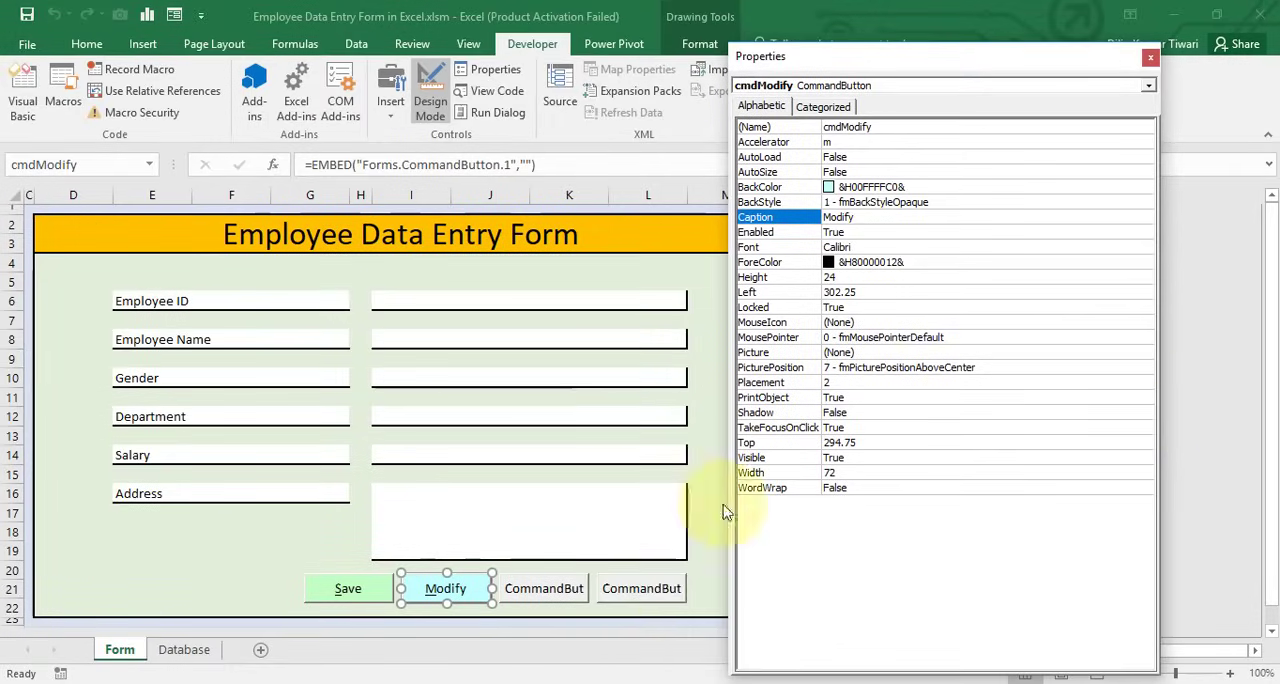
Set the name of the third command button to cmdDelete and its accelerator to d
left_click(552, 598)
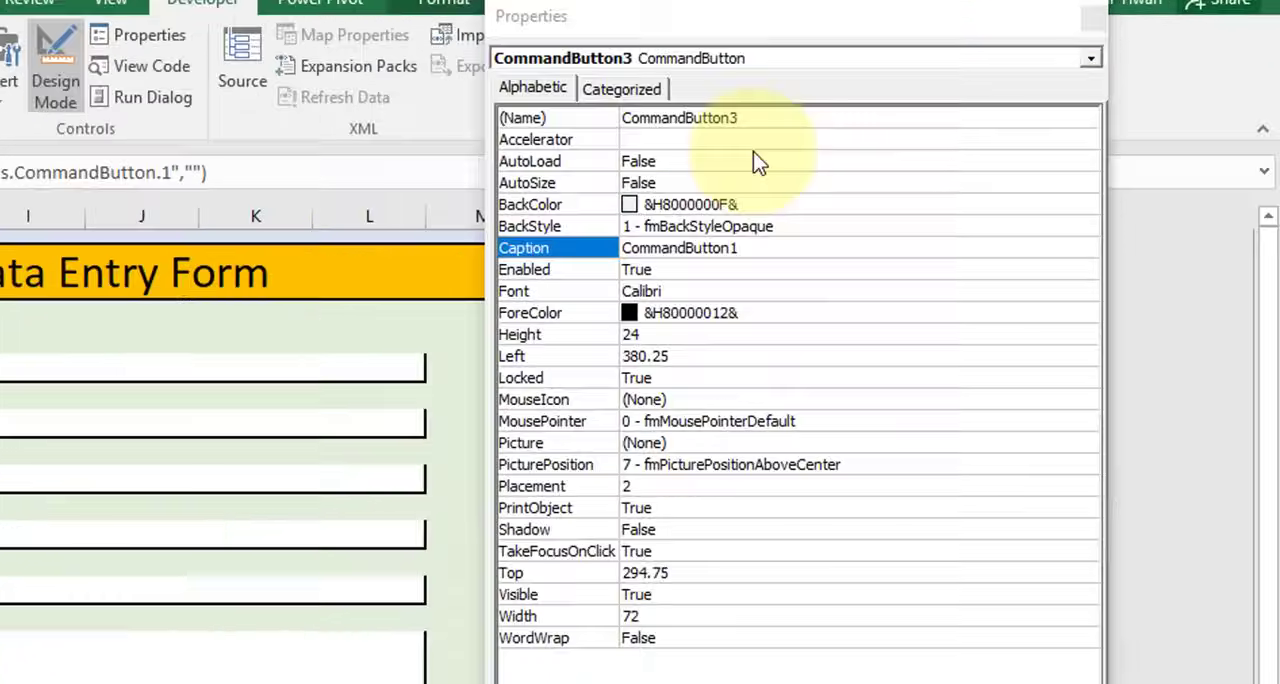
left_click(933, 128)
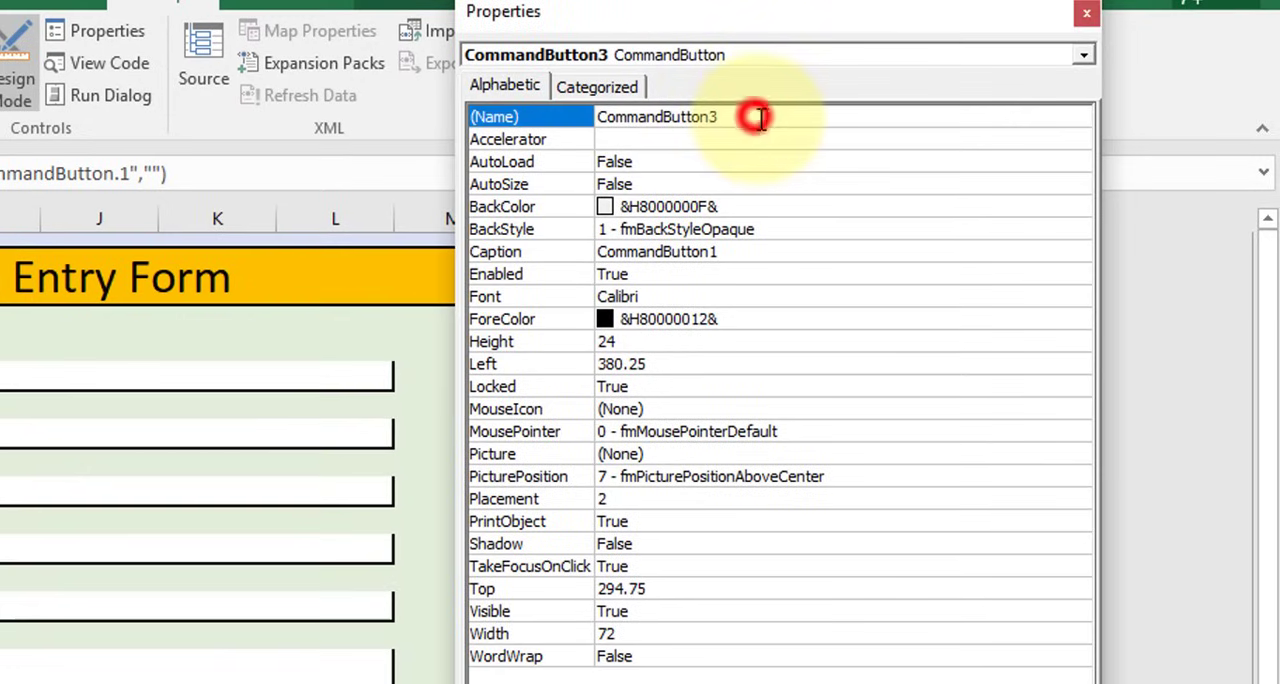
left_click_drag(671, 128, 595, 122)
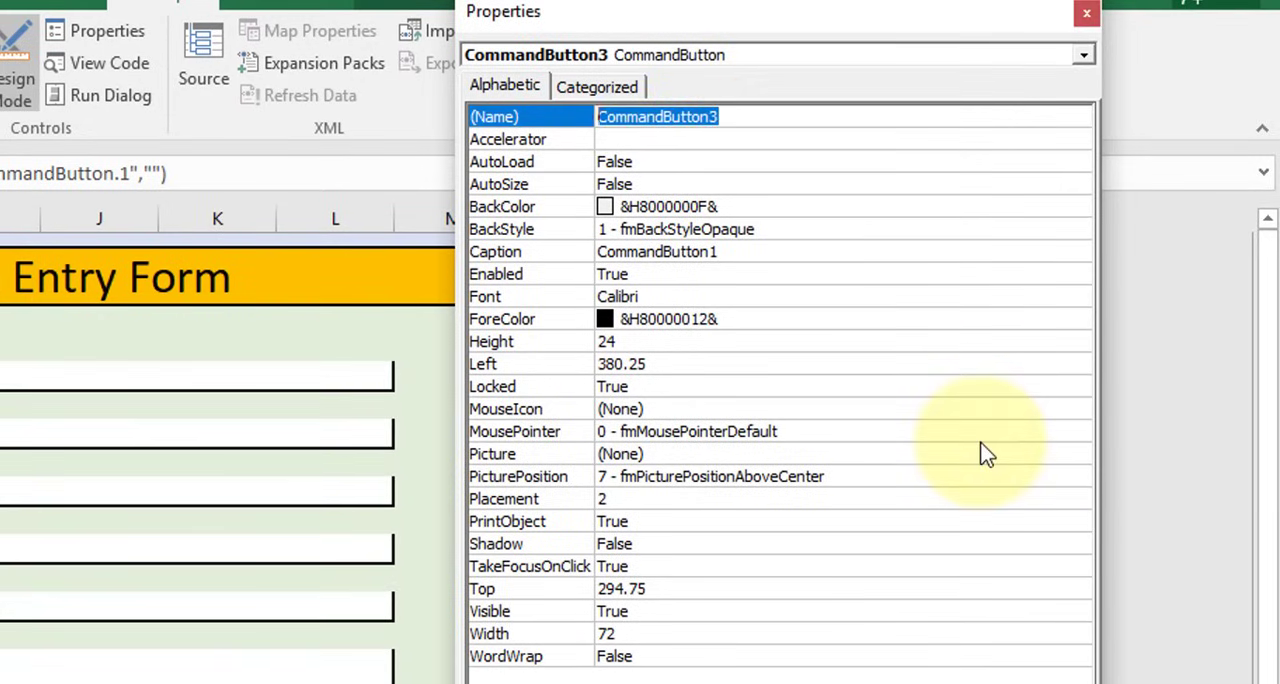
type("cmdDelete")
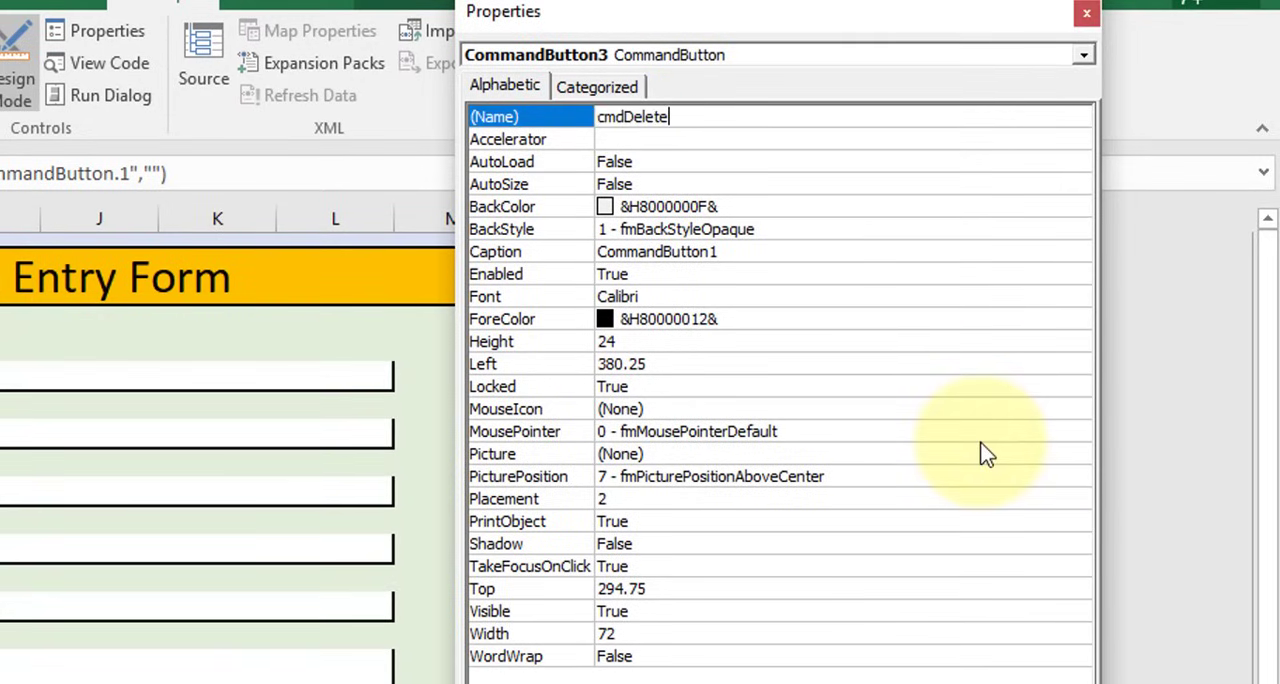
left_click(670, 140)
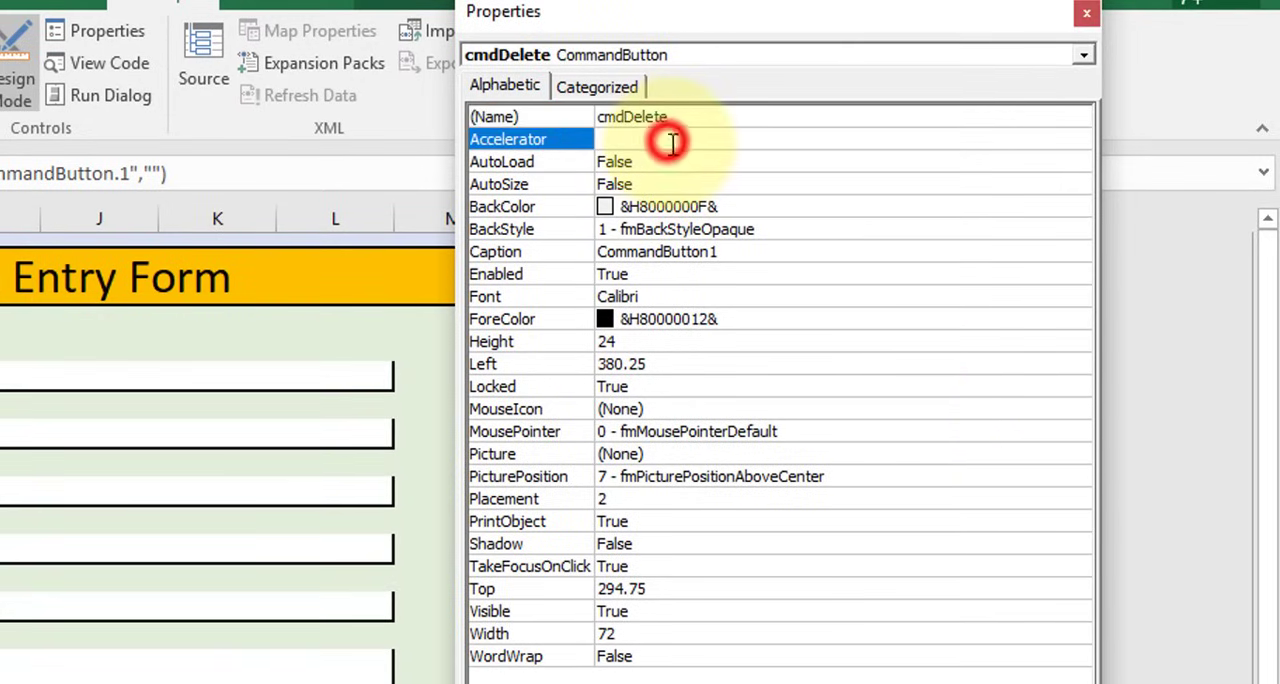
type("d")
Set the BackColor of the cmdDelete button to the light red palette colour &H00C0C0FF&
left_click(737, 206)
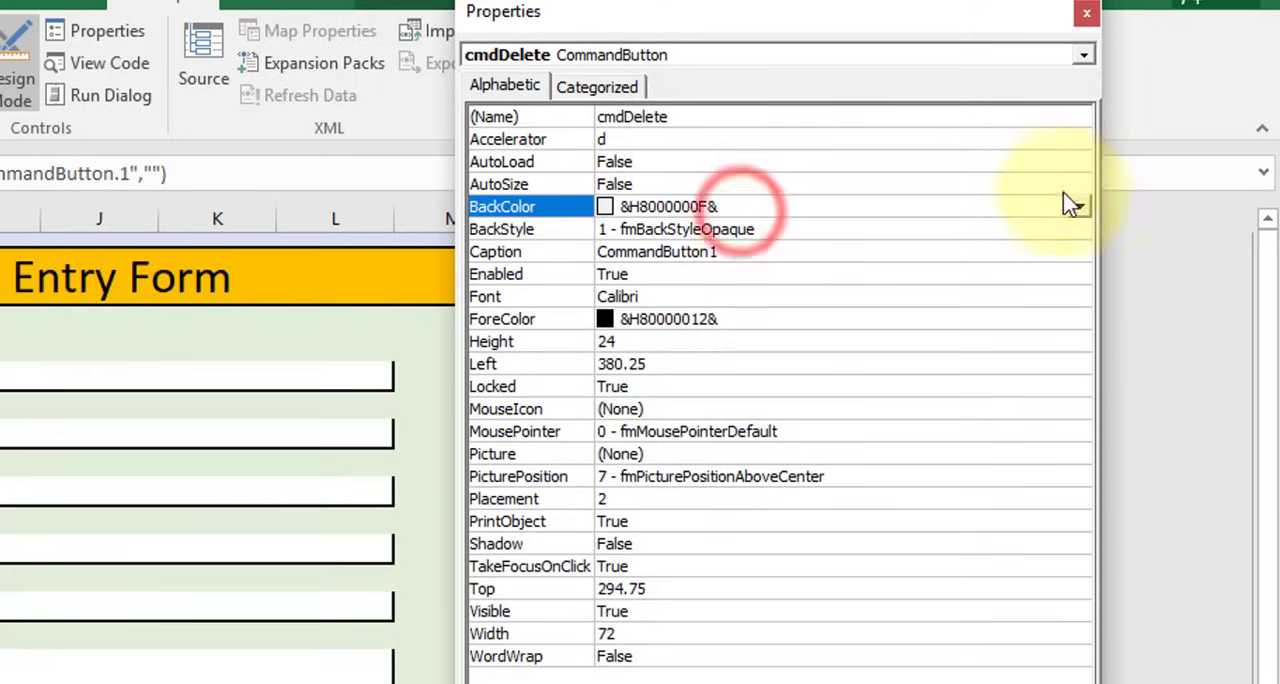
left_click(1077, 207)
left_click(913, 236)
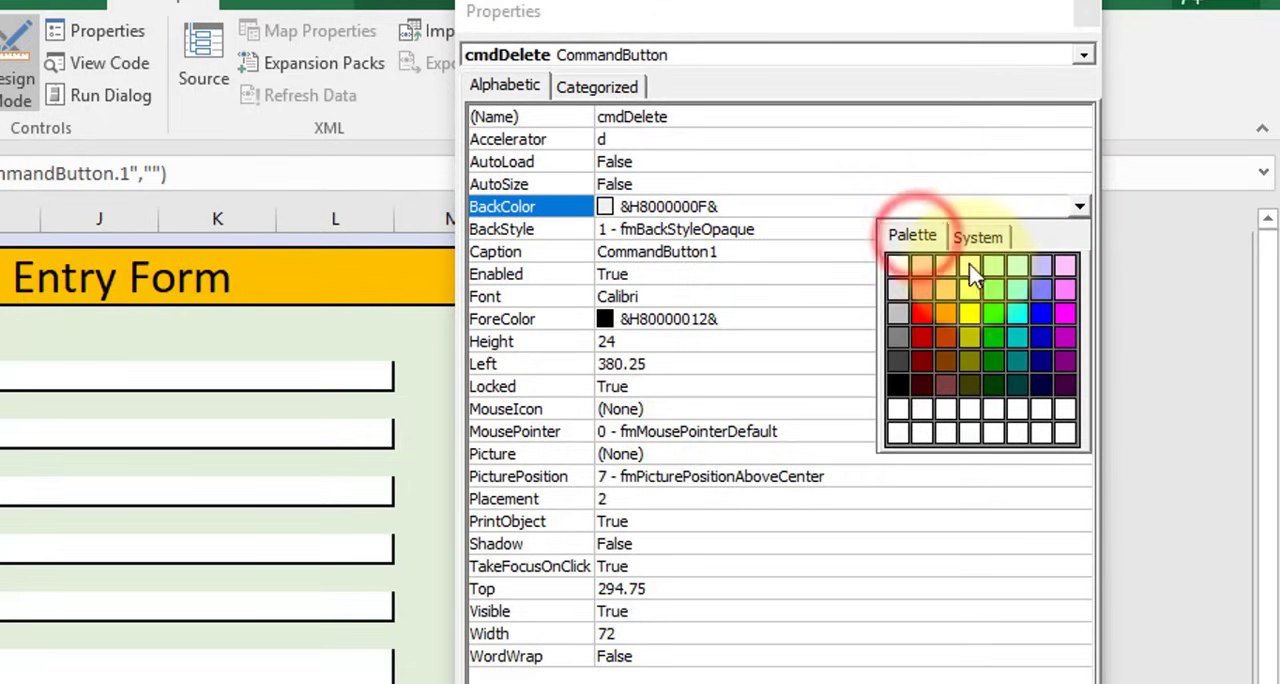
left_click(922, 265)
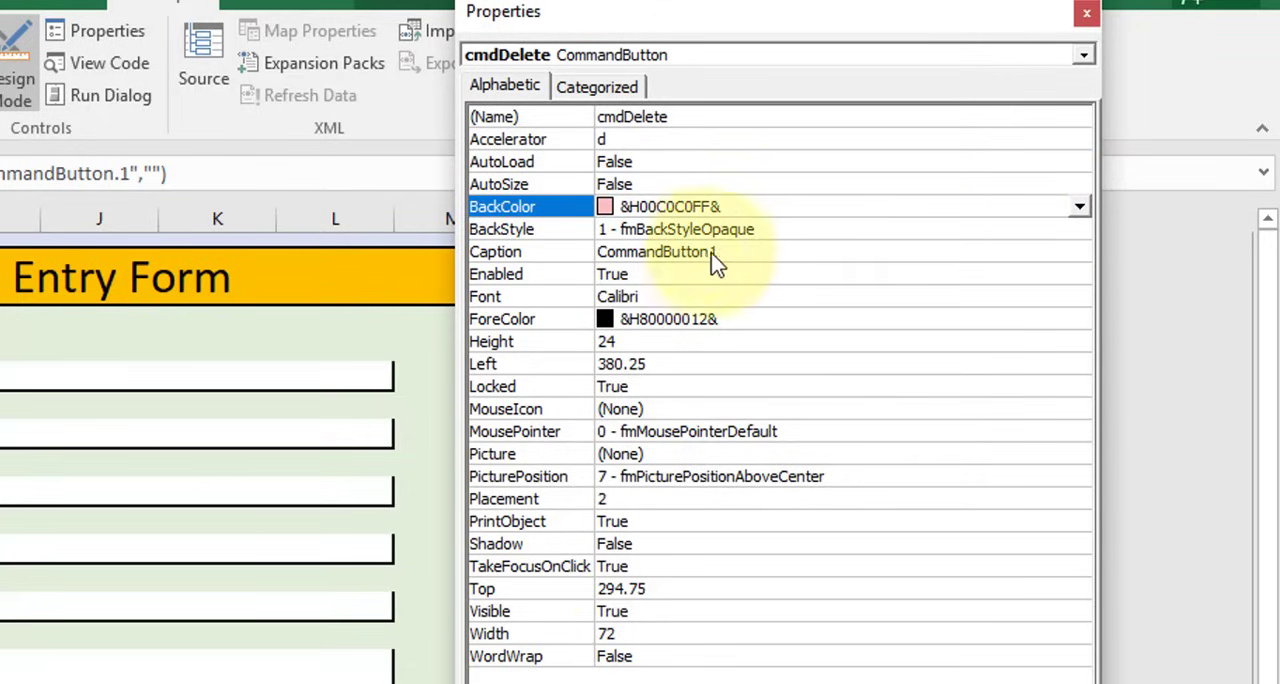
Set the caption of the cmdDelete button to Delete
left_click(741, 252)
double_click(741, 252)
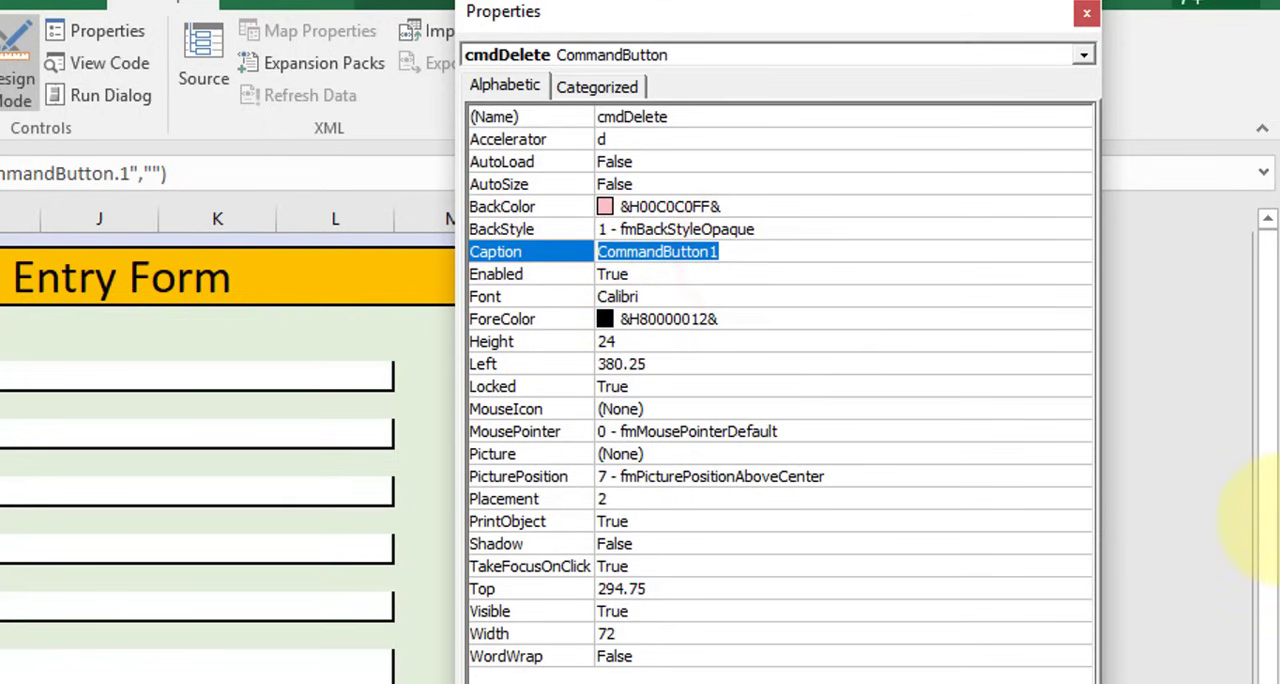
type("Delete")
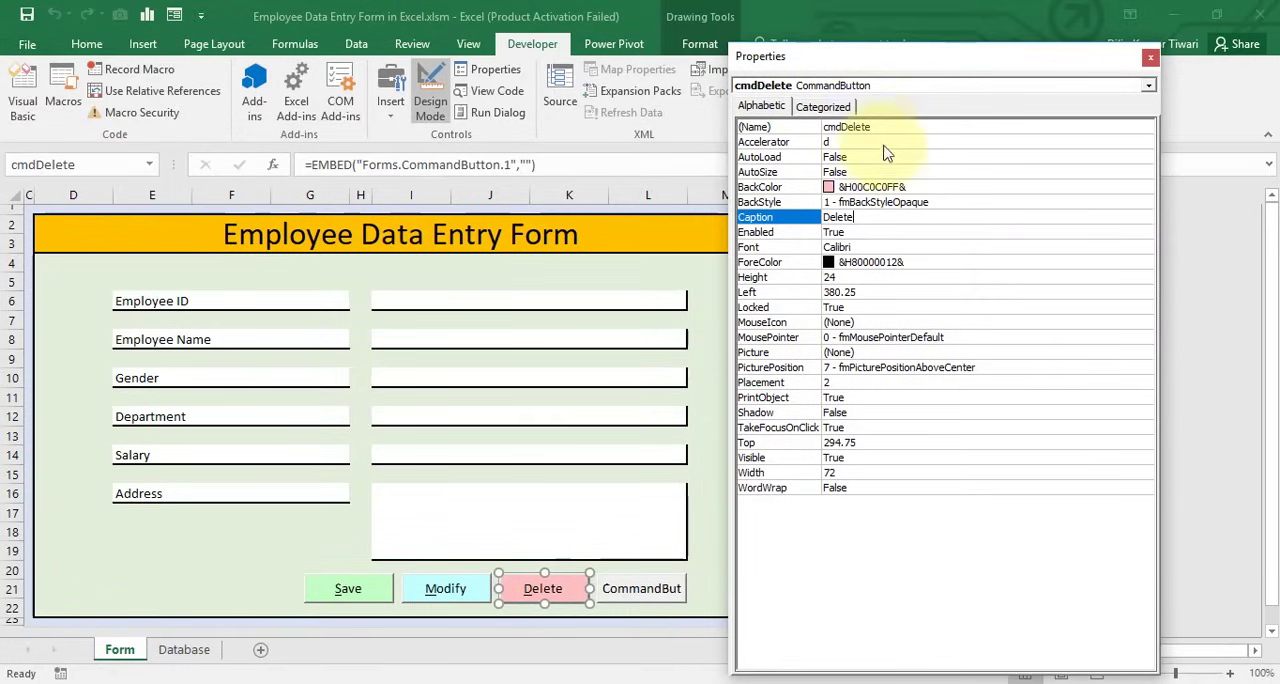
Set the name of the fourth command button to cmdReset and its accelerator to r
left_click(628, 599)
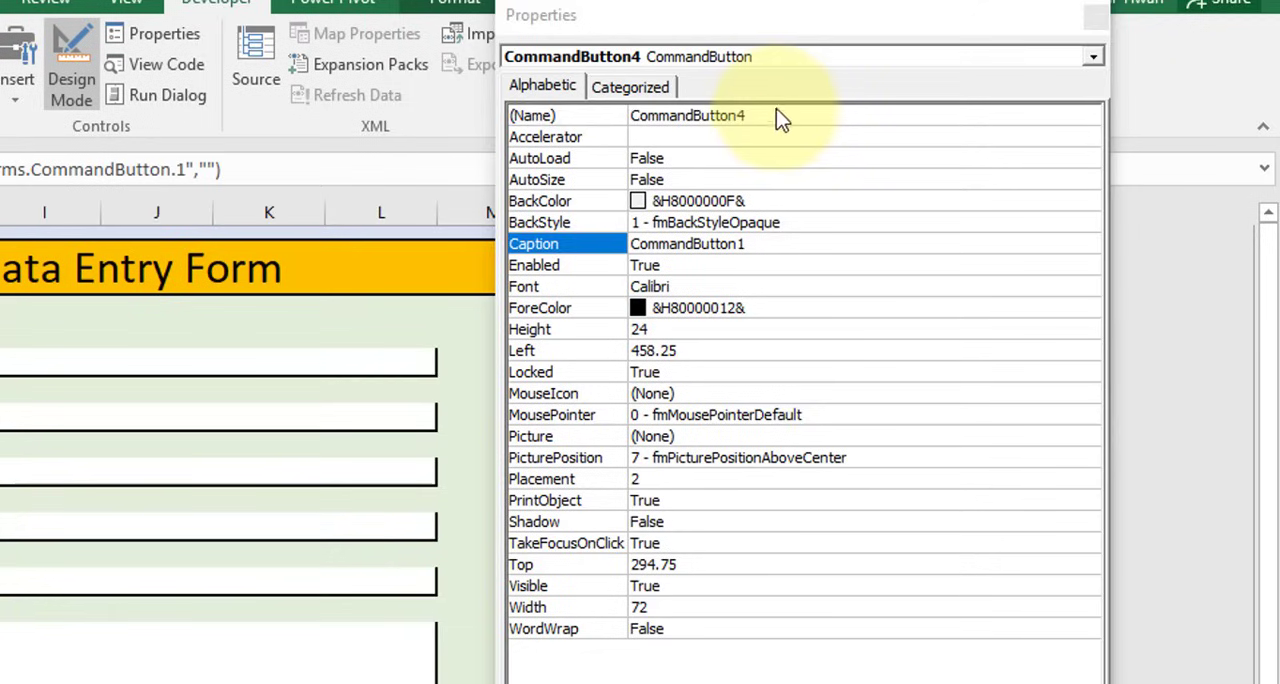
double_click(779, 115)
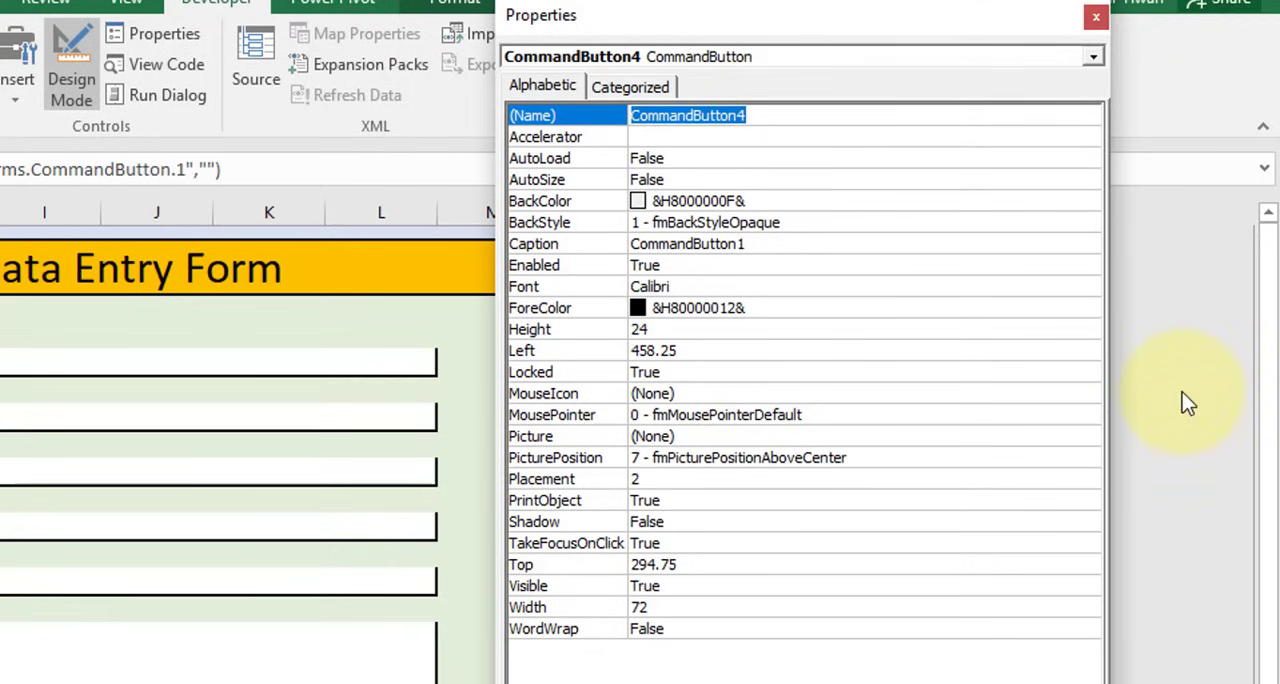
type("cmdReset")
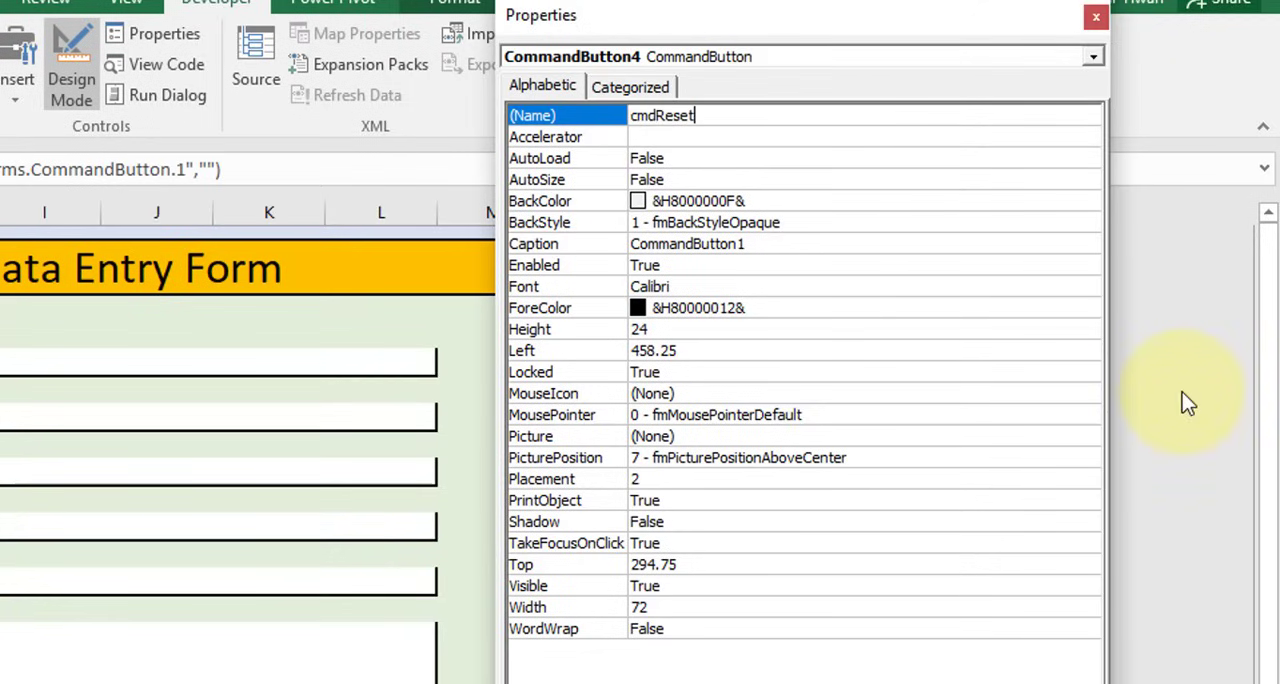
left_click(709, 137)
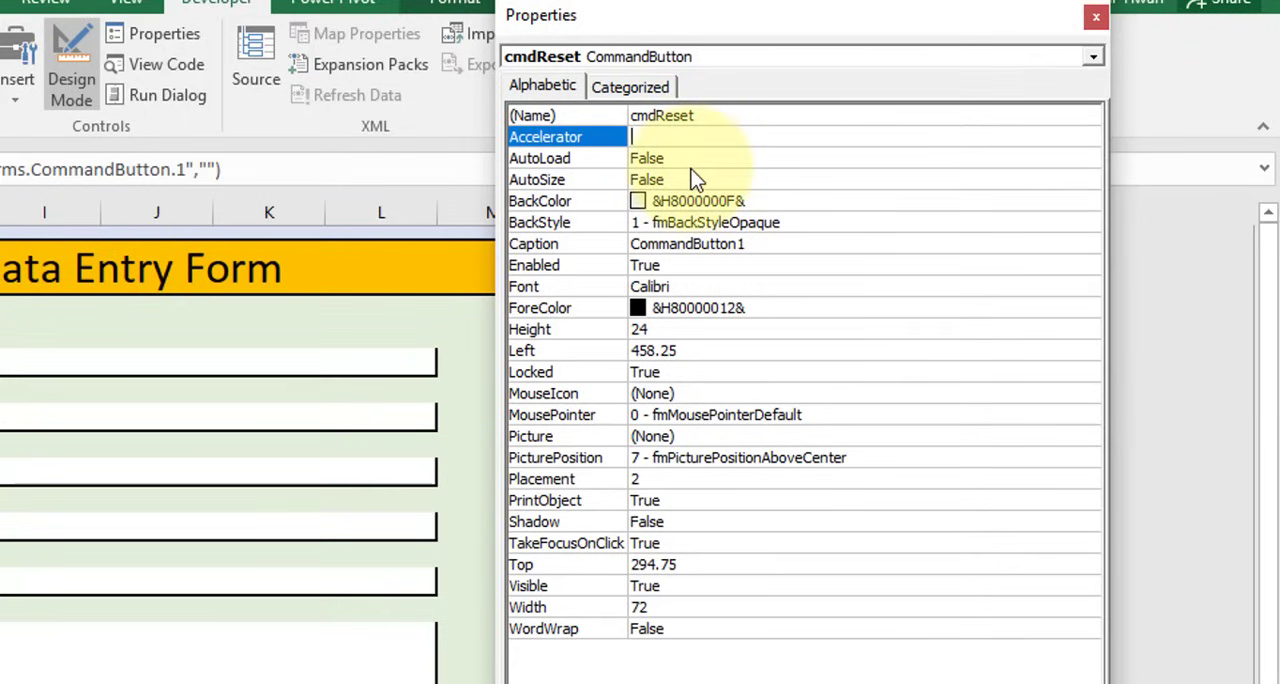
type("r")
Set the caption of the cmdReset button to Reset
left_click(786, 247)
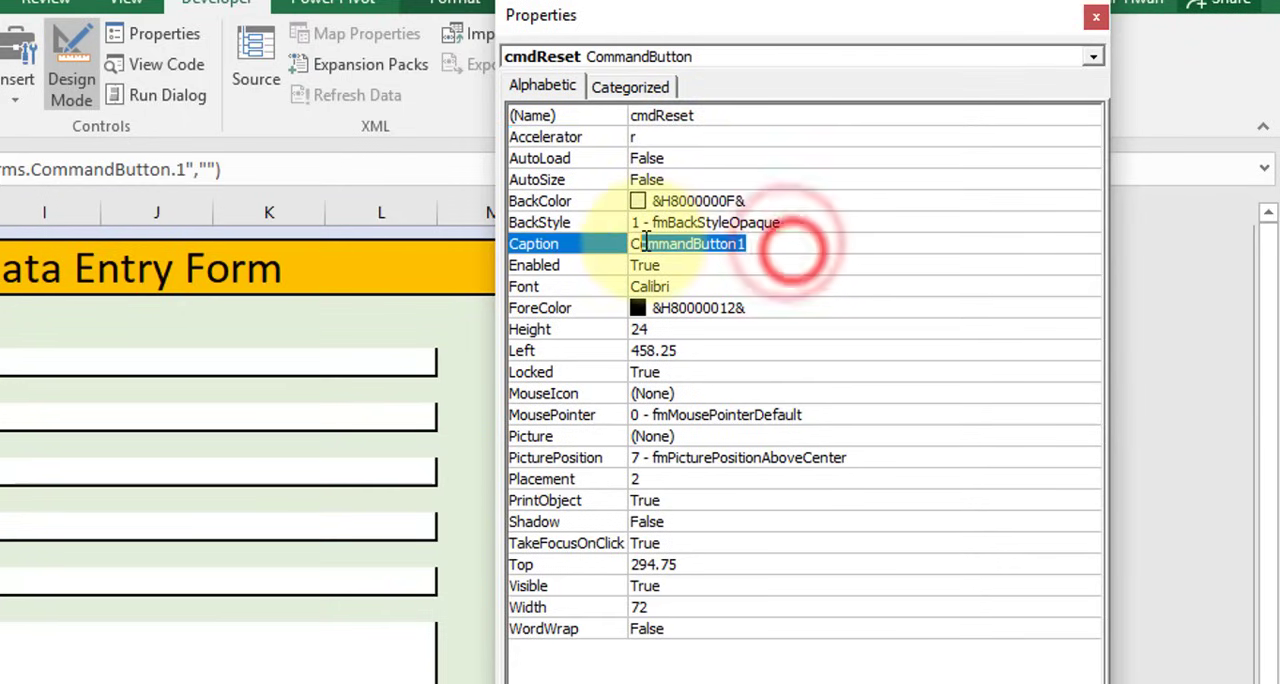
left_click(636, 246)
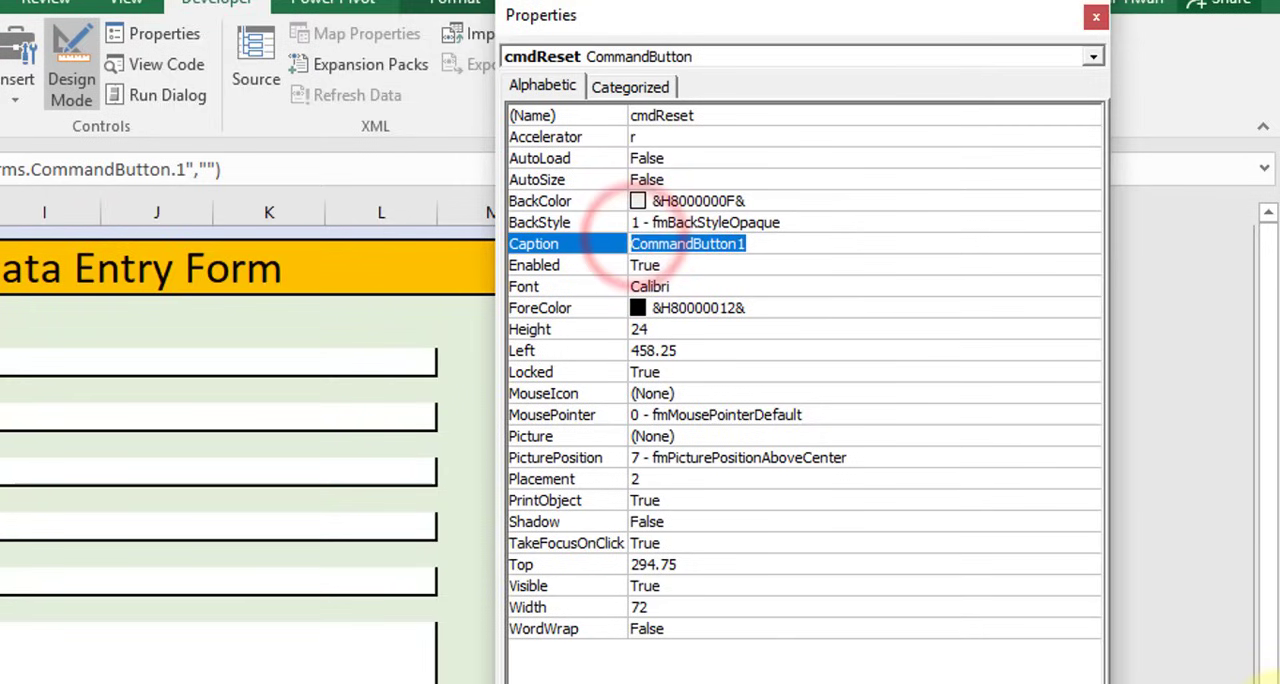
type("Reset")
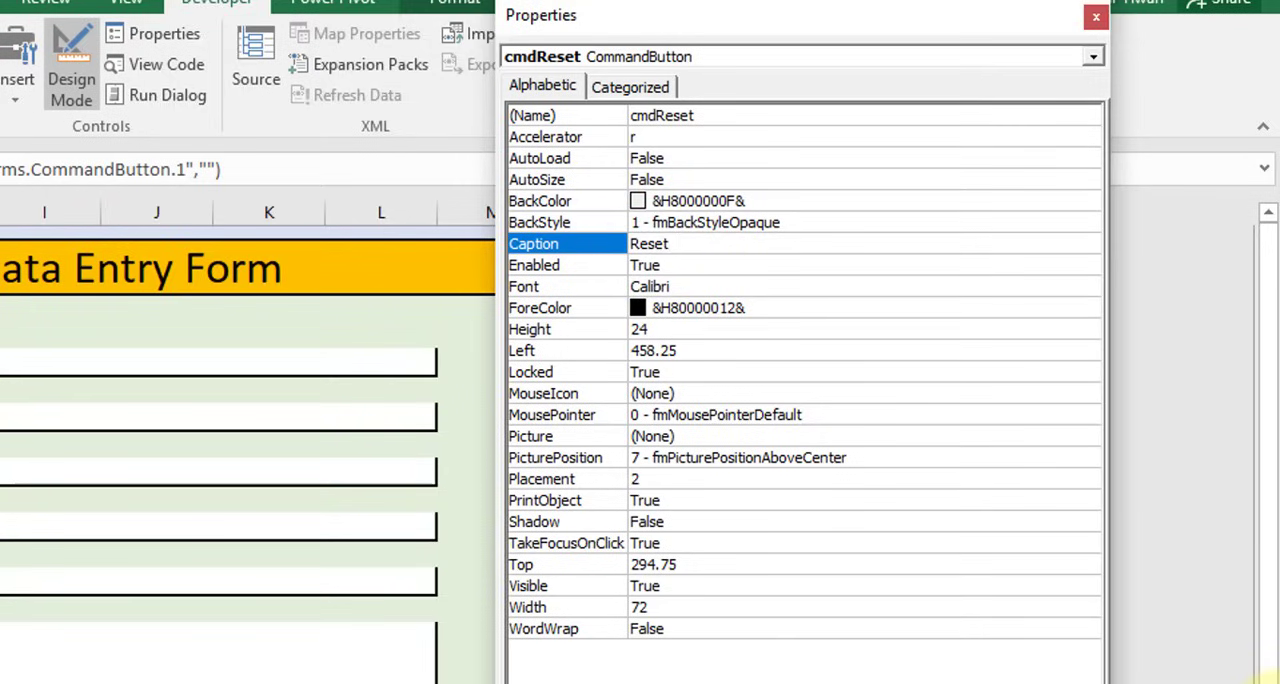
Try the light pink palette colour &H00FFC0FF& as the BackColor of the cmdReset button
left_click(794, 200)
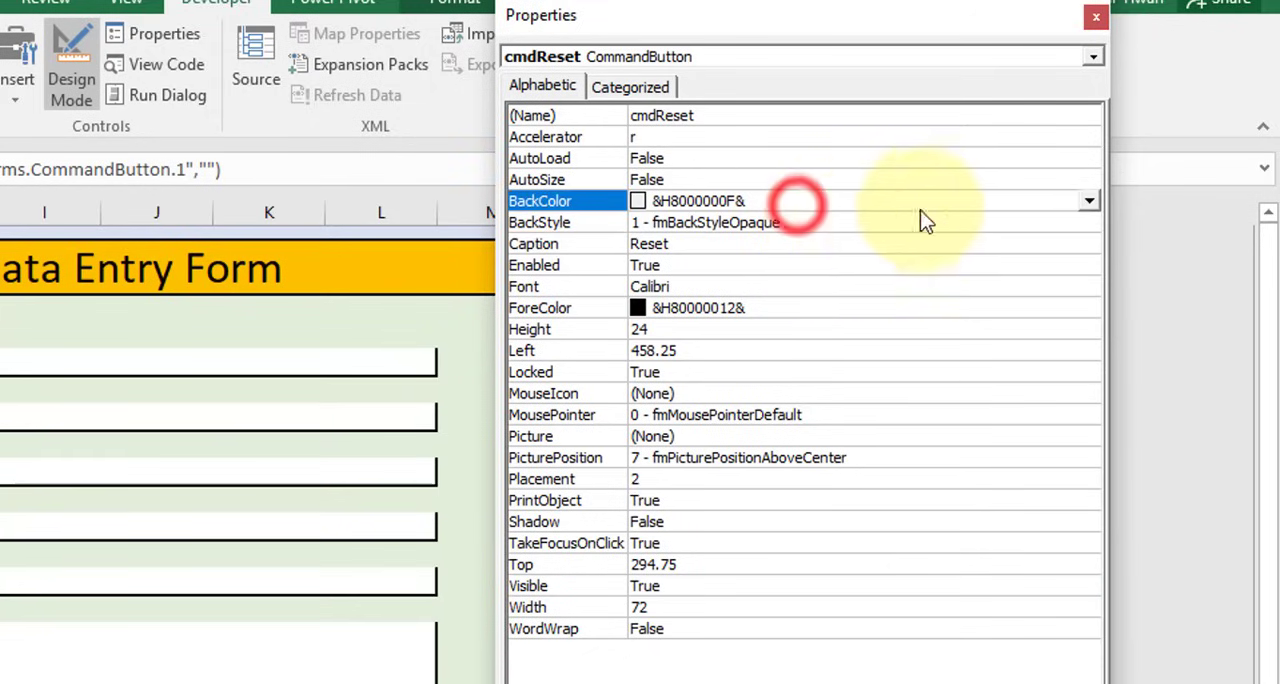
left_click(1089, 201)
left_click(930, 230)
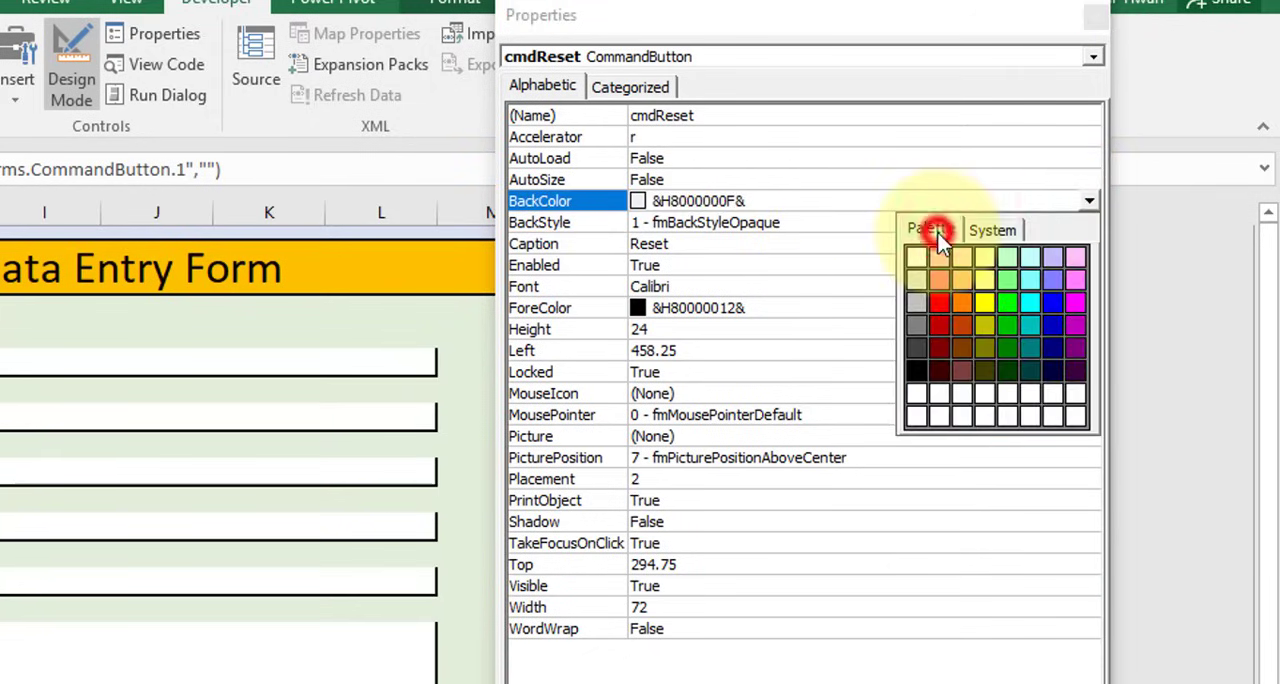
left_click(1075, 258)
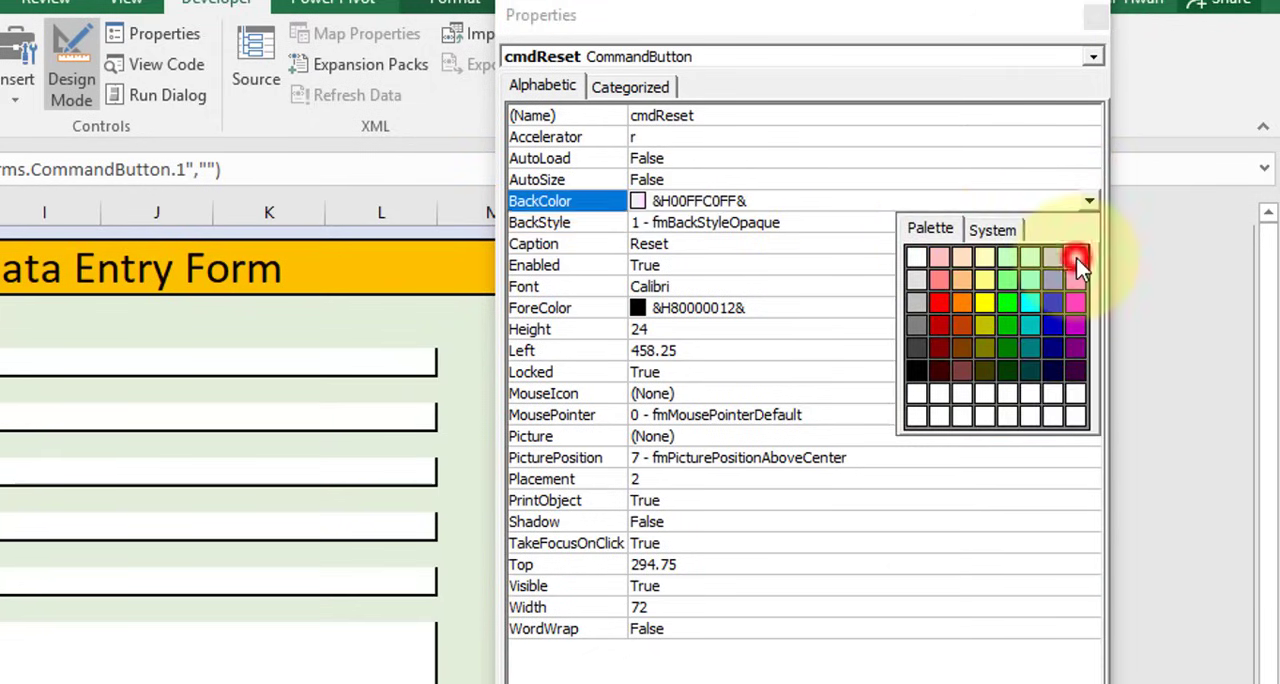
Set the BackColor of the cmdReset button to the light yellow palette colour &H00C0FFFF&, close its properties and deselect the button
left_click(1089, 201)
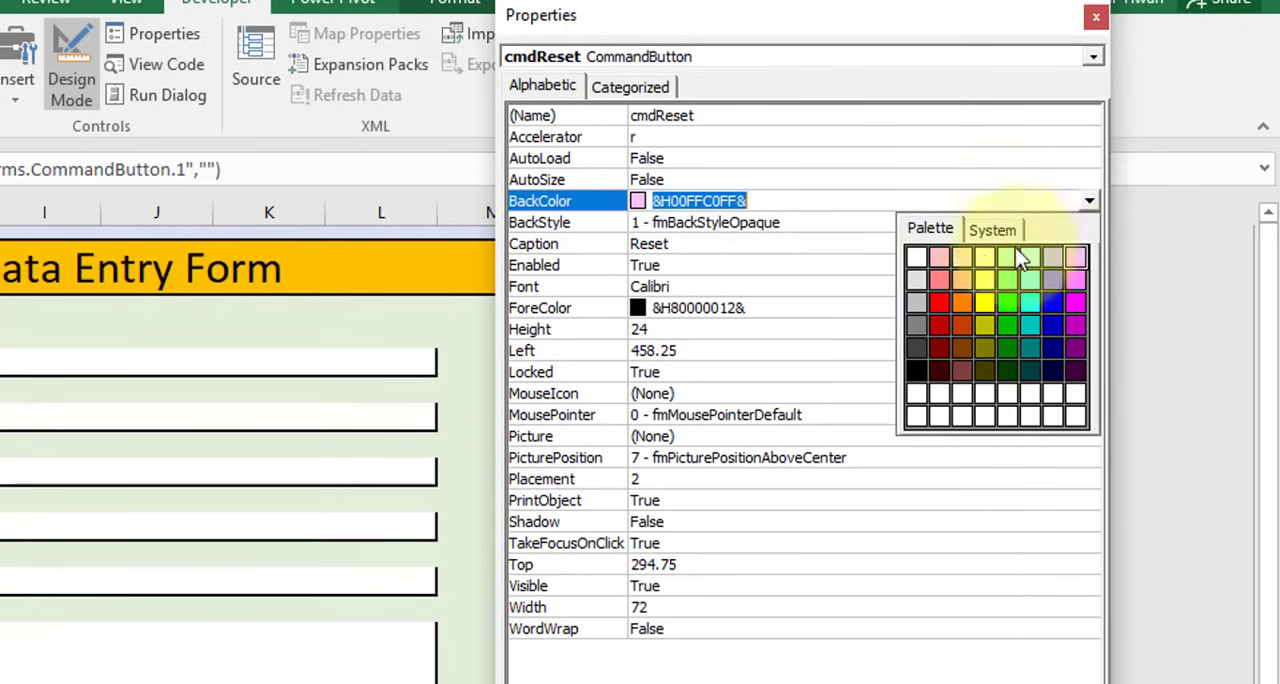
left_click(986, 267)
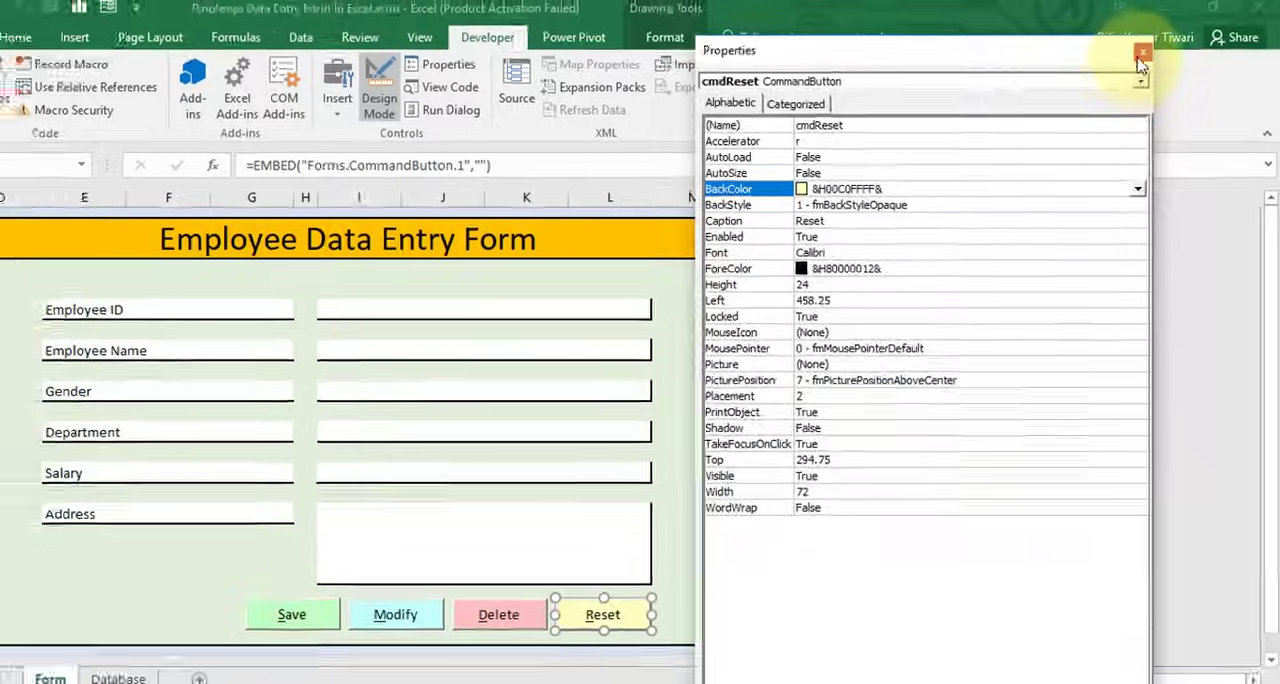
left_click(1096, 17)
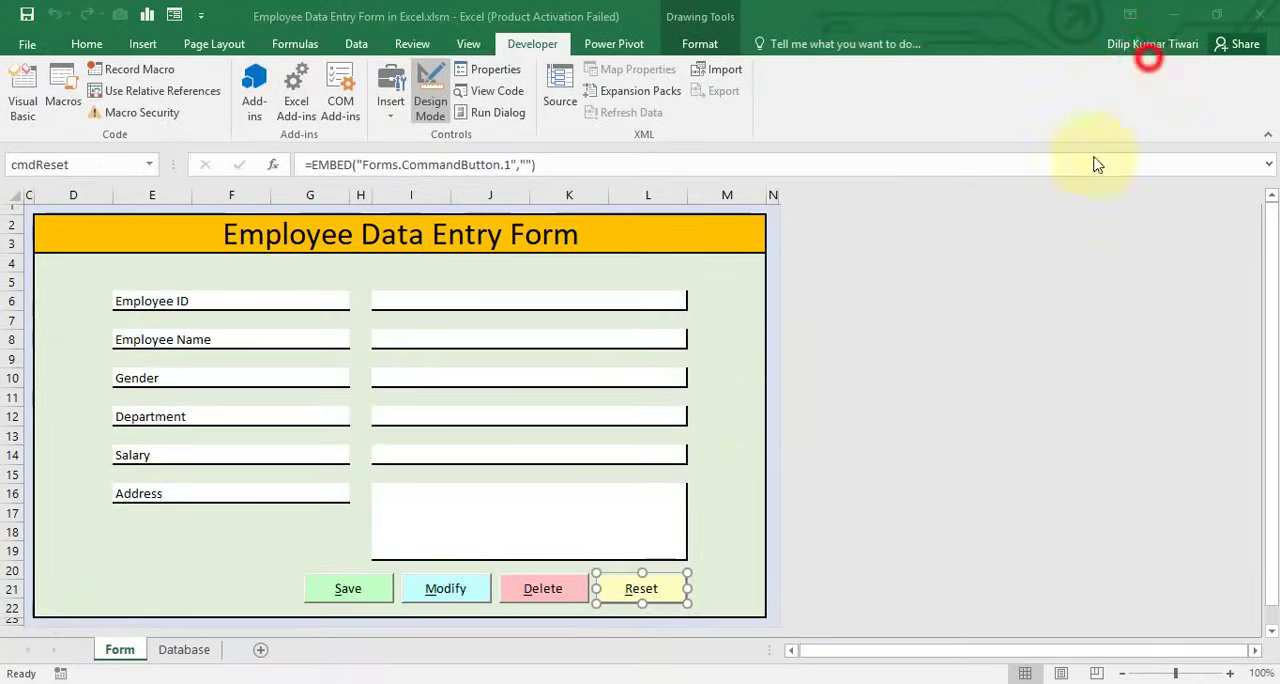
left_click(721, 402)
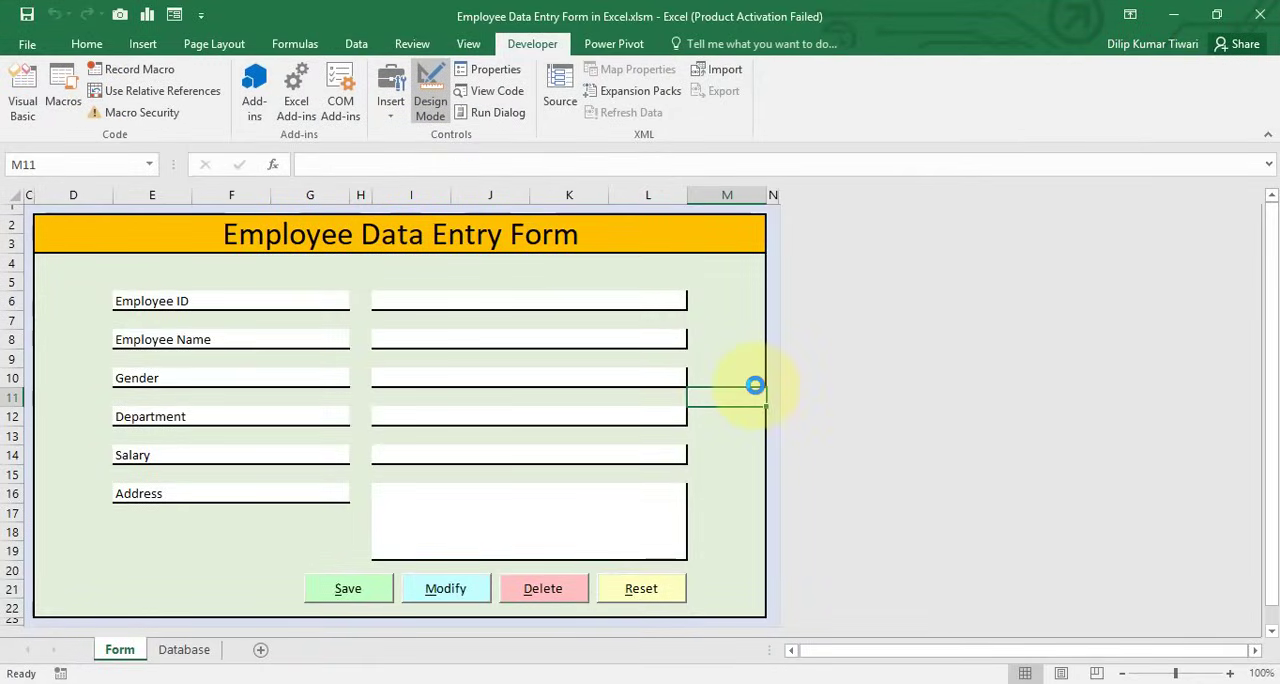
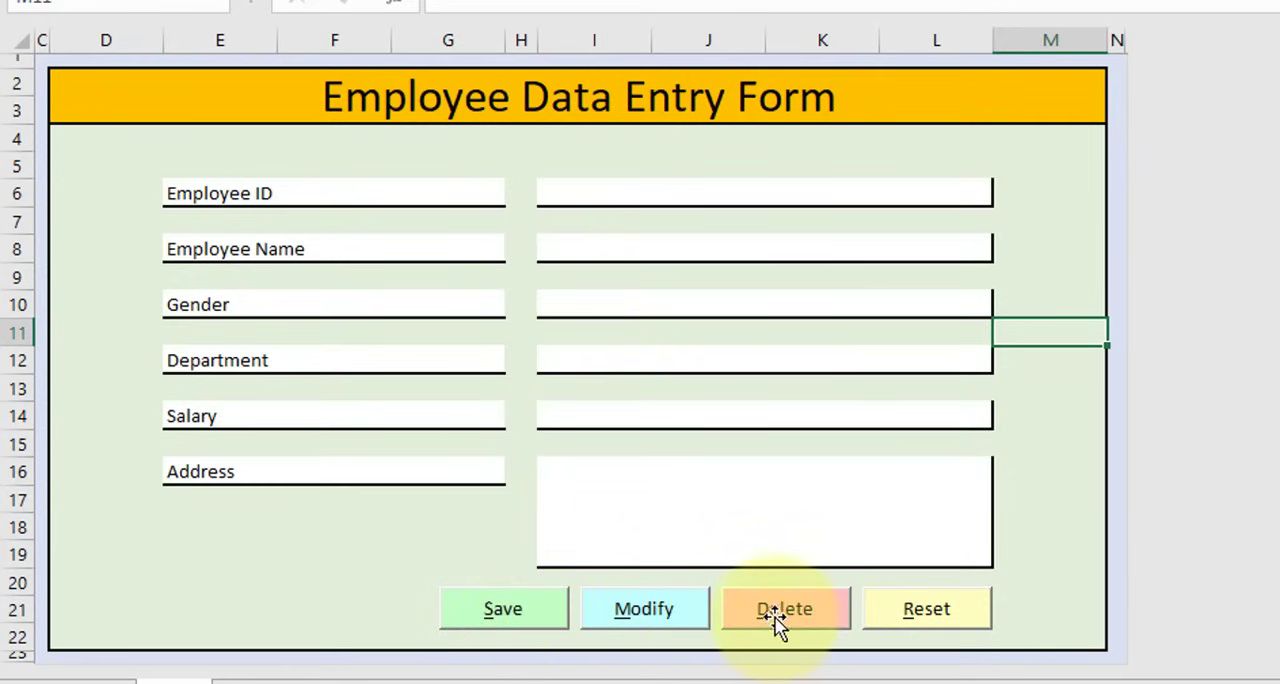
left_click(940, 60)
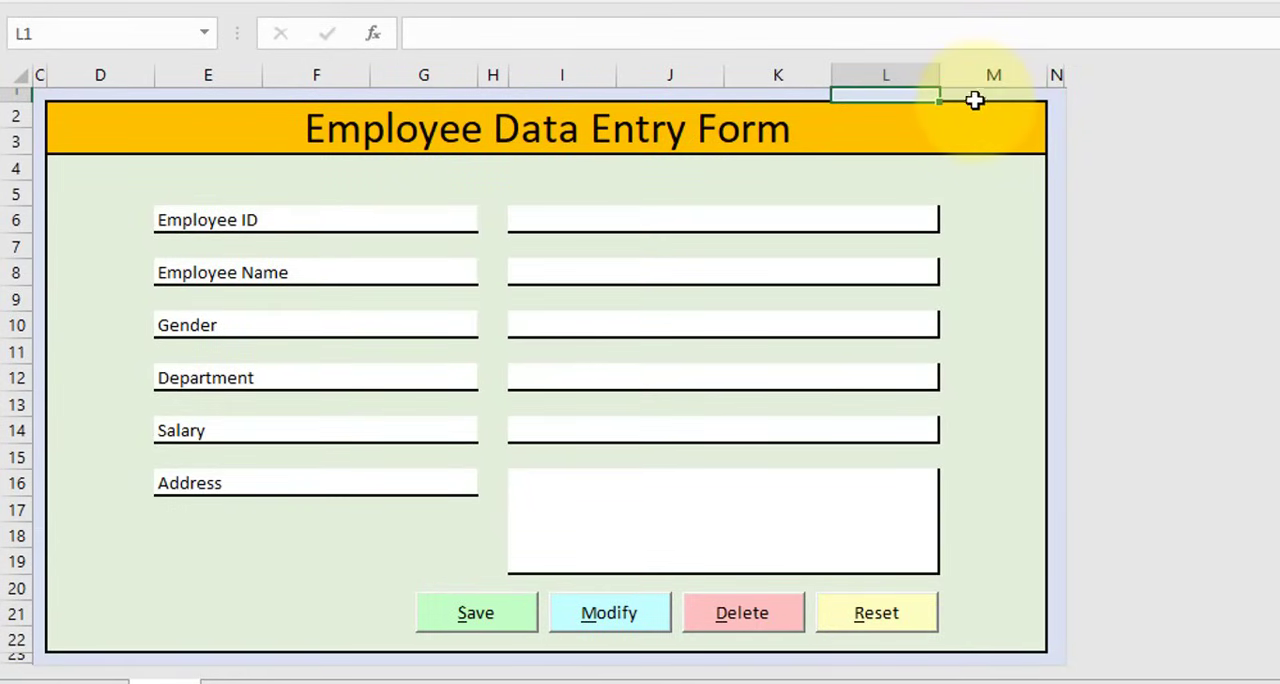
left_click(975, 95)
left_click(914, 90)
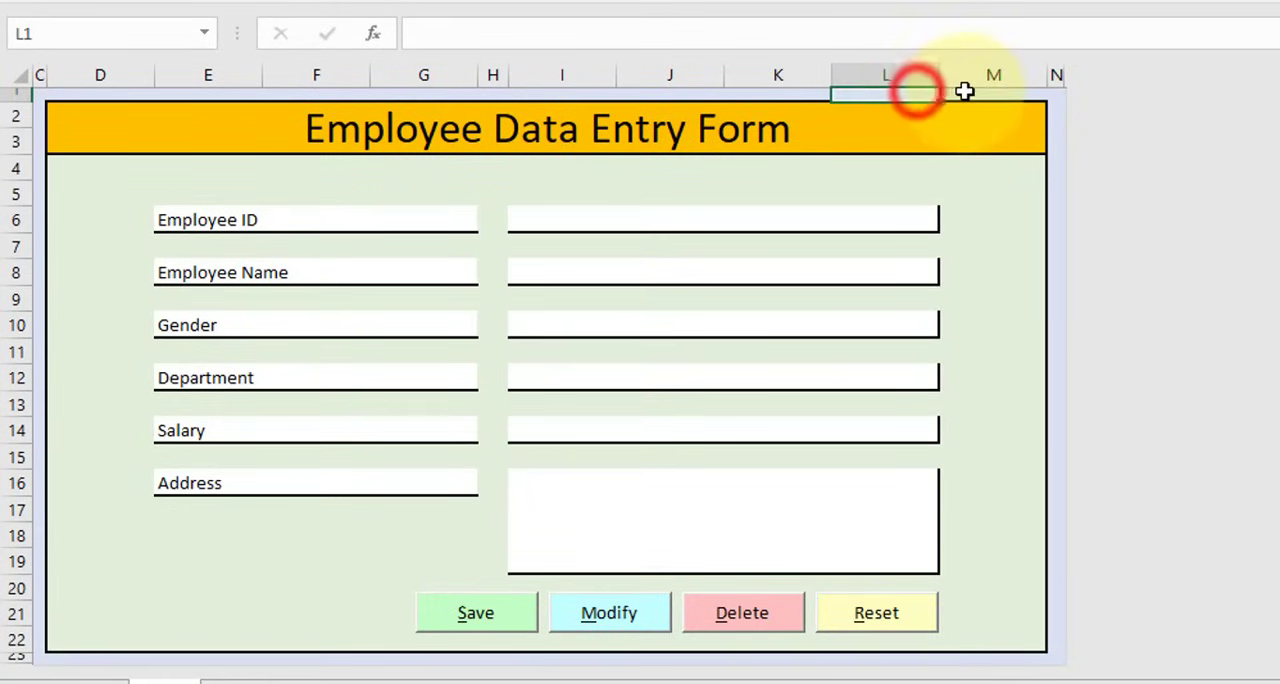
left_click(962, 90)
left_click(900, 94)
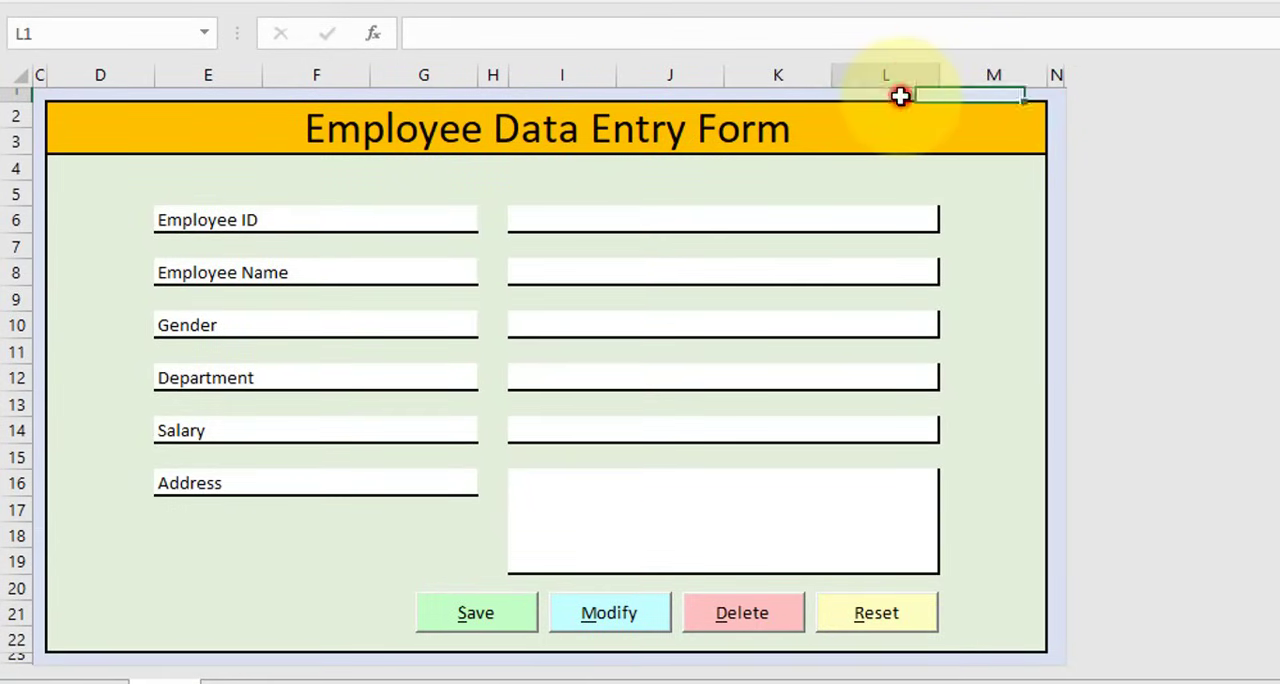
left_click(991, 91)
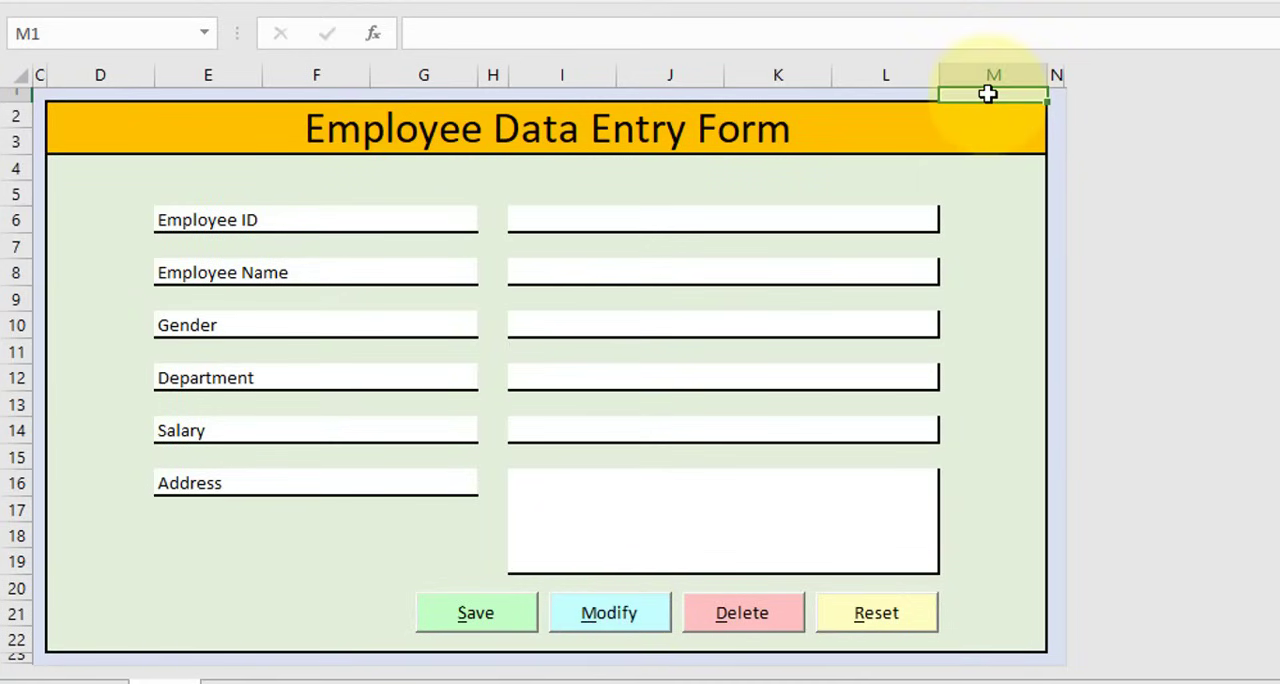
left_click(990, 96)
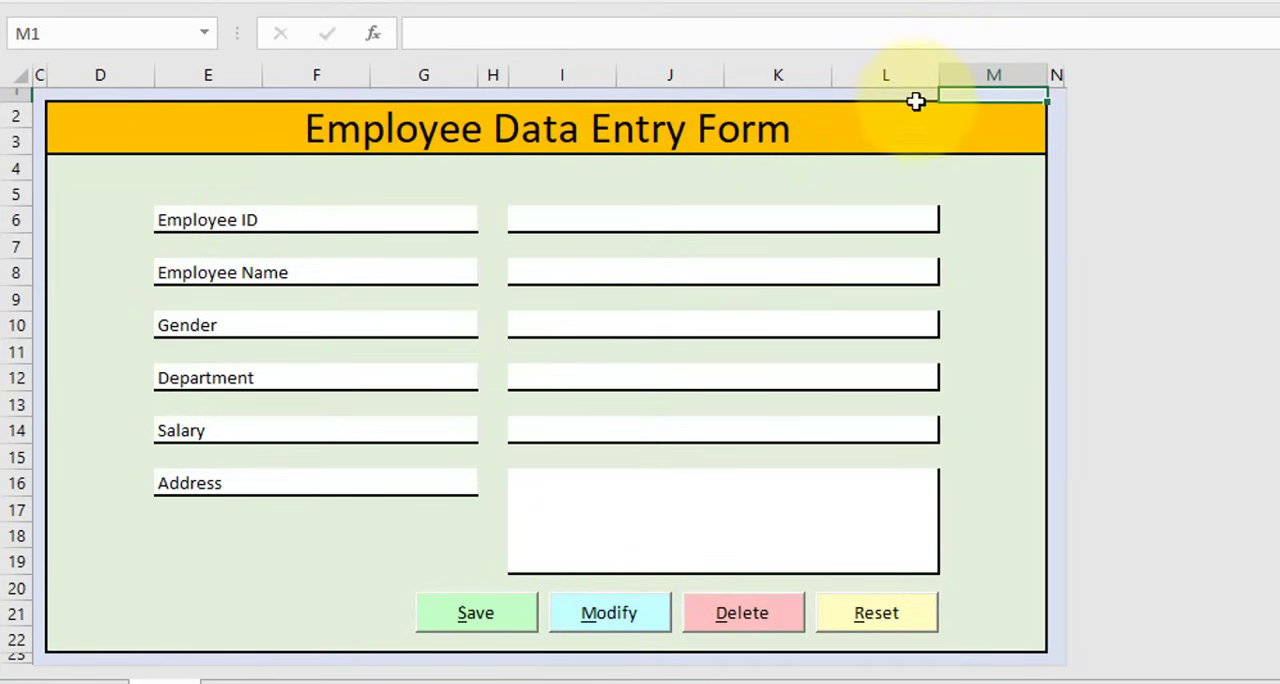
left_click(915, 98)
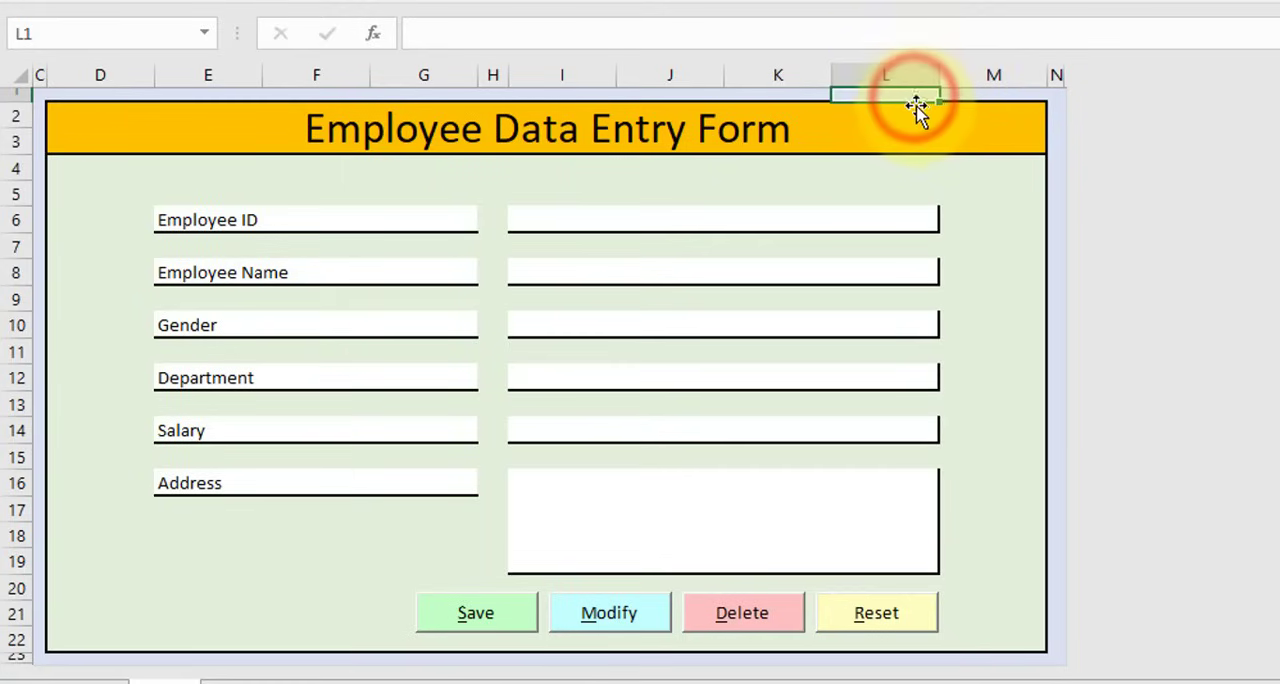
left_click(971, 92)
left_click(894, 91)
left_click(980, 94)
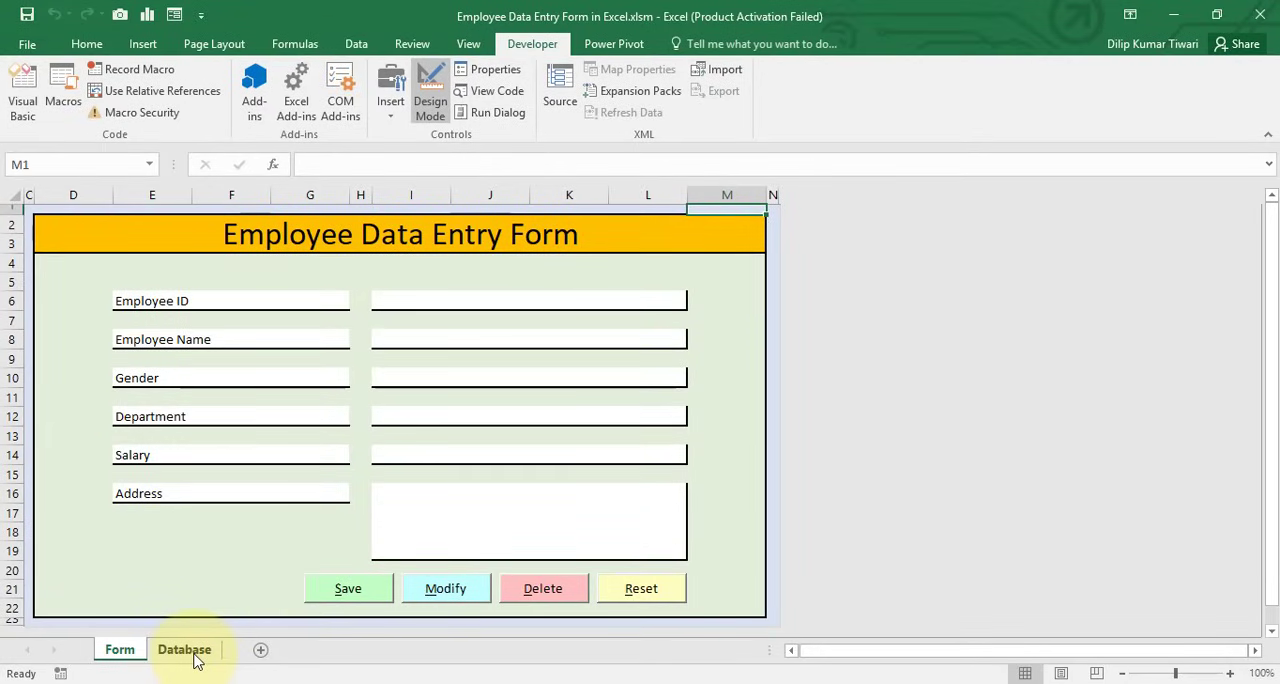
On the Database sheet, enter the headings S. No. in A1 and Employee ID in B1
left_click(186, 651)
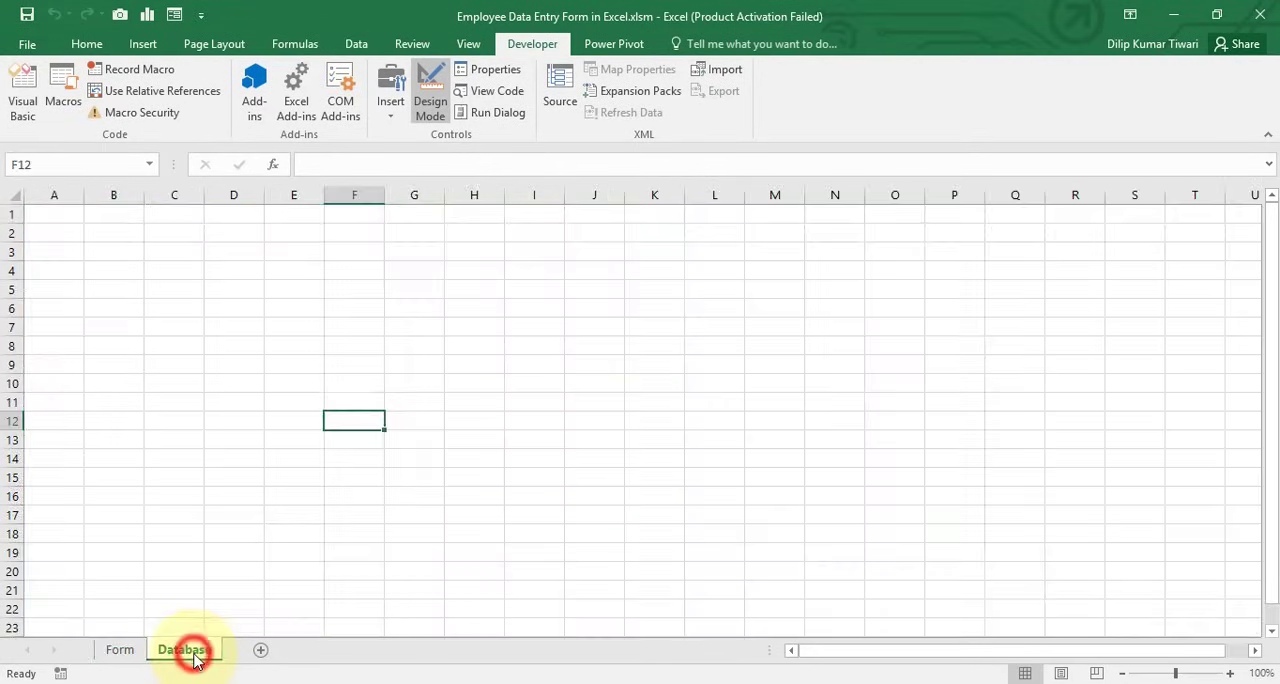
left_click(69, 218)
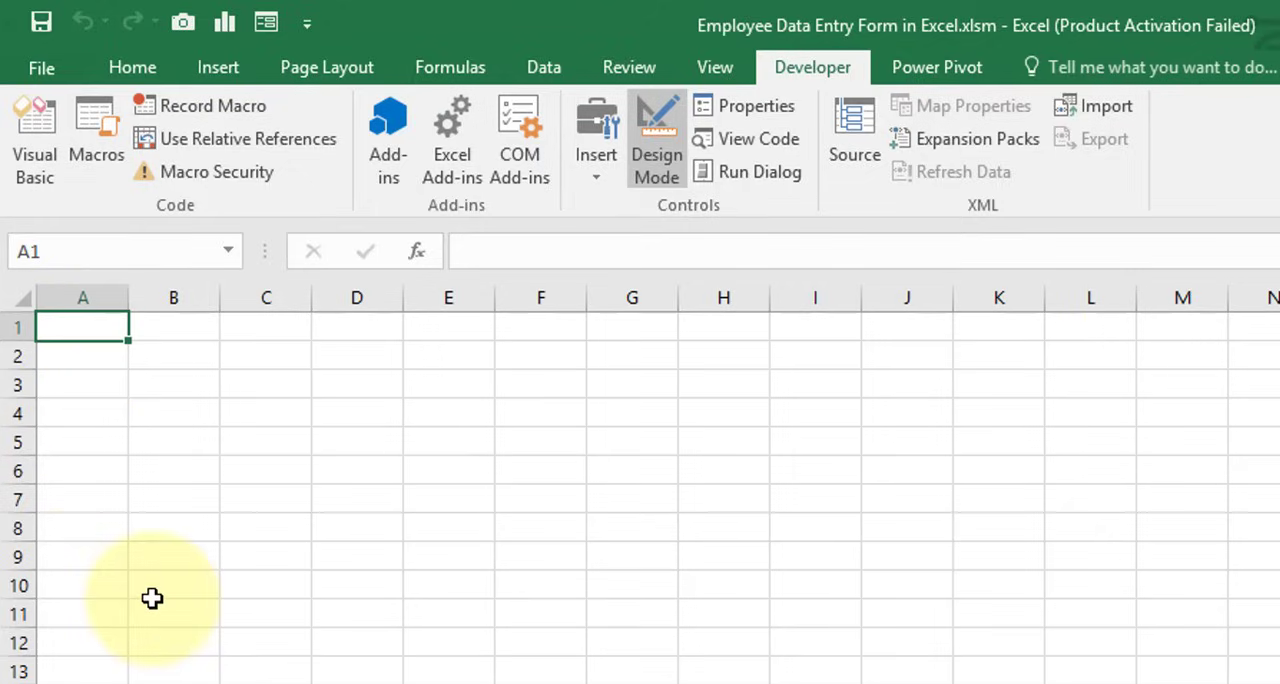
type("S. No.")
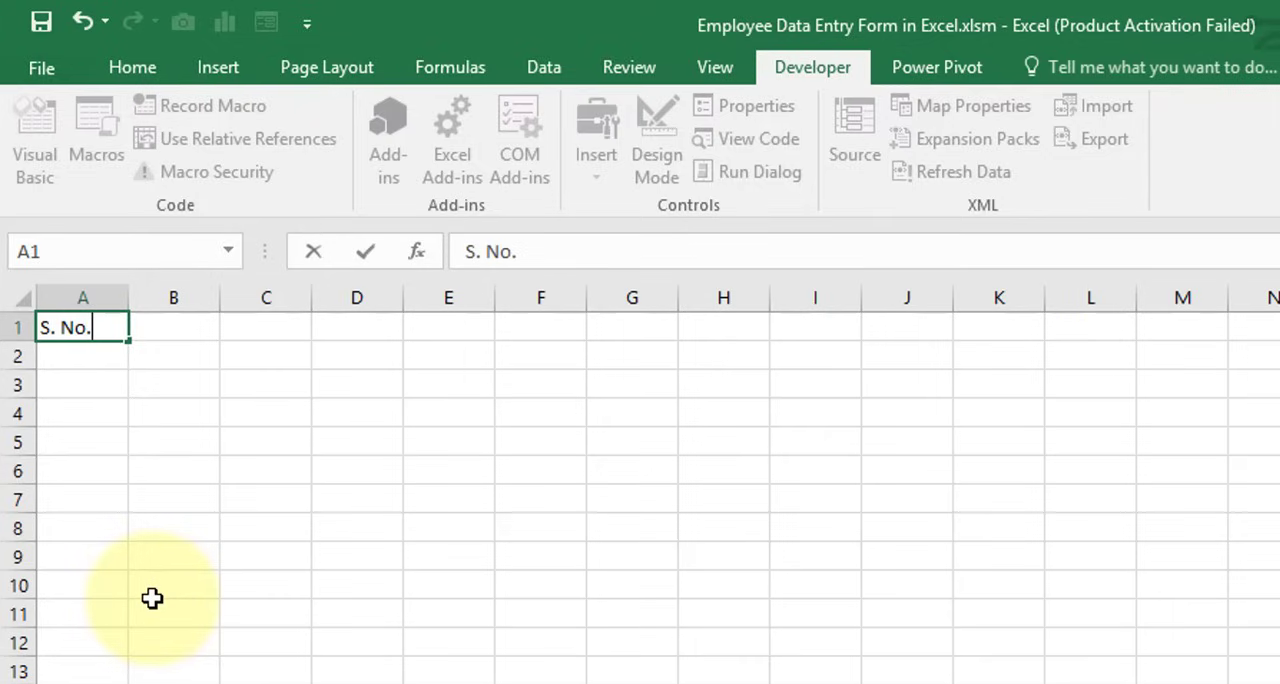
key("Tab")
type("E")
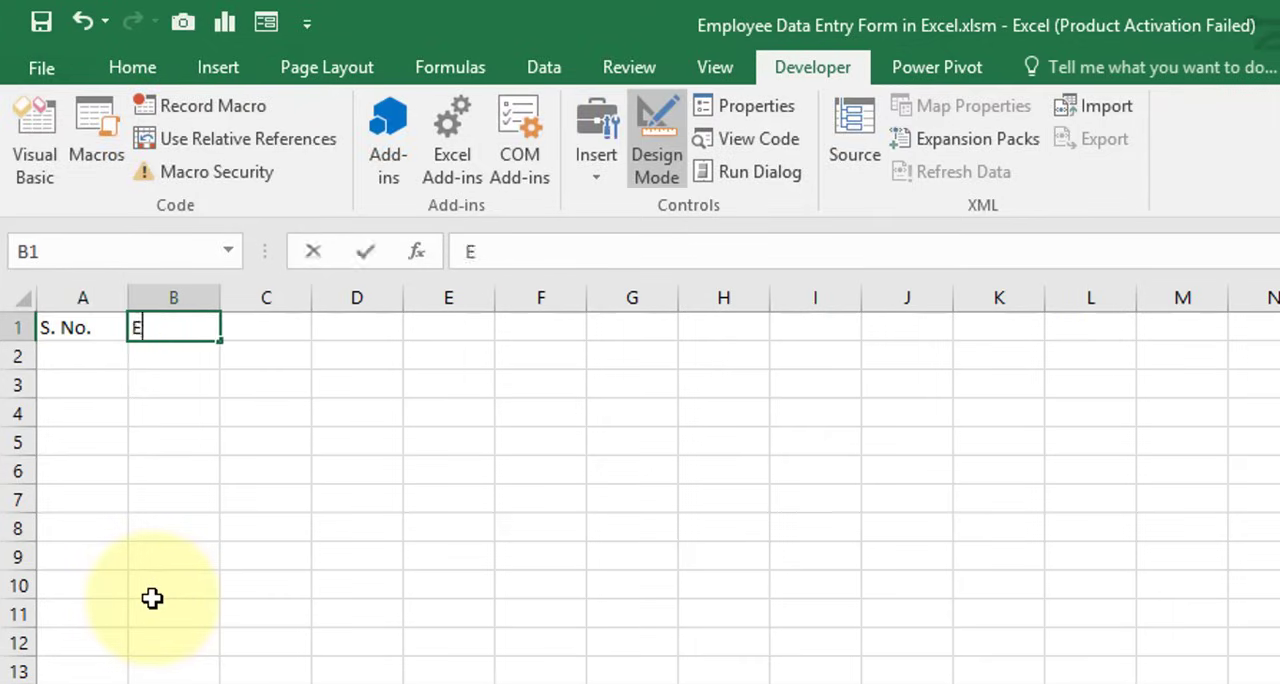
type("mployee ID")
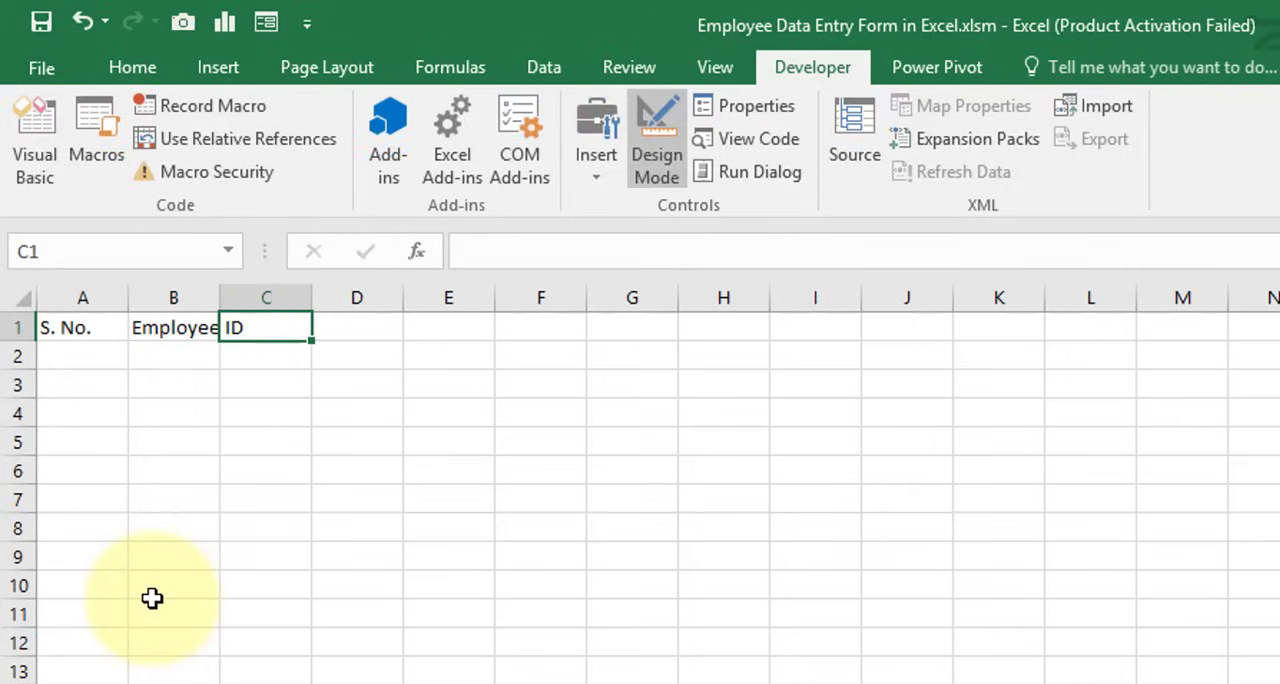
Widen columns A through M of the Database sheet to one uniform width that fits the Employee ID heading
double_click(219, 297)
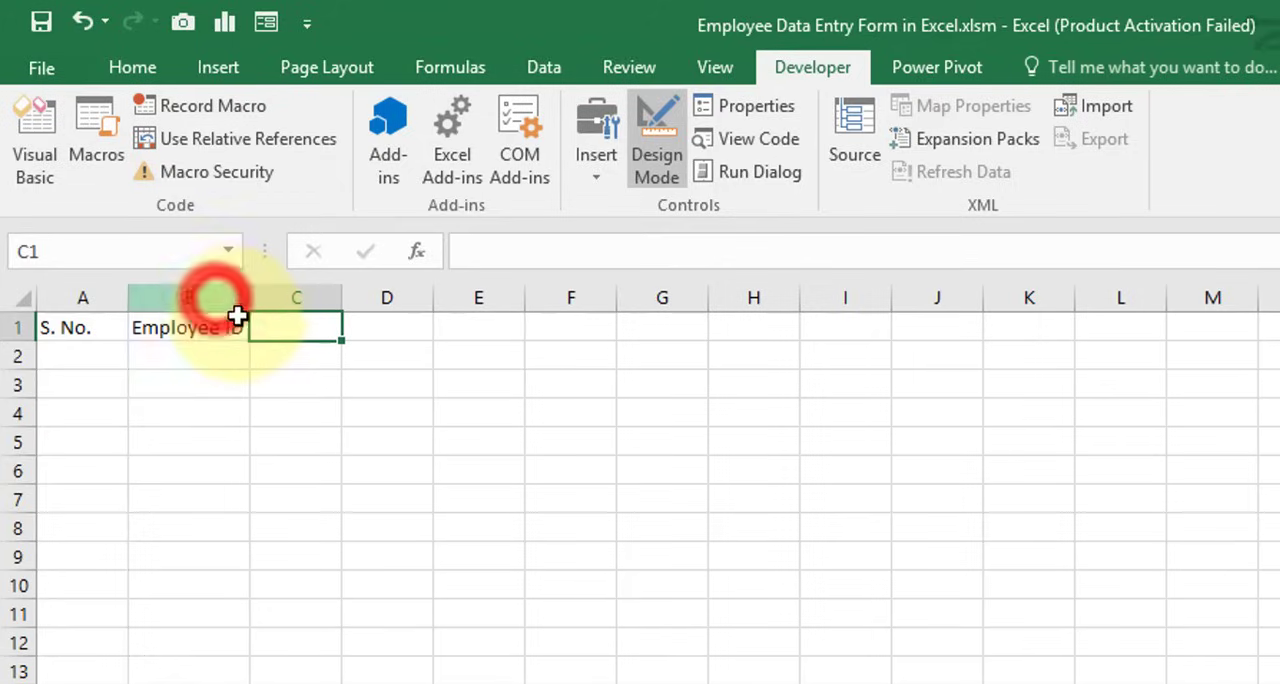
left_click(62, 297)
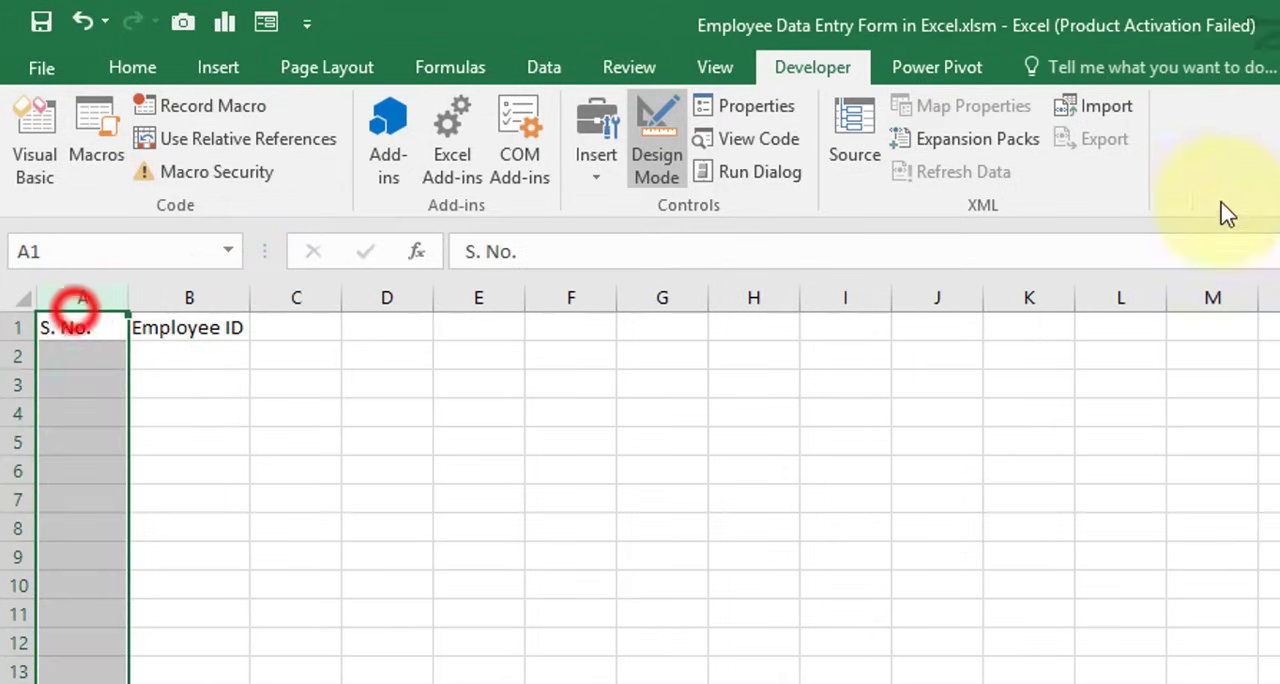
left_click(1191, 297, "shift")
left_click_drag(980, 303, 1006, 323)
Enter the headings Employee Name in C1 and Gender in D1
left_click(343, 355)
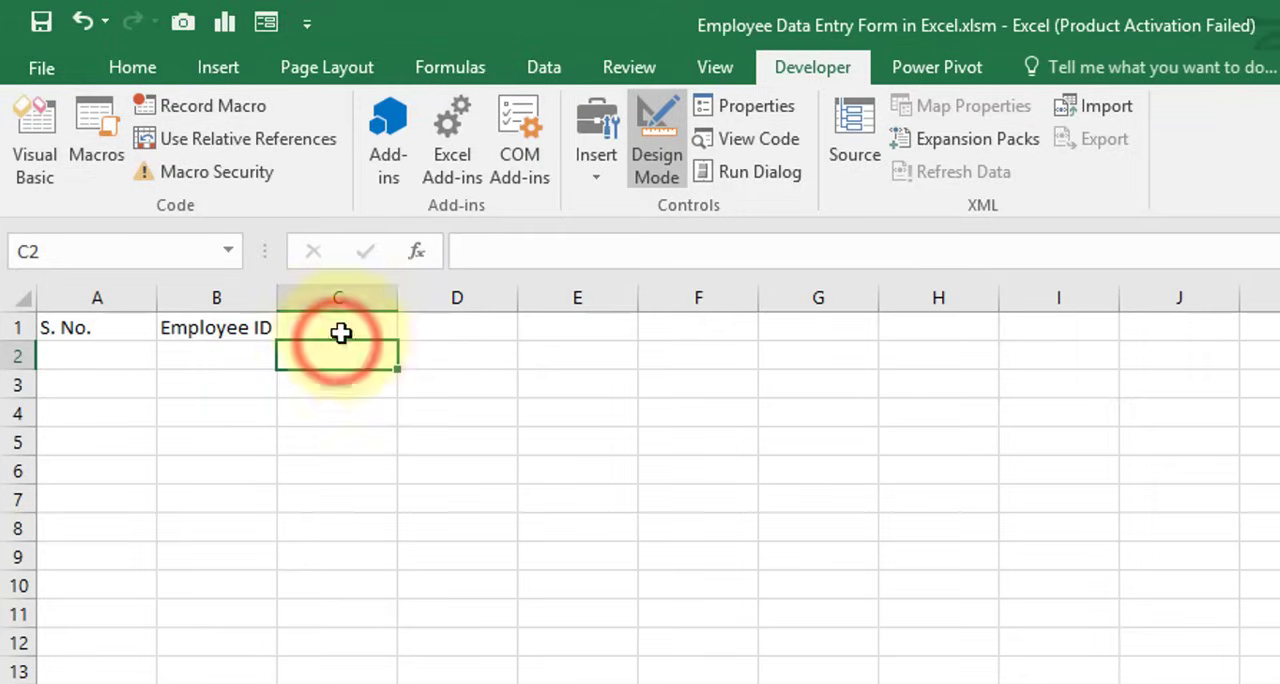
left_click(341, 330)
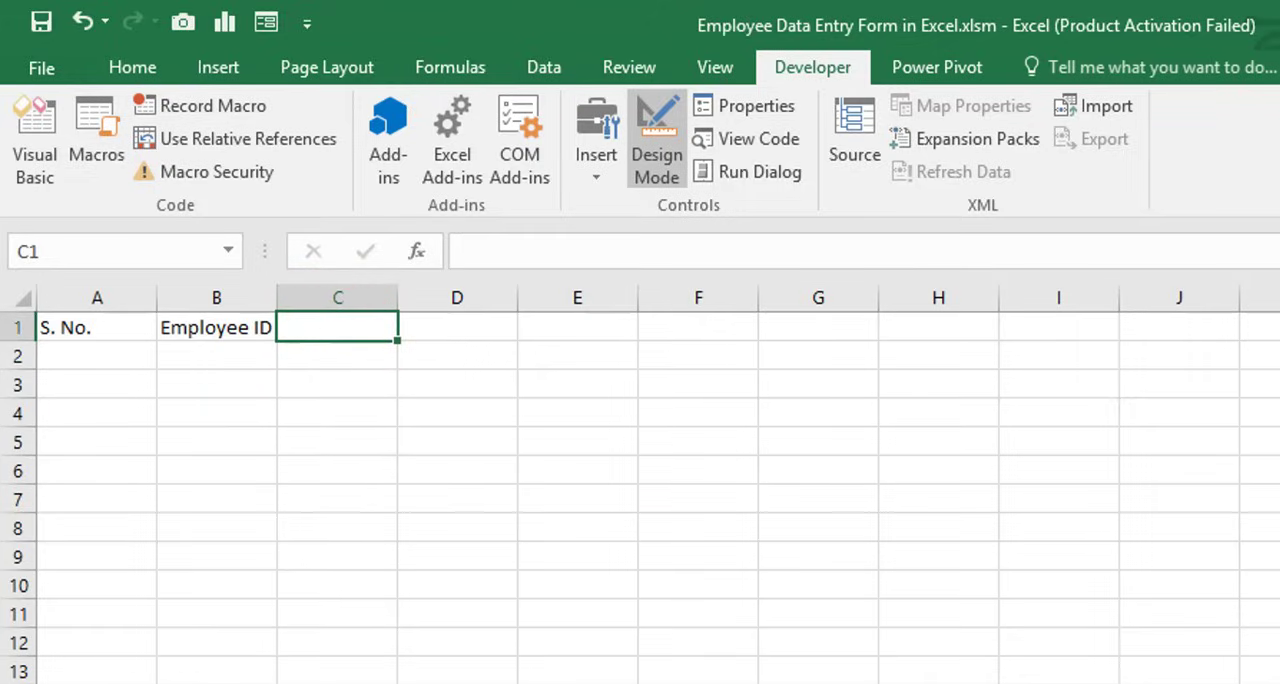
type("Employee Name")
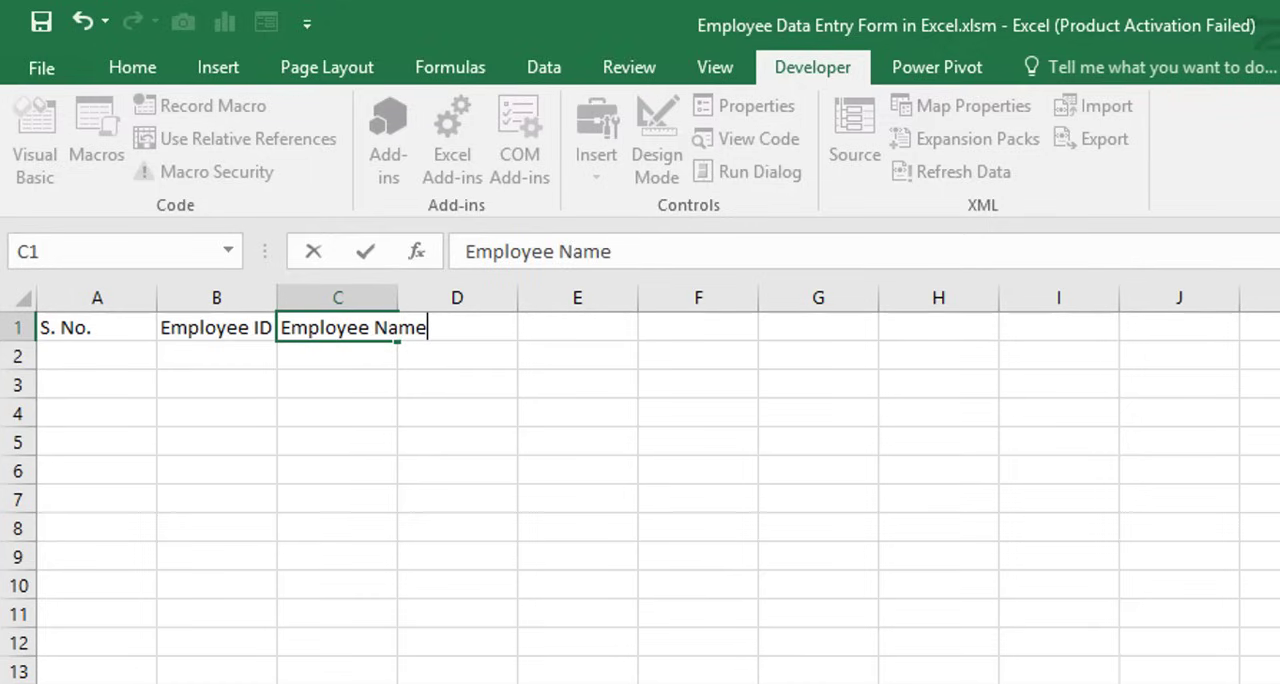
key("Return")
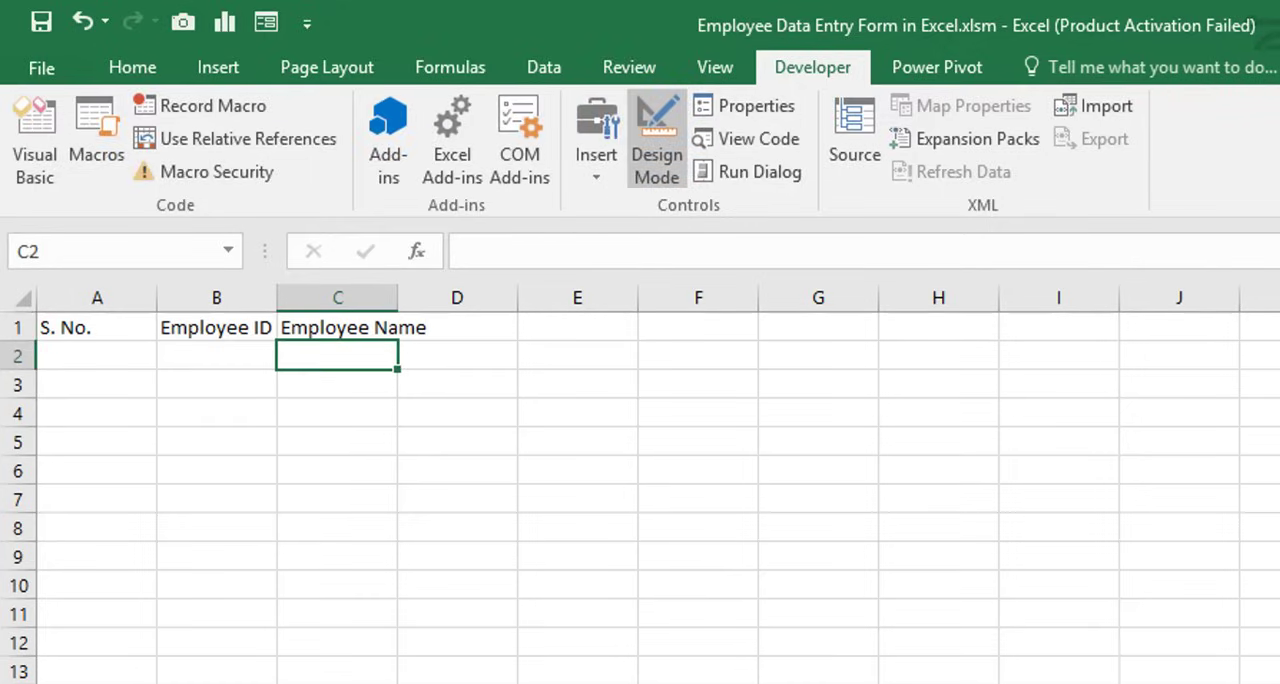
key("Up")
key("Right")
type("Ge")
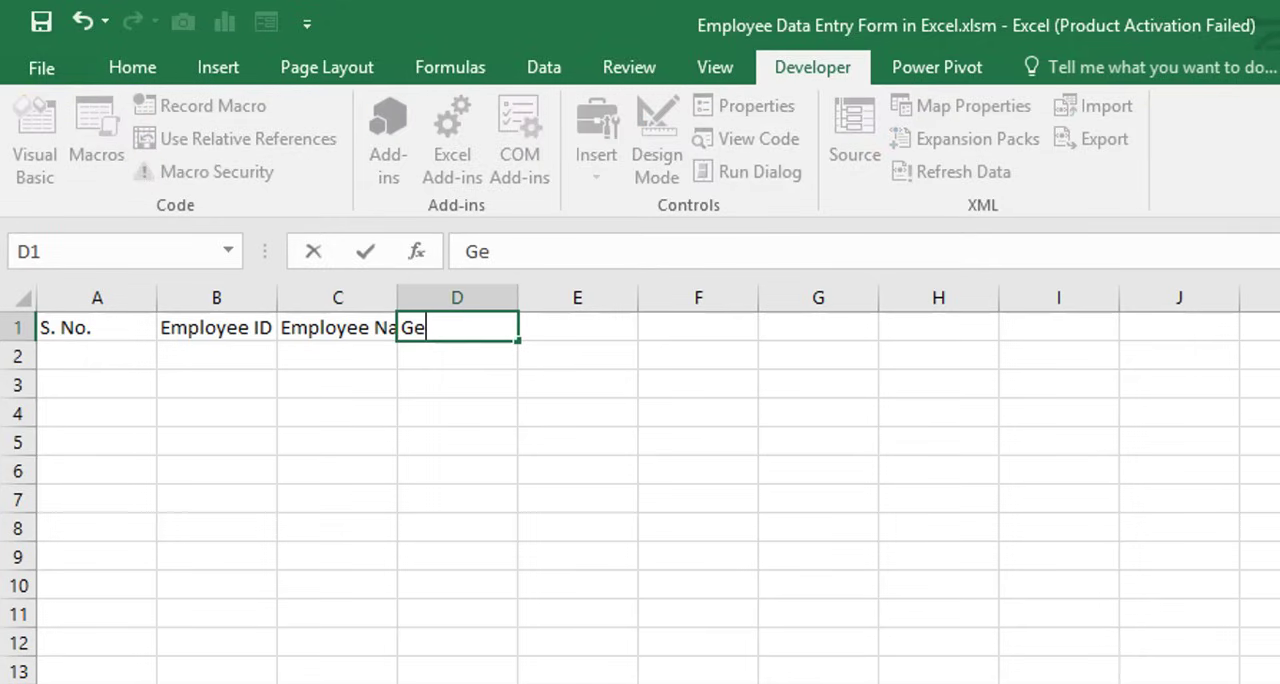
key("Return")
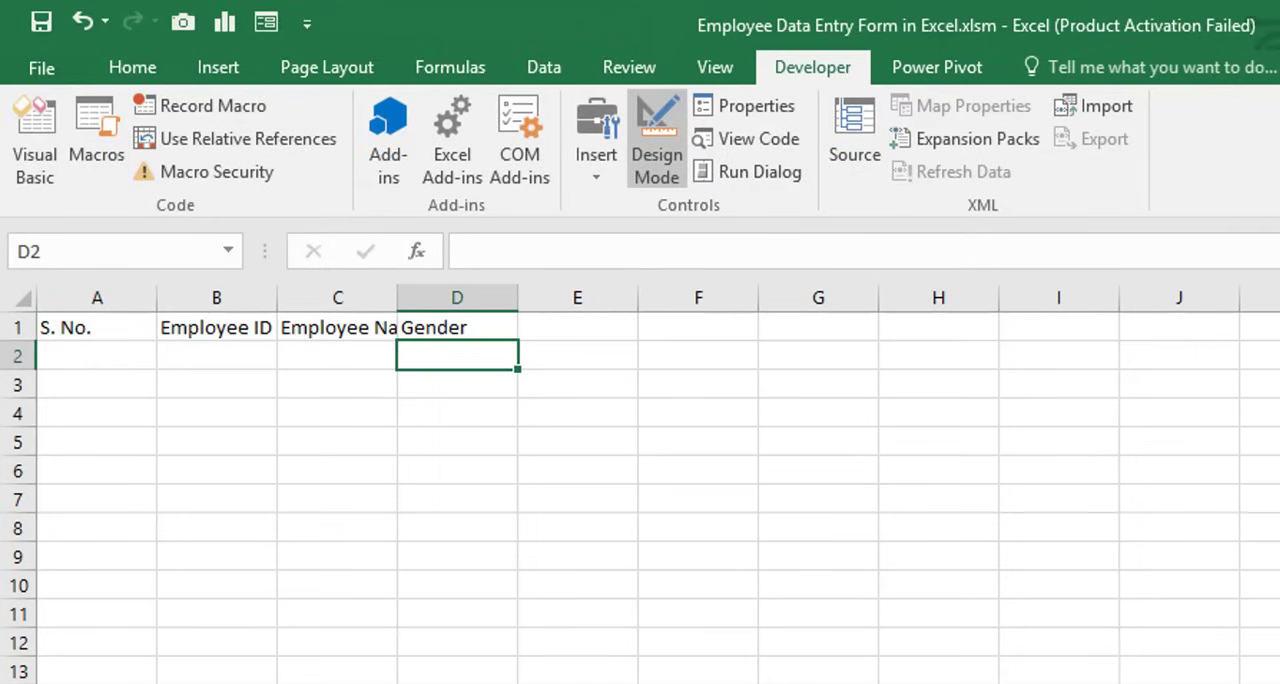
Enter the headings Department in E1, Salary in F1 and Address in G1
key("Up")
key("Right")
type("De")
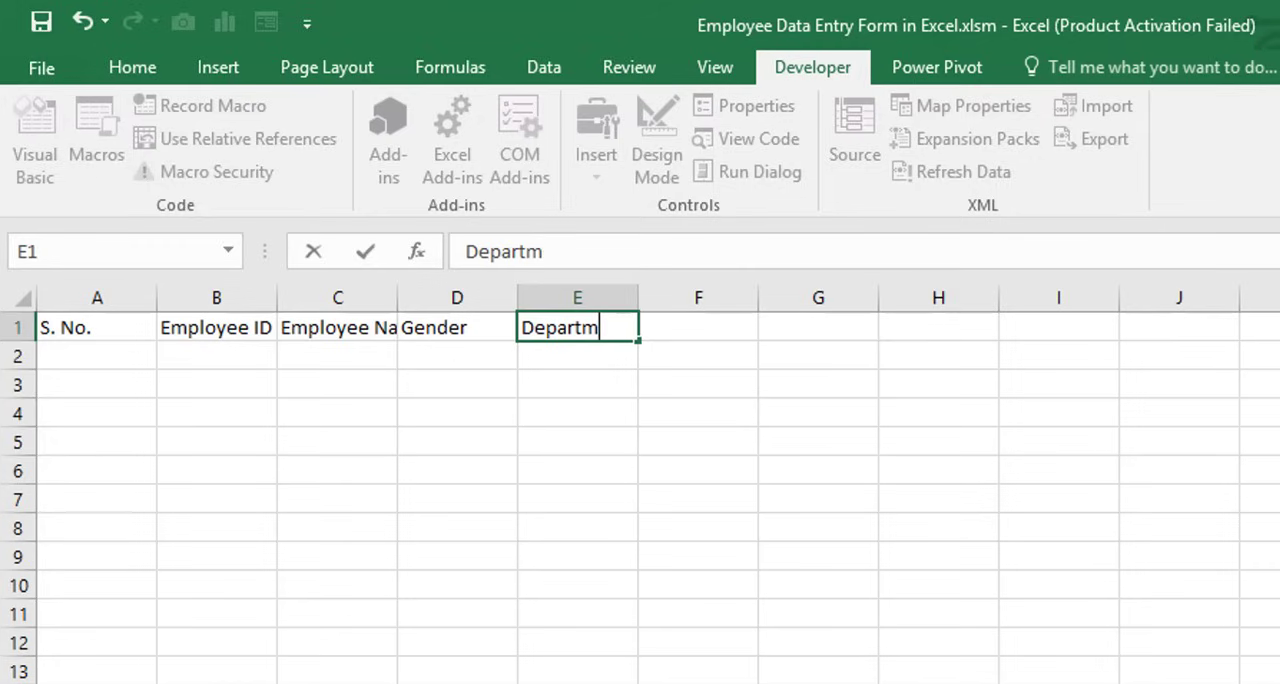
key("Return")
key("Up")
key("Right")
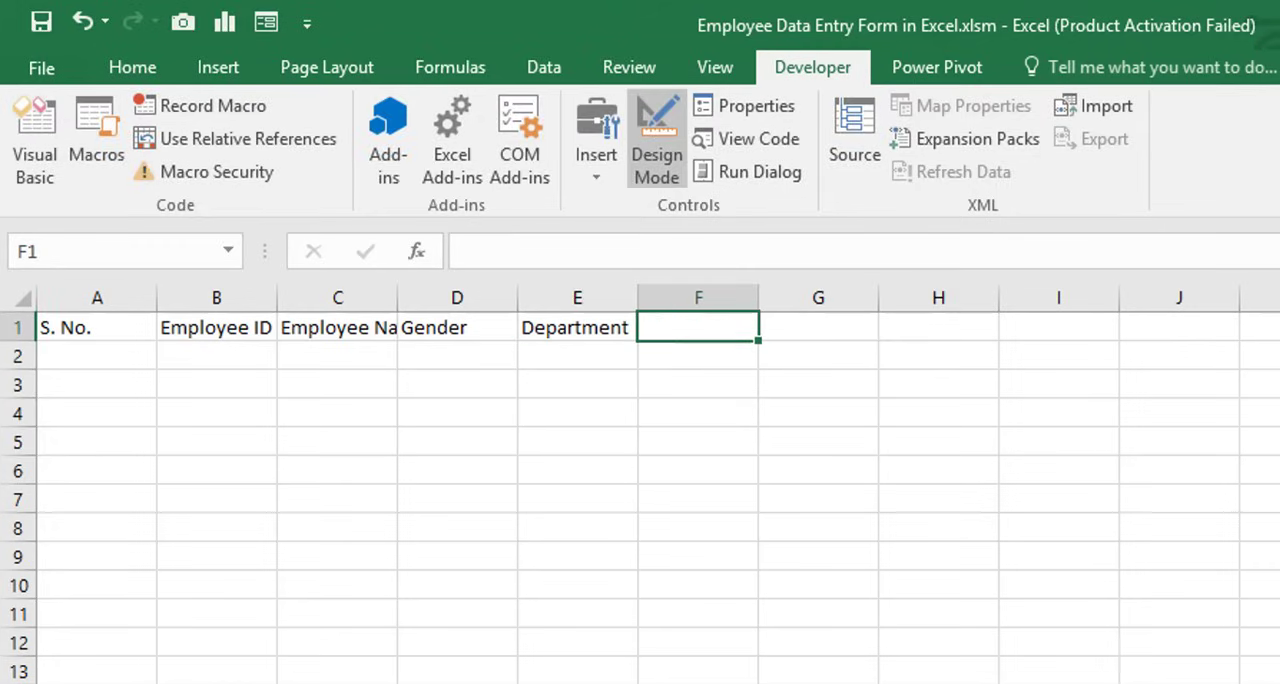
type("Salary")
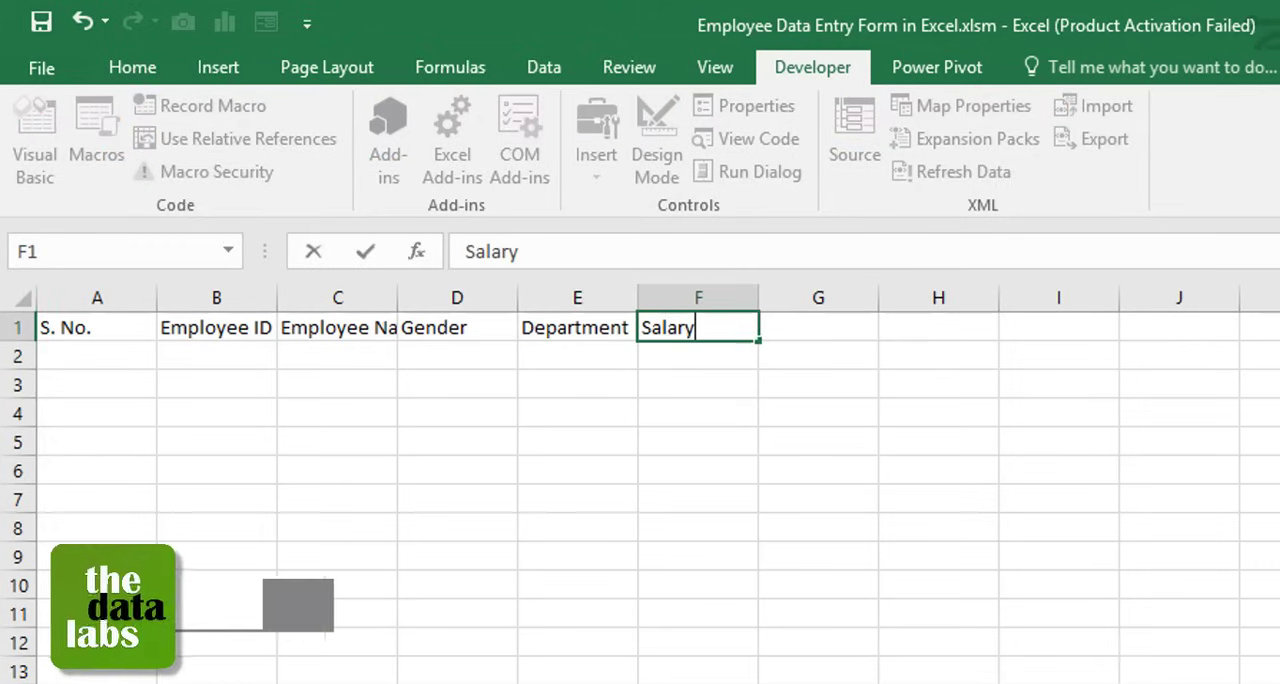
key("Tab")
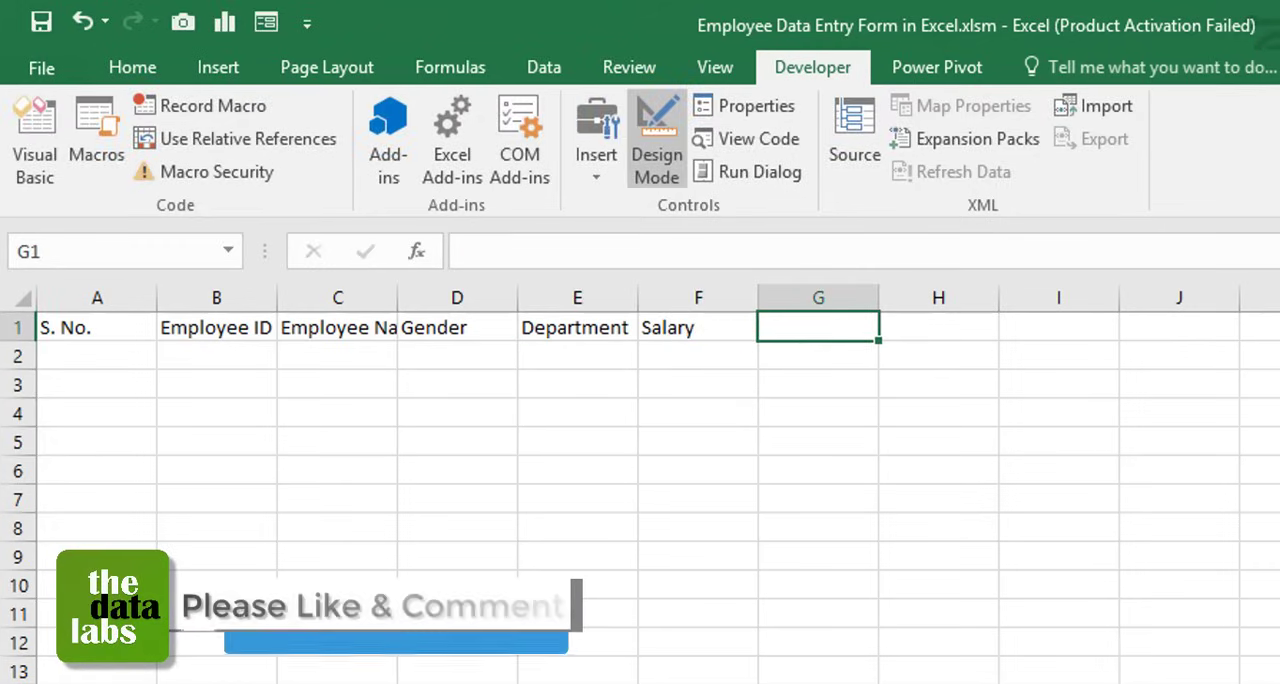
type("Address")
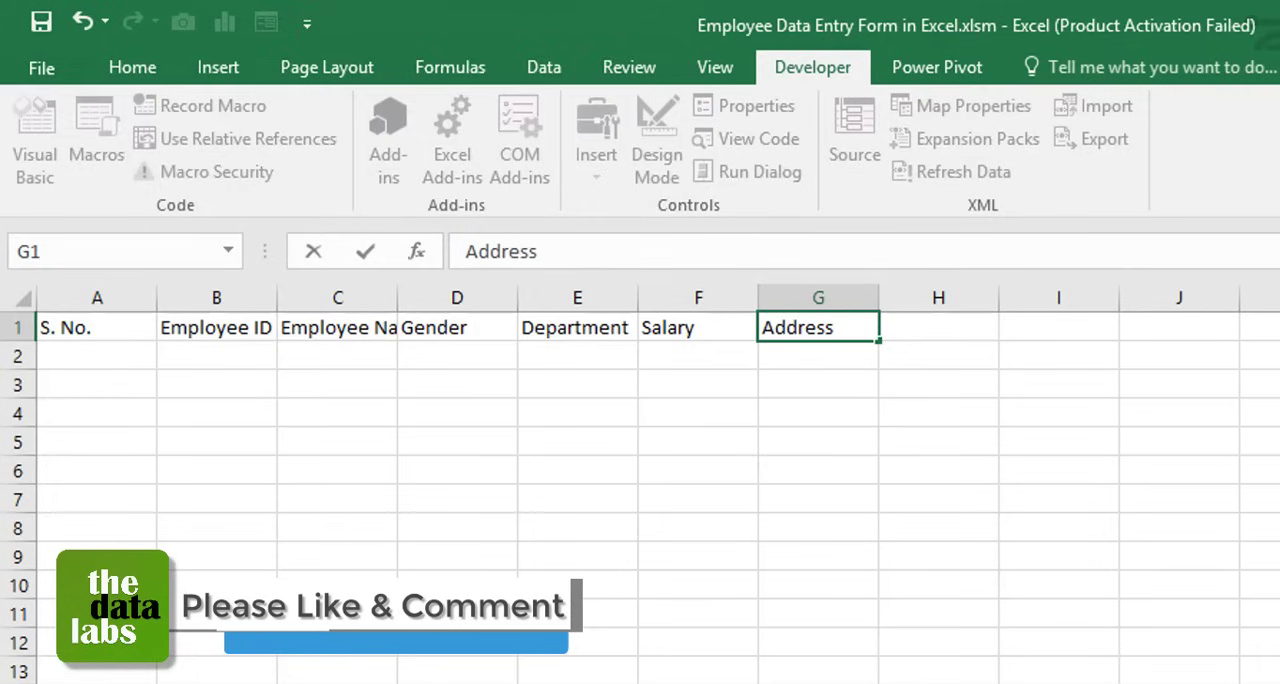
key("Return")
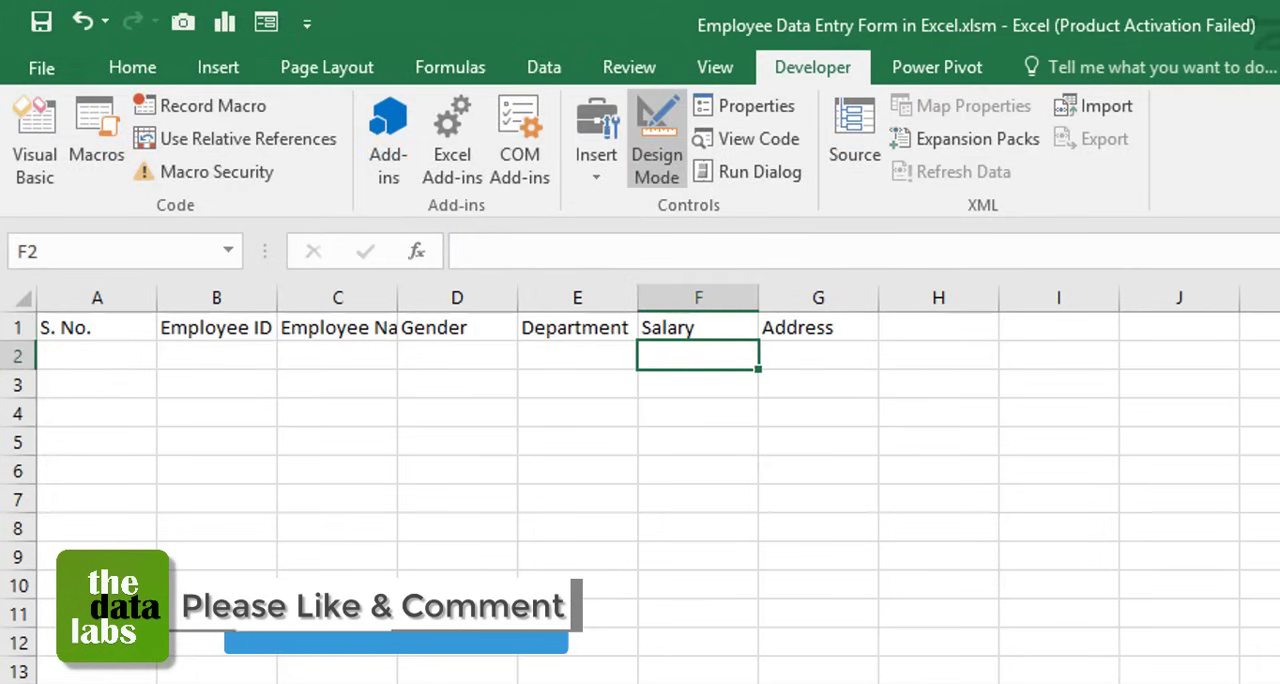
left_click(104, 297)
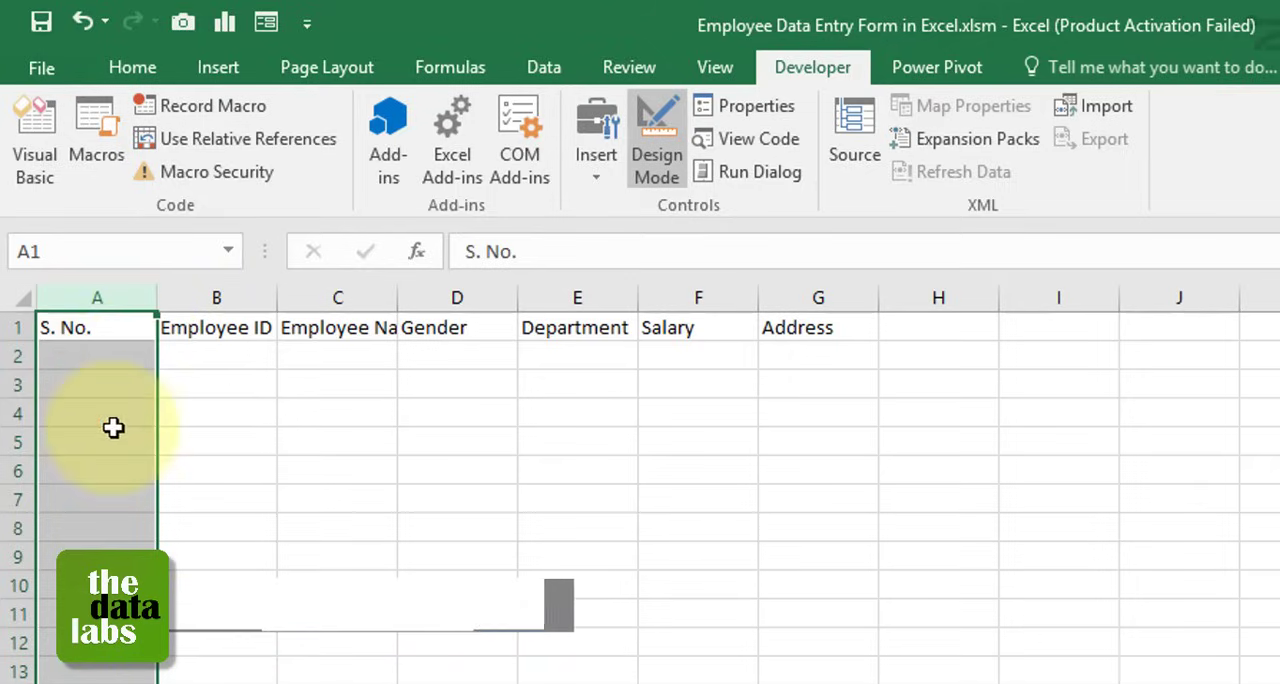
left_click_drag(212, 298, 788, 302)
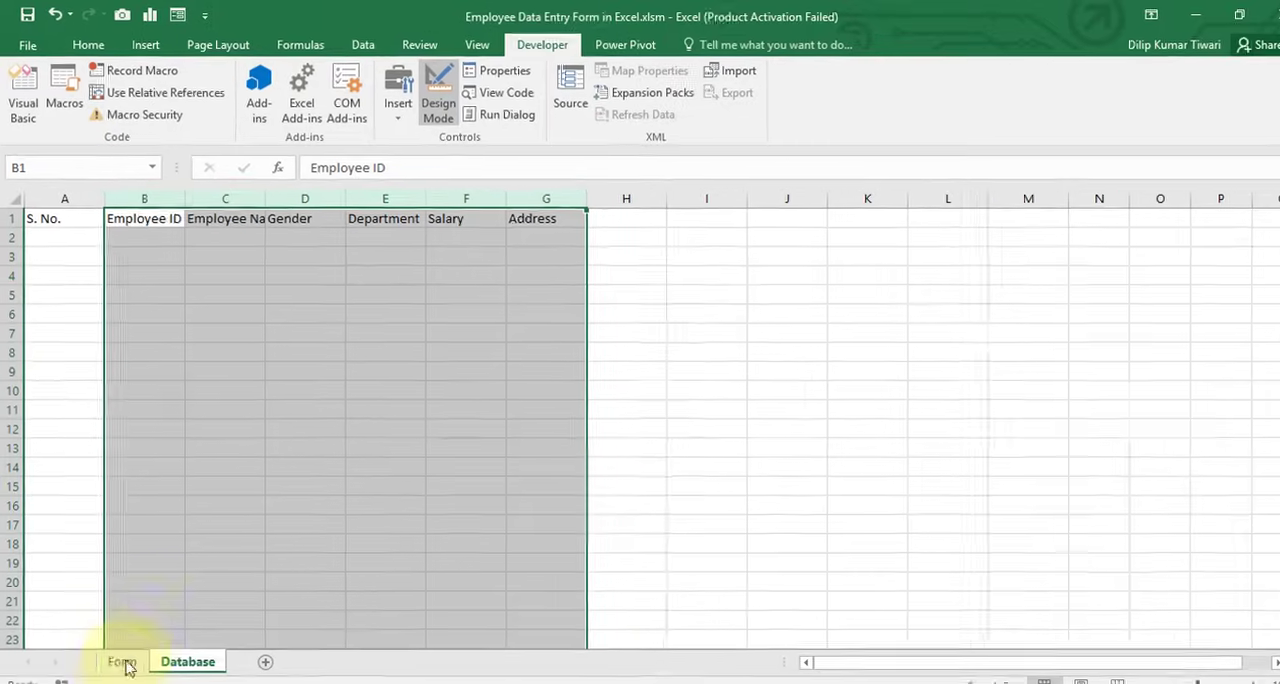
left_click(118, 651)
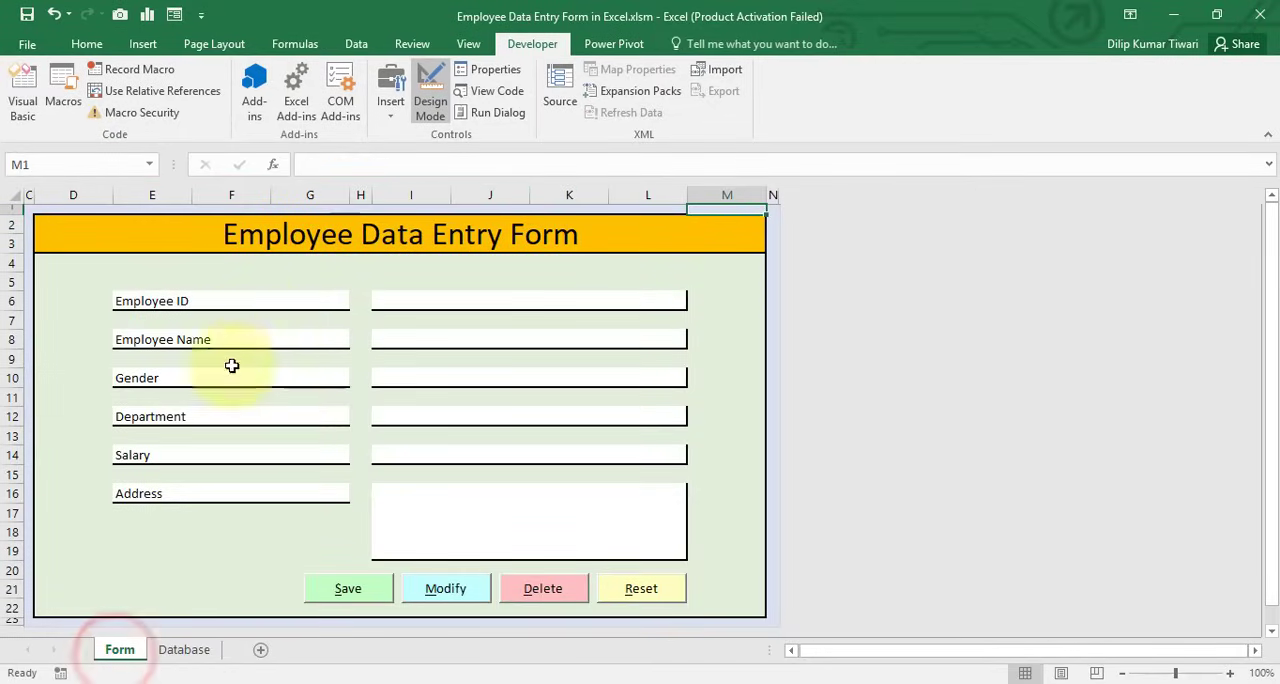
left_click(176, 658)
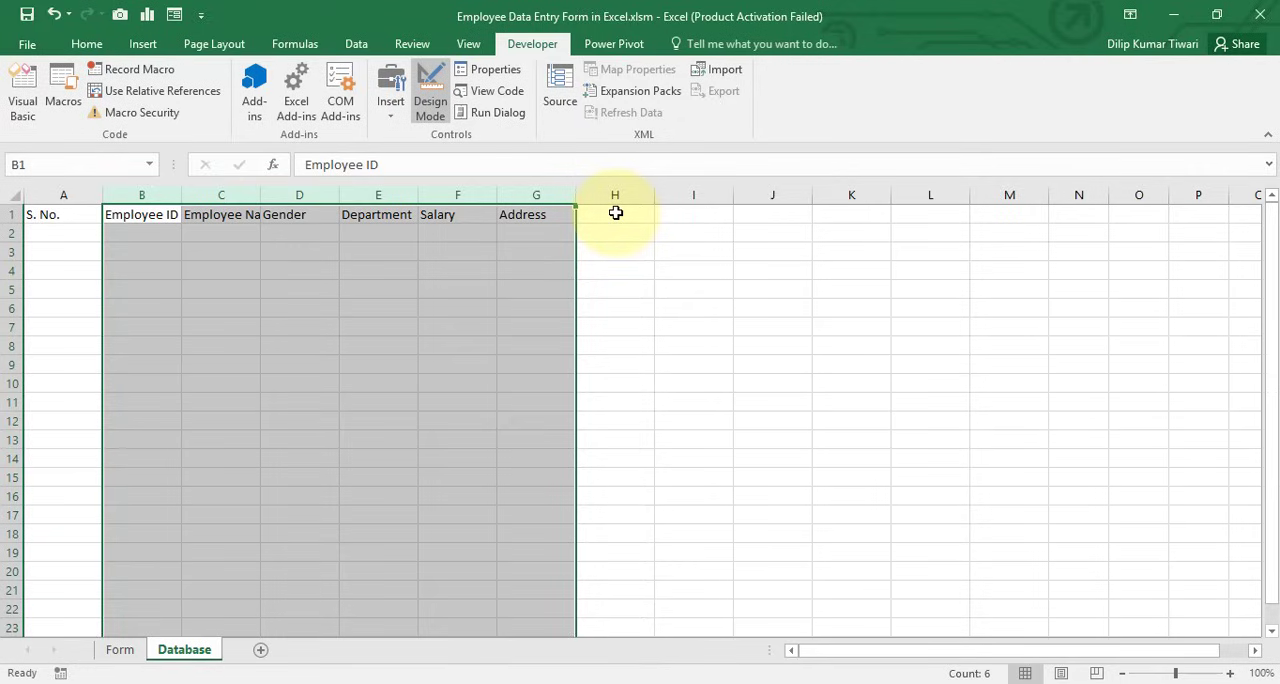
Enter the headings Submitted By in H1 and Submitted On in I1 of the Database sheet
left_click(686, 216)
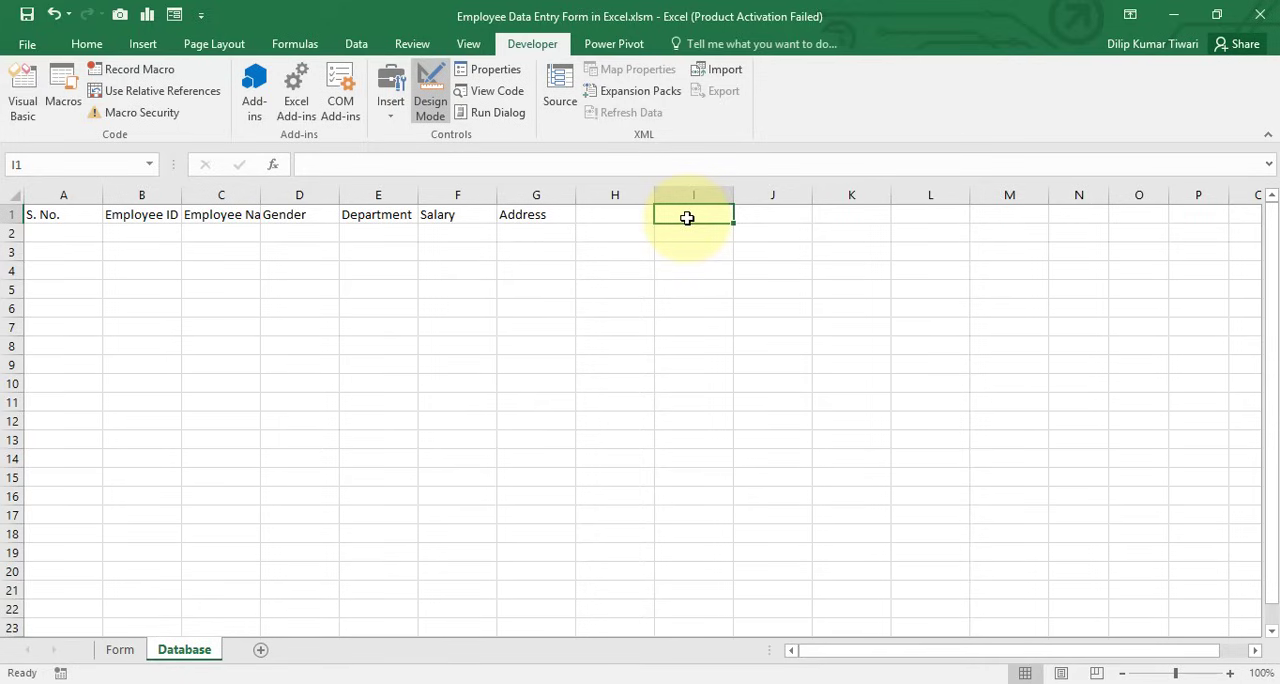
left_click(640, 214)
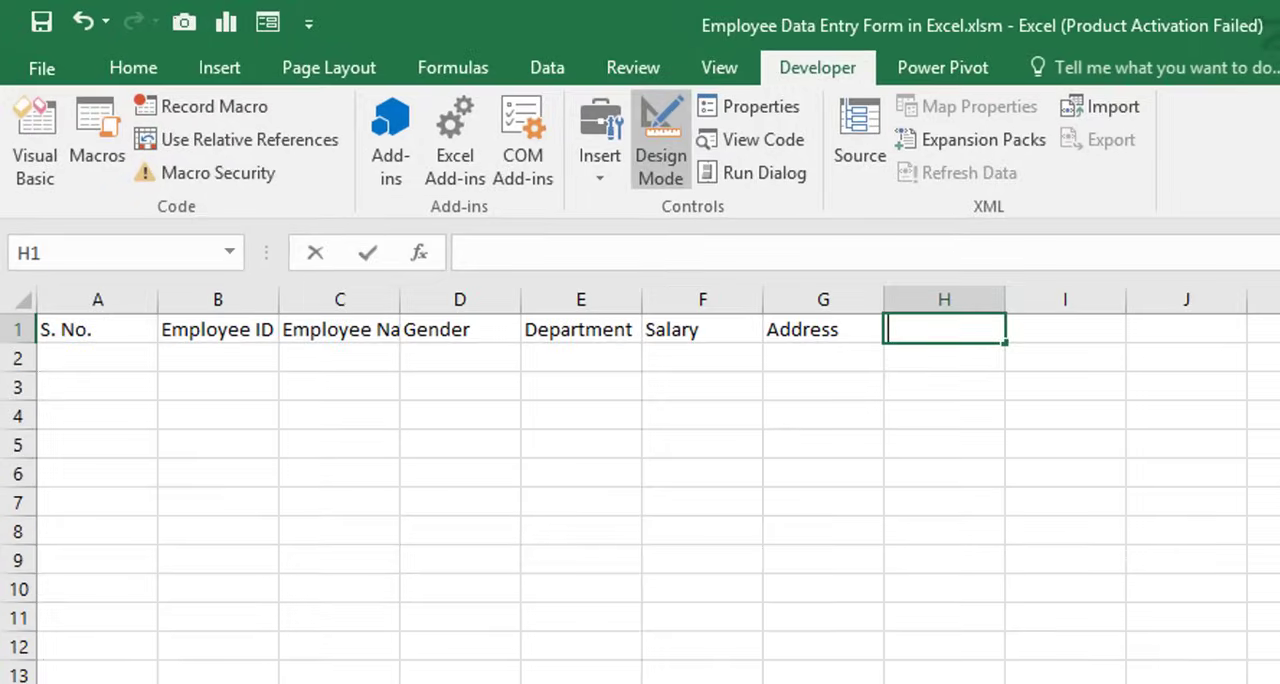
type("Submitted By")
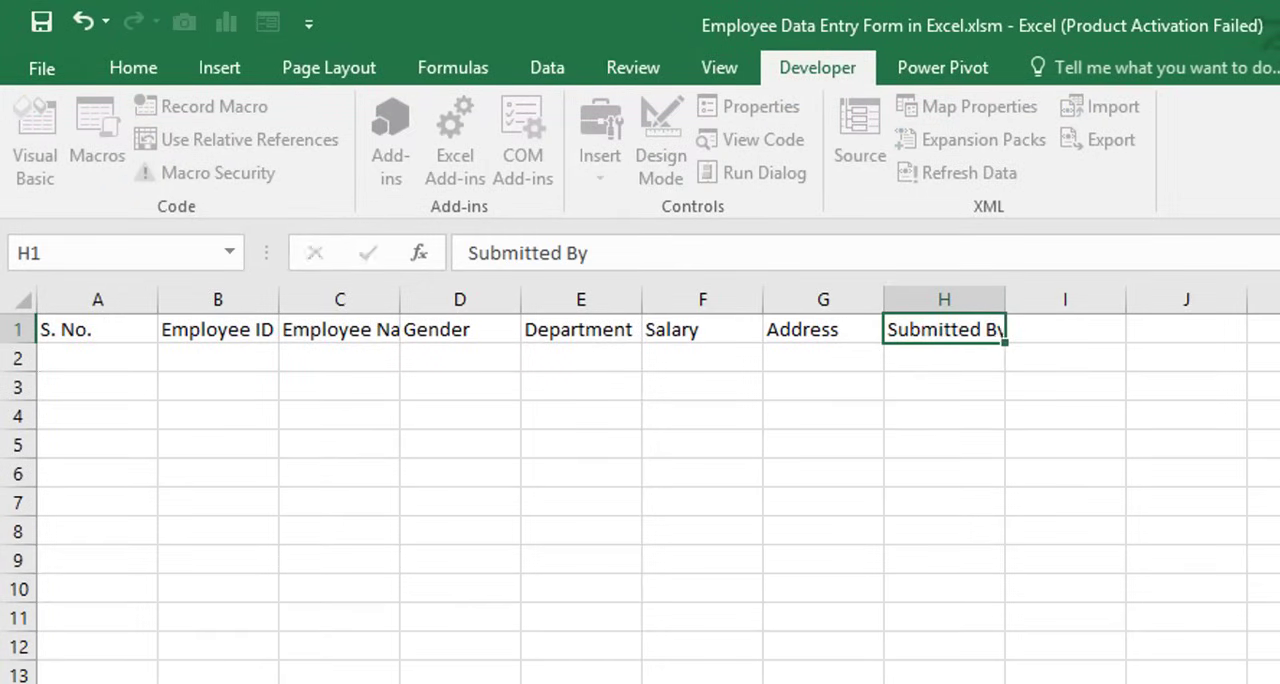
key("Tab")
type("Sub")
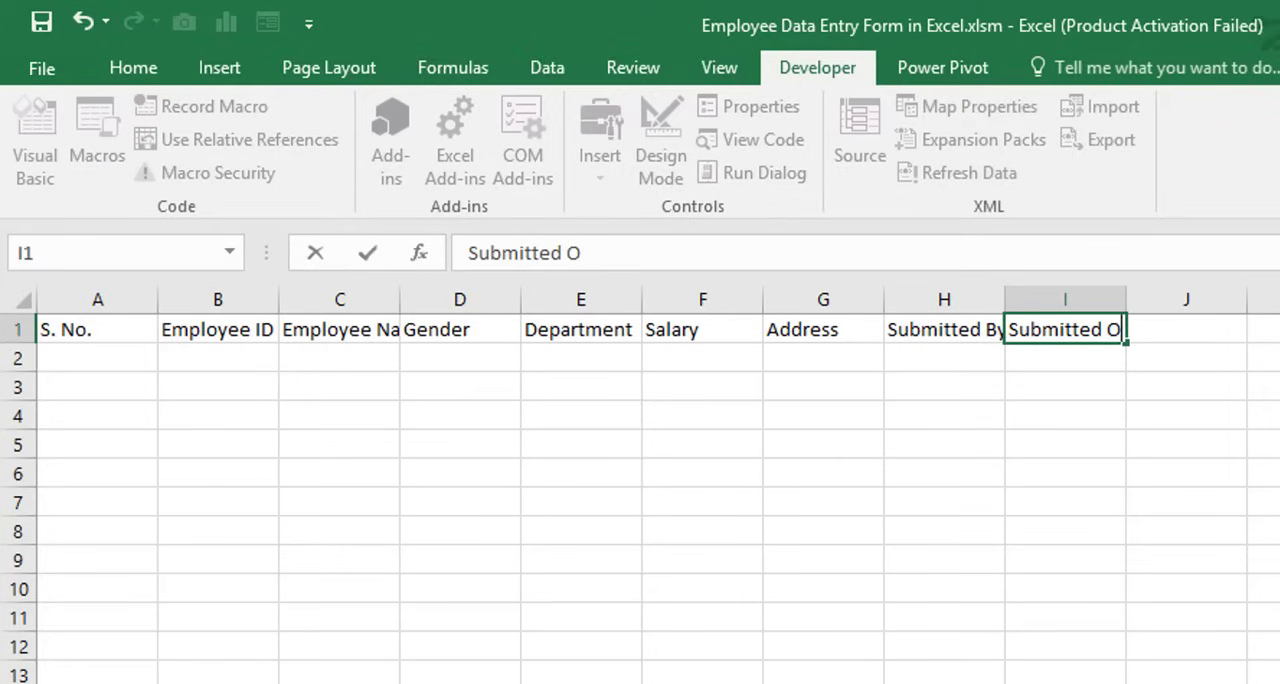
key("Return")
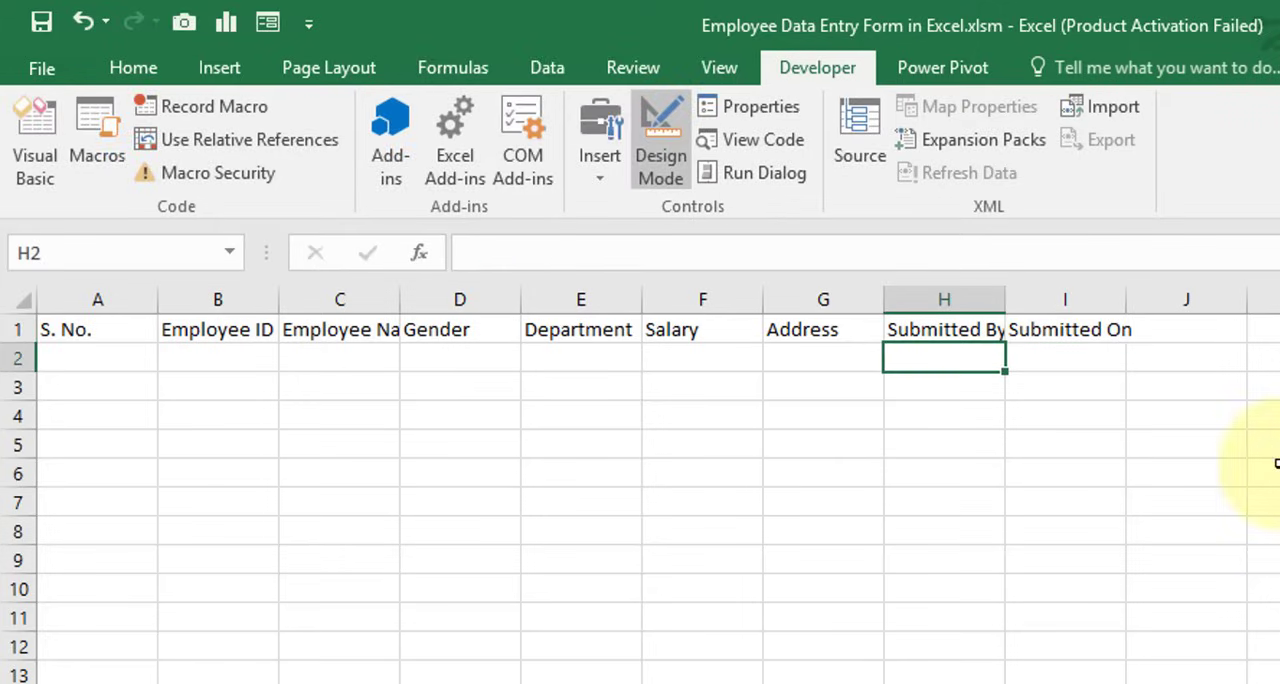
left_click(106, 330)
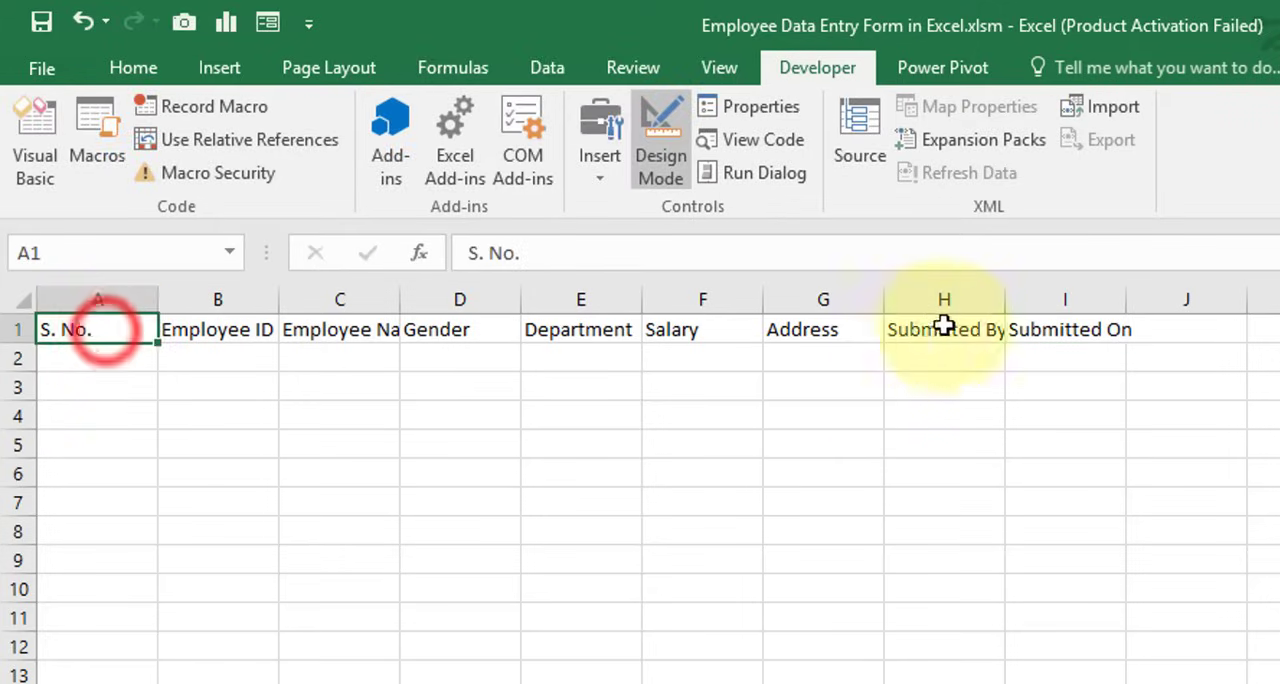
left_click(1025, 328, "shift")
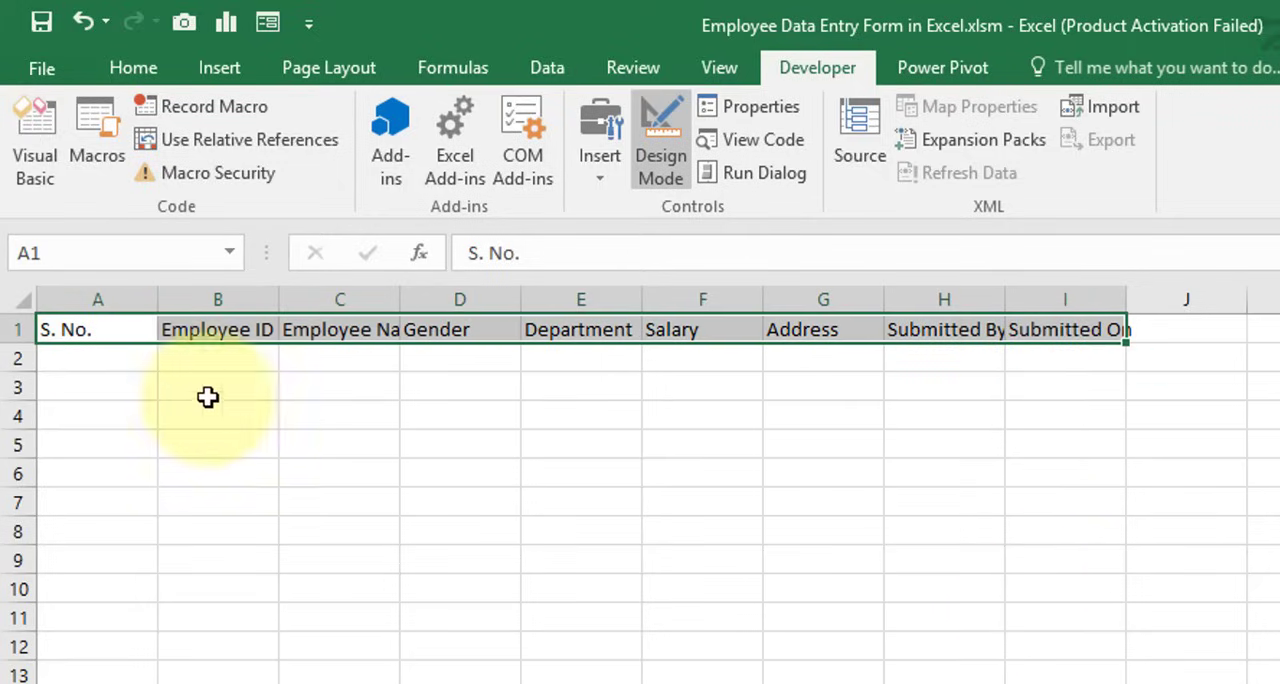
left_click(126, 298)
left_click(953, 290, "ctrl")
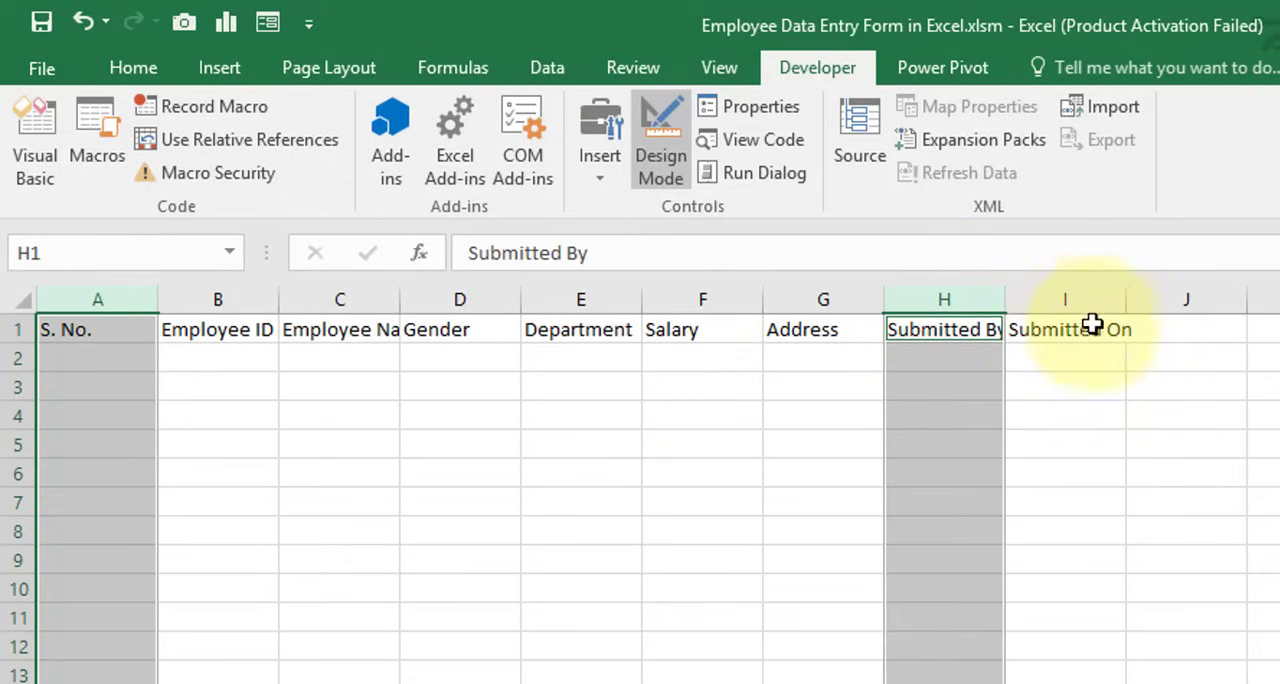
left_click(1094, 290, "ctrl")
left_click_drag(220, 342, 790, 330)
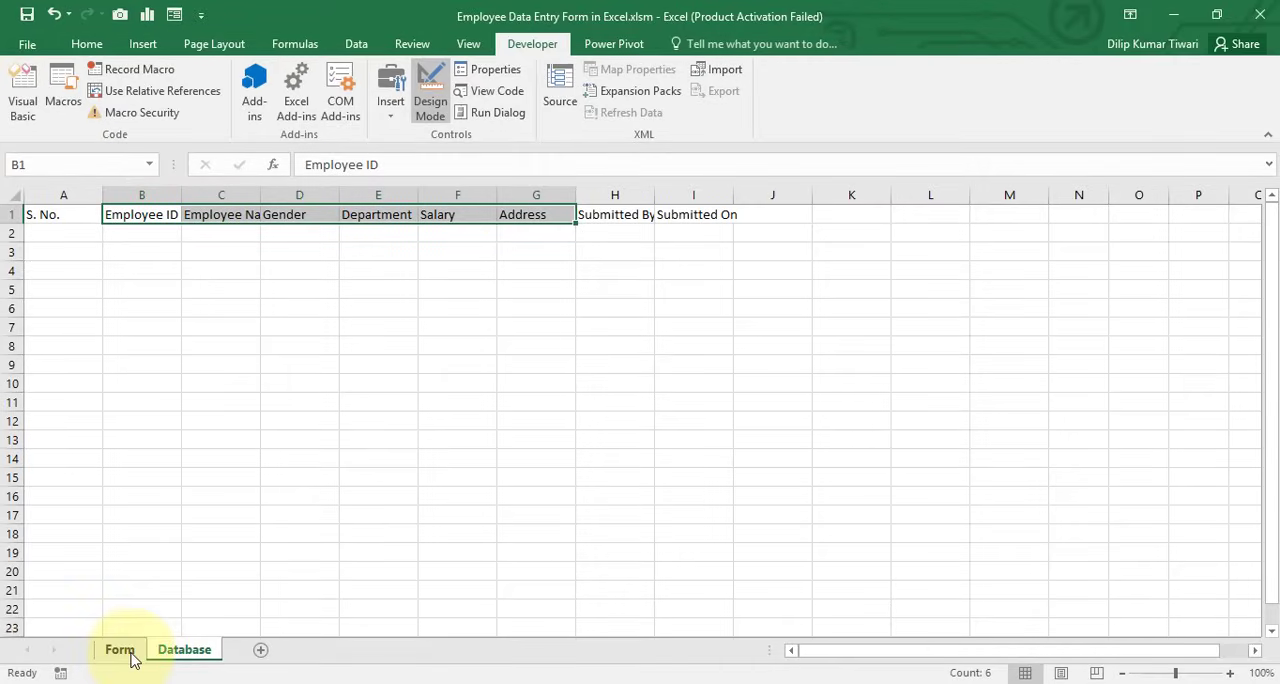
Widen columns A through I of the Database sheet to one uniform width that fits the Employee Name heading
left_click(63, 196)
left_click(684, 198, "shift")
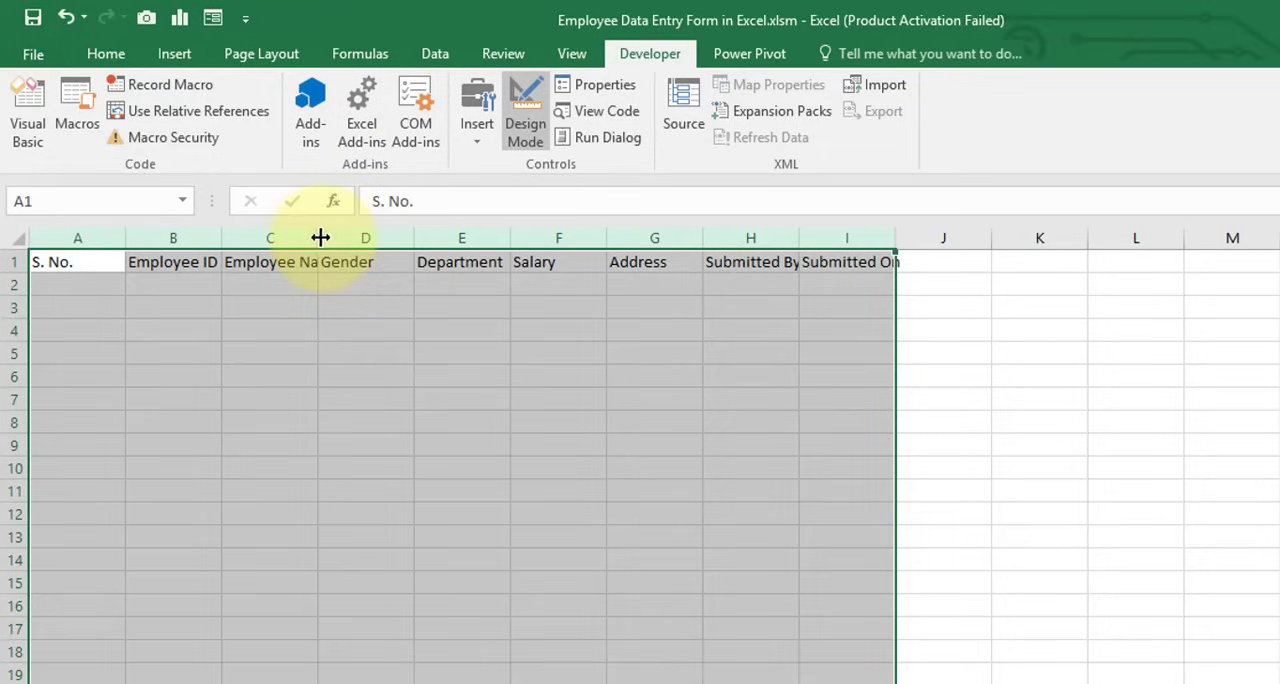
left_click_drag(320, 237, 402, 240)
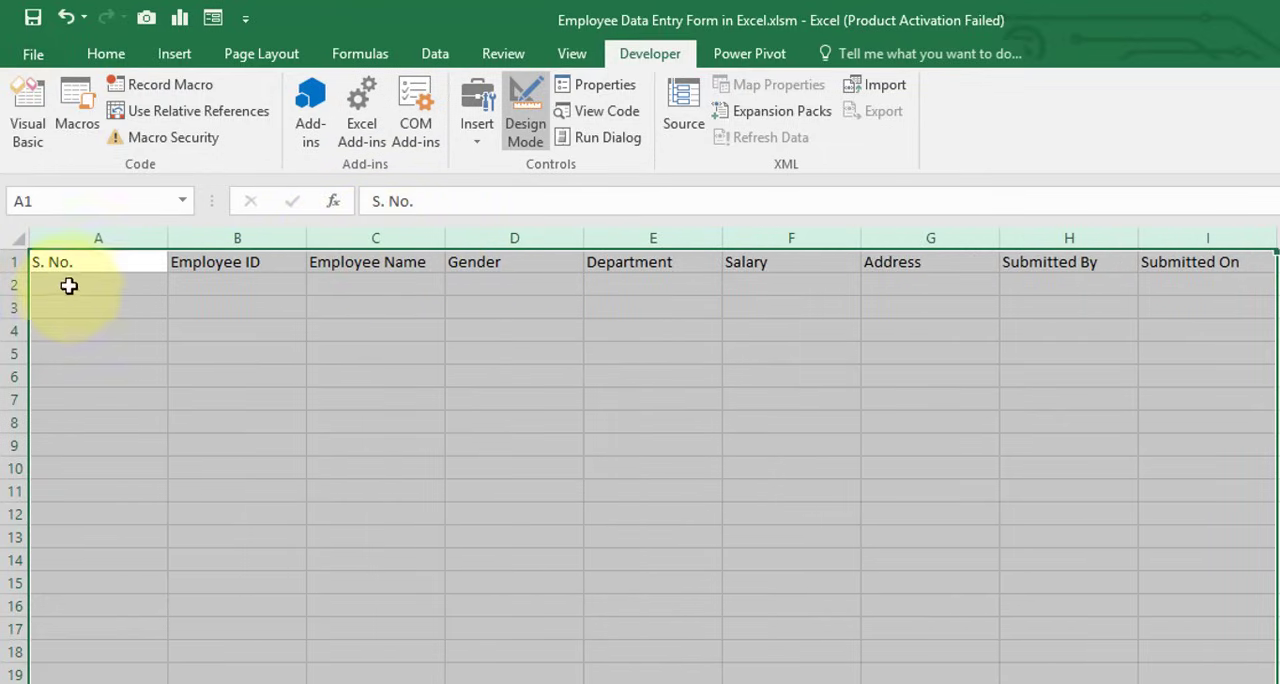
Make heading row 1 slightly taller and middle-align the headings in A1:I1 vertically
left_click_drag(90, 261, 1175, 261)
left_click_drag(12, 273, 11, 281)
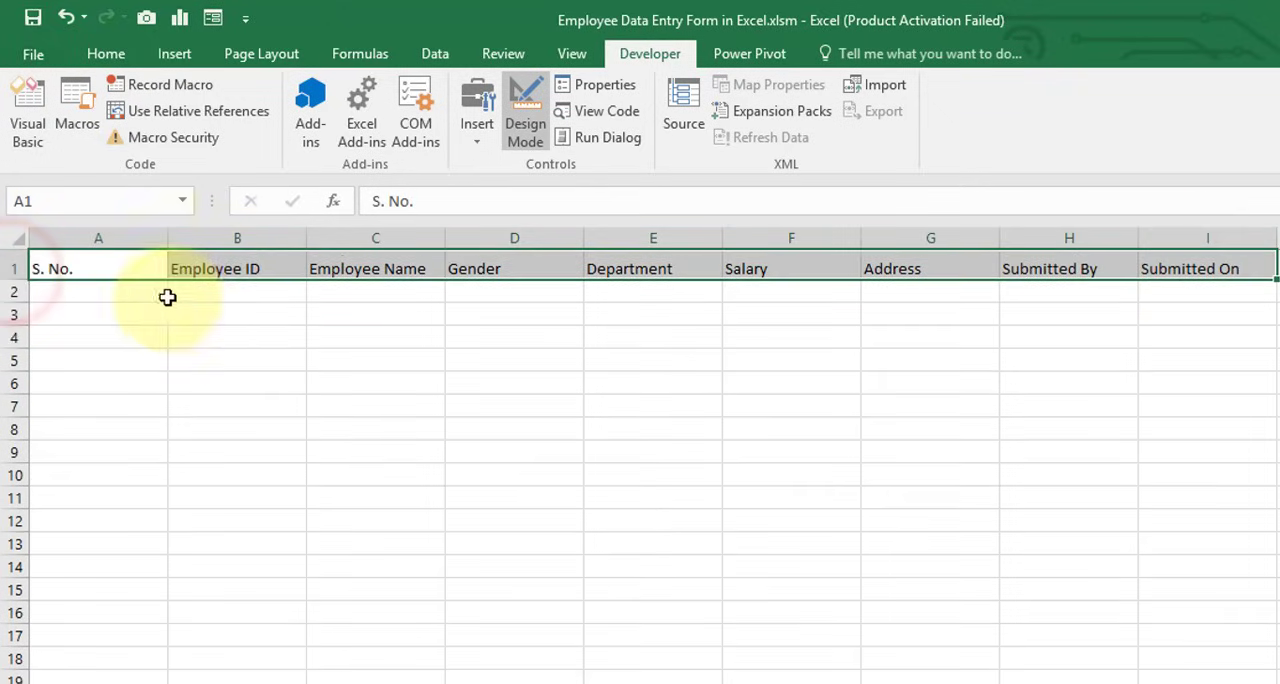
left_click(100, 54)
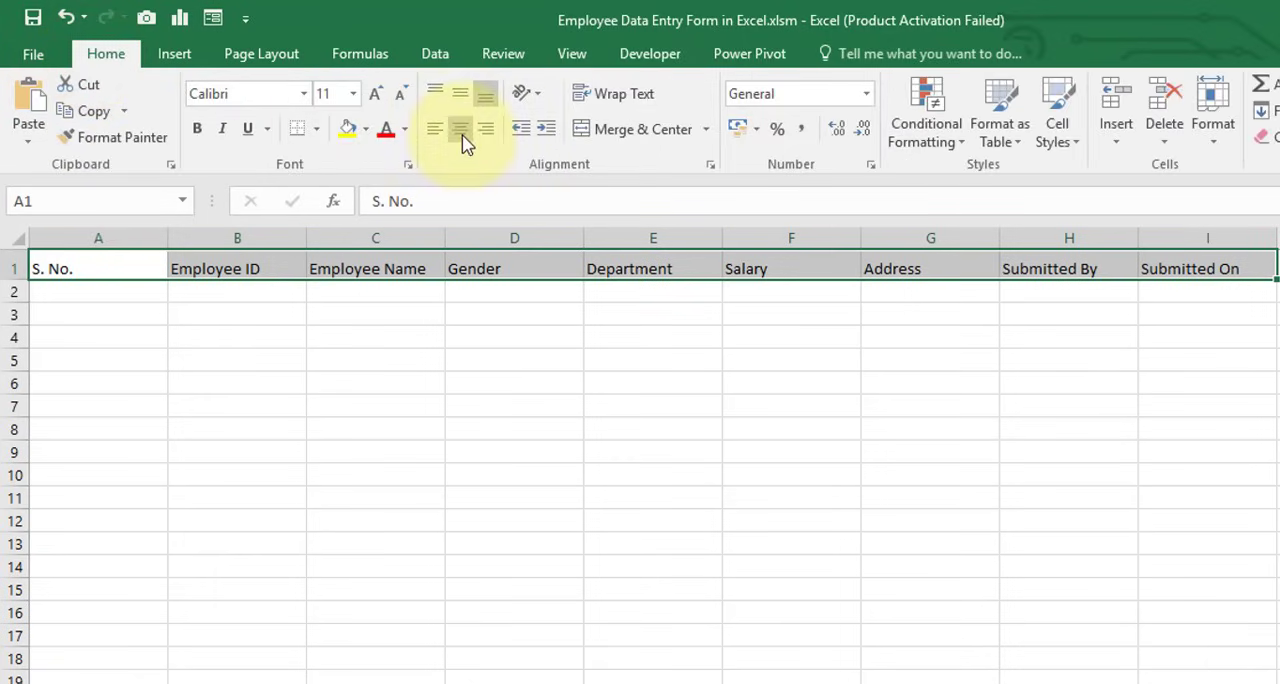
left_click(459, 94)
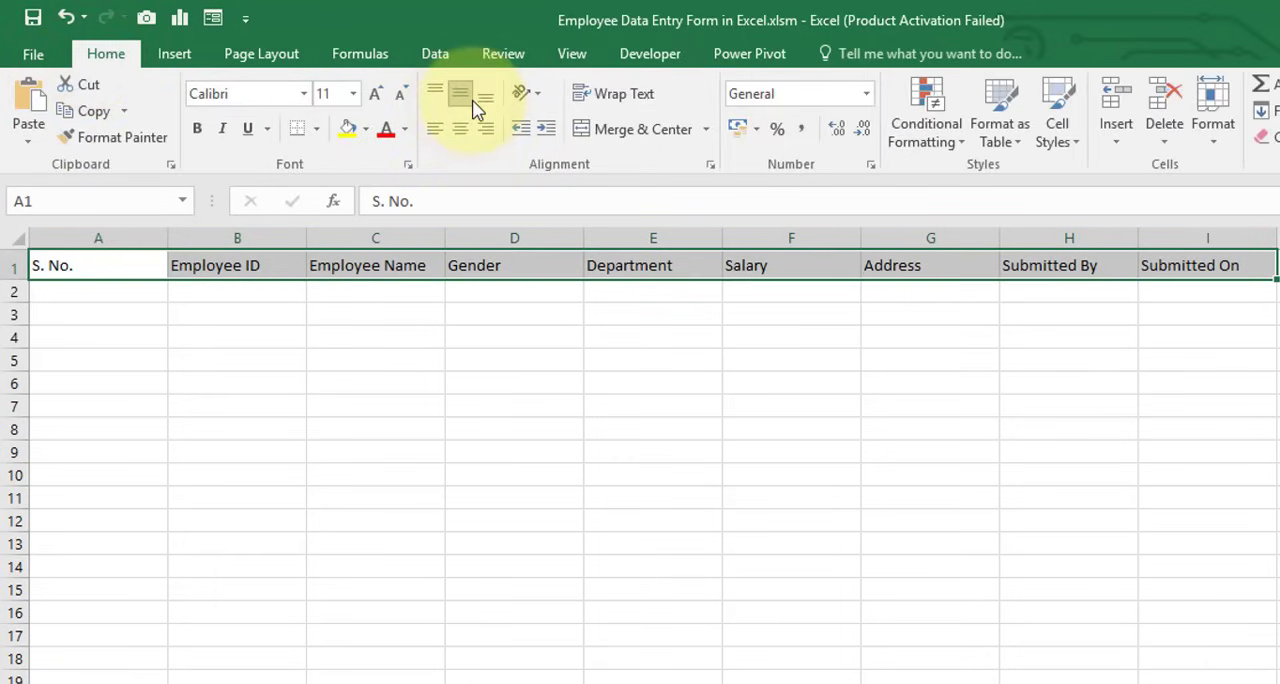
left_click(429, 314)
Fill the heading cells A1:I1 with the blue theme color and set their font color to white
left_click(128, 263)
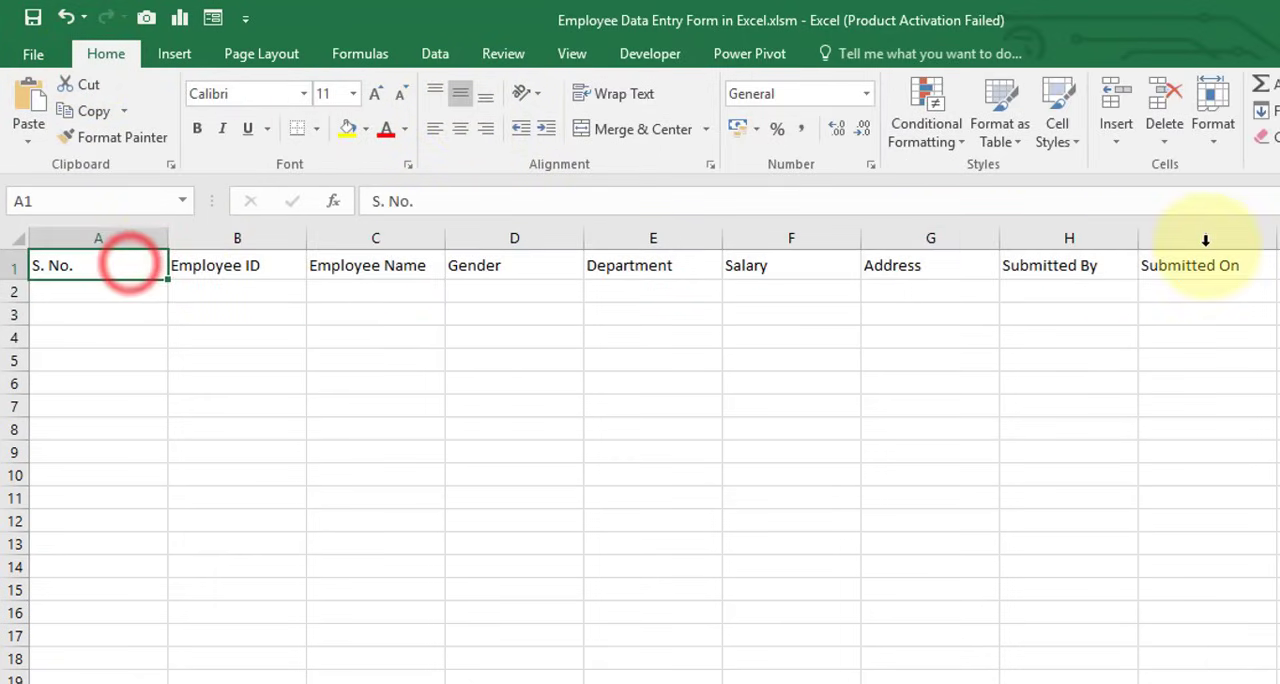
left_click(1216, 263, "shift")
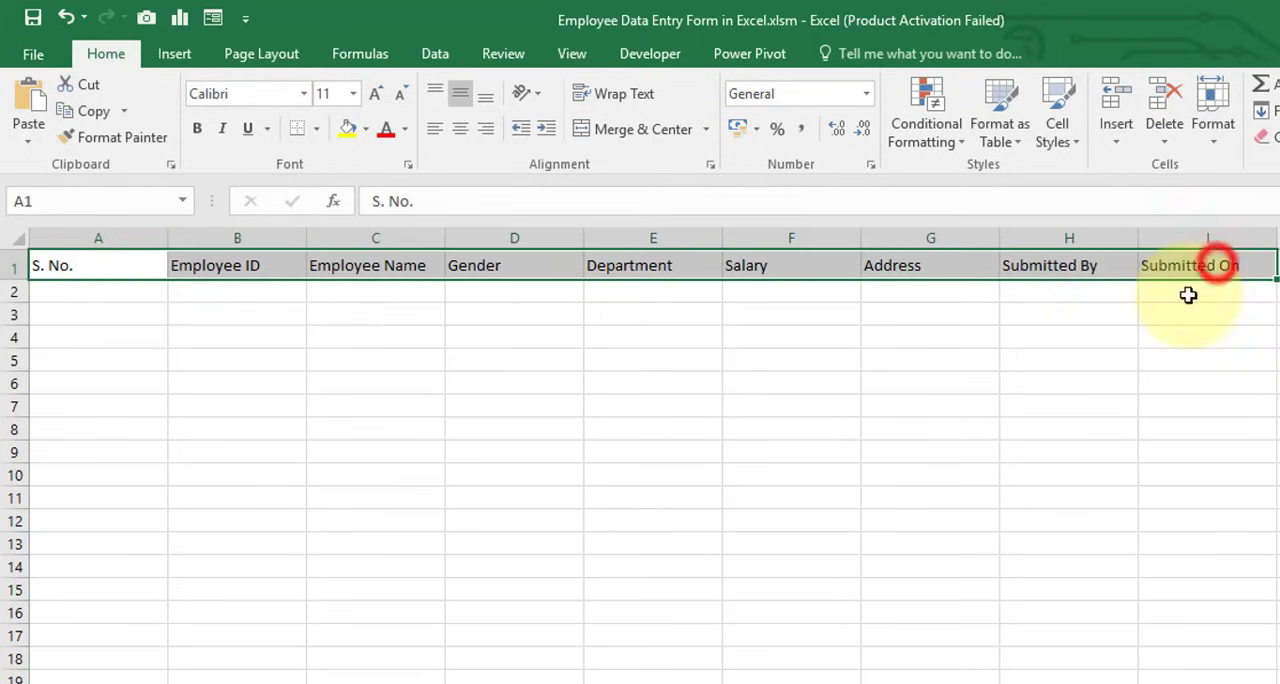
left_click(366, 130)
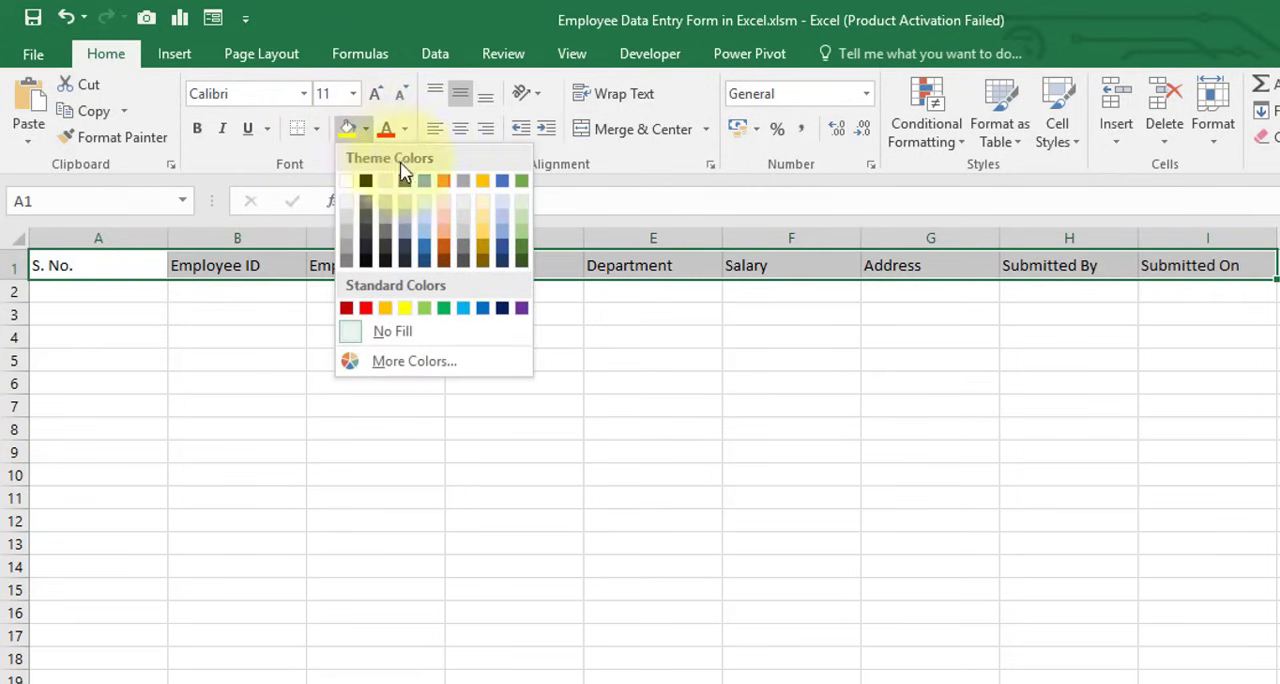
left_click(506, 186)
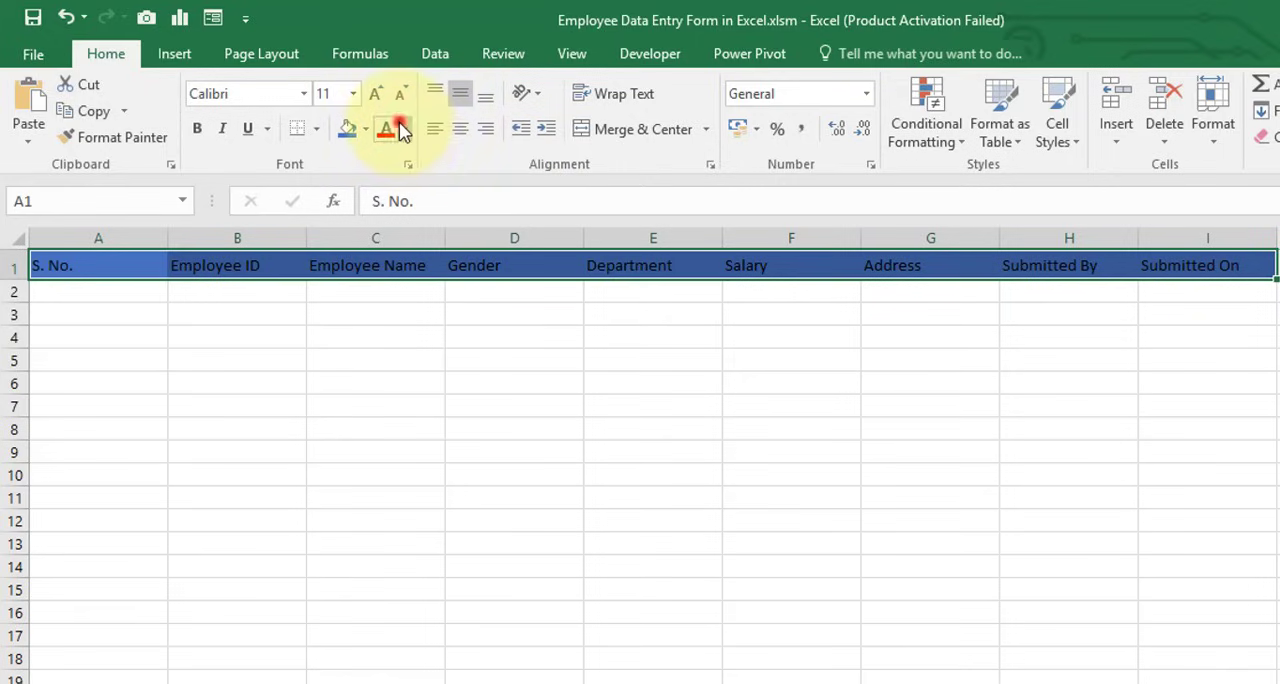
left_click(403, 130)
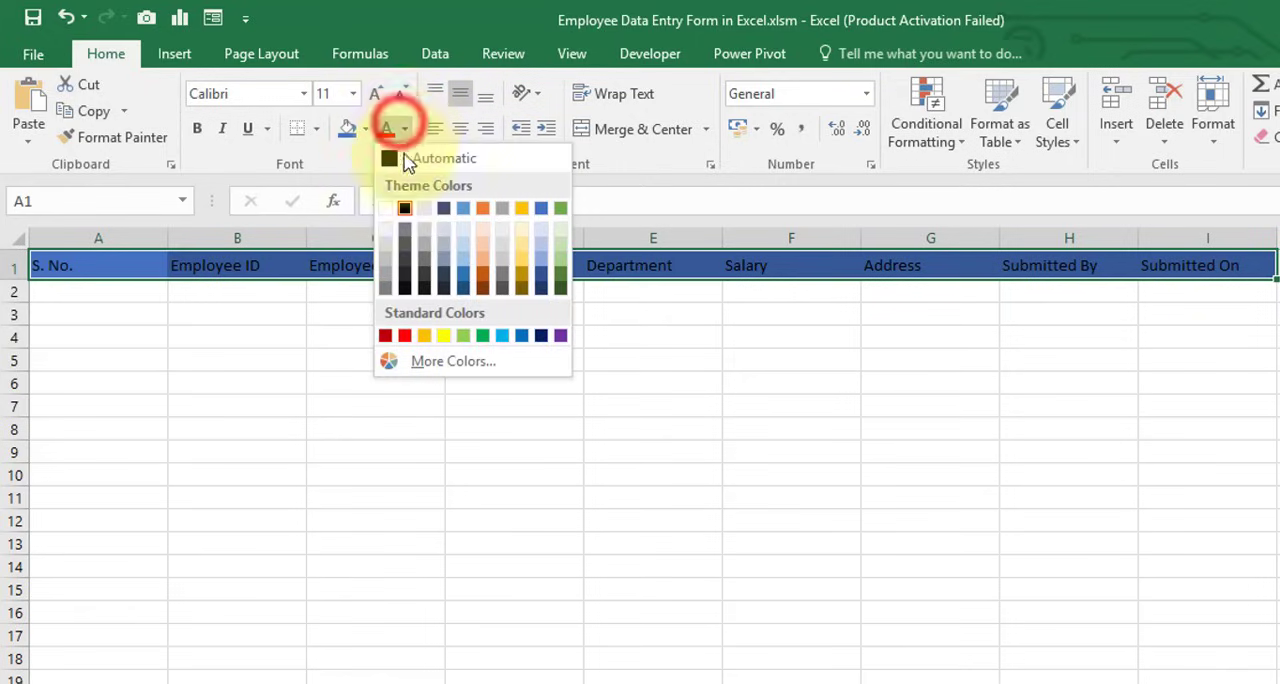
left_click(386, 210)
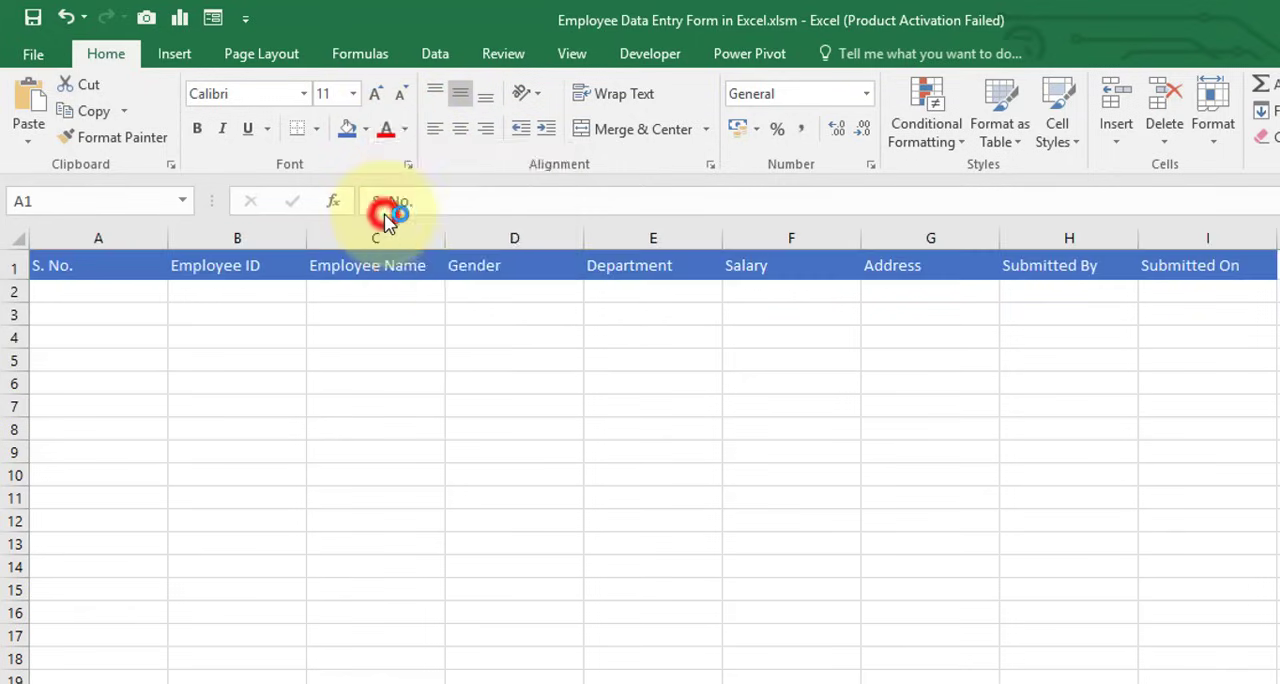
Make the headings in A1:I1 bold and increase their font size to 12
left_click(198, 140)
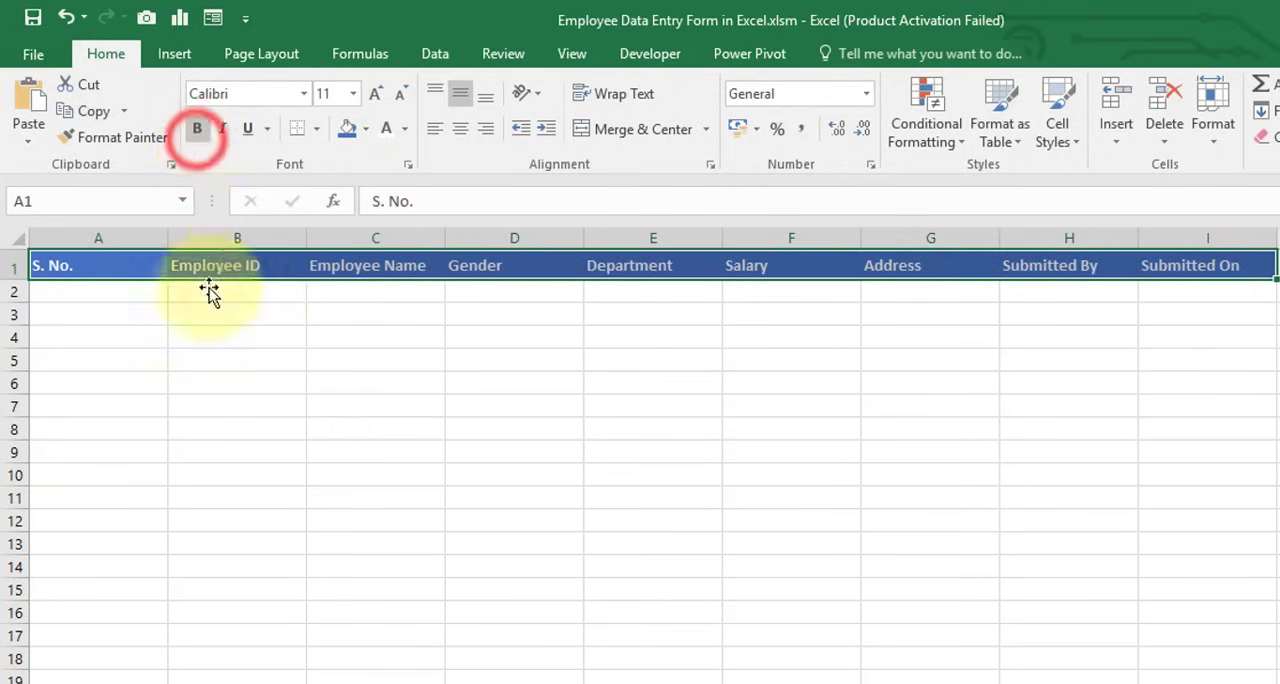
left_click(377, 94)
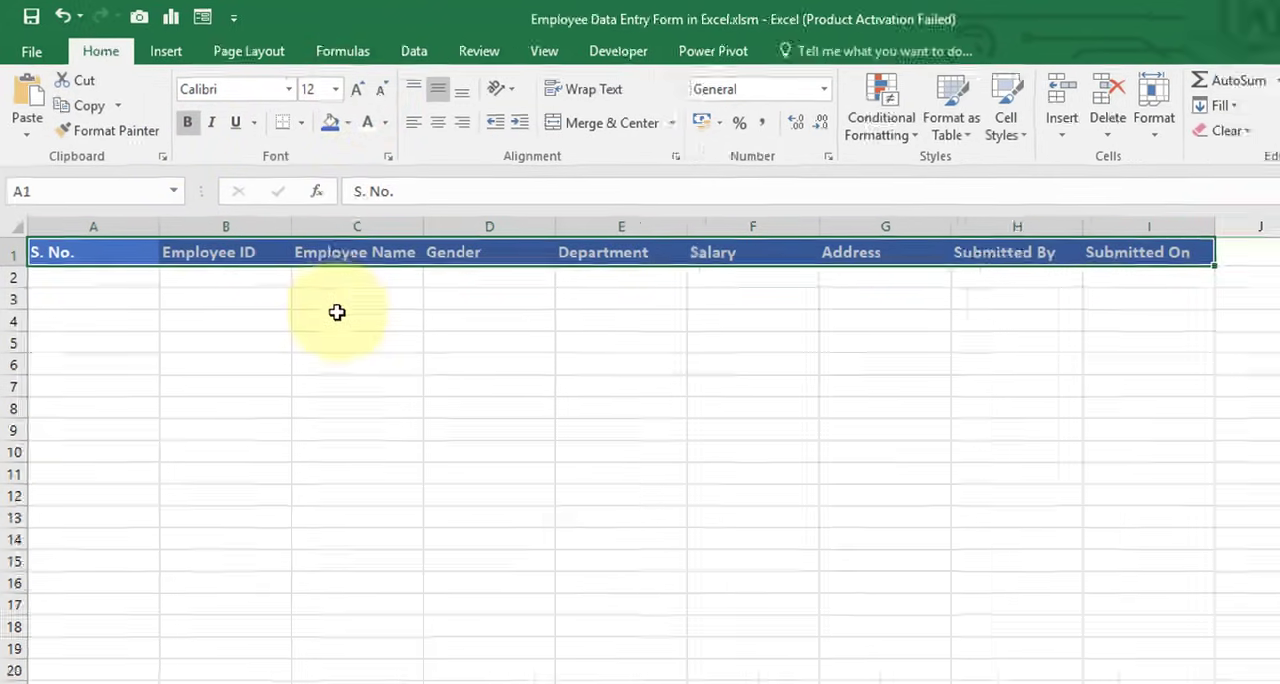
left_click(352, 332)
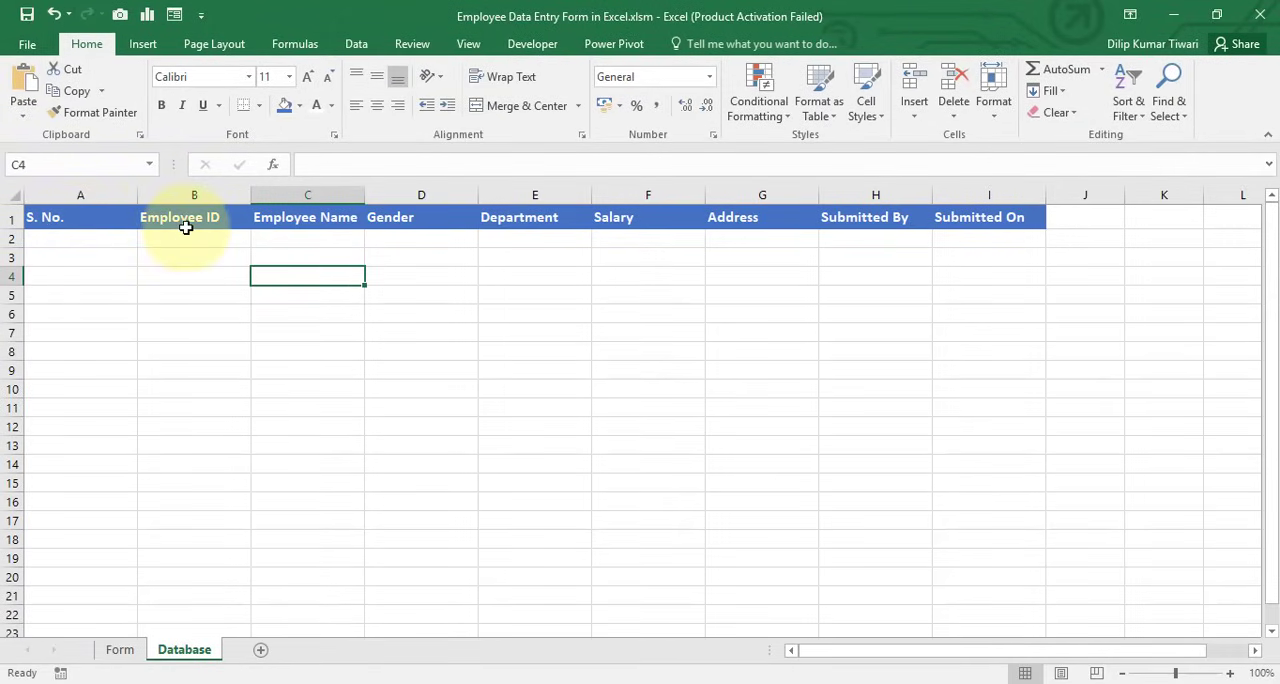
Hide the gridlines on the Database sheet
left_click(44, 218)
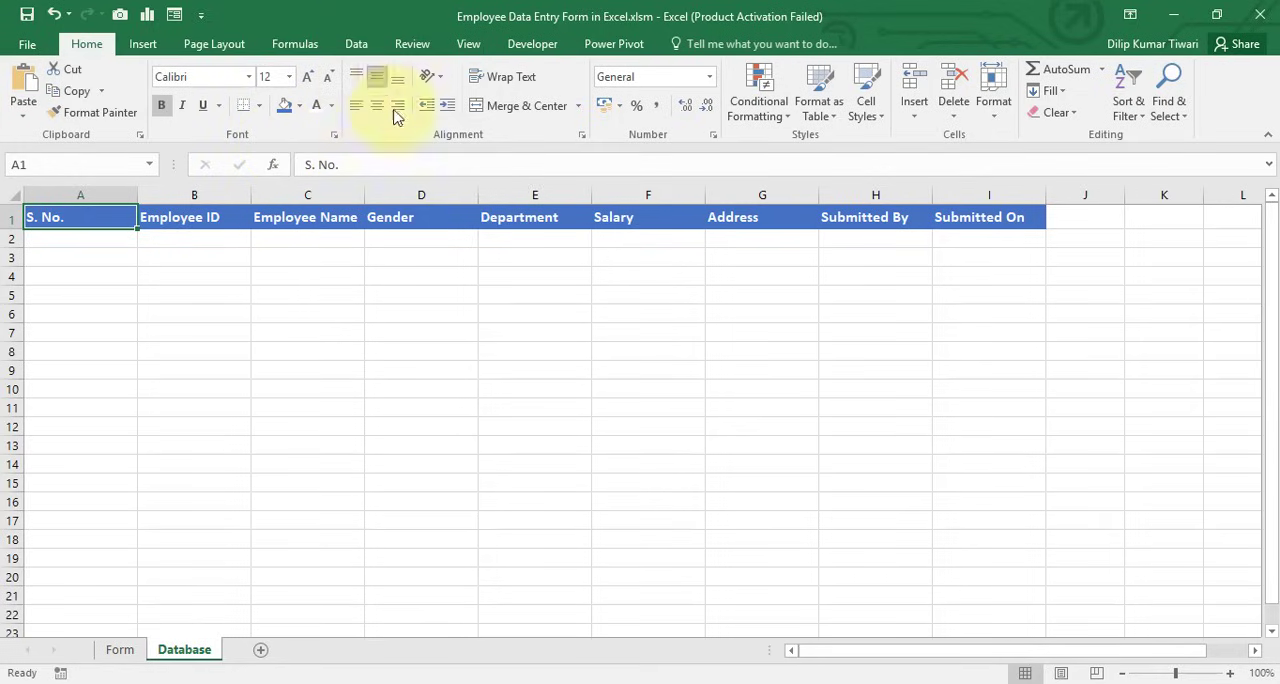
left_click(469, 47)
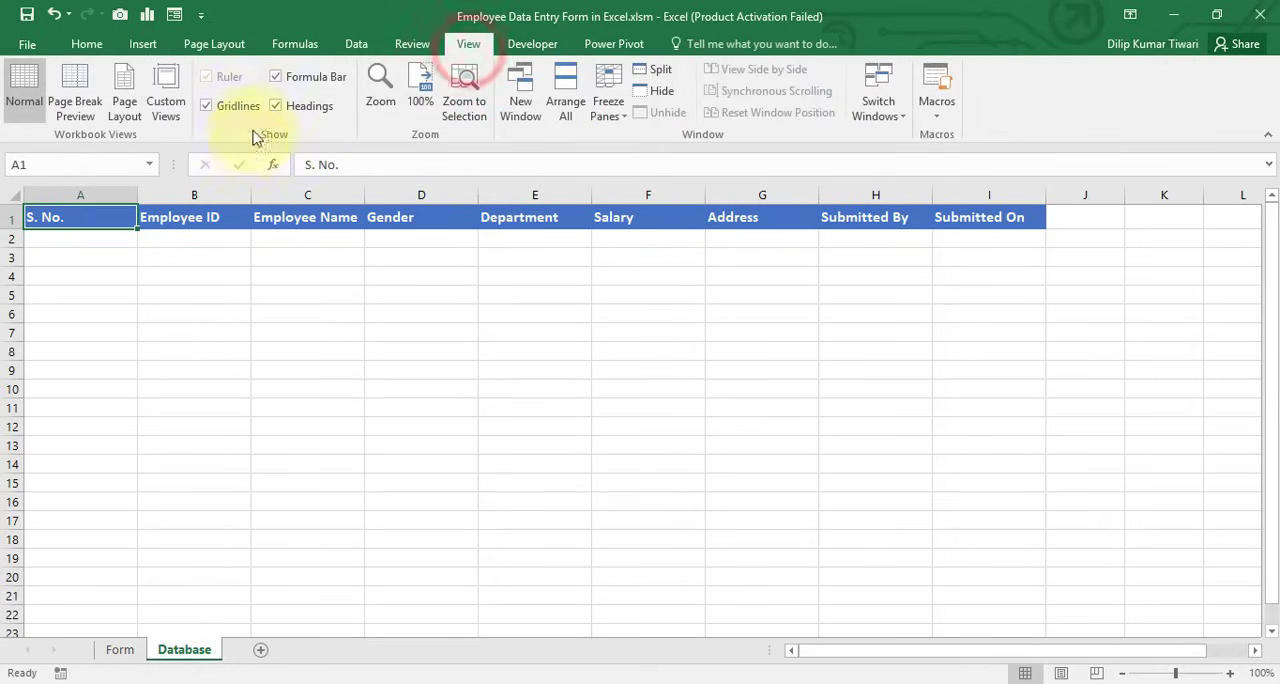
left_click(207, 106)
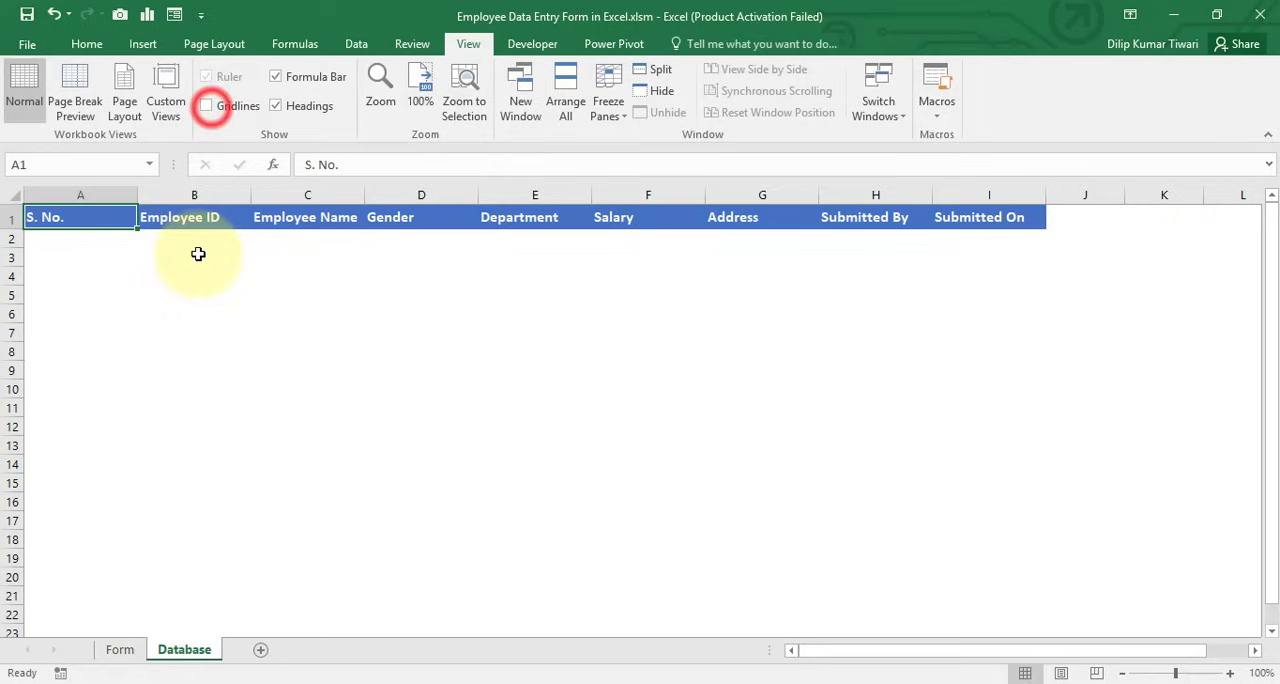
Apply thin light green outline and inside borders to the range A1:I21 of the Database sheet
left_click(997, 592, "shift")
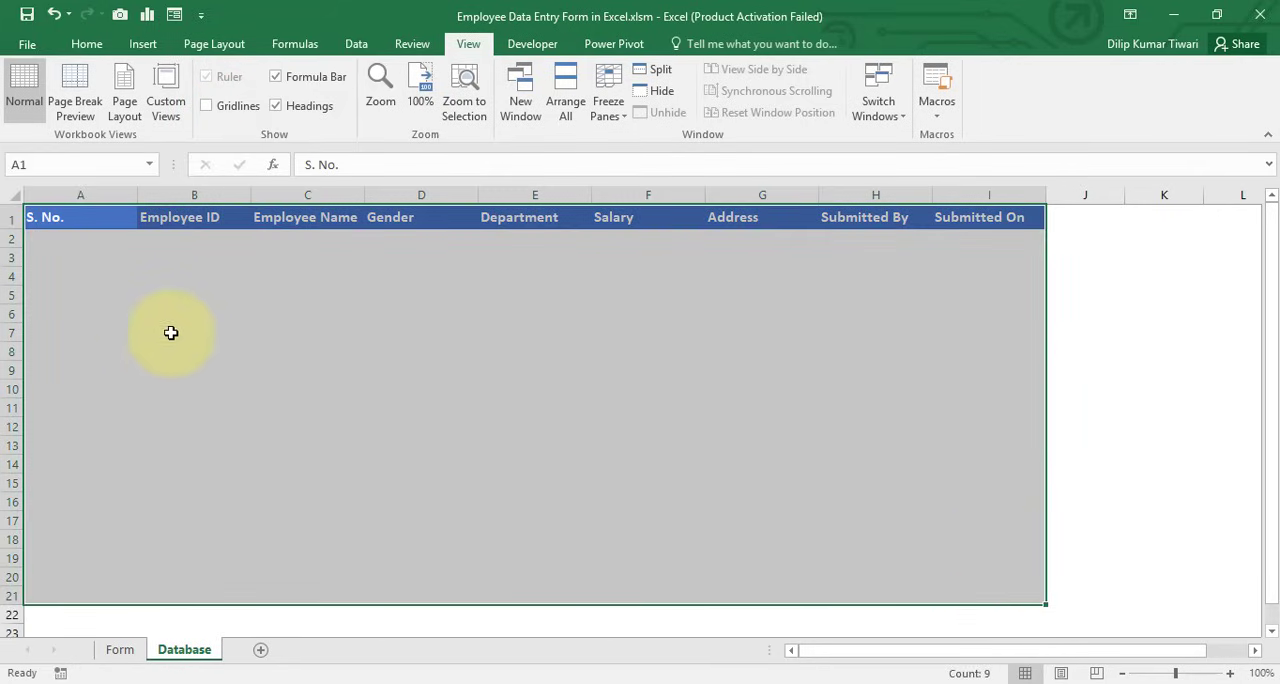
left_click(88, 44)
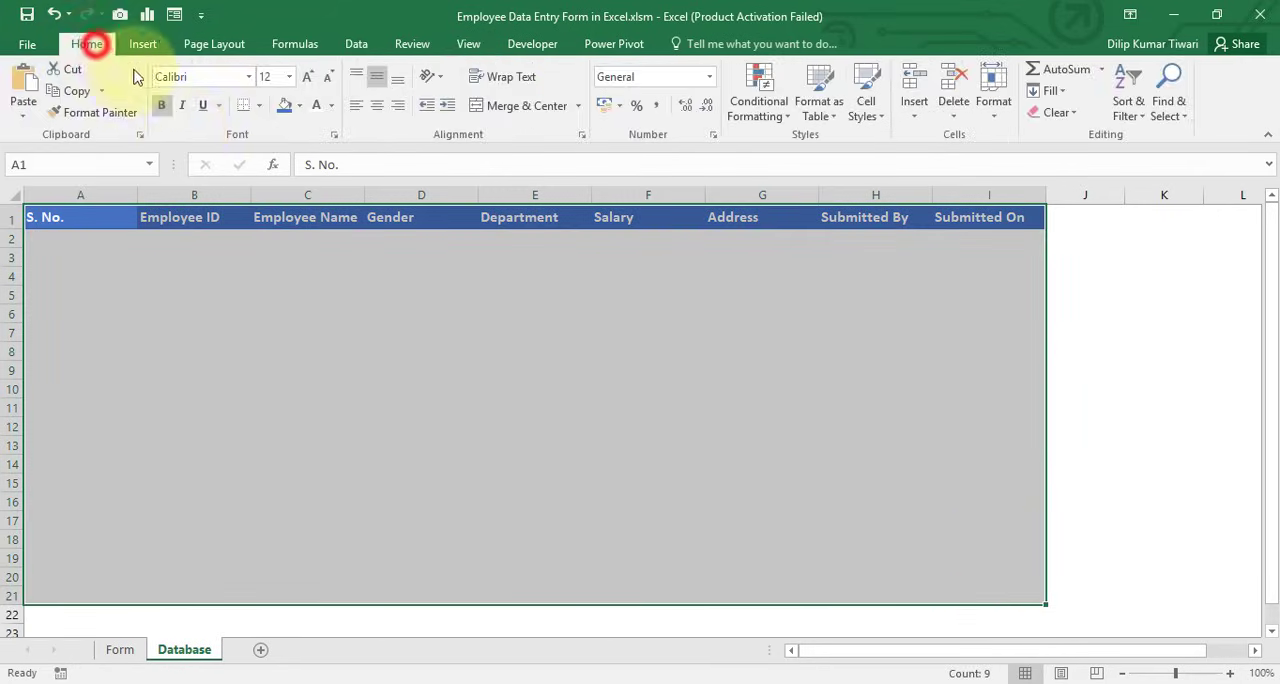
left_click(259, 108)
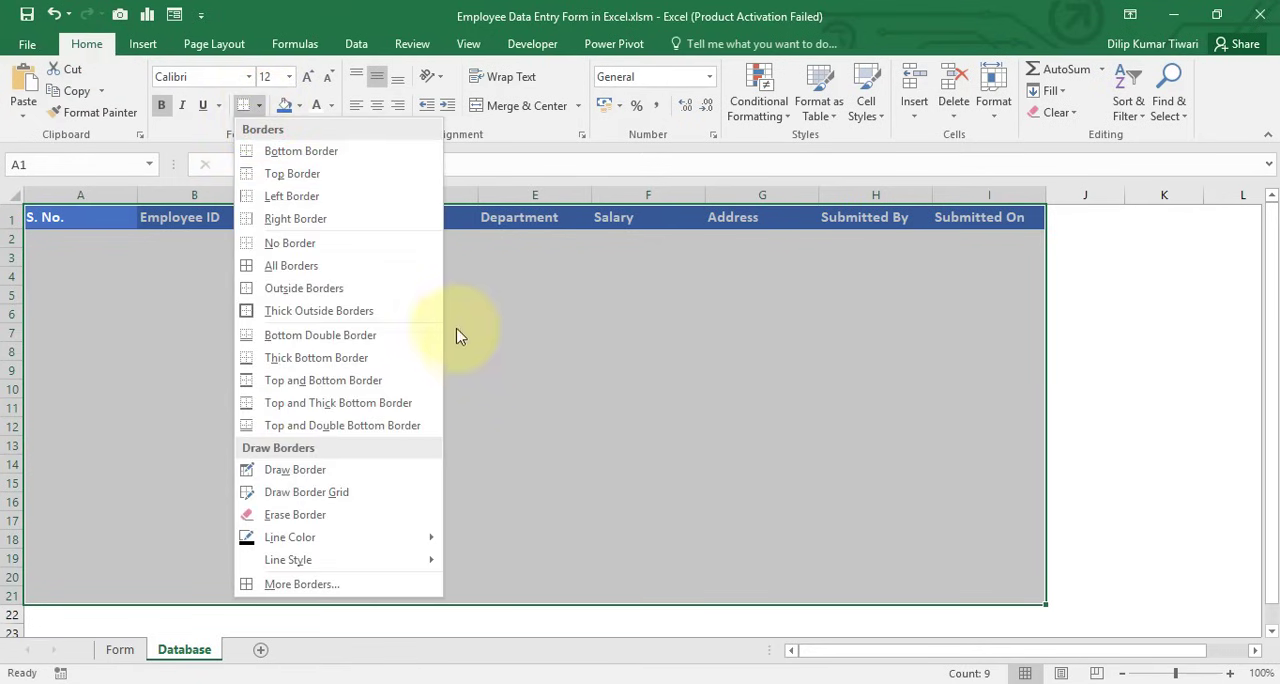
left_click(259, 108)
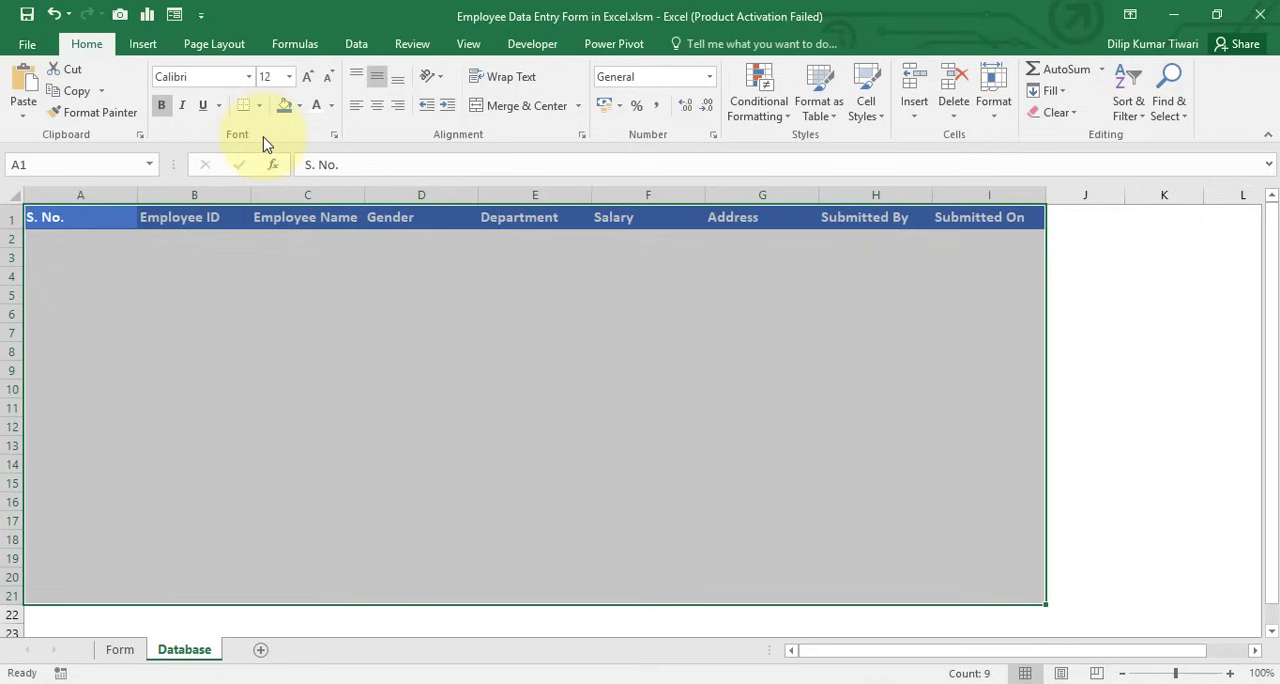
key("ctrl+1")
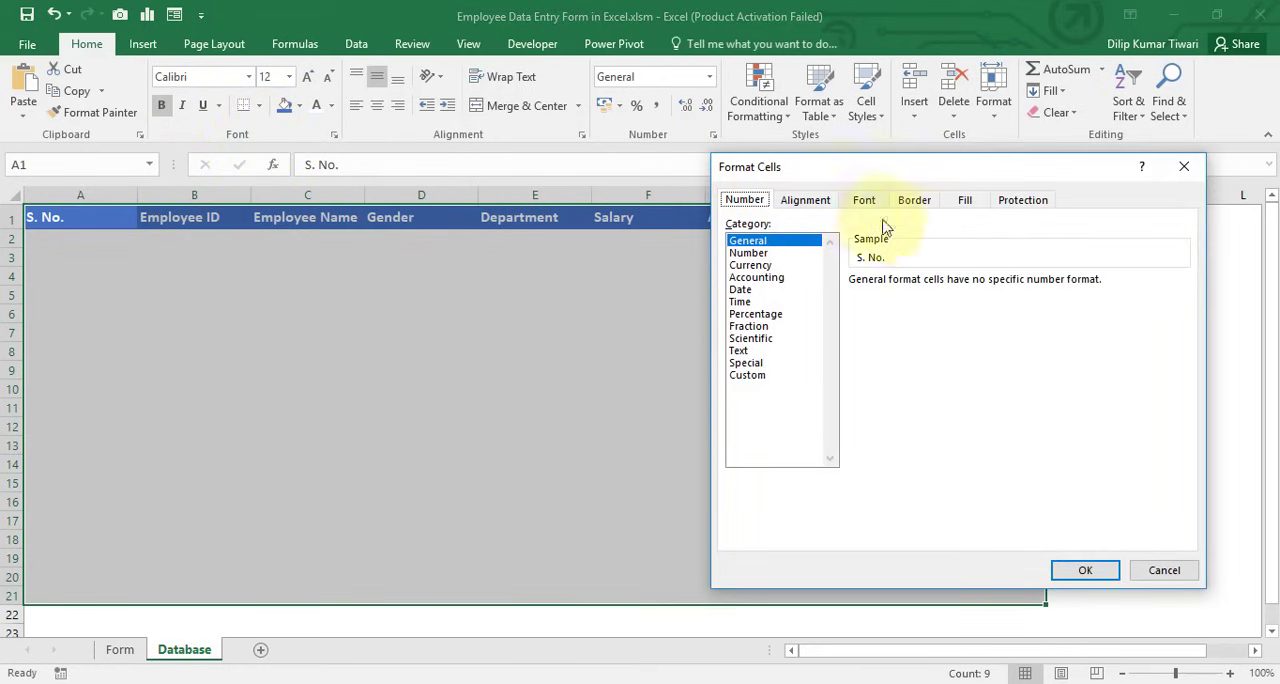
left_click(916, 202)
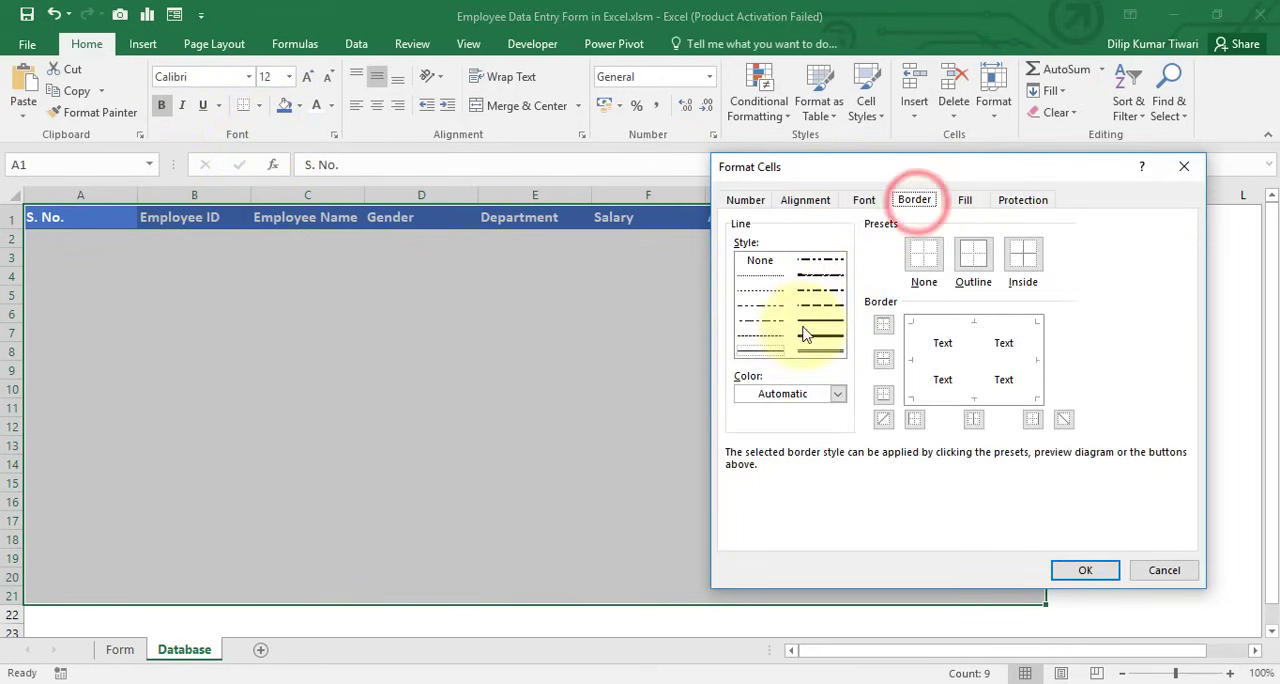
left_click(836, 394)
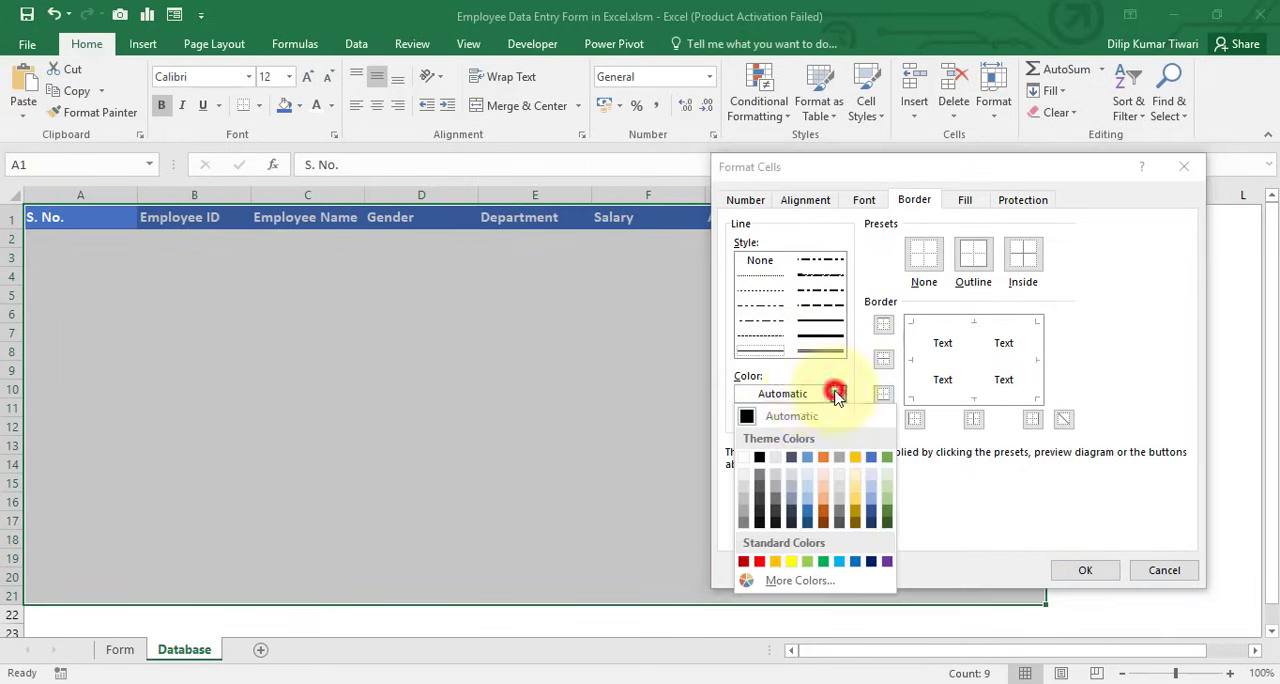
left_click(888, 490)
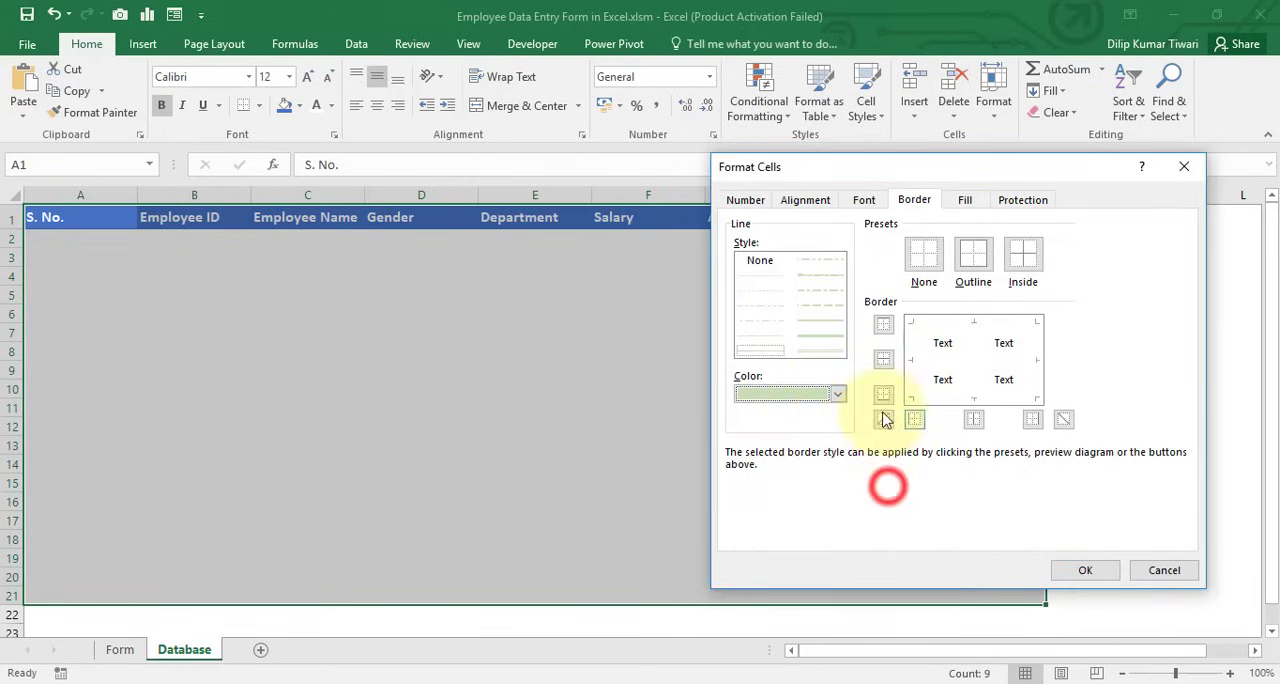
left_click(976, 262)
left_click(1023, 258)
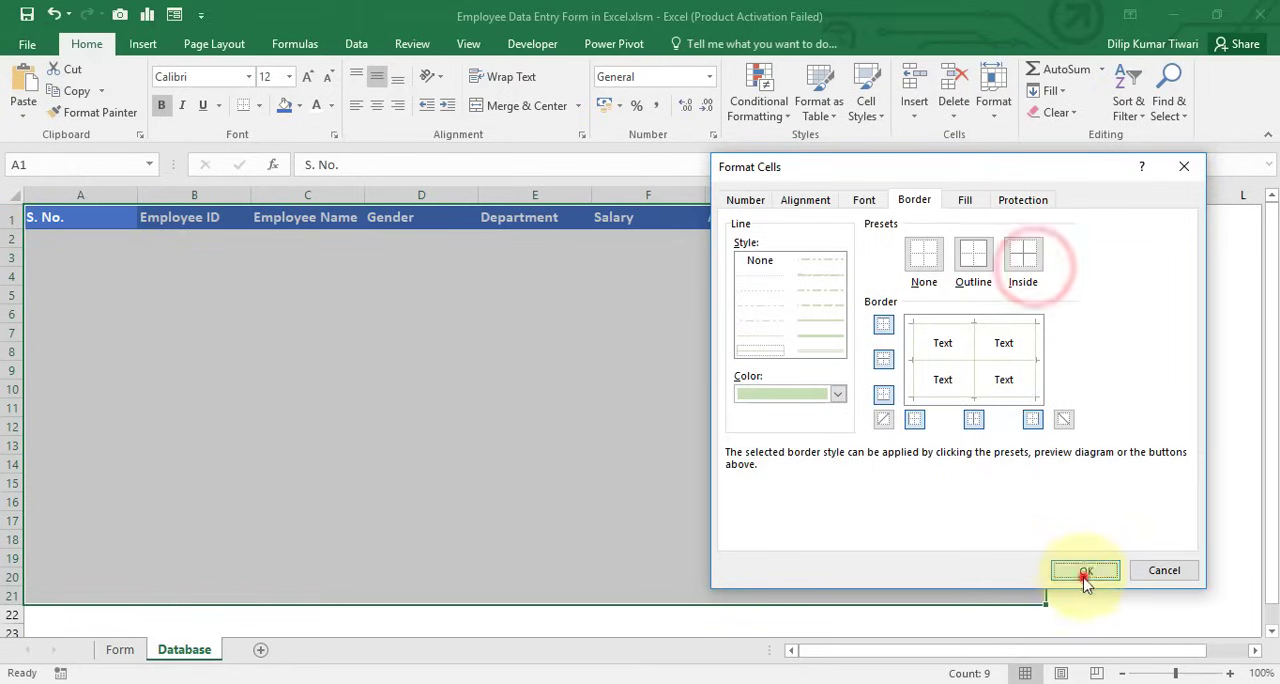
left_click(1084, 570)
left_click(697, 405)
left_click(83, 215)
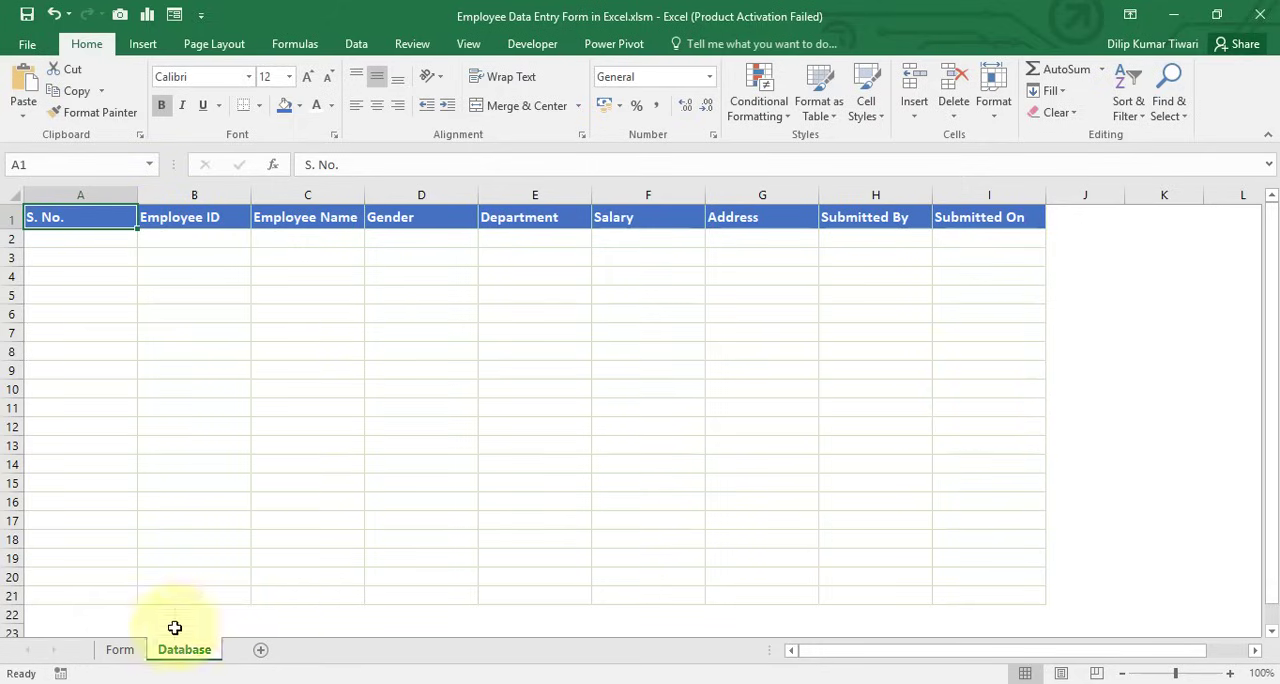
Return to the Form sheet and open the Visual Basic editor for the workbook
left_click(120, 649)
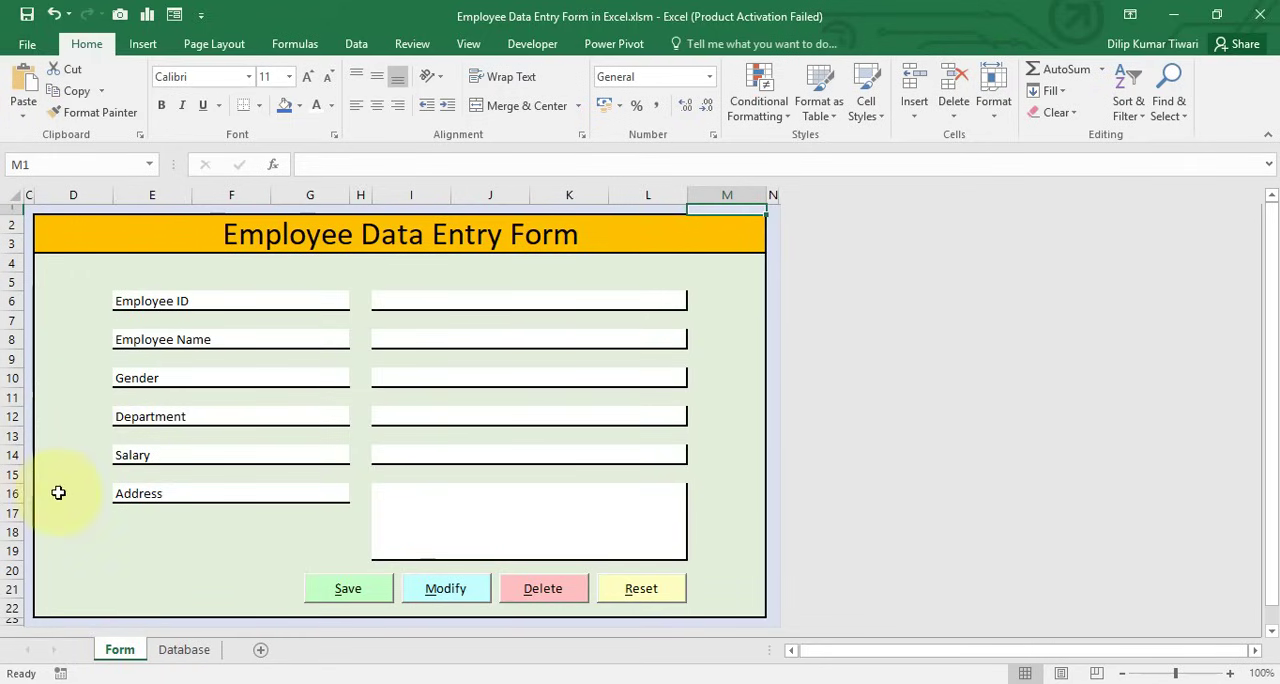
left_click(180, 654)
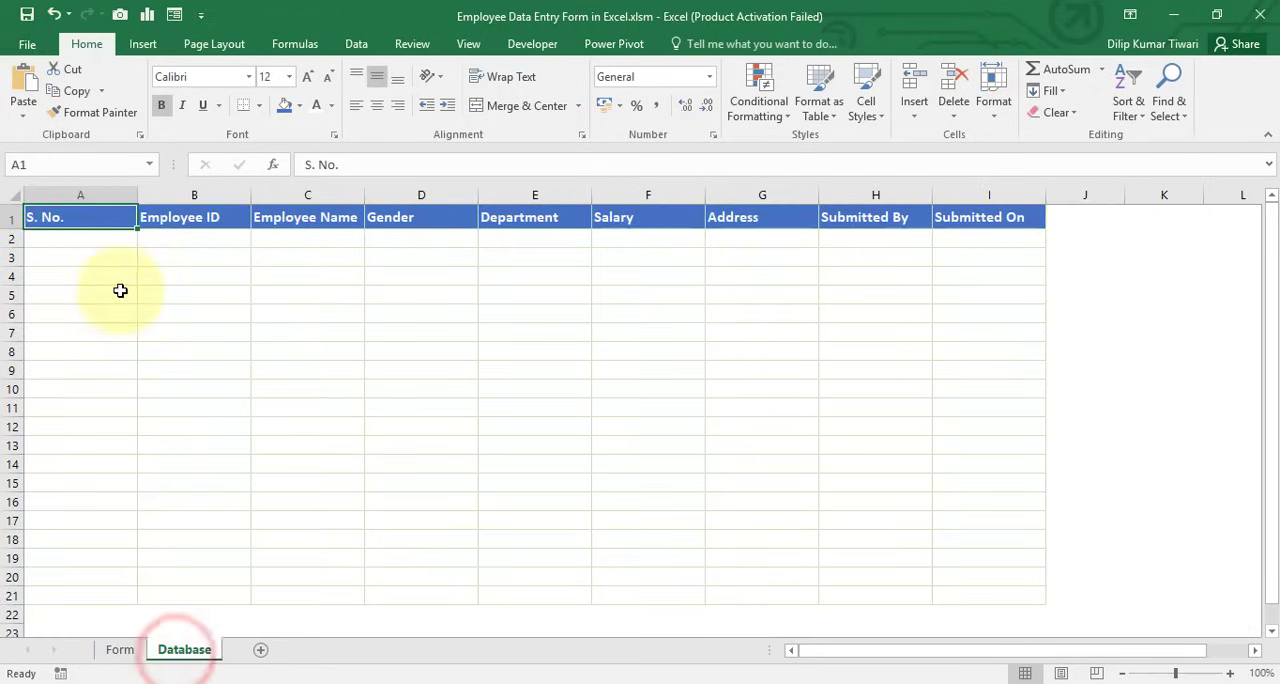
left_click(118, 645)
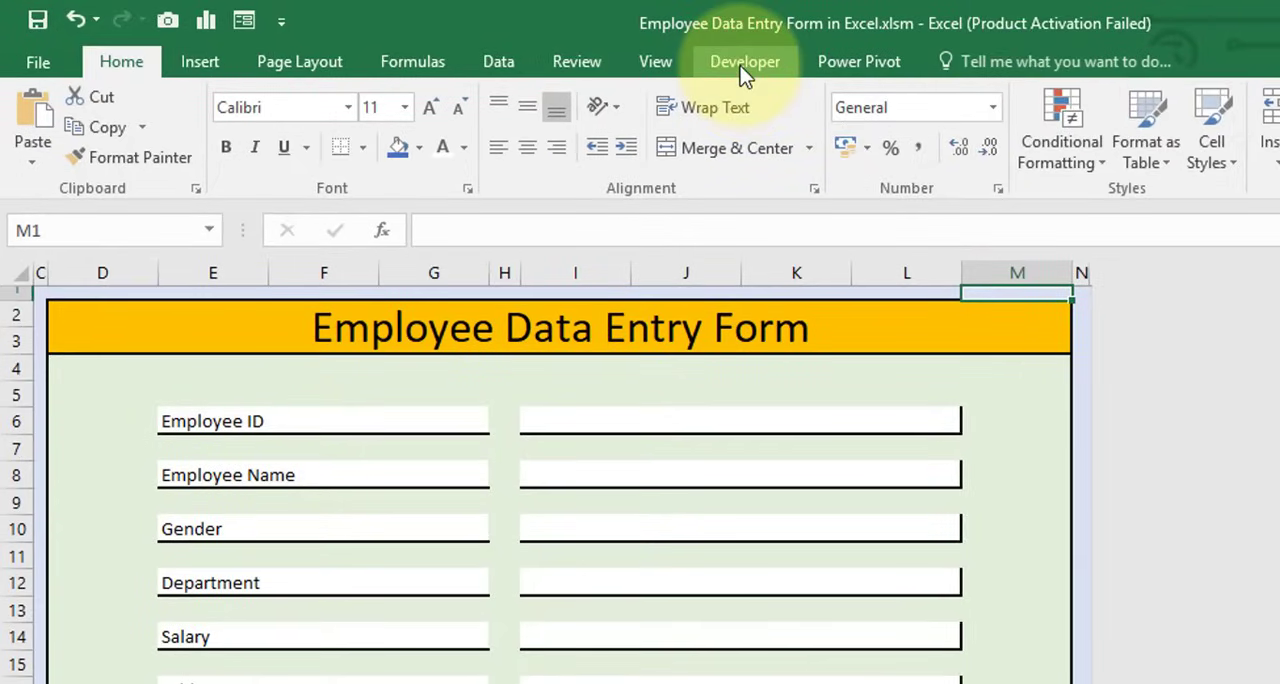
left_click(742, 68)
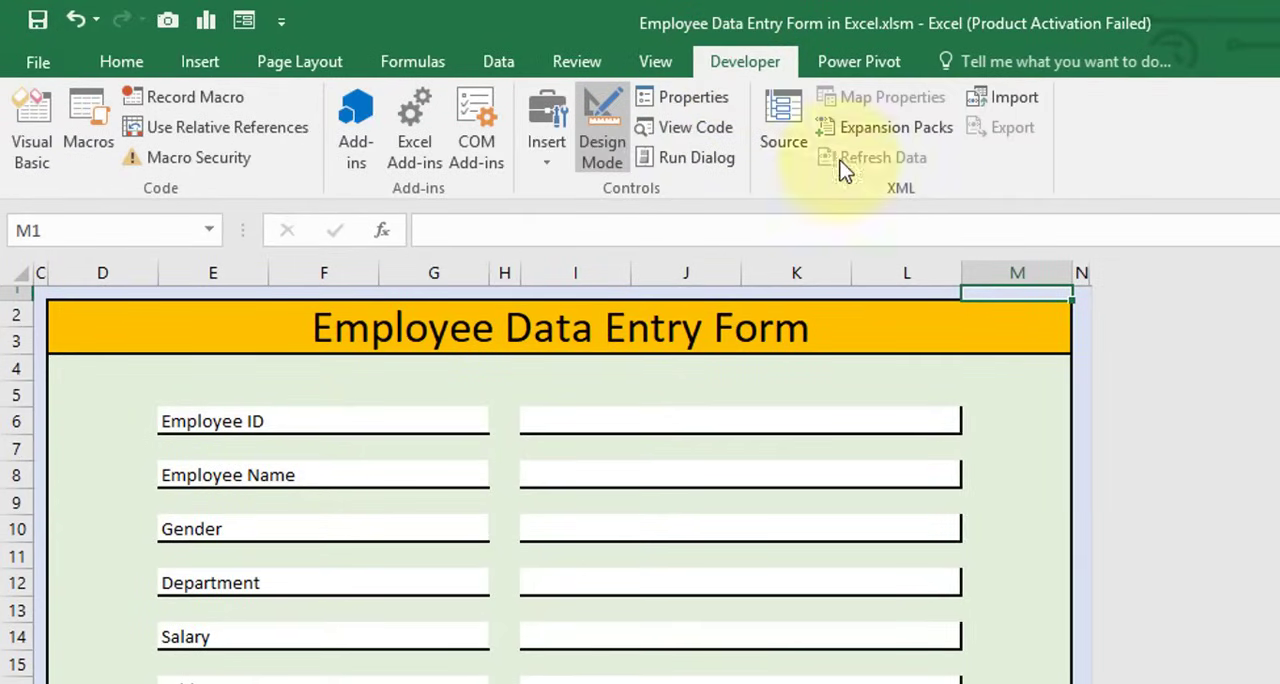
left_click(36, 126)
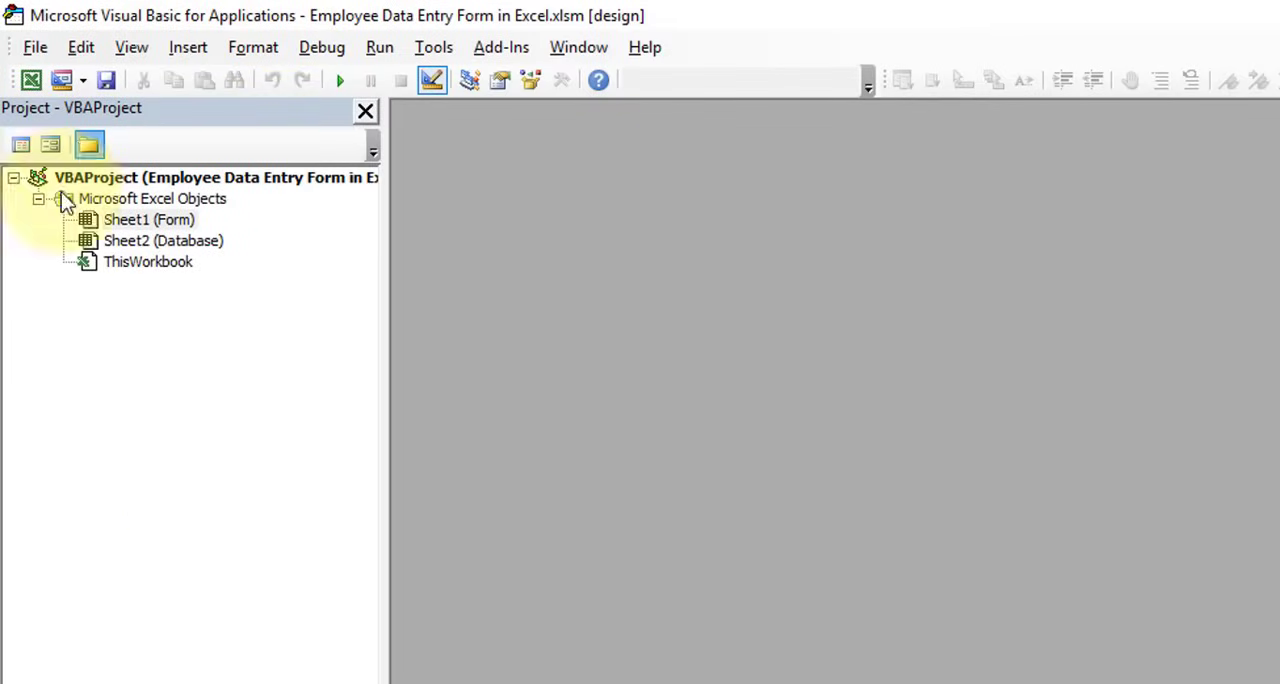